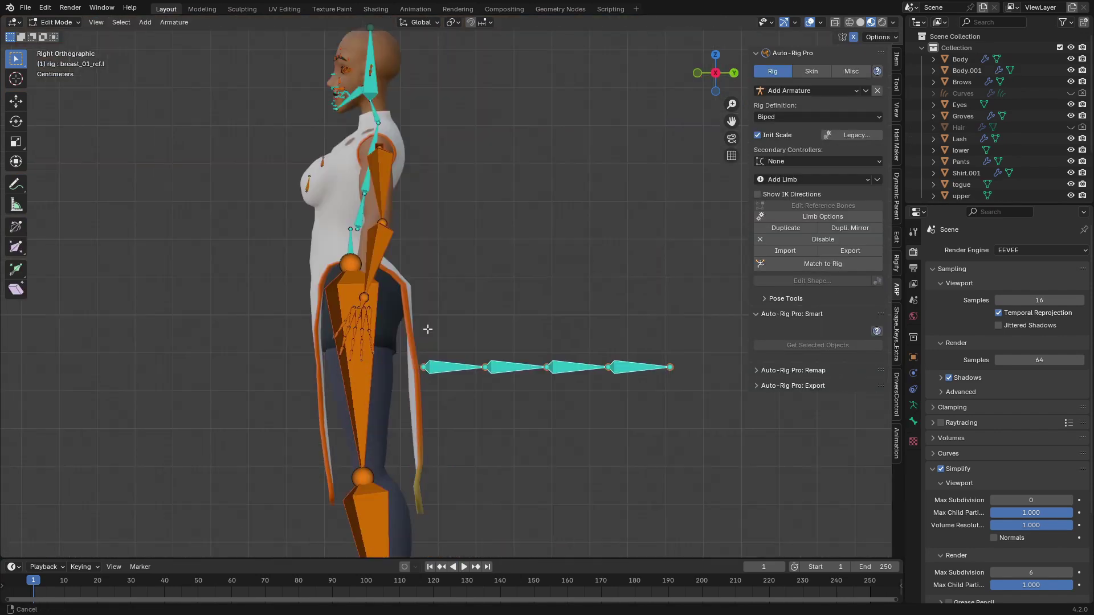
- Change the pivot point and rotate the four-bone chain behind the character from horizontal to a steep angle in the side view
{"action": "left_click", "coordinate": [453, 22]}
{"action": "left_click", "coordinate": [472, 101]}
{"action": "key", "text": "r"}
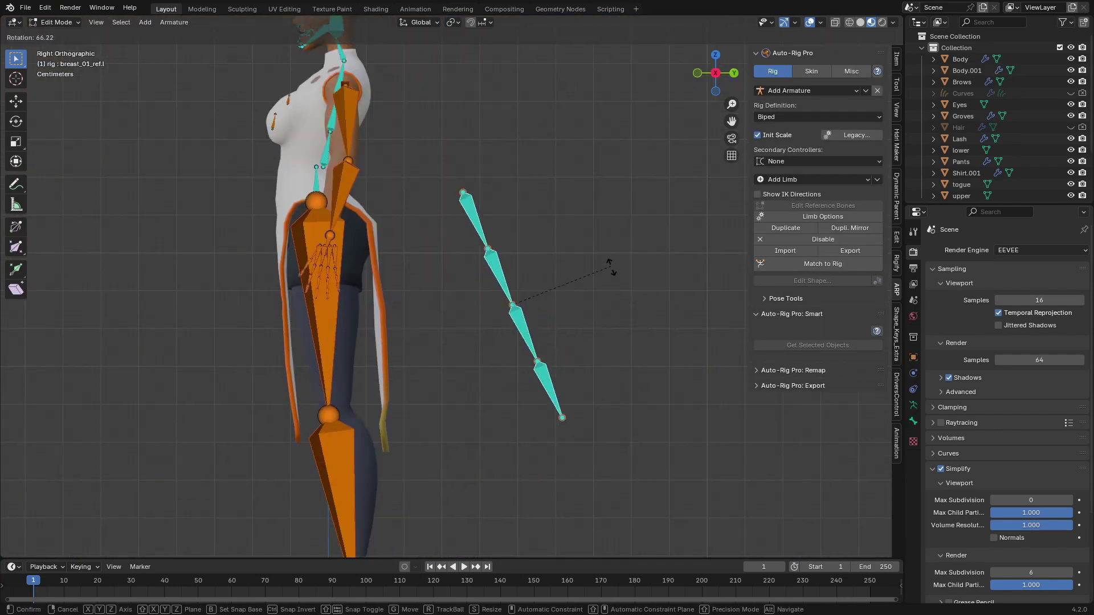
{"action": "left_click", "coordinate": [424, 444]}
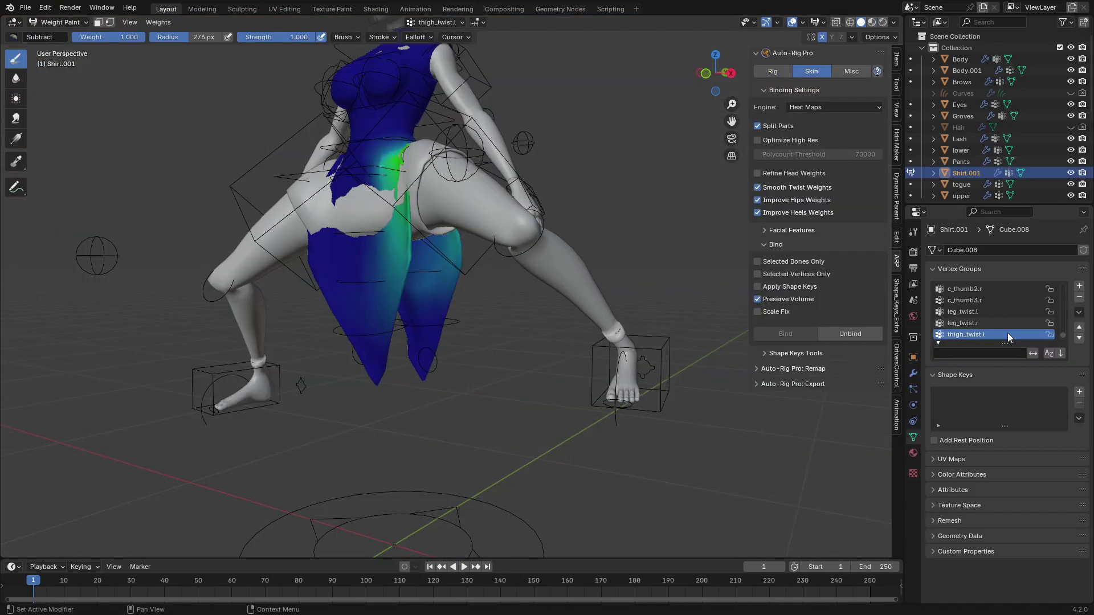
- Examine the weight distribution of Shirt.001's leg-related vertex groups on the posed character
{"action": "scroll", "coordinate": [1007, 337], "scroll_direction": "down", "scroll_amount": 5}
{"action": "left_click", "coordinate": [997, 289]}
{"action": "middle_click_drag", "start_coordinate": [860, 310], "coordinate": [900, 307]}
{"action": "scroll", "coordinate": [1003, 307], "scroll_direction": "up", "scroll_amount": 20, "text": "ctrl"}
{"action": "left_click", "coordinate": [1003, 308]}
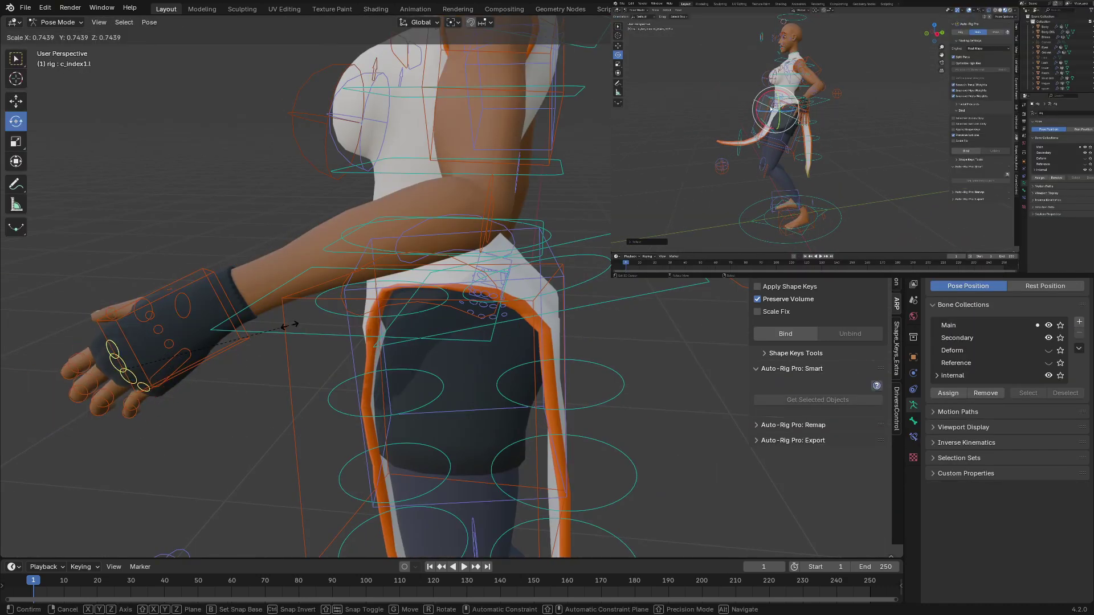
{"action": "left_click", "coordinate": [454, 23]}
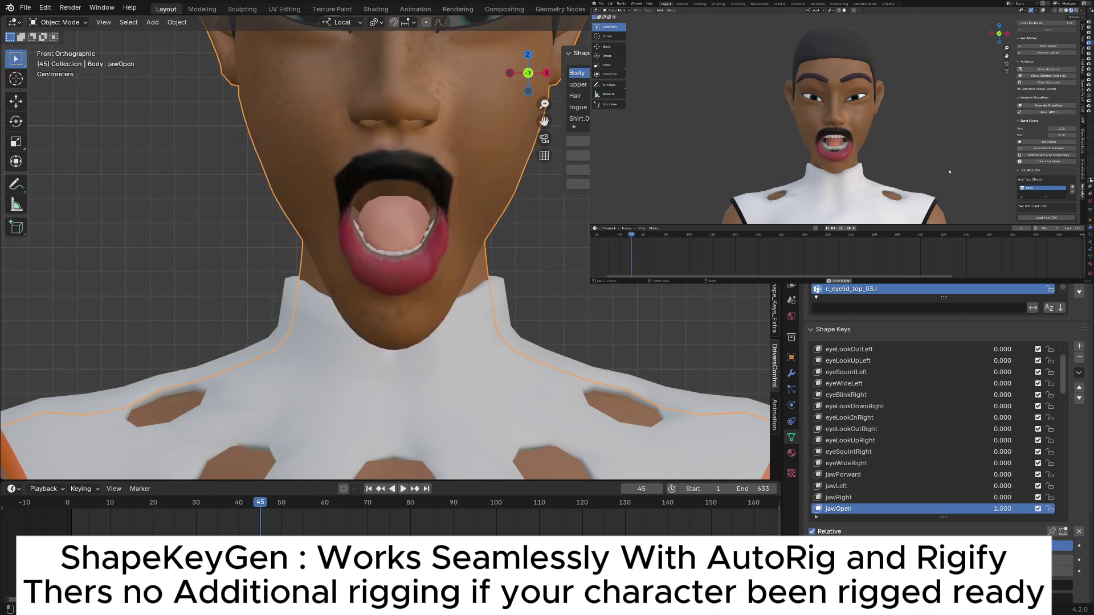
- Preview the character's facial shape keys, including eye, brow, mouthUpperUpRight and cheekPuff, by varying their values
{"action": "left_click", "coordinate": [847, 372]}
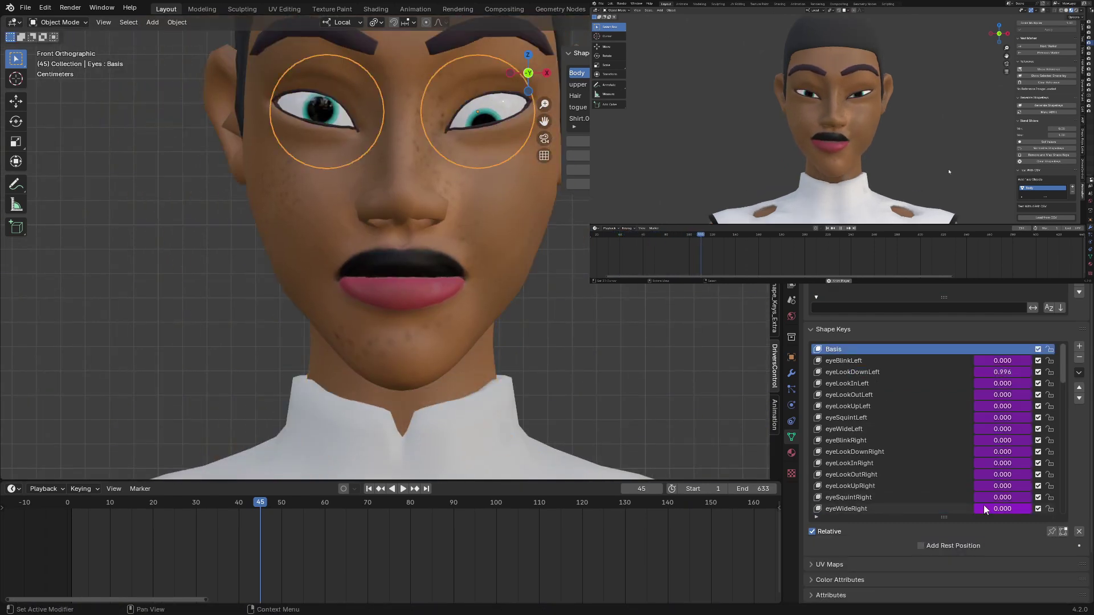
{"action": "left_click", "coordinate": [849, 406]}
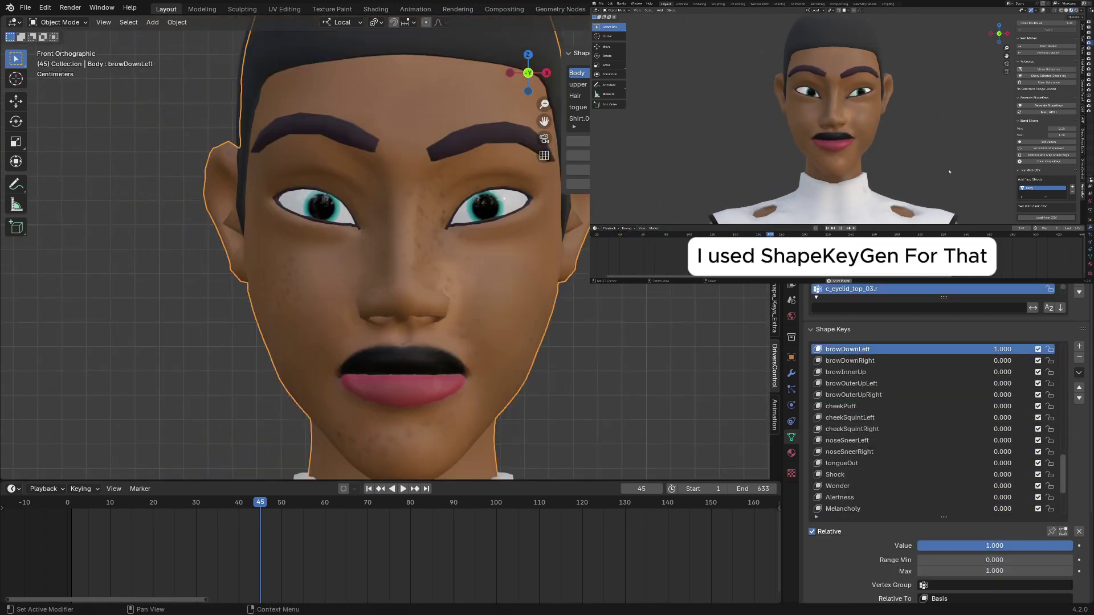
{"action": "left_click_drag", "start_coordinate": [969, 545], "coordinate": [1036, 546]}
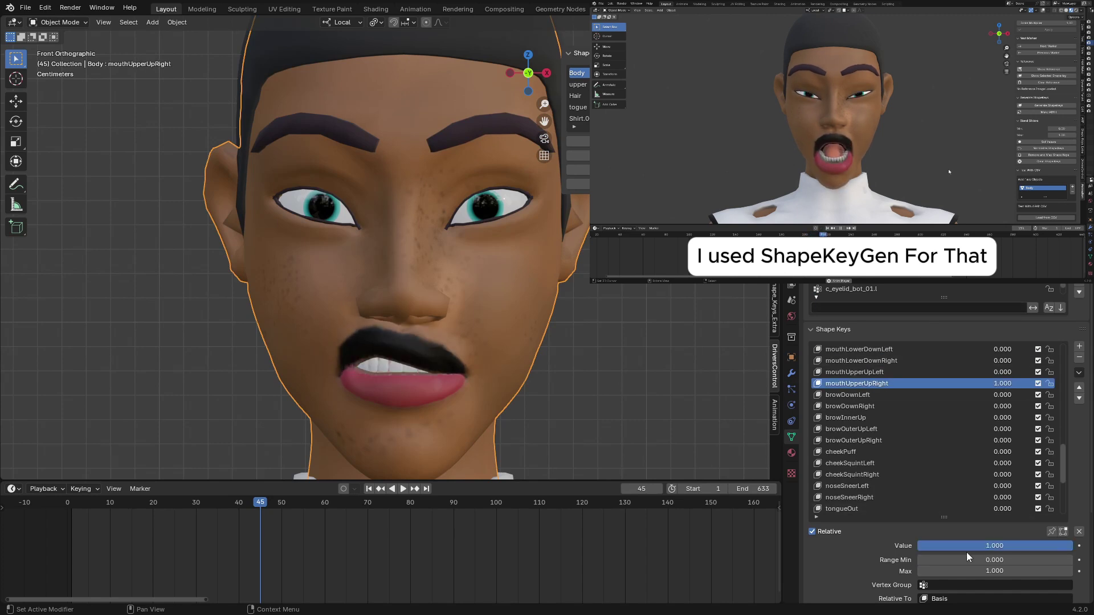
{"action": "left_click_drag", "start_coordinate": [967, 546], "coordinate": [917, 545]}
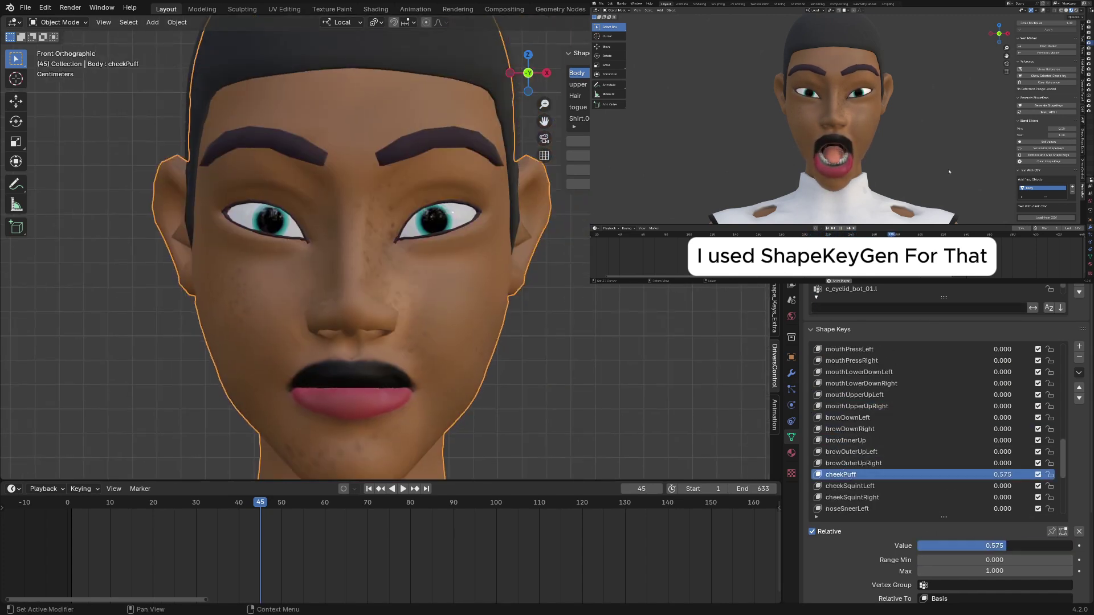
{"action": "mouse_move", "coordinate": [1006, 546]}
{"action": "left_mouse_down"}
{"action": "mouse_move", "coordinate": [1073, 545]}
{"action": "mouse_move", "coordinate": [917, 546]}
{"action": "mouse_move", "coordinate": [1003, 545]}
{"action": "left_mouse_up"}
{"action": "left_click", "coordinate": [774, 414]}
{"action": "left_click", "coordinate": [668, 273]}
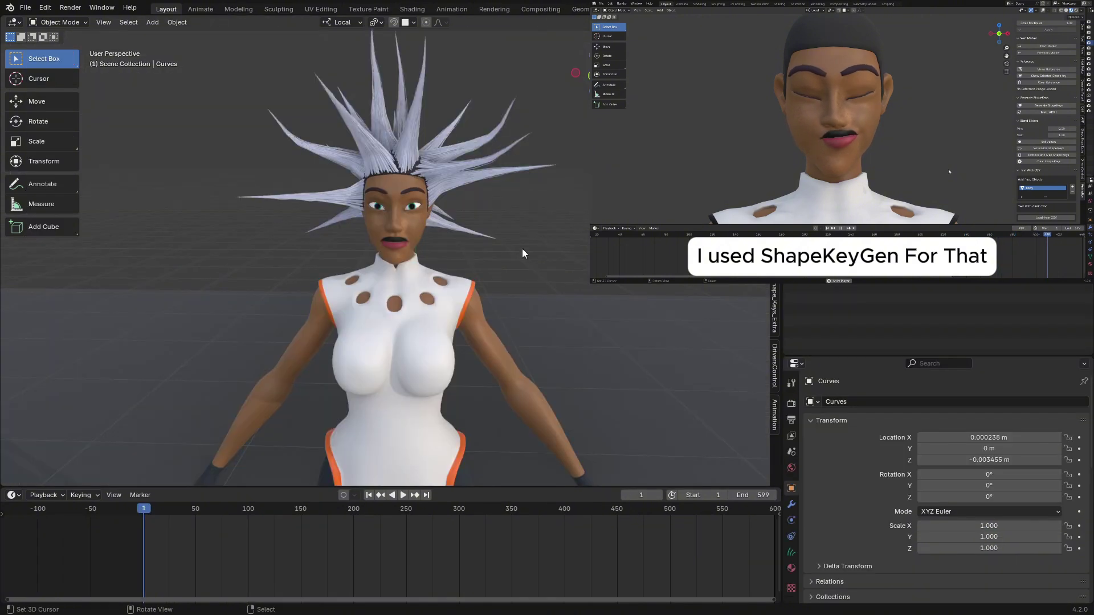
- Enable Simplify in the render settings and set the viewport Max Subdivision to 0
{"action": "middle_click_drag", "start_coordinate": [522, 249], "coordinate": [445, 190], "text": "shift"}
{"action": "scroll", "coordinate": [458, 284], "scroll_direction": "down", "scroll_amount": 4}
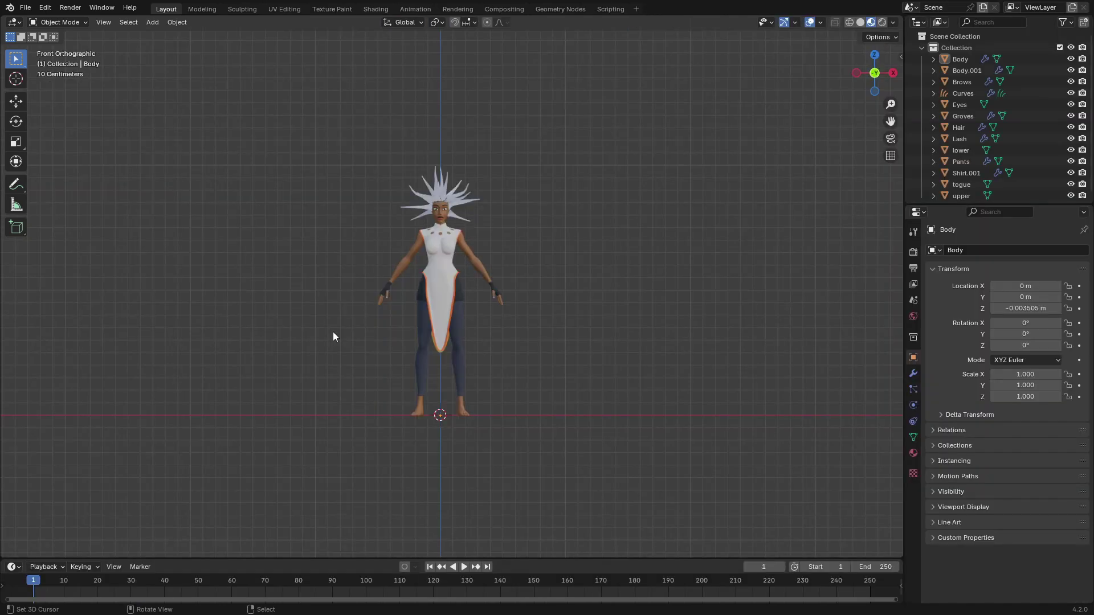
{"action": "scroll", "coordinate": [333, 336], "scroll_direction": "up", "scroll_amount": 5}
{"action": "scroll", "coordinate": [566, 228], "scroll_direction": "down", "scroll_amount": 2}
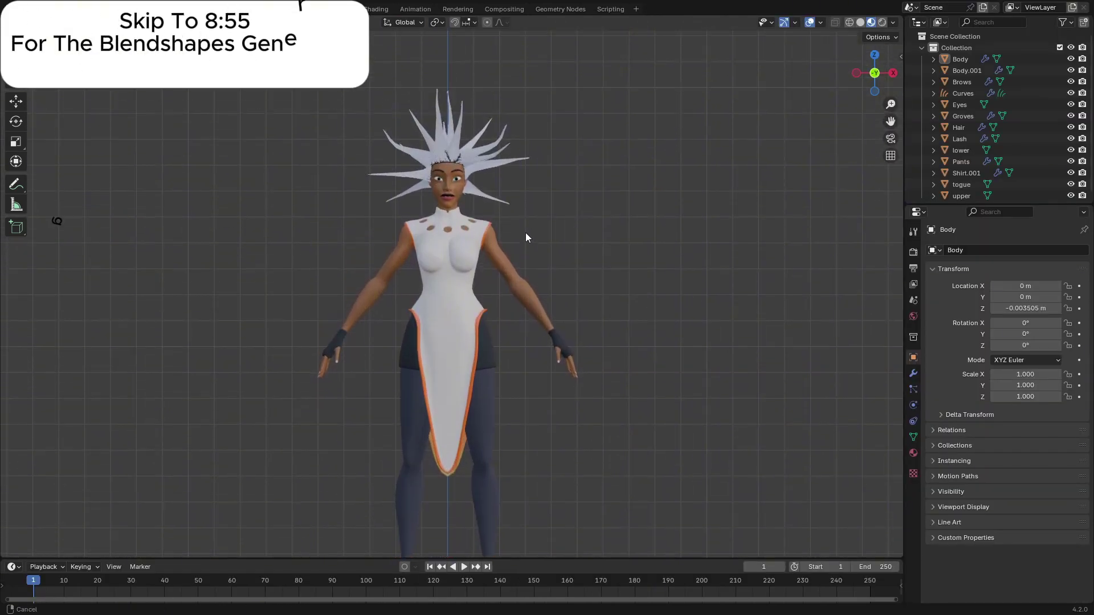
{"action": "left_click", "coordinate": [914, 253]}
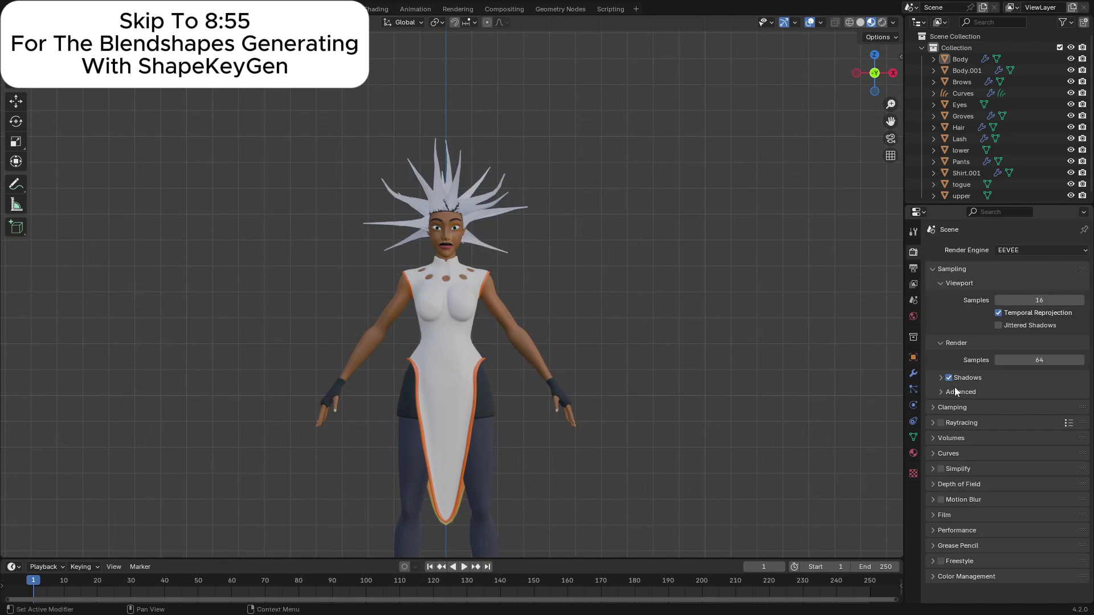
{"action": "left_click", "coordinate": [930, 471]}
{"action": "left_click", "coordinate": [941, 469]}
{"action": "left_click_drag", "start_coordinate": [1030, 500], "coordinate": [991, 499]}
- Hide the spiky Curves hair object in both the viewport and renders
{"action": "middle_click_drag", "start_coordinate": [564, 348], "coordinate": [501, 464], "text": "shift"}
{"action": "middle_click_drag", "start_coordinate": [446, 392], "coordinate": [519, 200], "text": "shift"}
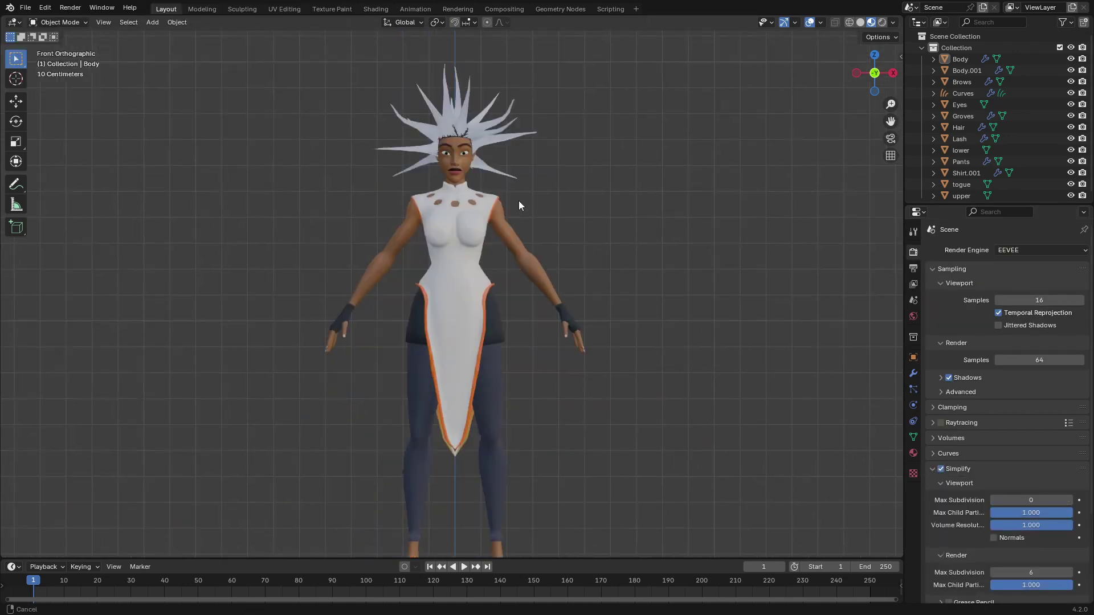
{"action": "scroll", "coordinate": [518, 200], "scroll_direction": "up", "scroll_amount": 2}
{"action": "left_click", "coordinate": [481, 145]}
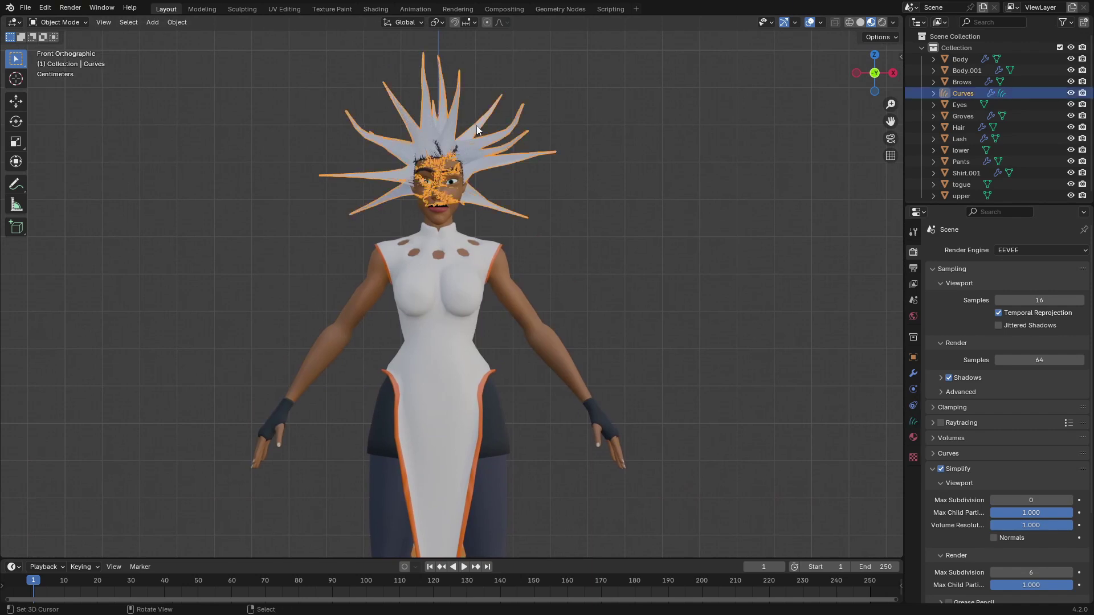
{"action": "left_click", "coordinate": [1071, 93]}
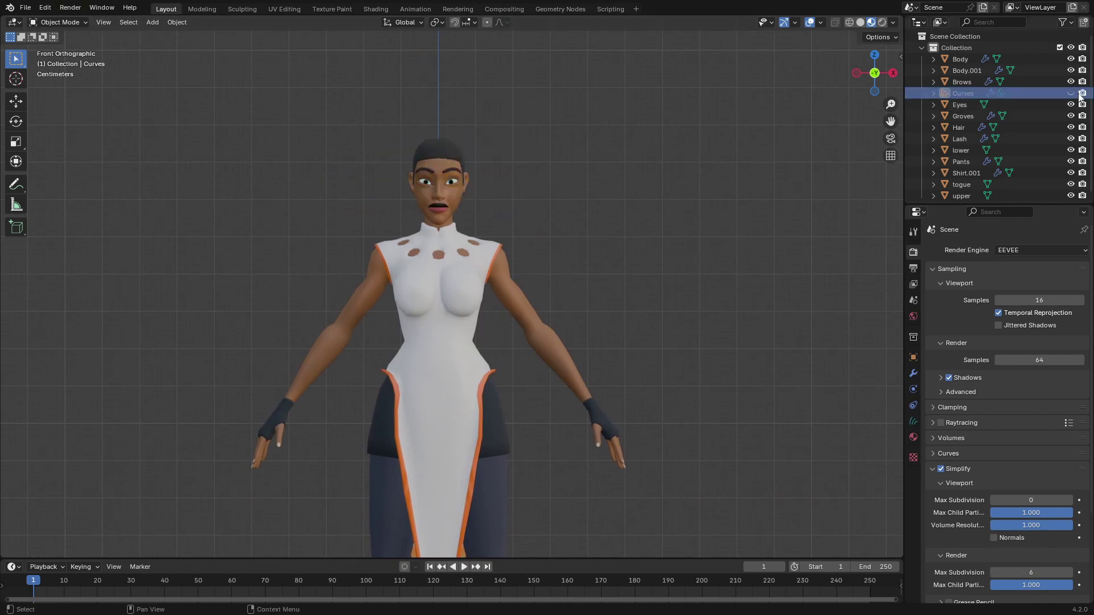
{"action": "left_click", "coordinate": [1081, 93]}
- Hide the Hair cap mesh in both the viewport and renders
{"action": "left_click", "coordinate": [449, 148]}
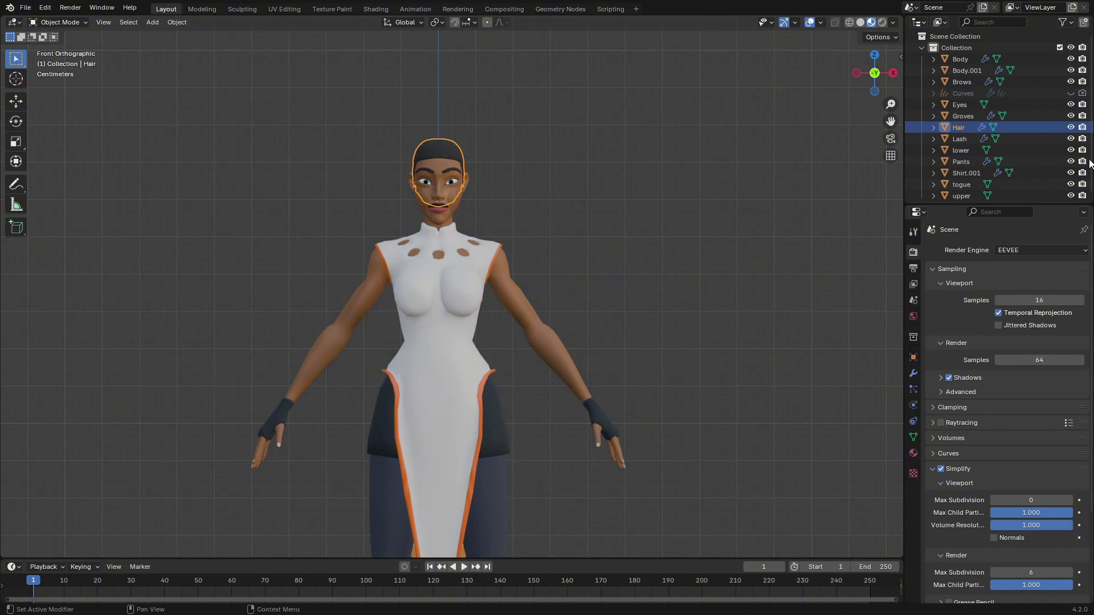
{"action": "left_click", "coordinate": [1081, 128]}
{"action": "left_click", "coordinate": [1070, 128]}
- Select all visible character meshes, open the Auto-Rig Pro tools, and make Body the active object
{"action": "scroll", "coordinate": [464, 261], "scroll_direction": "down", "scroll_amount": 6}
{"action": "key", "text": "a"}
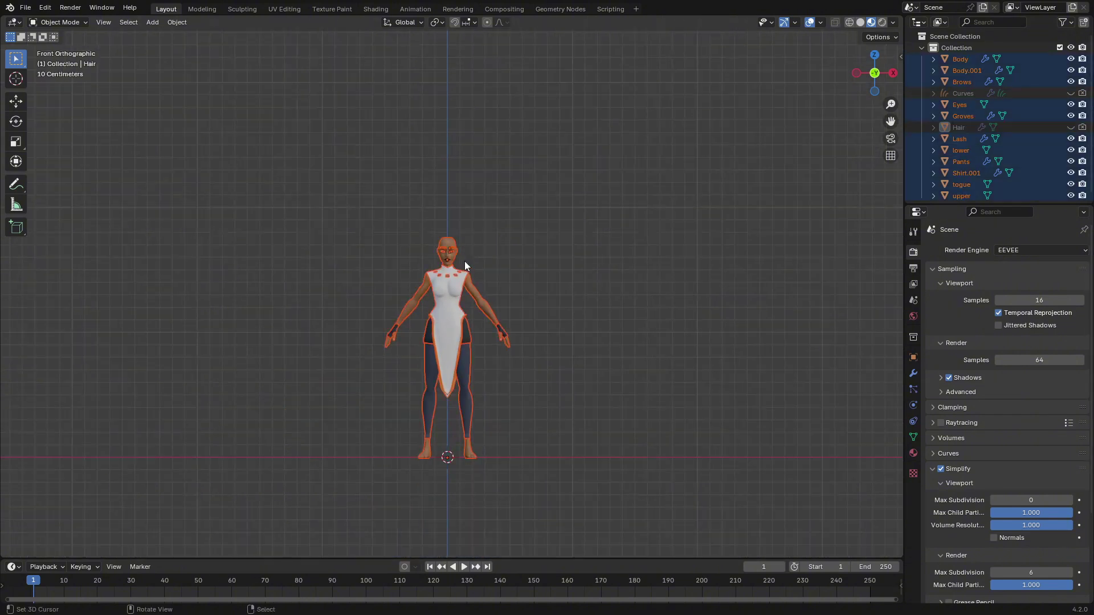
{"action": "key", "text": "n"}
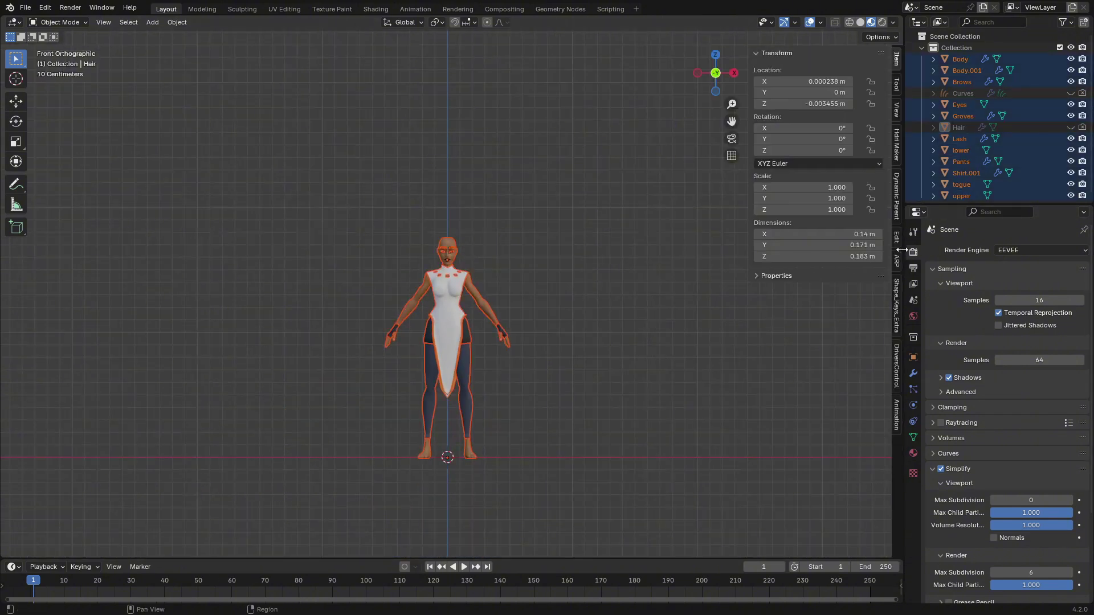
{"action": "left_click", "coordinate": [897, 261]}
{"action": "scroll", "coordinate": [516, 117], "scroll_direction": "up", "scroll_amount": 7}
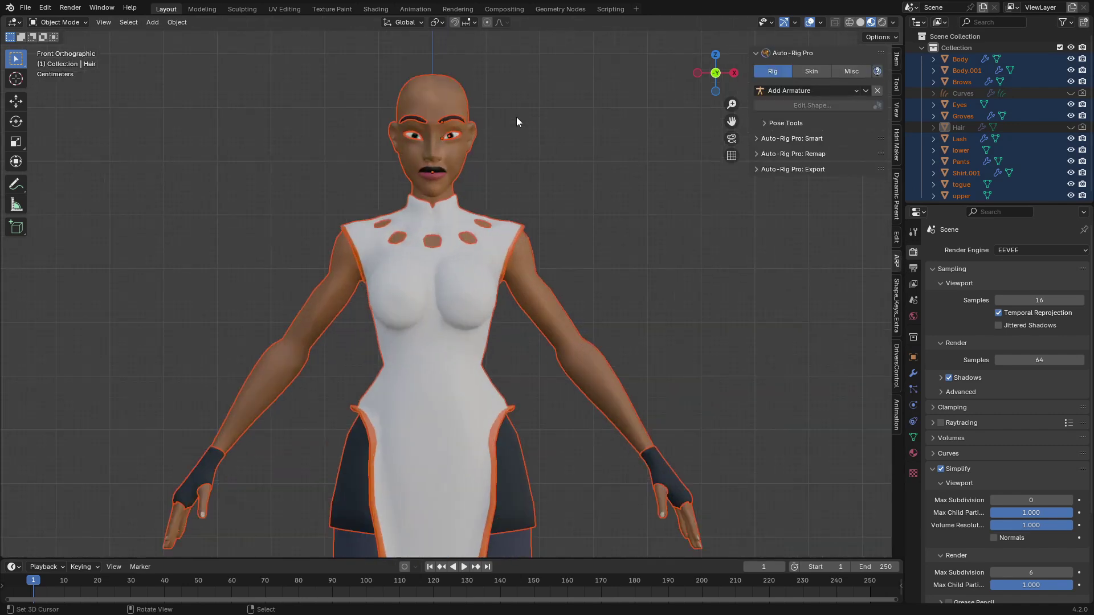
{"action": "left_click", "coordinate": [522, 268], "text": "shift"}
{"action": "scroll", "coordinate": [491, 366], "scroll_direction": "down", "scroll_amount": 5, "text": "shift"}
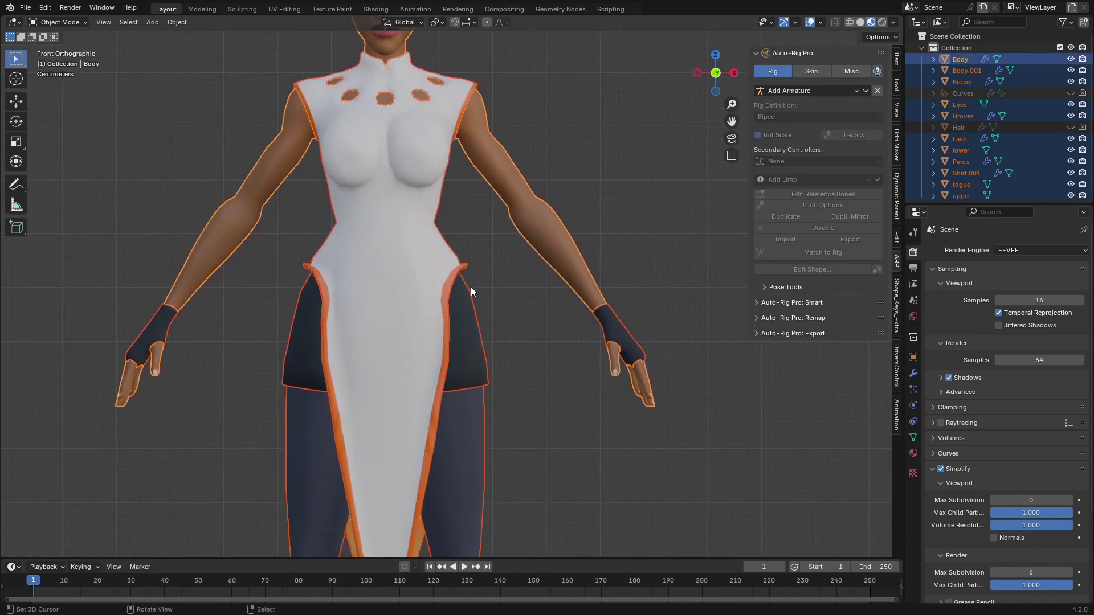
{"action": "scroll", "coordinate": [473, 265], "scroll_direction": "down", "scroll_amount": 3}
{"action": "middle_click_drag", "start_coordinate": [473, 264], "coordinate": [483, 265], "text": "shift"}
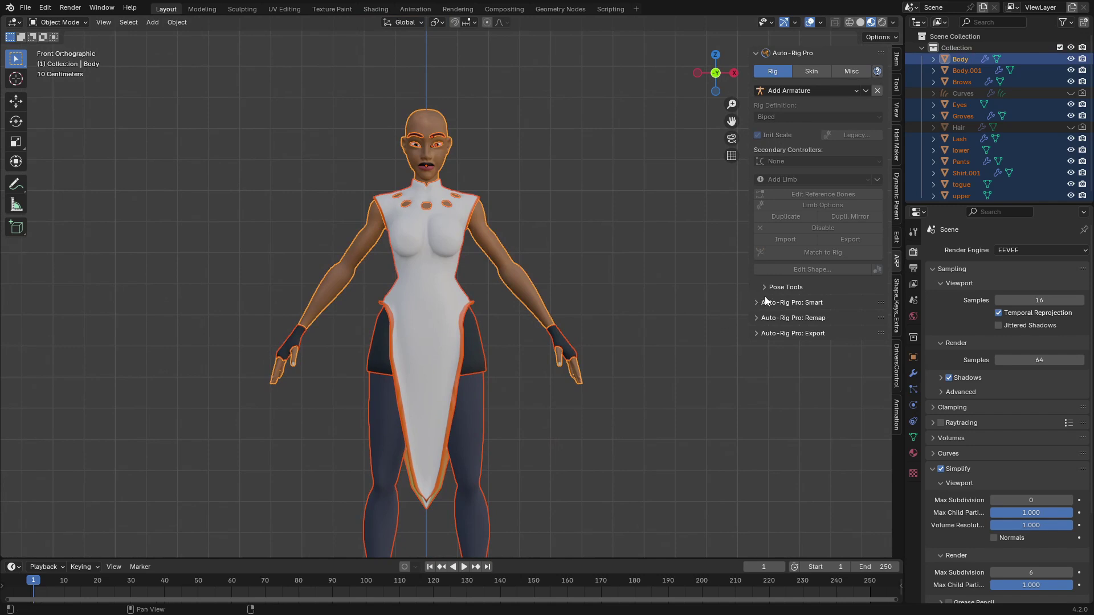
- Load the selected objects into Auto-Rig Pro: Smart using the Full Body option
{"action": "left_click", "coordinate": [792, 303]}
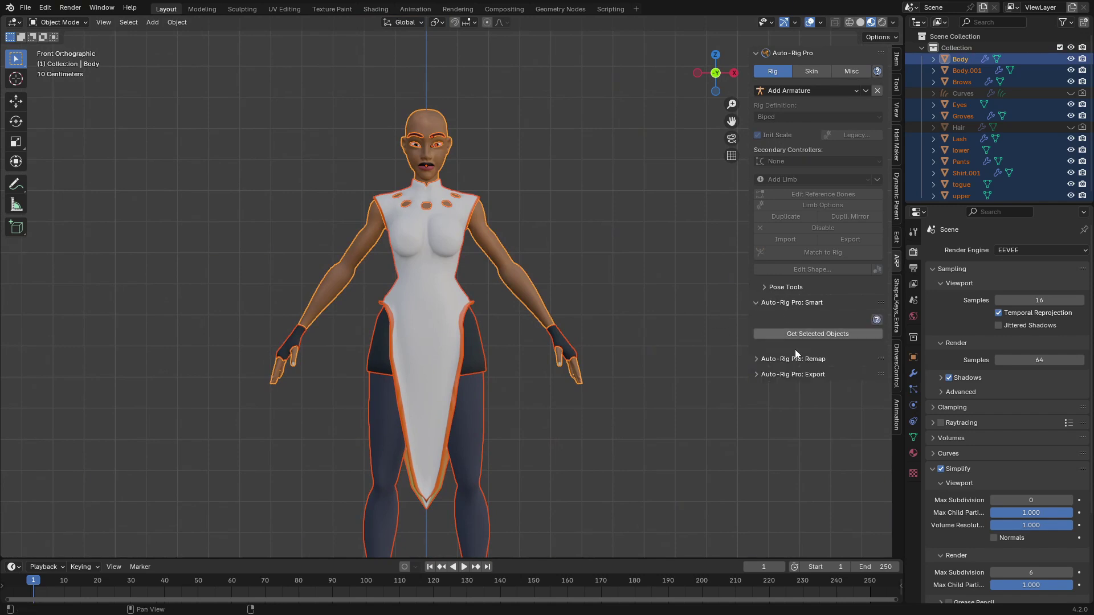
{"action": "left_click", "coordinate": [770, 333]}
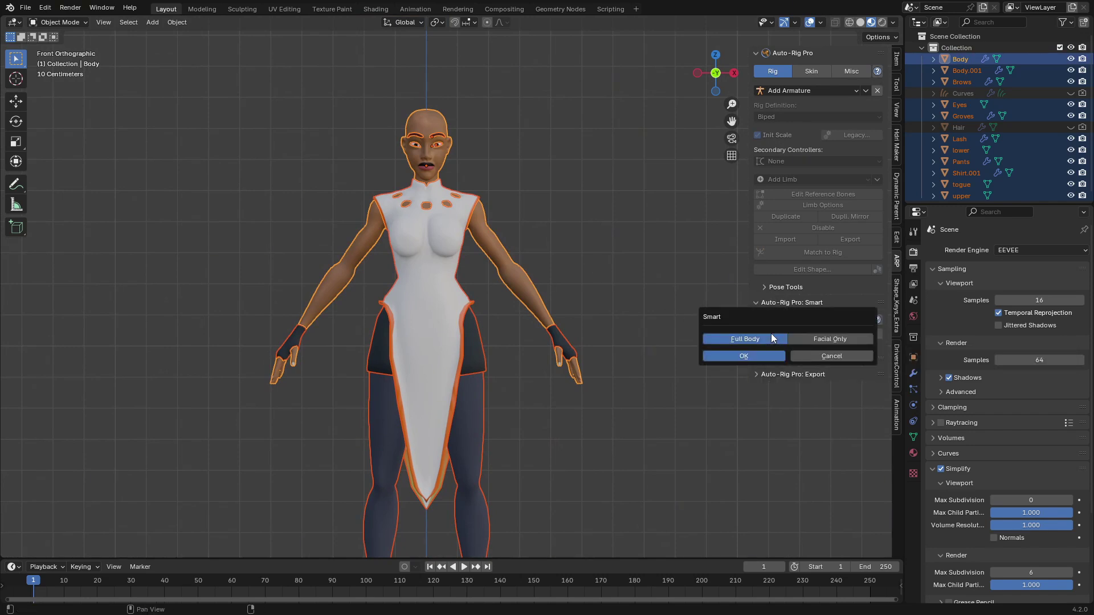
{"action": "left_click", "coordinate": [746, 357]}
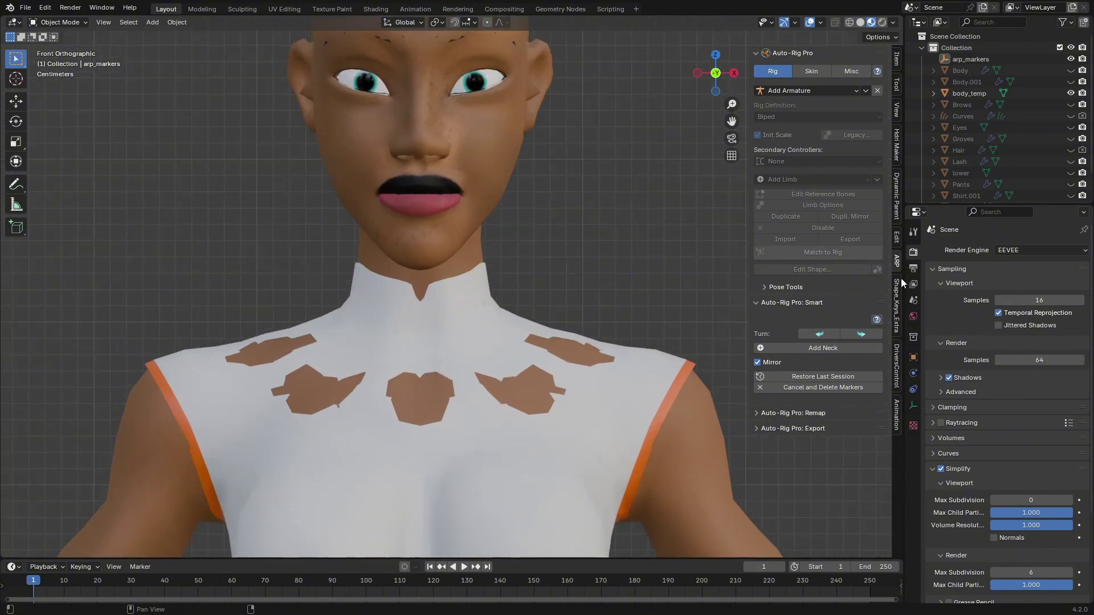
- Add the neck marker at the base of the neck and the chin marker on the chin
{"action": "left_click", "coordinate": [827, 349]}
{"action": "left_click", "coordinate": [506, 230]}
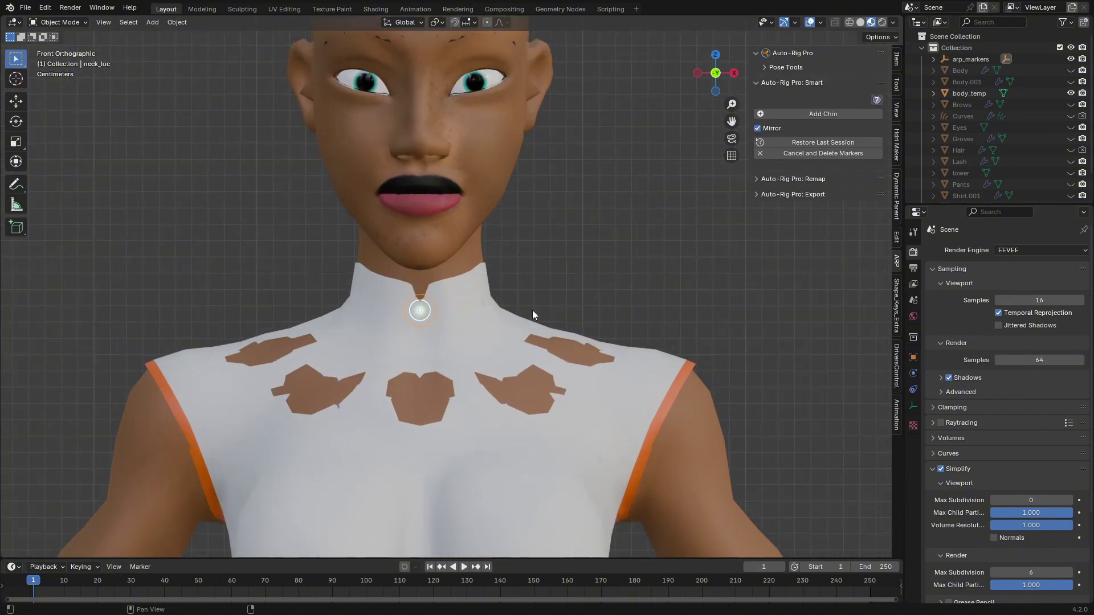
{"action": "left_click", "coordinate": [829, 116]}
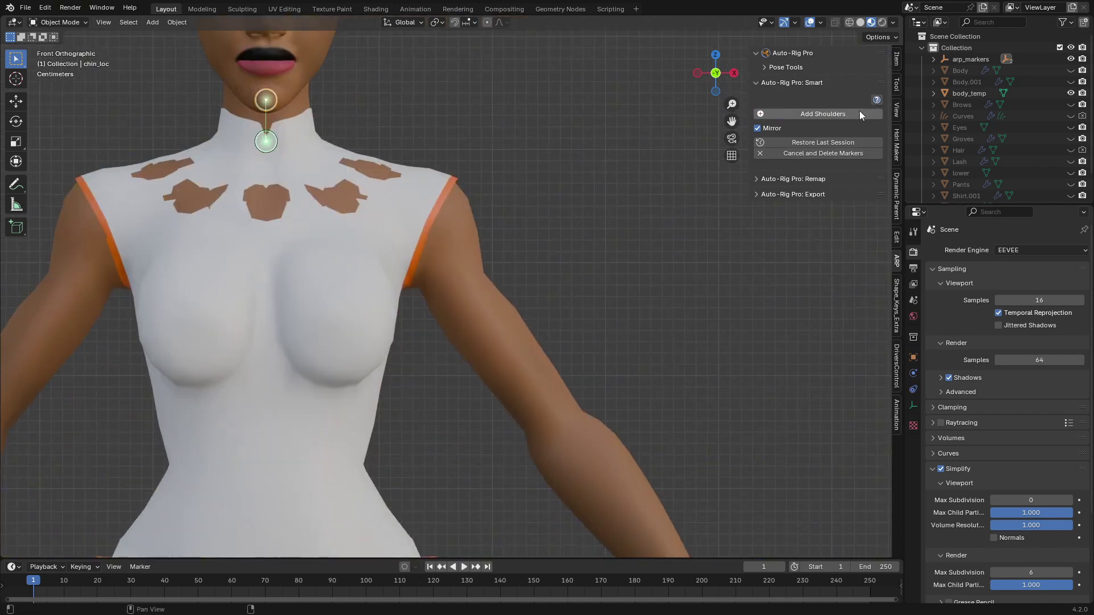
- Add mirrored shoulder markers at the shoulder joints and wrist markers at the upper edge of the gloves
{"action": "left_click", "coordinate": [859, 114]}
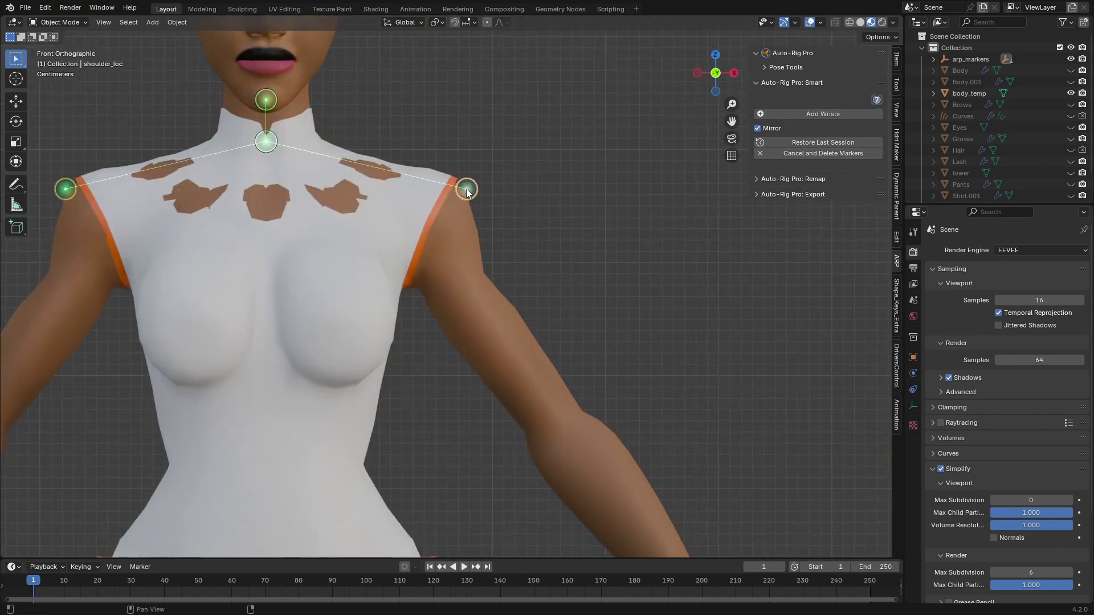
{"action": "left_click", "coordinate": [423, 222]}
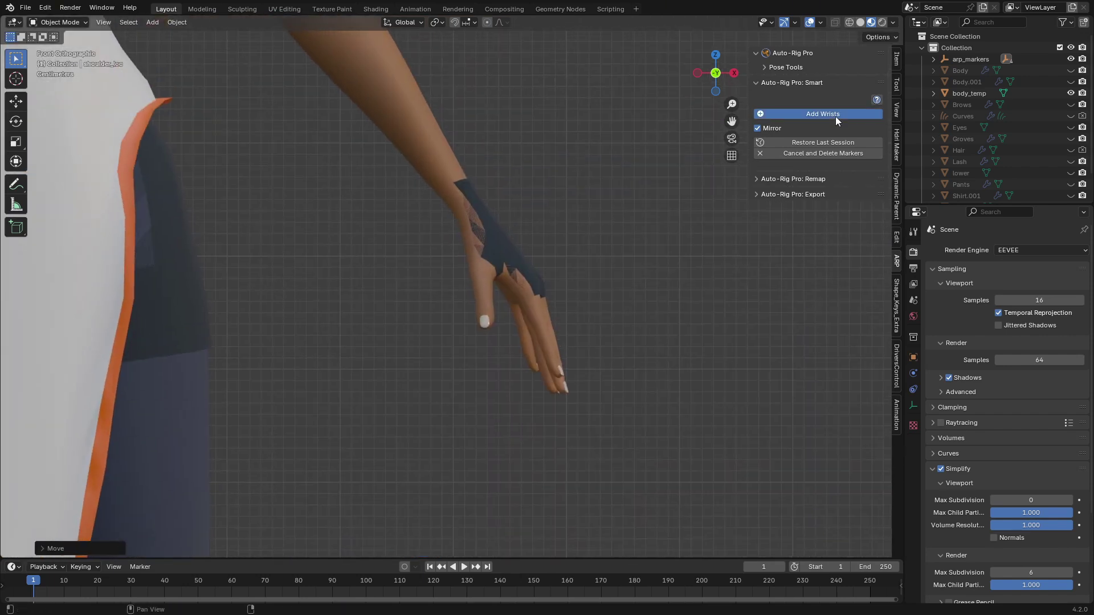
{"action": "left_click", "coordinate": [835, 116]}
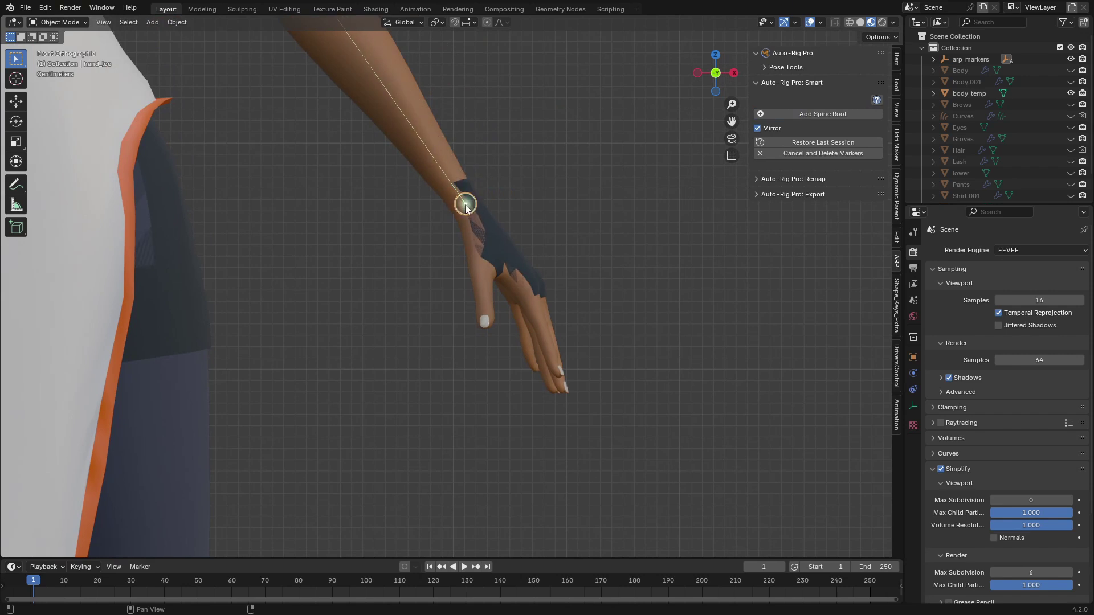
{"action": "left_click", "coordinate": [466, 205]}
- Add the spine root marker at the pelvis and mirrored ankle markers on the feet
{"action": "left_click", "coordinate": [814, 113]}
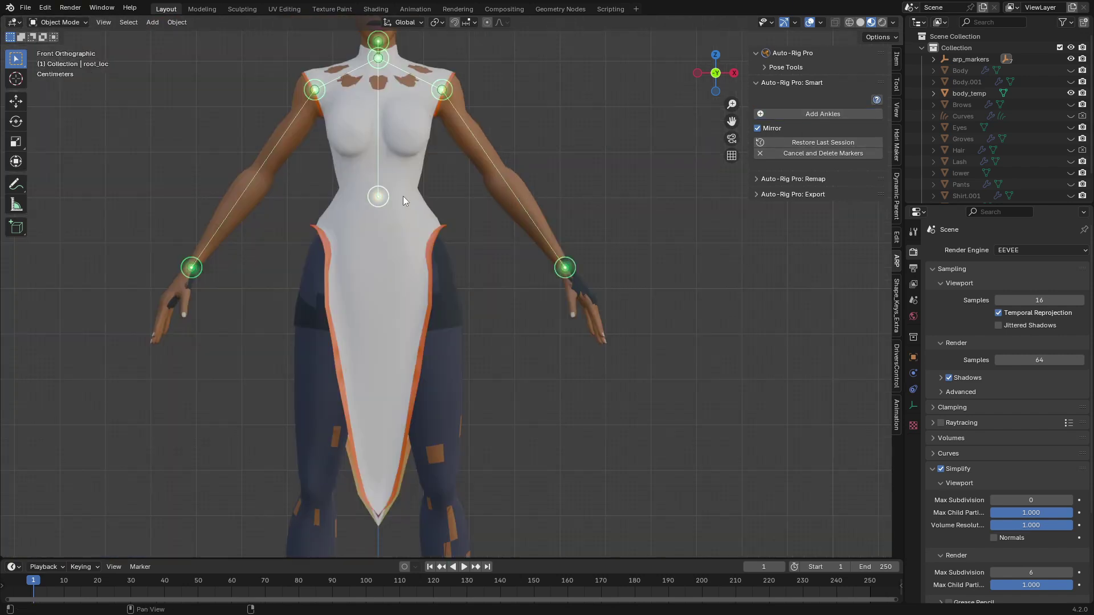
{"action": "left_click", "coordinate": [416, 227]}
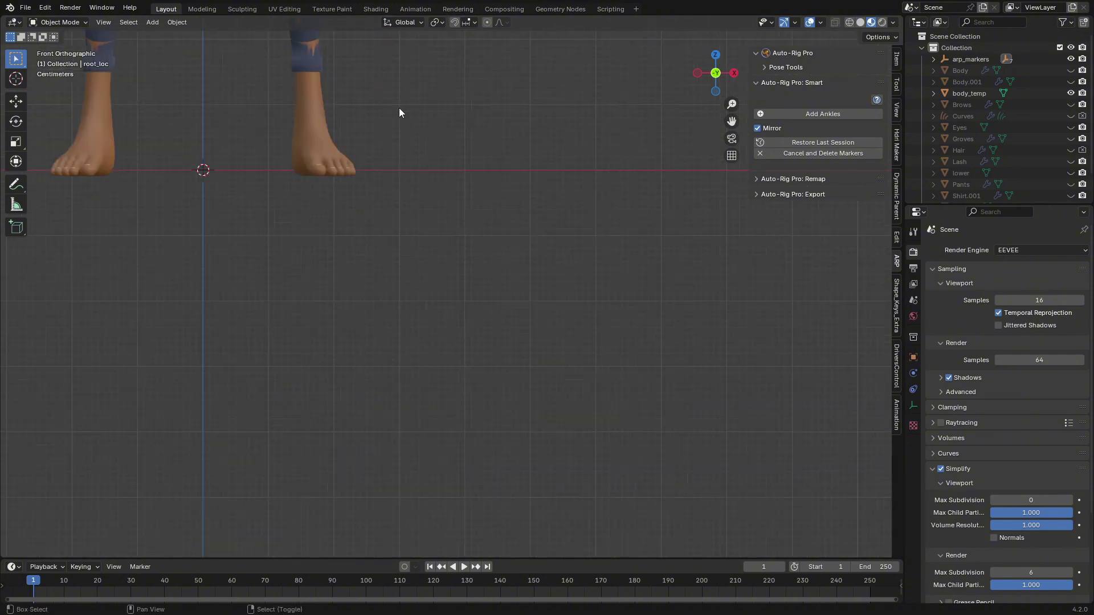
{"action": "left_click", "coordinate": [815, 117]}
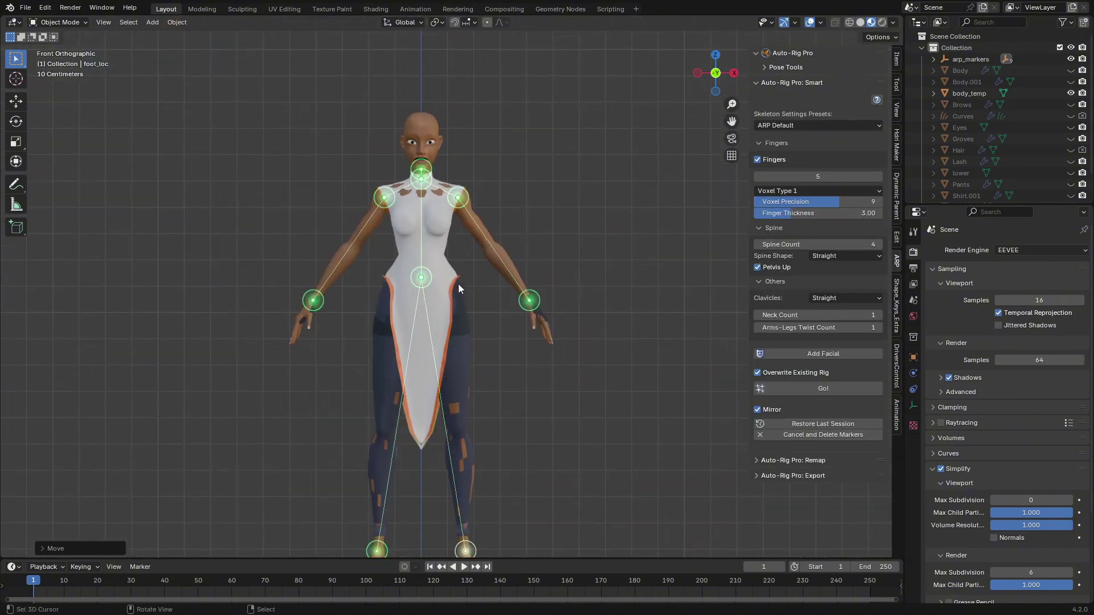
- Add the facial markers, show the face in Material Preview, and align the mirrored eyebrow markers along the brows
{"action": "left_click", "coordinate": [828, 355]}
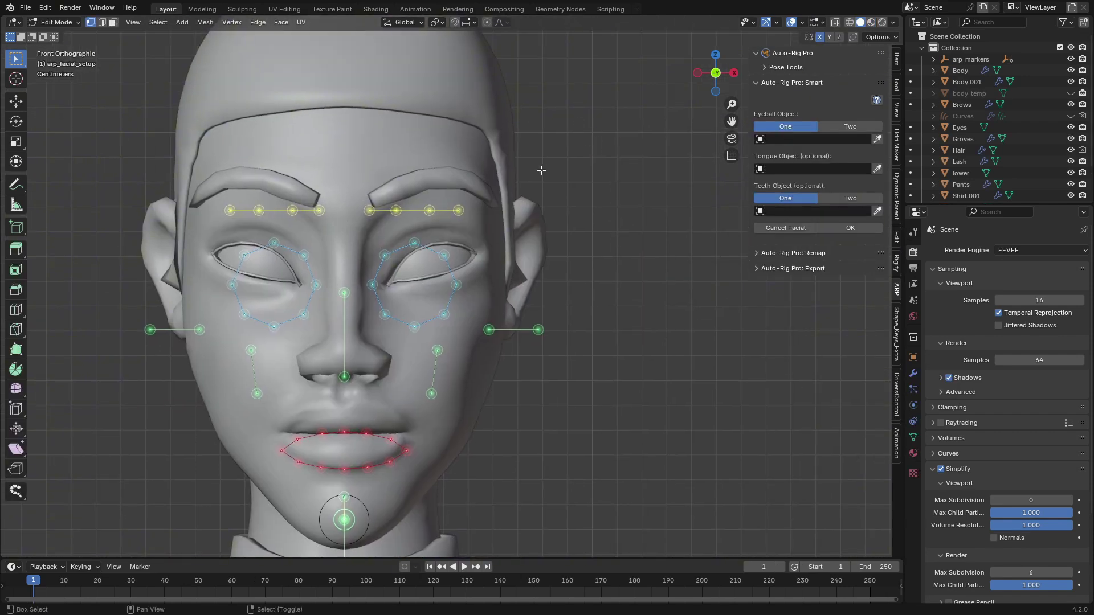
{"action": "left_click_drag", "start_coordinate": [368, 212], "coordinate": [381, 213]}
{"action": "mouse_move", "coordinate": [391, 216]}
{"action": "left_mouse_down"}
{"action": "mouse_move", "coordinate": [413, 185]}
{"action": "mouse_move", "coordinate": [431, 208]}
{"action": "mouse_move", "coordinate": [460, 173]}
{"action": "left_mouse_up"}
{"action": "left_click", "coordinate": [871, 22]}
{"action": "left_click_drag", "start_coordinate": [458, 211], "coordinate": [494, 206]}
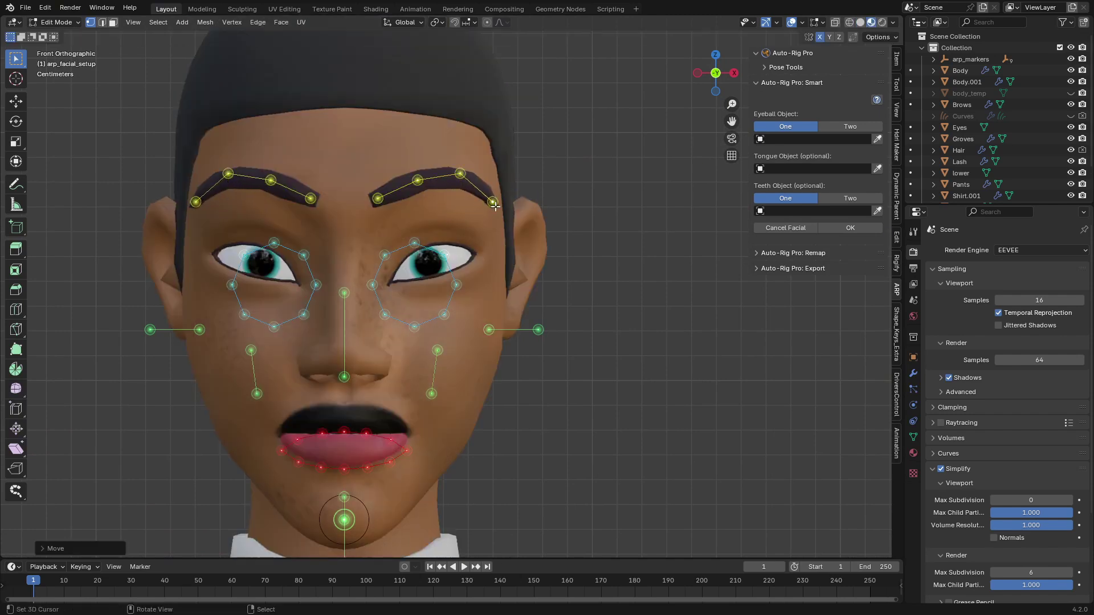
{"action": "left_click_drag", "start_coordinate": [460, 174], "coordinate": [456, 185]}
- Move the mirrored ear markers onto the upper part and lobe of each ear
{"action": "left_click_drag", "start_coordinate": [491, 329], "coordinate": [529, 231]}
{"action": "left_click_drag", "start_coordinate": [539, 330], "coordinate": [517, 302]}
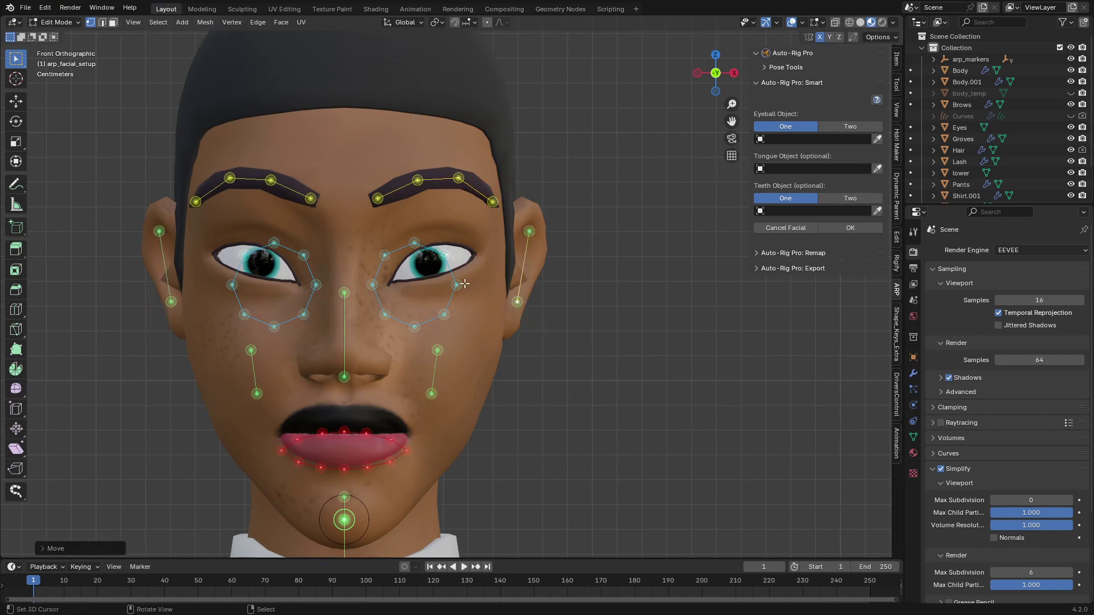
- Fit the mirrored eyelid markers around the upper and lower lid edges and the corners of the eyes
{"action": "scroll", "coordinate": [419, 266], "scroll_direction": "up", "scroll_amount": 4}
{"action": "left_click_drag", "start_coordinate": [385, 208], "coordinate": [408, 205]}
{"action": "left_click_drag", "start_coordinate": [312, 221], "coordinate": [354, 225]}
{"action": "left_click_drag", "start_coordinate": [287, 283], "coordinate": [333, 276]}
{"action": "left_click_drag", "start_coordinate": [312, 345], "coordinate": [352, 277]}
{"action": "left_click_drag", "start_coordinate": [374, 370], "coordinate": [400, 269]}
{"action": "left_click_drag", "start_coordinate": [435, 221], "coordinate": [455, 199]}
{"action": "left_click_drag", "start_coordinate": [461, 283], "coordinate": [504, 215]}
{"action": "left_click_drag", "start_coordinate": [436, 351], "coordinate": [472, 254]}
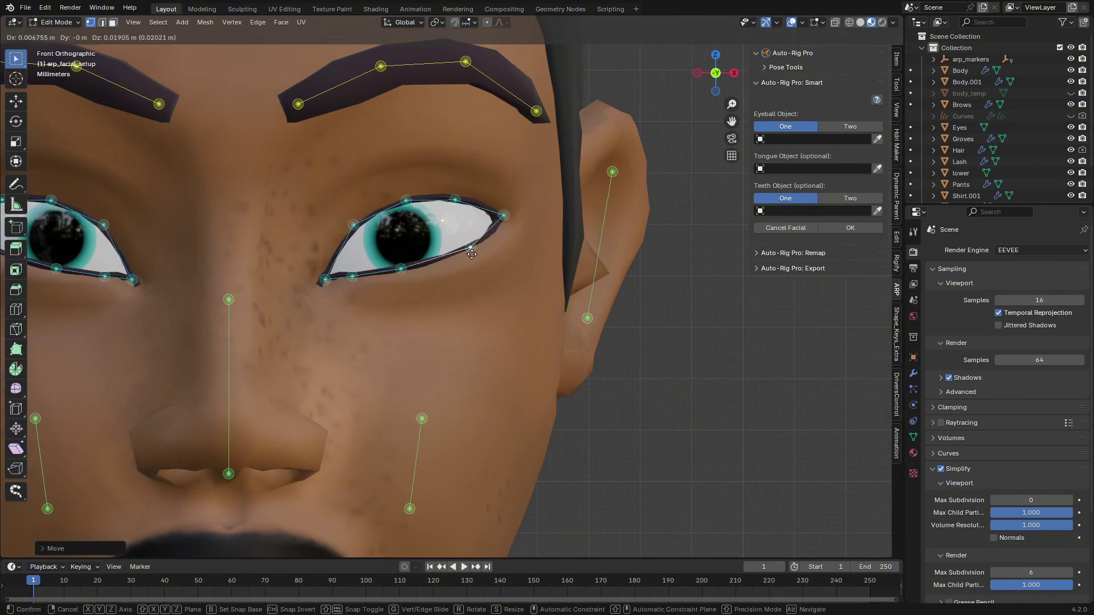
{"action": "right_click_drag", "start_coordinate": [462, 255], "coordinate": [462, 255]}
{"action": "right_click_drag", "start_coordinate": [456, 212], "coordinate": [412, 208]}
{"action": "right_click", "coordinate": [411, 207]}
- Move the mirrored upper lip and mouth corner markers up to the outline of the black upper lip
{"action": "scroll", "coordinate": [401, 374], "scroll_direction": "down", "scroll_amount": 3}
{"action": "middle_click_drag", "start_coordinate": [400, 374], "coordinate": [435, 159], "text": "shift"}
{"action": "scroll", "coordinate": [399, 199], "scroll_direction": "up", "scroll_amount": 3}
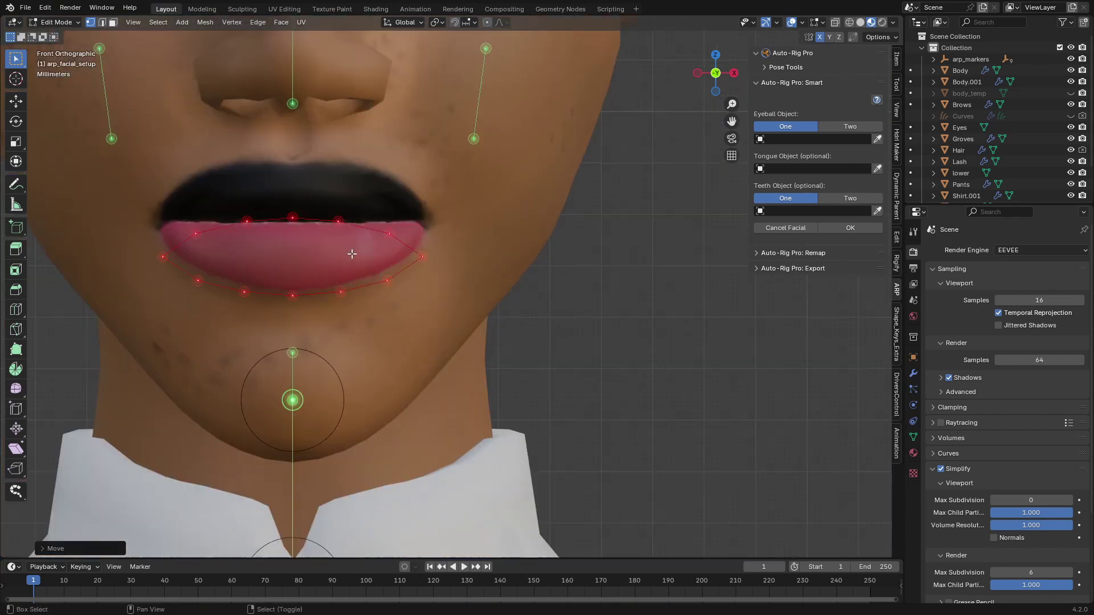
{"action": "middle_click_drag", "start_coordinate": [354, 254], "coordinate": [417, 275], "text": "shift"}
{"action": "right_click_drag", "start_coordinate": [359, 235], "coordinate": [358, 172]}
{"action": "right_click_drag", "start_coordinate": [401, 239], "coordinate": [426, 182]}
{"action": "right_click_drag", "start_coordinate": [451, 245], "coordinate": [474, 200]}
{"action": "right_click_drag", "start_coordinate": [488, 255], "coordinate": [498, 226]}
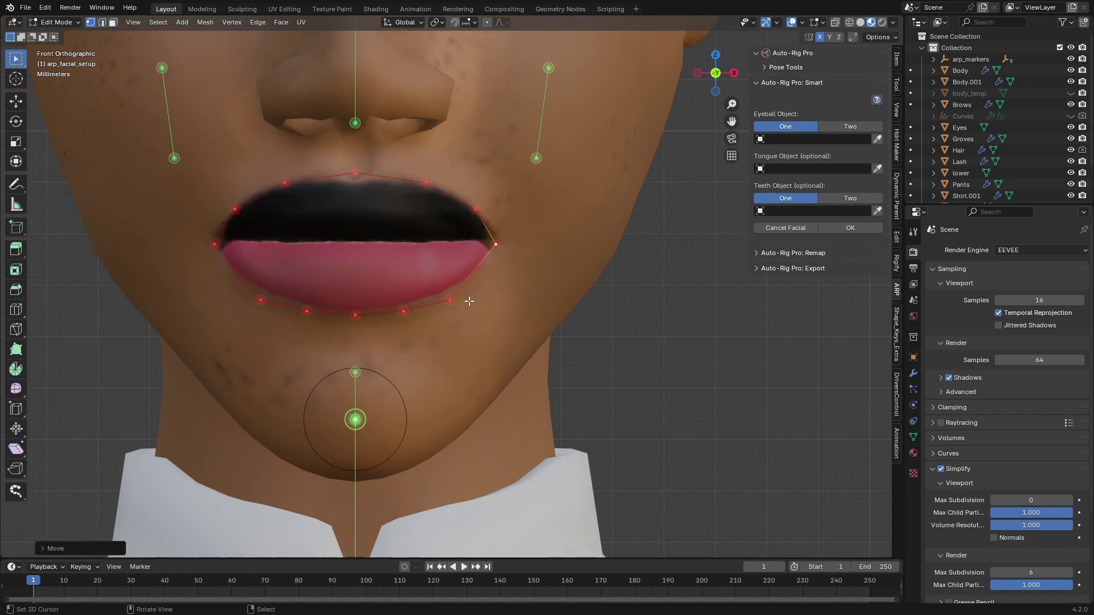
- Move the outer lower lip markers outward and refine the mirrored mouth corner markers
{"action": "right_click_drag", "start_coordinate": [451, 316], "coordinate": [452, 313]}
{"action": "left_click_drag", "start_coordinate": [451, 313], "coordinate": [471, 298]}
{"action": "left_click_drag", "start_coordinate": [495, 251], "coordinate": [500, 249]}
{"action": "scroll", "coordinate": [372, 184], "scroll_direction": "down", "scroll_amount": 6}
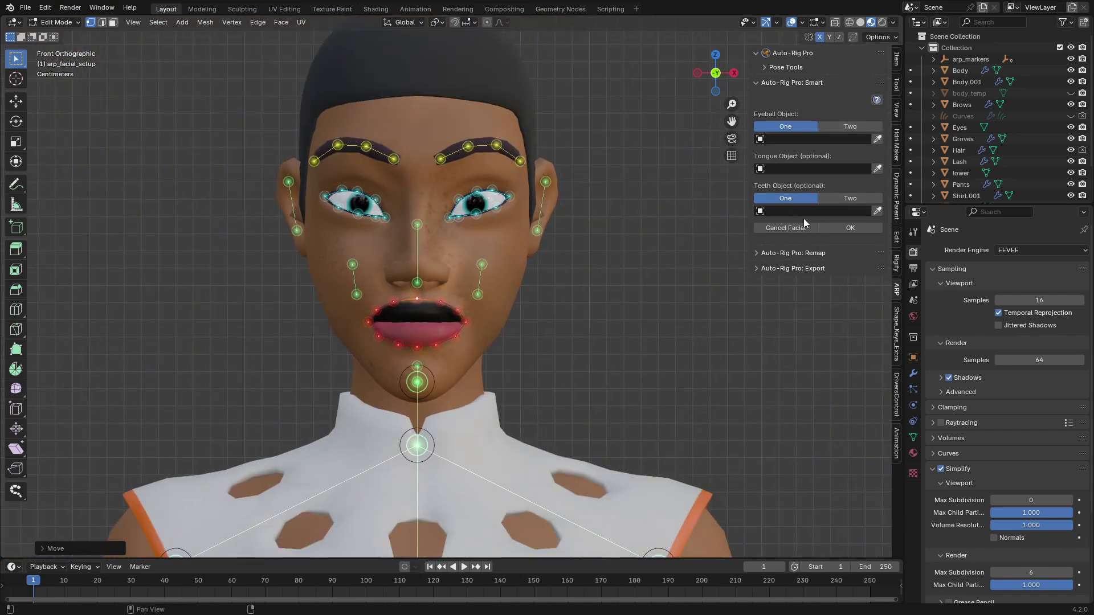
- Switch to Object Mode and assign the Eyes mesh as the single eyeball object
{"action": "left_click", "coordinate": [60, 23]}
{"action": "left_click", "coordinate": [63, 33]}
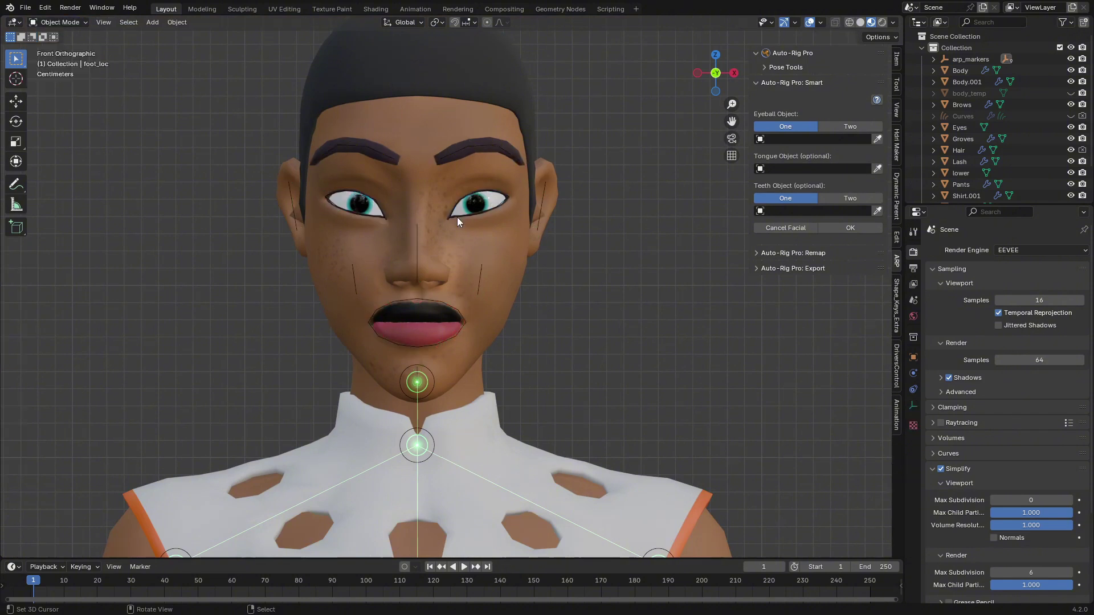
{"action": "right_click", "coordinate": [487, 206]}
{"action": "key", "text": "g"}
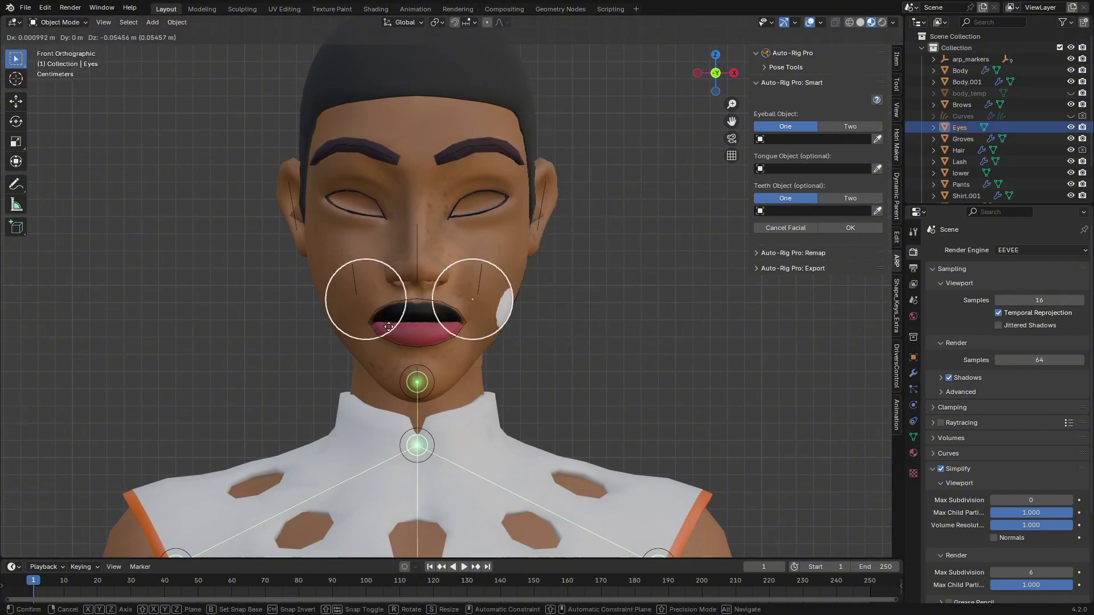
{"action": "right_click", "coordinate": [422, 282]}
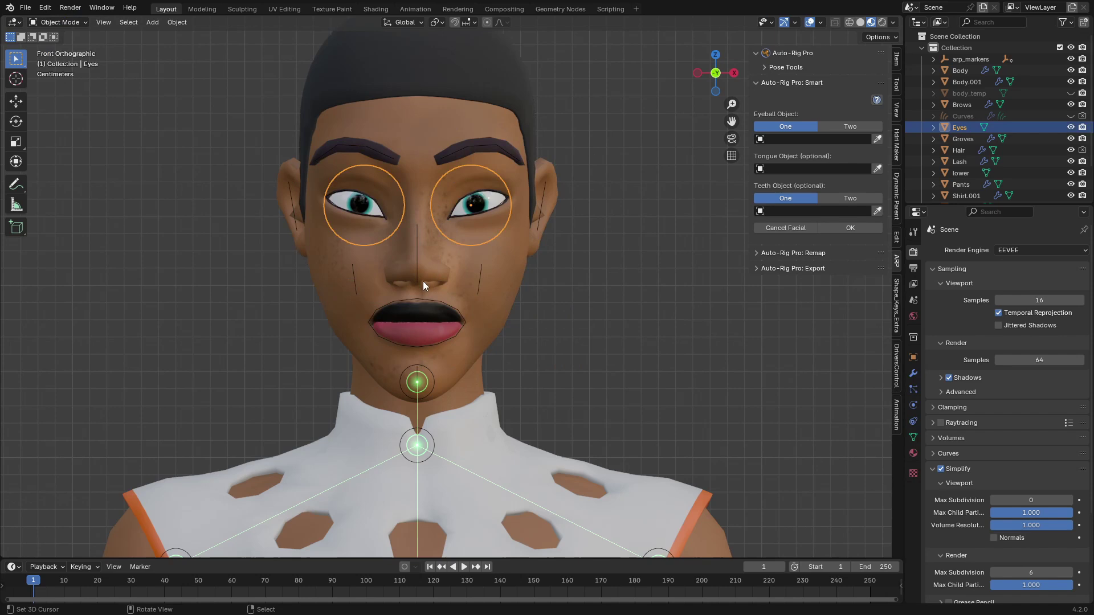
{"action": "left_click", "coordinate": [845, 128]}
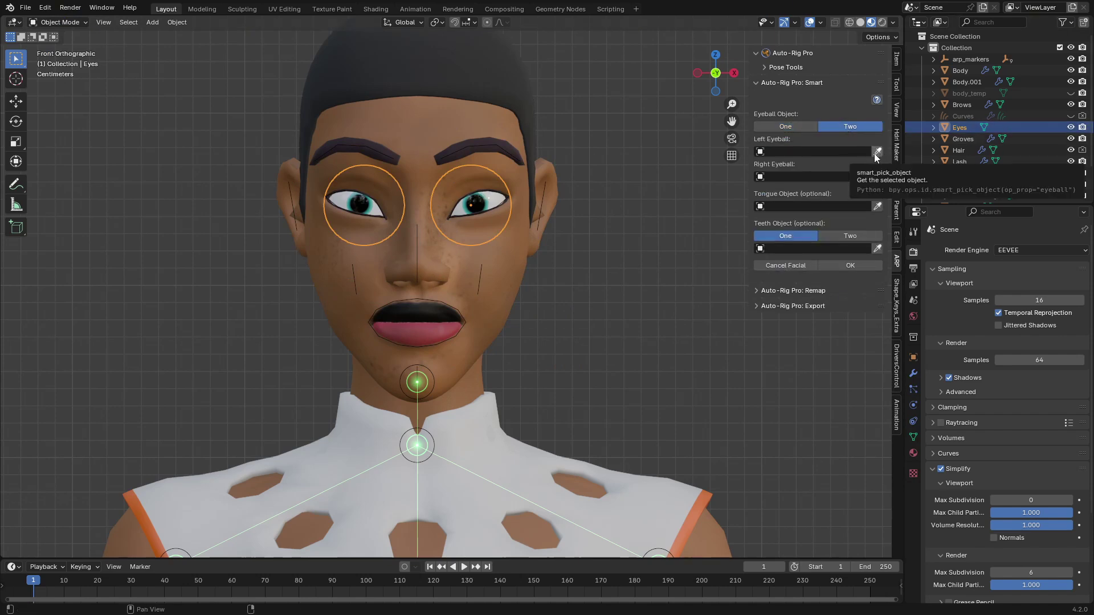
{"action": "left_click", "coordinate": [783, 128]}
{"action": "key", "text": "g"}
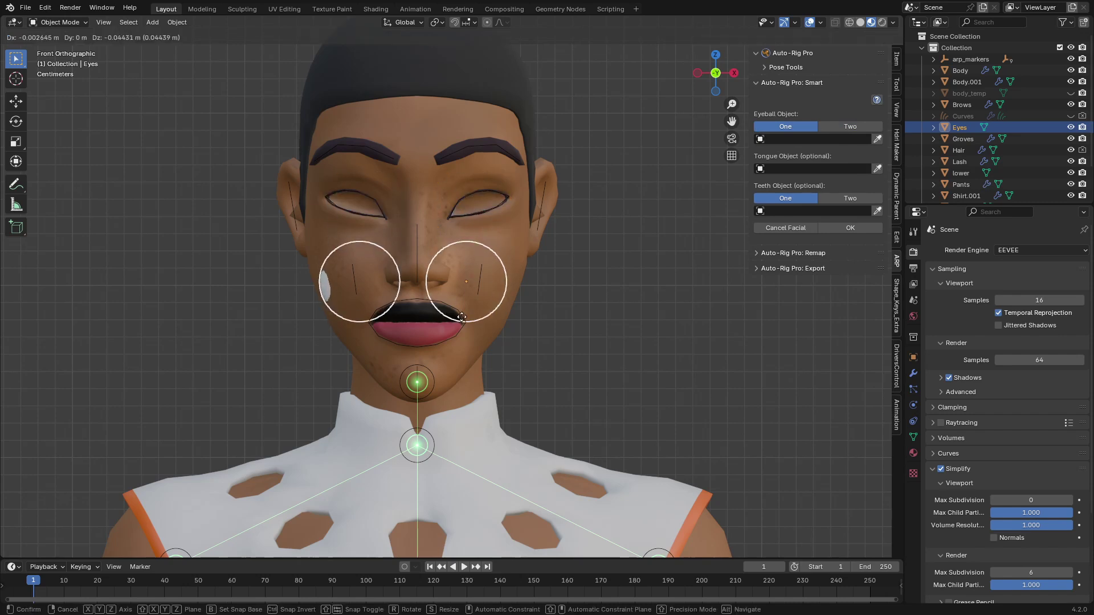
{"action": "right_click", "coordinate": [469, 320]}
{"action": "left_click", "coordinate": [877, 139]}
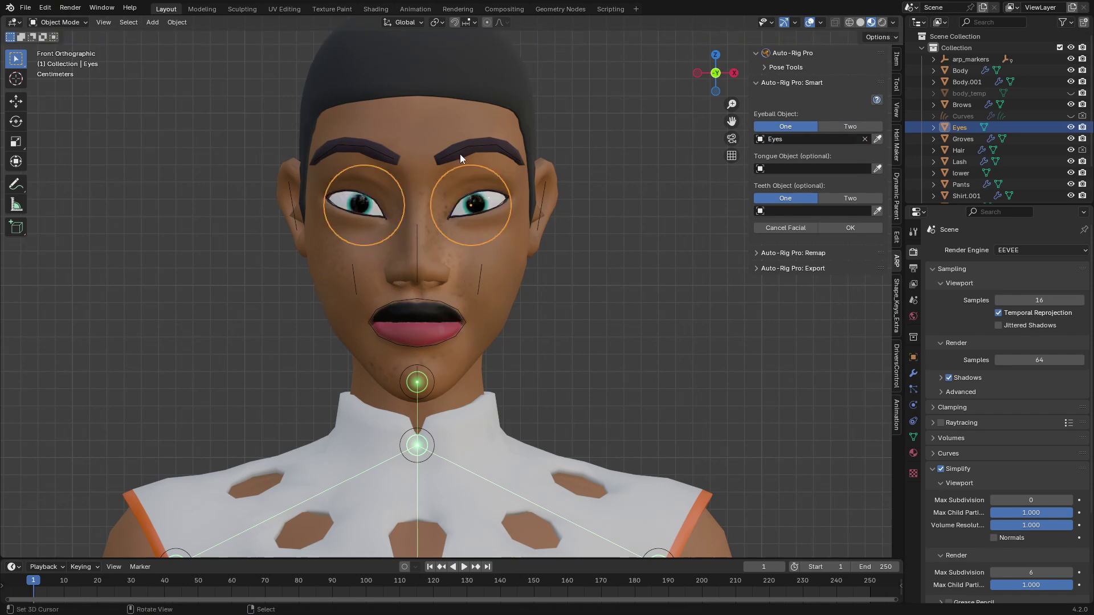
- Hide the body and assign the upper and lower meshes as two separate teeth objects
{"action": "right_click", "coordinate": [503, 278]}
{"action": "key", "text": "h"}
{"action": "scroll", "coordinate": [502, 278], "scroll_direction": "up", "scroll_amount": 5}
{"action": "middle_click_drag", "start_coordinate": [222, 330], "coordinate": [411, 319]}
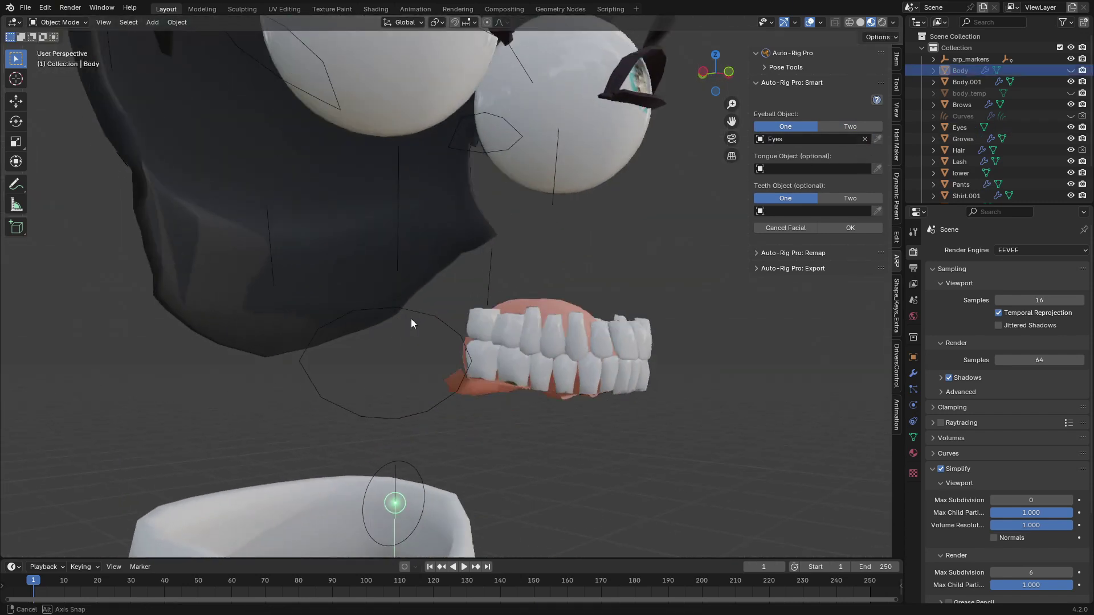
{"action": "middle_click_drag", "start_coordinate": [547, 338], "coordinate": [469, 293], "text": "shift"}
{"action": "left_click", "coordinate": [469, 293]}
{"action": "key", "text": "g"}
{"action": "key", "text": "Escape"}
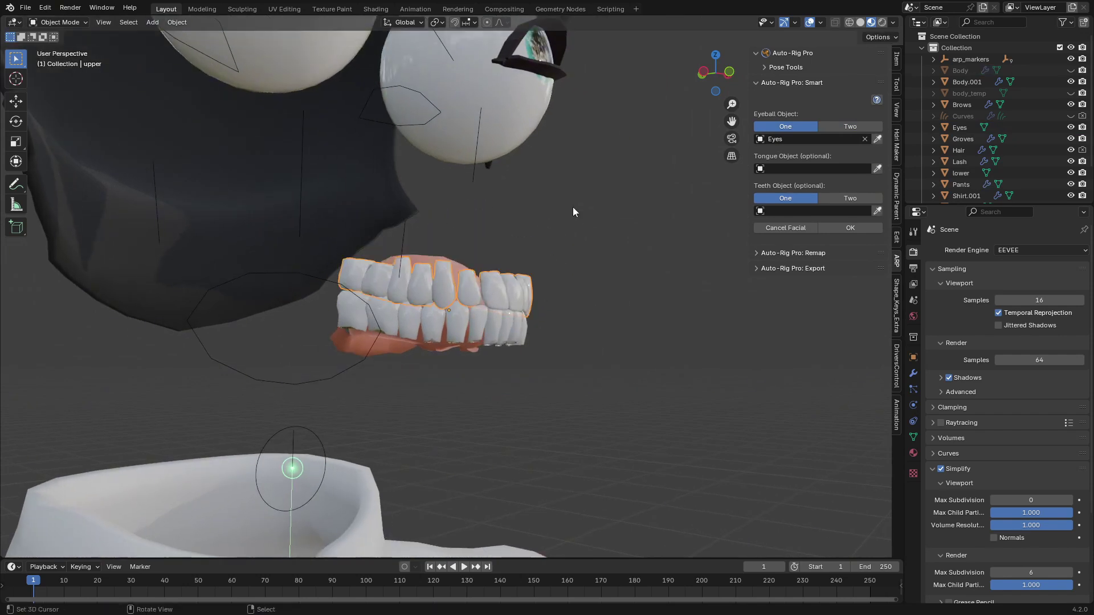
{"action": "left_click", "coordinate": [850, 199]}
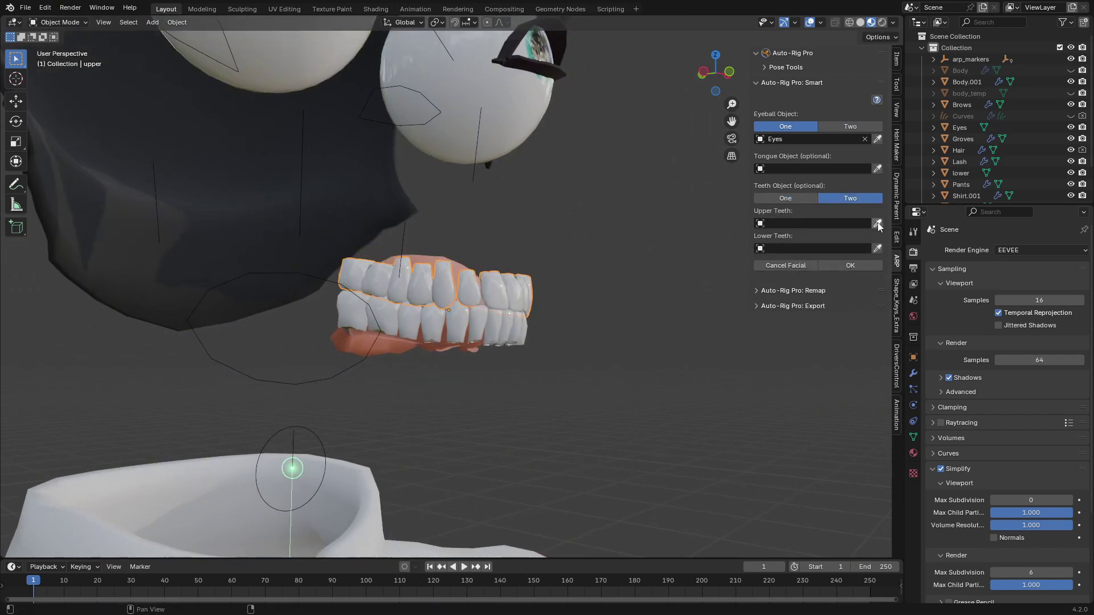
{"action": "left_click", "coordinate": [478, 322]}
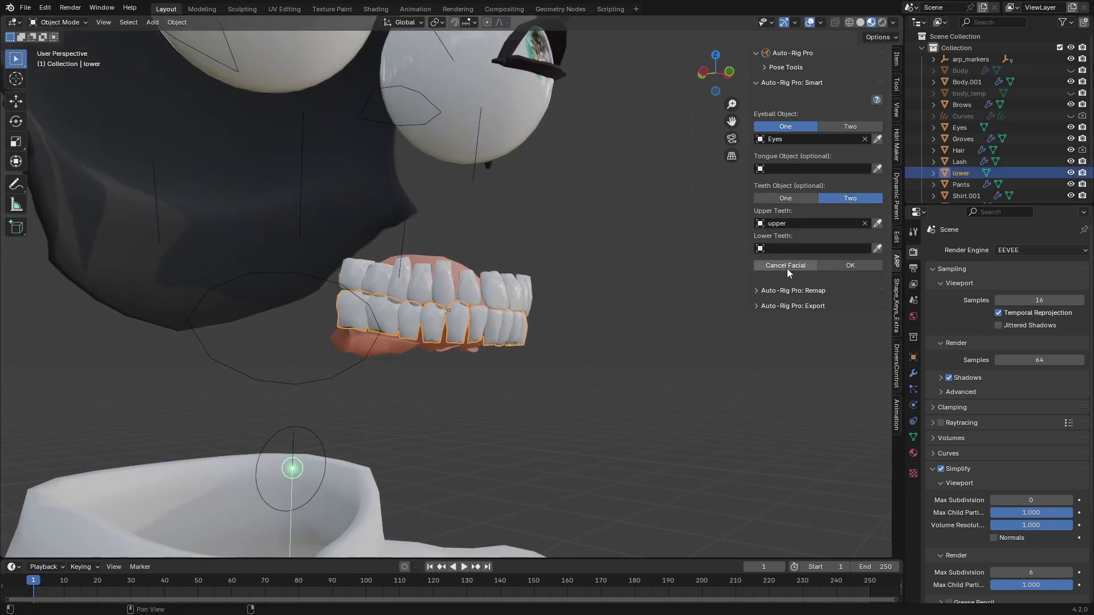
{"action": "left_click", "coordinate": [880, 247]}
- Assign the togue mesh as the tongue object
{"action": "middle_click_drag", "start_coordinate": [548, 310], "coordinate": [418, 297]}
{"action": "left_click", "coordinate": [418, 297]}
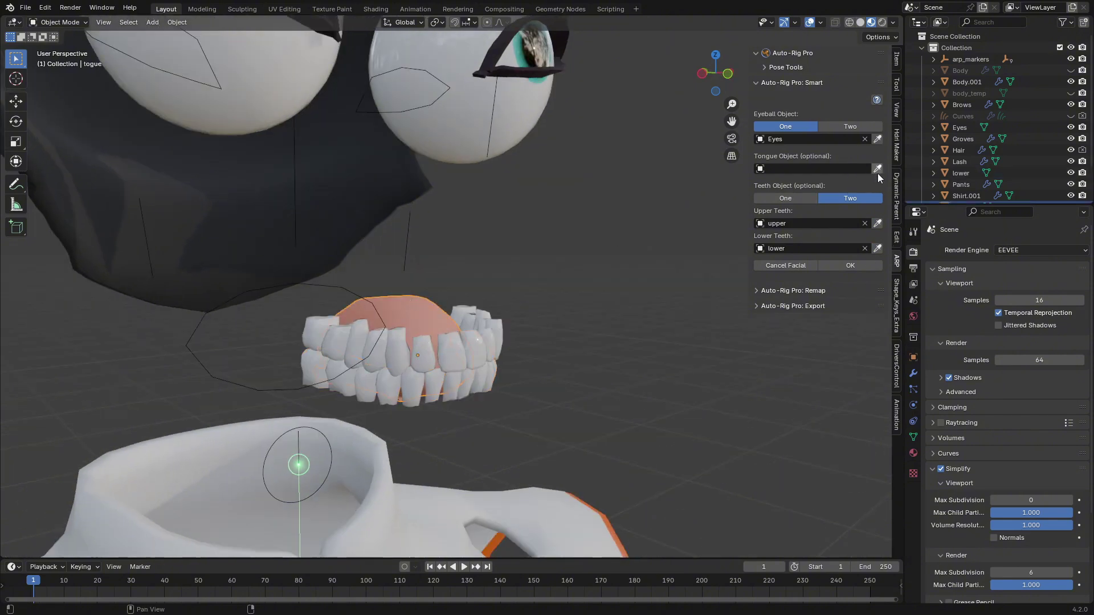
{"action": "scroll", "coordinate": [354, 279], "scroll_direction": "down", "scroll_amount": 6}
- Unhide all objects, hide the hair and its curves again, and save the file
{"action": "key", "text": "alt+h"}
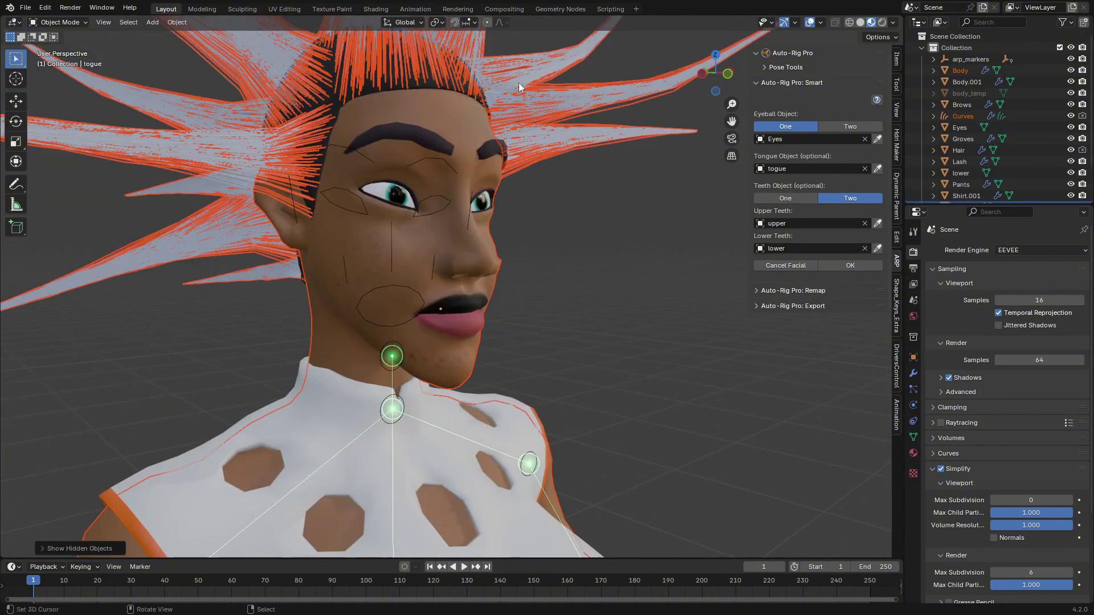
{"action": "right_click", "coordinate": [523, 121]}
{"action": "key", "text": "h"}
{"action": "right_click", "coordinate": [439, 64]}
{"action": "key", "text": "h"}
{"action": "key", "text": "KP_1"}
{"action": "key", "text": "ctrl+s"}
- Confirm the facial setup and generate the reference bones from the markers with the ARP Default preset
{"action": "scroll", "coordinate": [480, 131], "scroll_direction": "down", "scroll_amount": 4}
{"action": "middle_click_drag", "start_coordinate": [448, 218], "coordinate": [411, 79], "text": "shift"}
{"action": "left_click", "coordinate": [850, 265]}
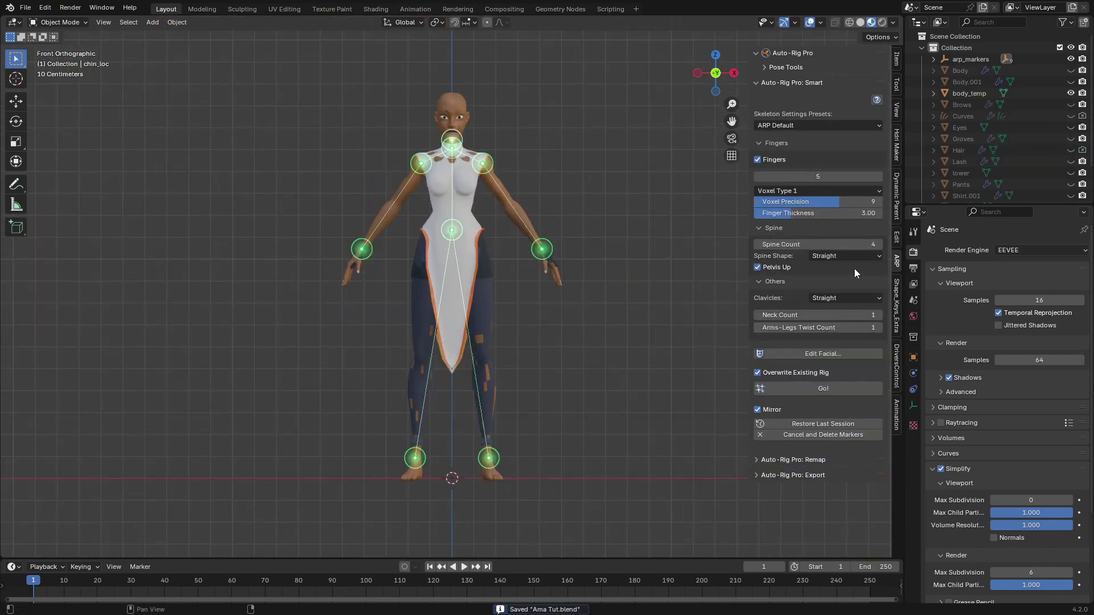
{"action": "left_click", "coordinate": [791, 392]}
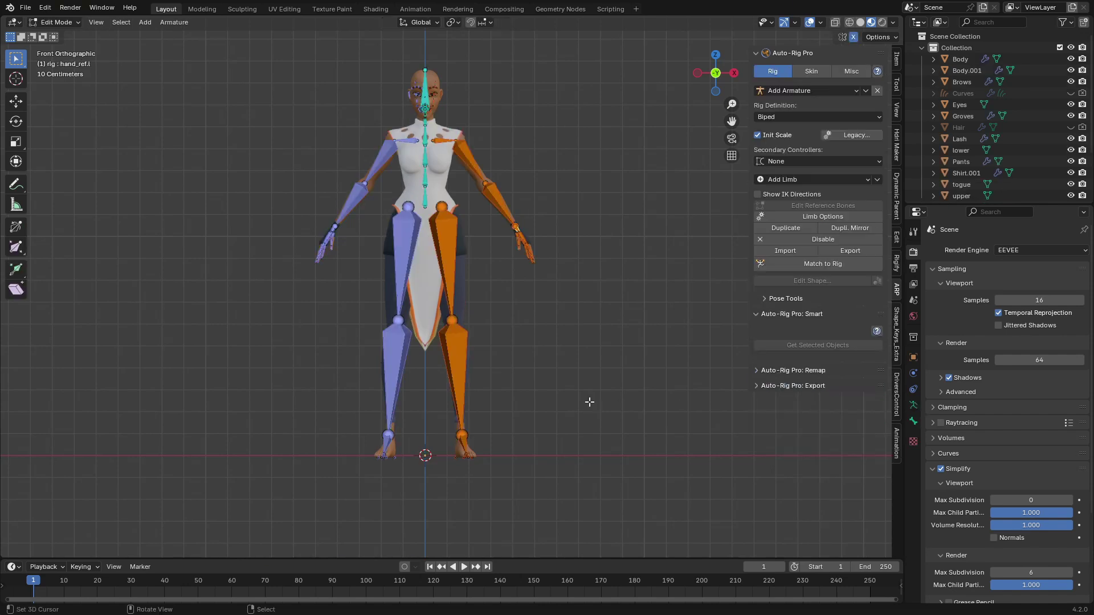
- Adjust the position of the mirrored shoulder reference bones on the upper chest
{"action": "middle_click_drag", "start_coordinate": [521, 277], "coordinate": [447, 246], "text": "shift"}
{"action": "key", "text": "KP_1"}
{"action": "scroll", "coordinate": [403, 405], "scroll_direction": "up", "scroll_amount": 3}
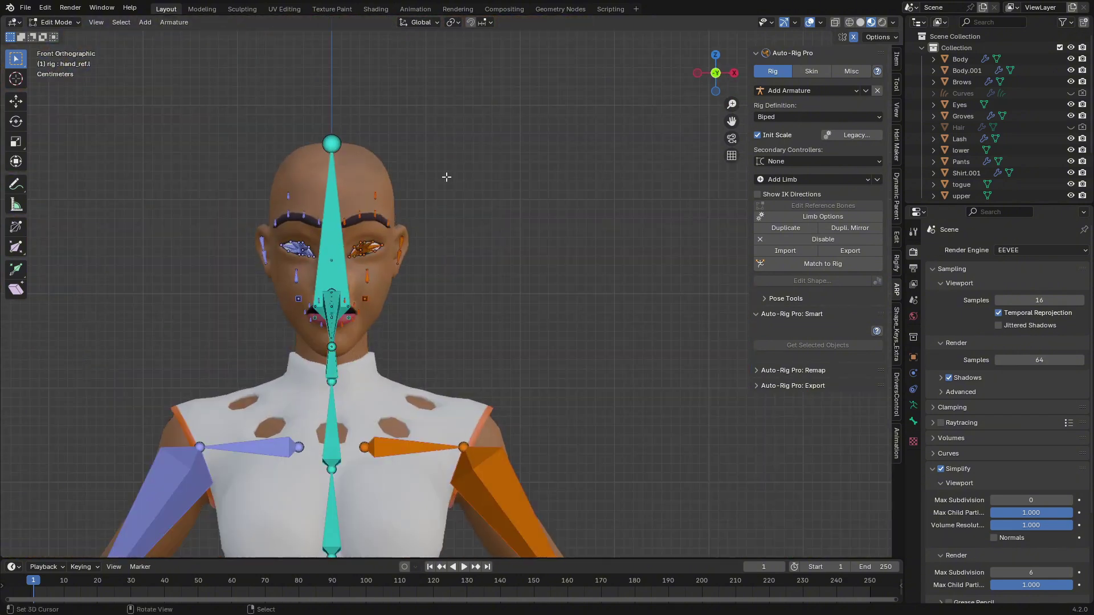
{"action": "scroll", "coordinate": [453, 286], "scroll_direction": "up", "scroll_amount": 7}
{"action": "middle_click_drag", "start_coordinate": [203, 373], "coordinate": [428, 339], "text": "shift"}
{"action": "key", "text": "alt+a"}
{"action": "left_click_drag", "start_coordinate": [328, 262], "coordinate": [377, 304]}
{"action": "key", "text": "g"}
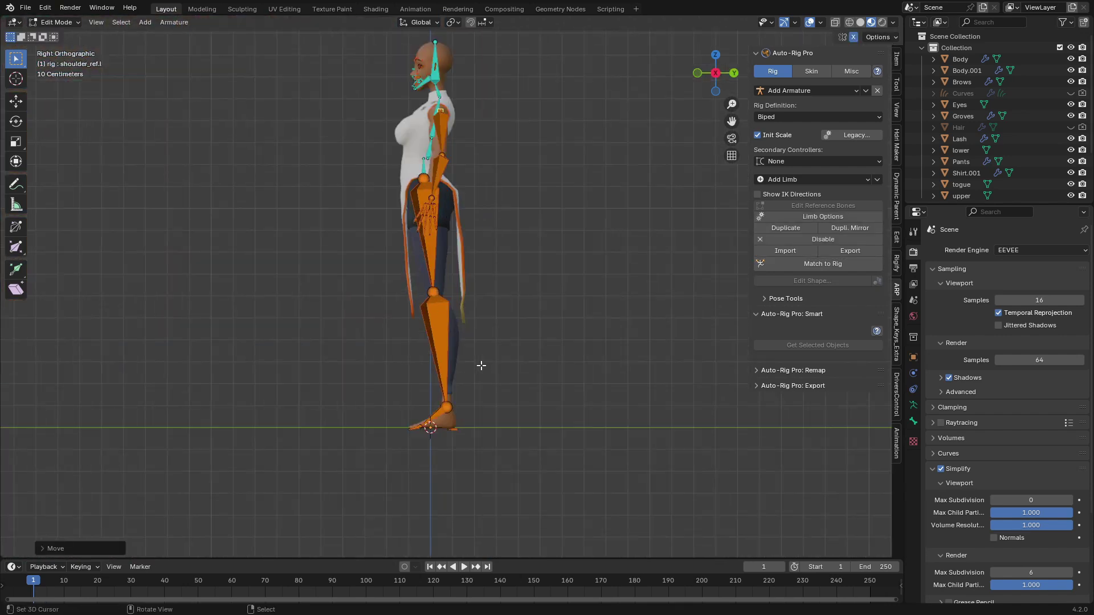
- Move the joint between the thigh and lower leg bones down to the knee in the side view
{"action": "scroll", "coordinate": [457, 309], "scroll_direction": "up", "scroll_amount": 9}
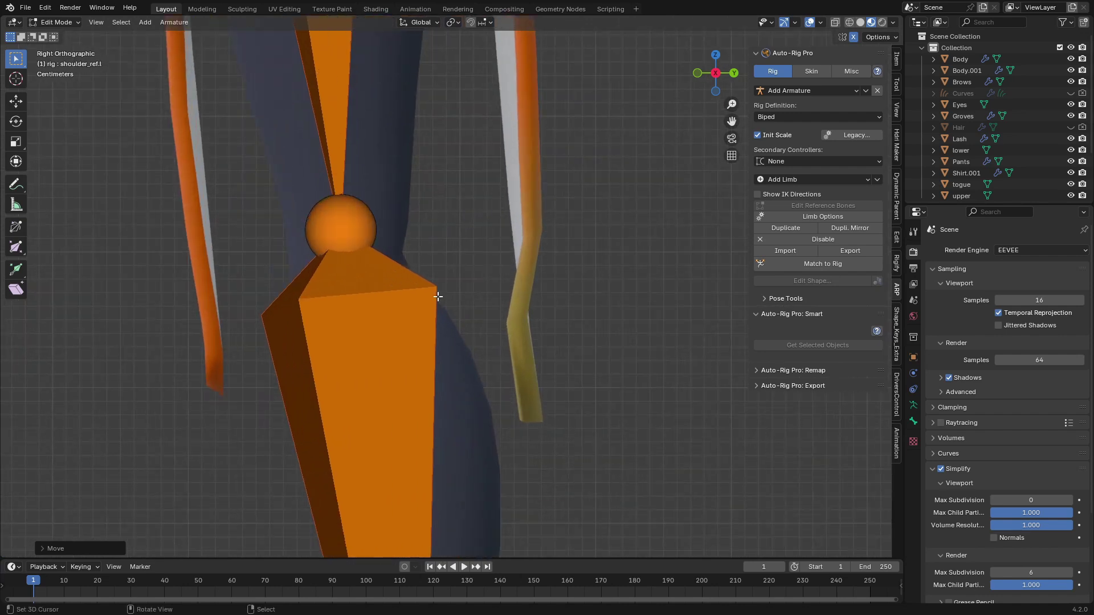
{"action": "right_click", "coordinate": [325, 227]}
{"action": "key", "text": "g"}
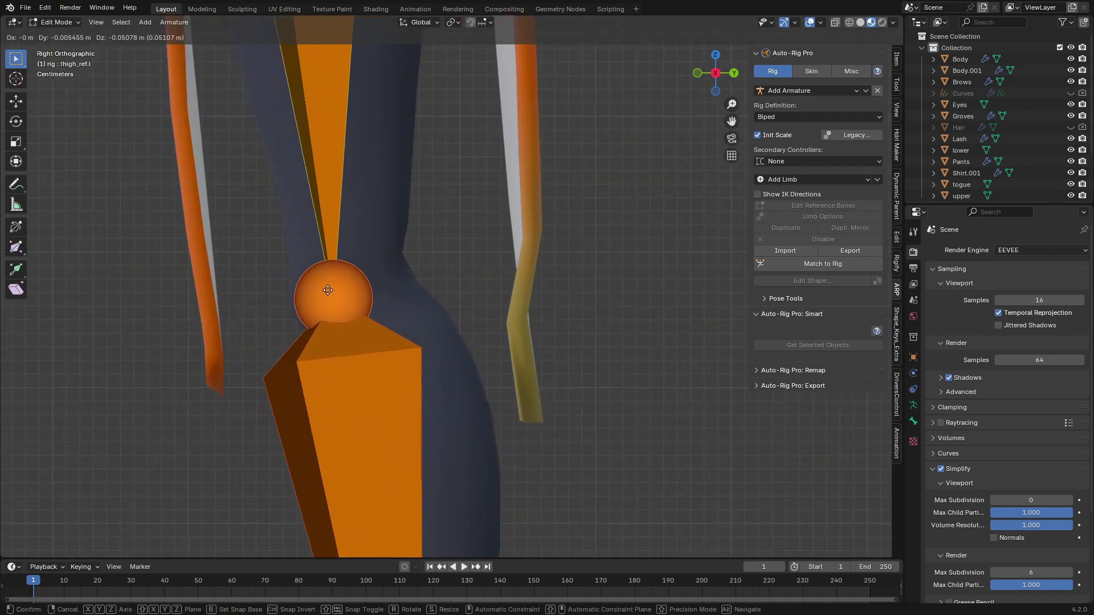
{"action": "left_click", "coordinate": [313, 281]}
{"action": "scroll", "coordinate": [356, 192], "scroll_direction": "down", "scroll_amount": 4}
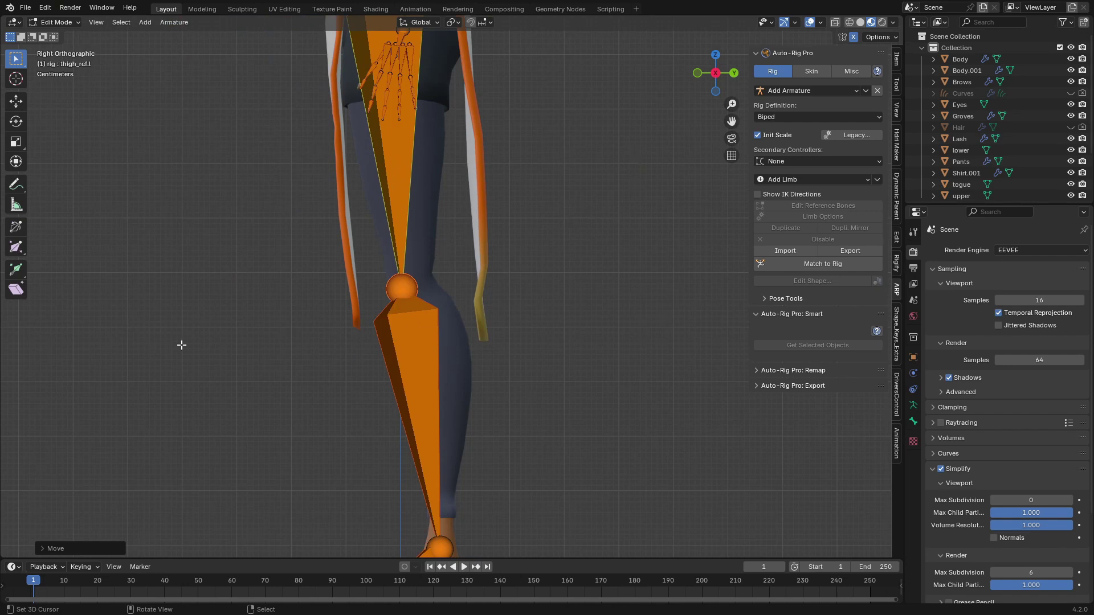
{"action": "scroll", "coordinate": [460, 306], "scroll_direction": "up", "scroll_amount": 4}
{"action": "scroll", "coordinate": [400, 276], "scroll_direction": "down", "scroll_amount": 7}
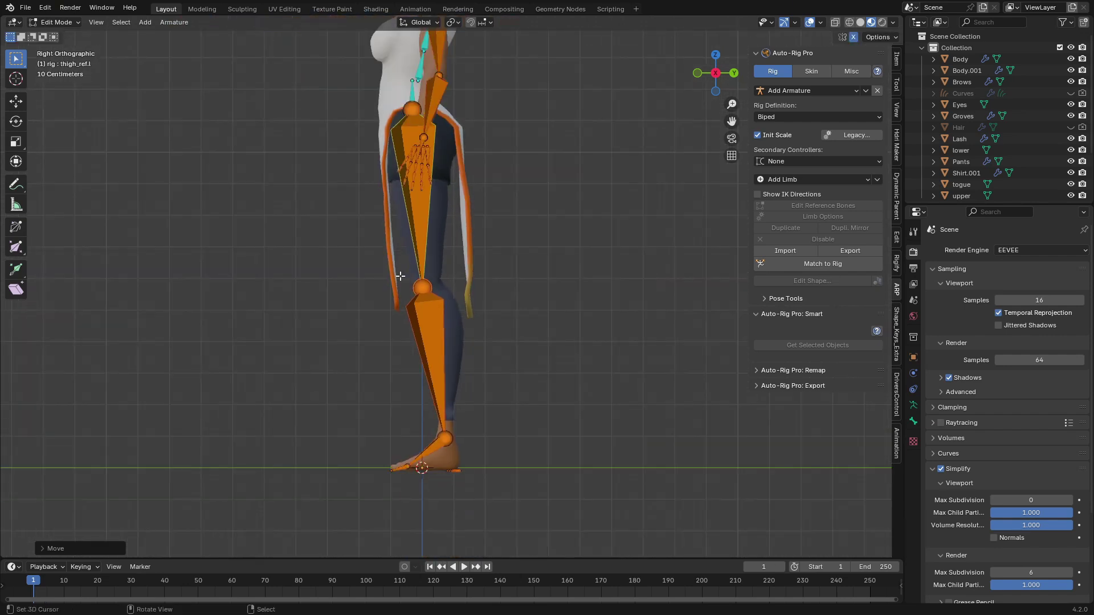
- Add a Breast limb to the rig and move its bones down onto the chest
{"action": "key", "text": "KP_1"}
{"action": "scroll", "coordinate": [410, 357], "scroll_direction": "up", "scroll_amount": 5}
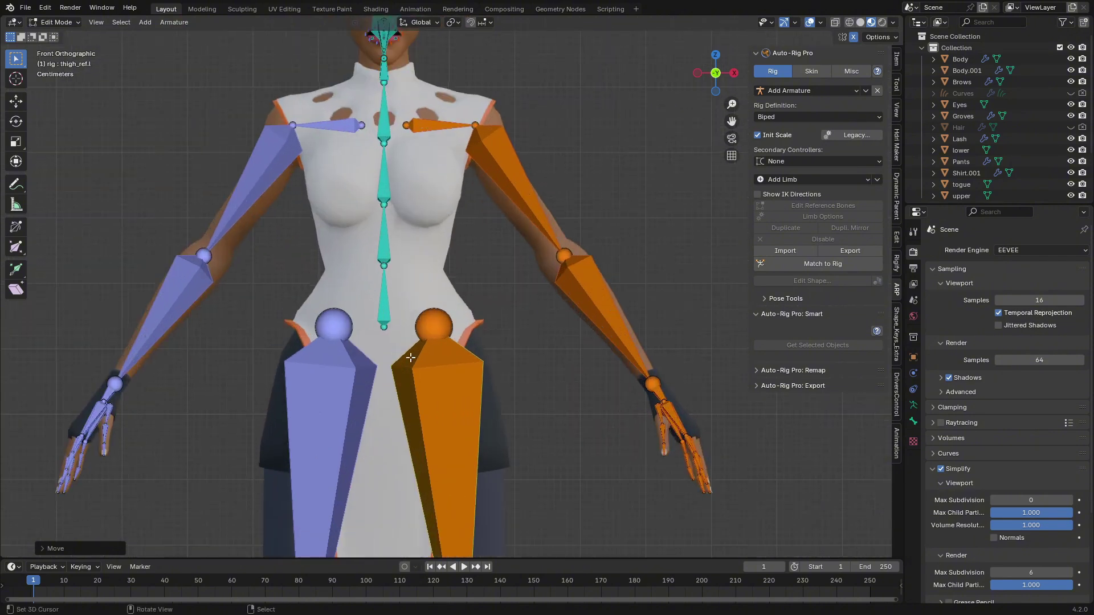
{"action": "left_click", "coordinate": [766, 179]}
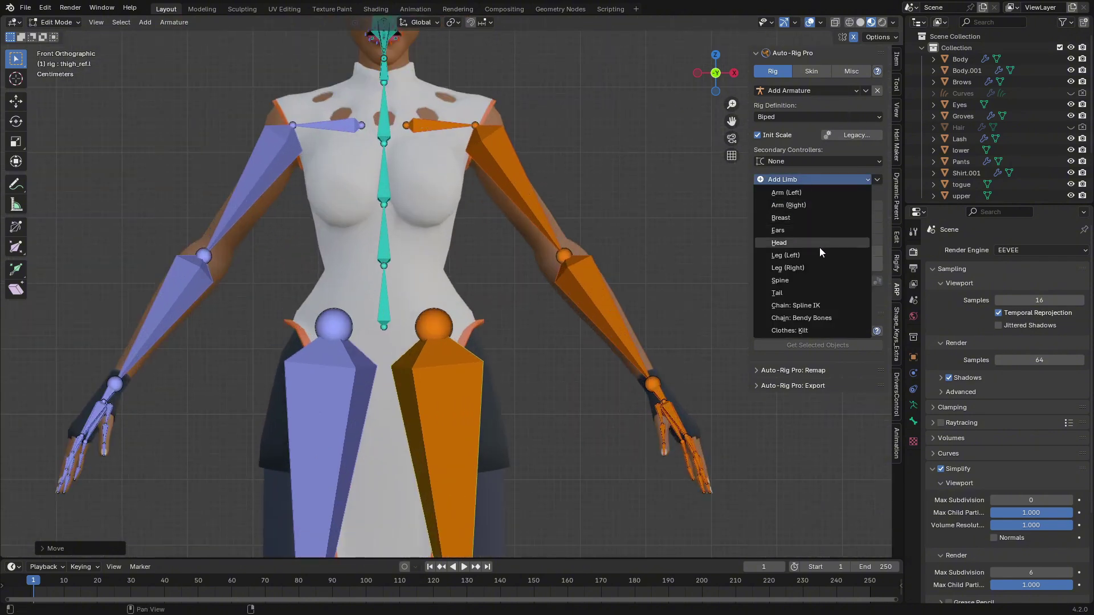
{"action": "left_click", "coordinate": [798, 216]}
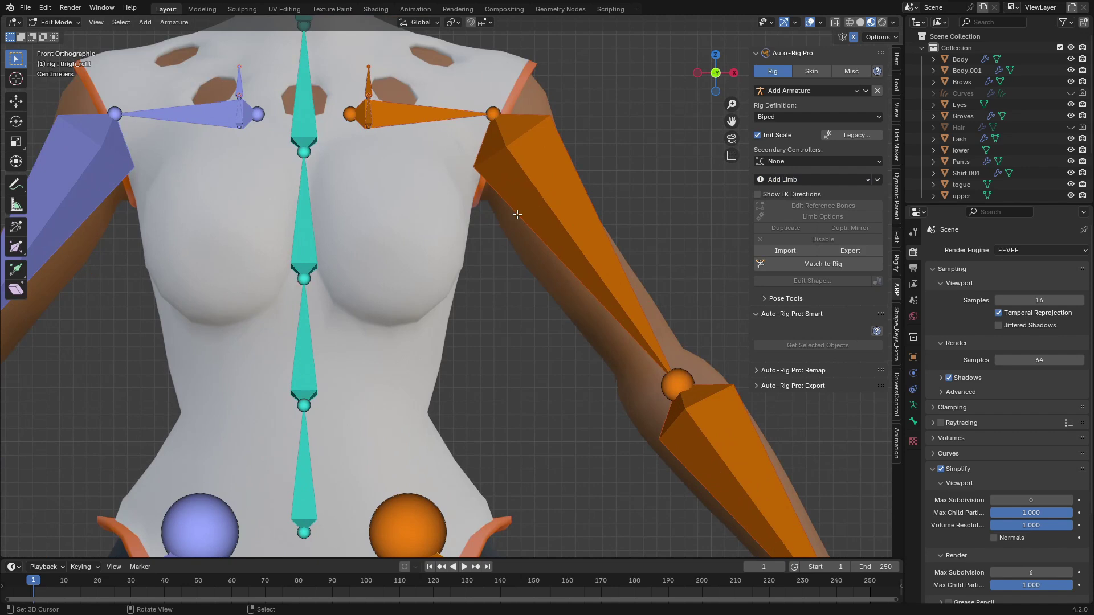
{"action": "key", "text": "g"}
{"action": "left_click", "coordinate": [437, 160]}
- Select the breast bones and move them to the front of the breast in the side view
{"action": "middle_click_drag", "start_coordinate": [437, 159], "coordinate": [294, 225]}
{"action": "key", "text": "b"}
{"action": "left_click_drag", "start_coordinate": [314, 278], "coordinate": [314, 277]}
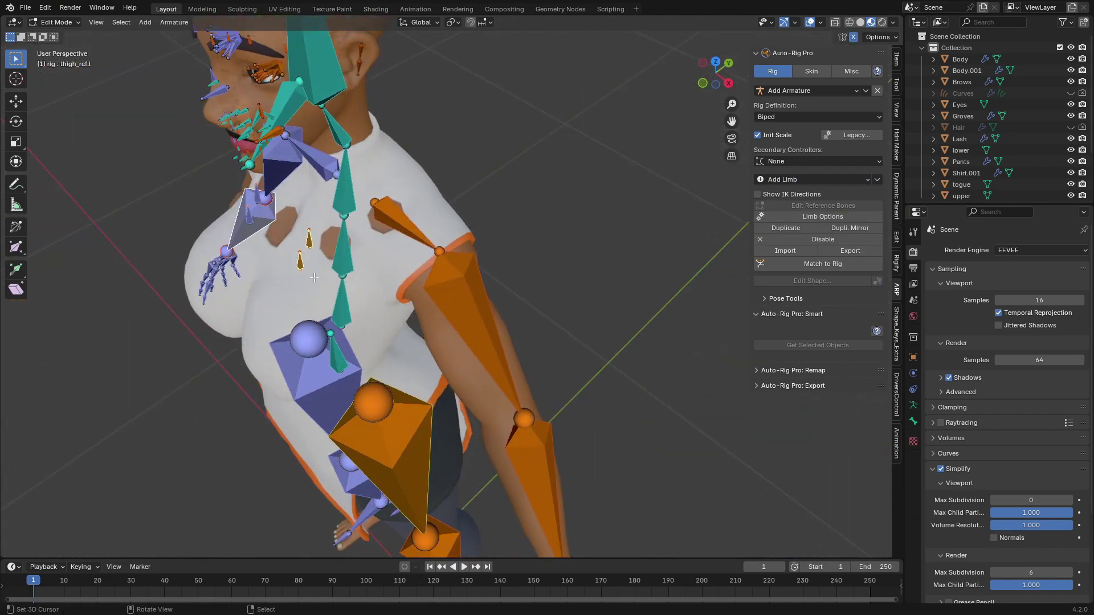
{"action": "key", "text": "g"}
{"action": "left_click_drag", "start_coordinate": [280, 218], "coordinate": [308, 283]}
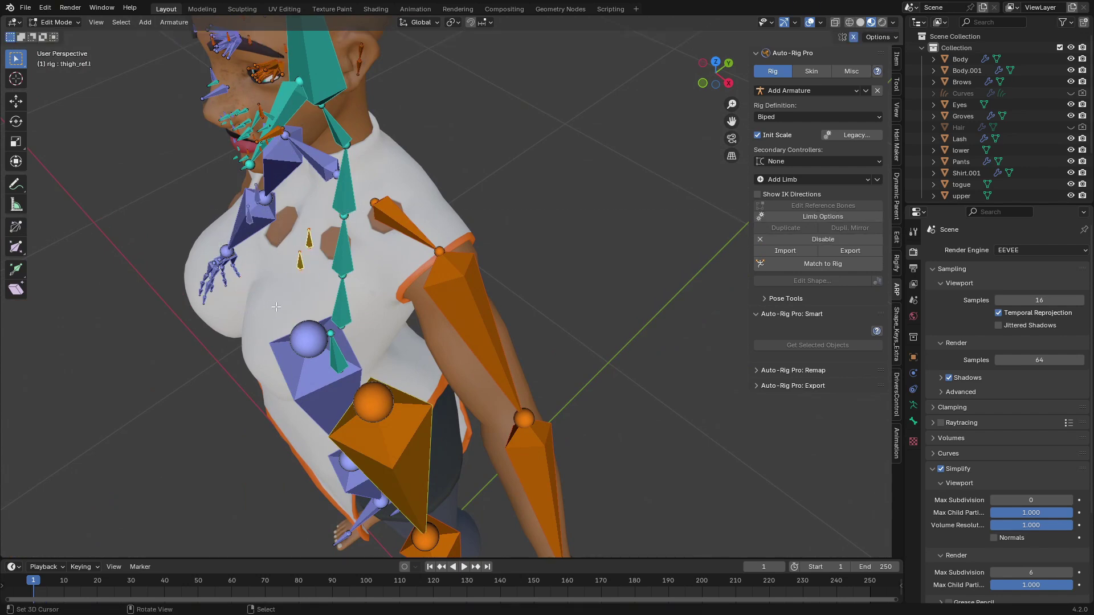
{"action": "key", "text": "KP_3"}
{"action": "key", "text": "g"}
{"action": "left_click", "coordinate": [177, 385]}
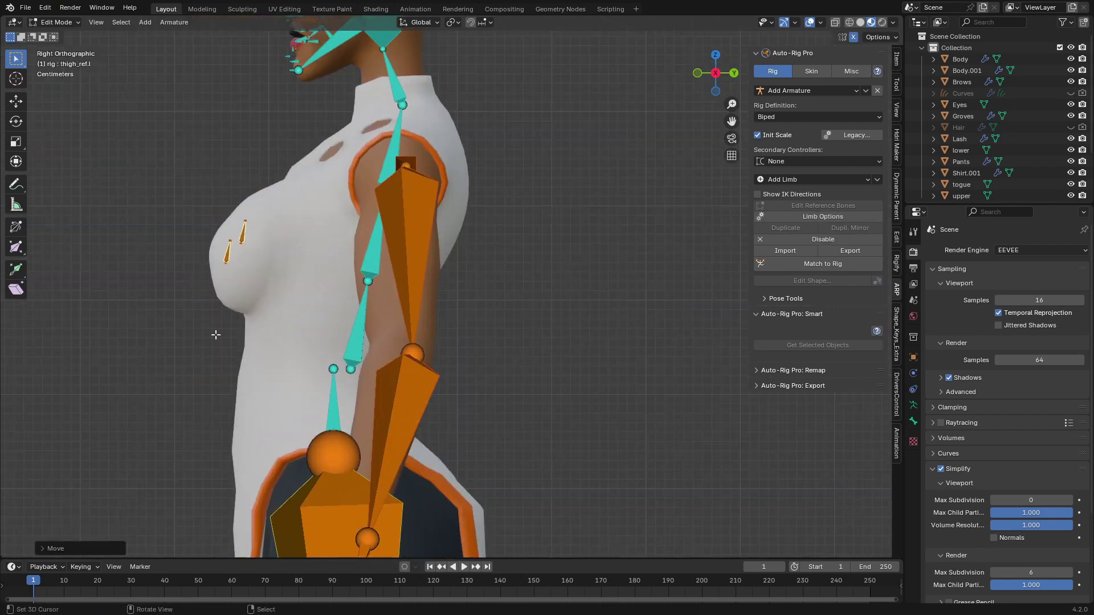
- Move the mirrored breast bones outward to the middle of each breast in the front view
{"action": "middle_click_drag", "start_coordinate": [215, 334], "coordinate": [295, 360], "text": "shift"}
{"action": "scroll", "coordinate": [296, 360], "scroll_direction": "up", "scroll_amount": 3}
{"action": "key", "text": "KP_1"}
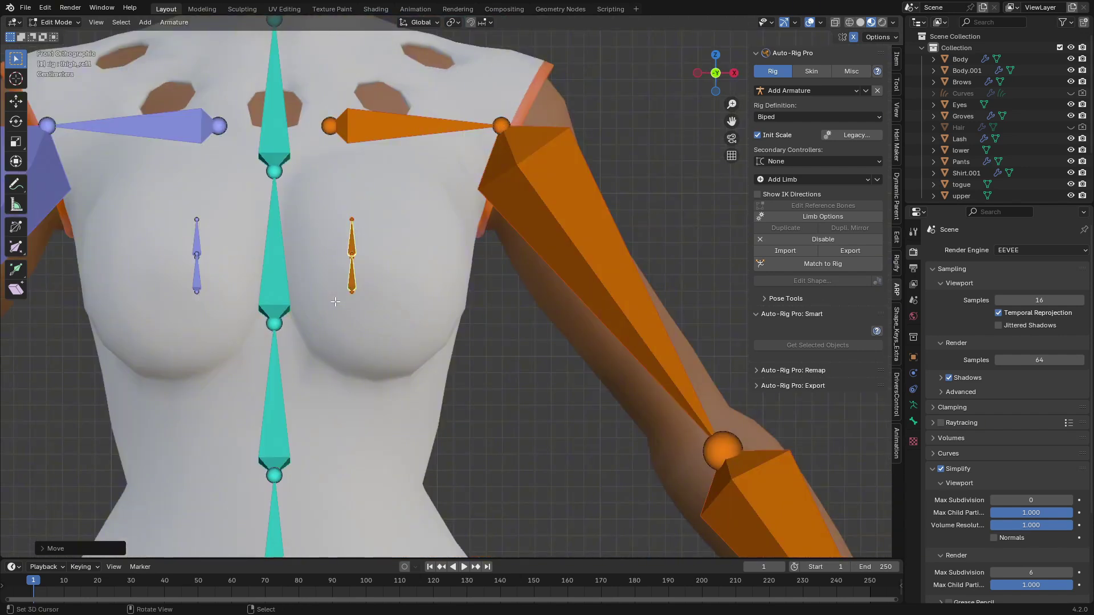
{"action": "key", "text": "g"}
{"action": "left_click", "coordinate": [388, 309]}
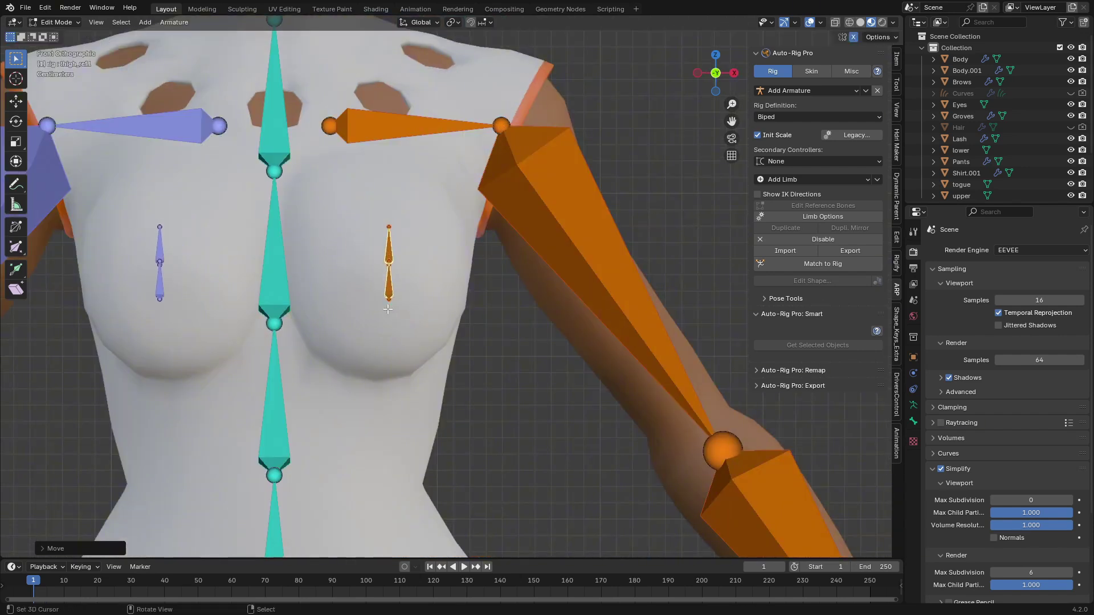
- Move the breast_02_ref bone to the upper breast surface and scale up the breast_01_ref bone
{"action": "key", "text": "KP_3"}
{"action": "left_click", "coordinate": [230, 248]}
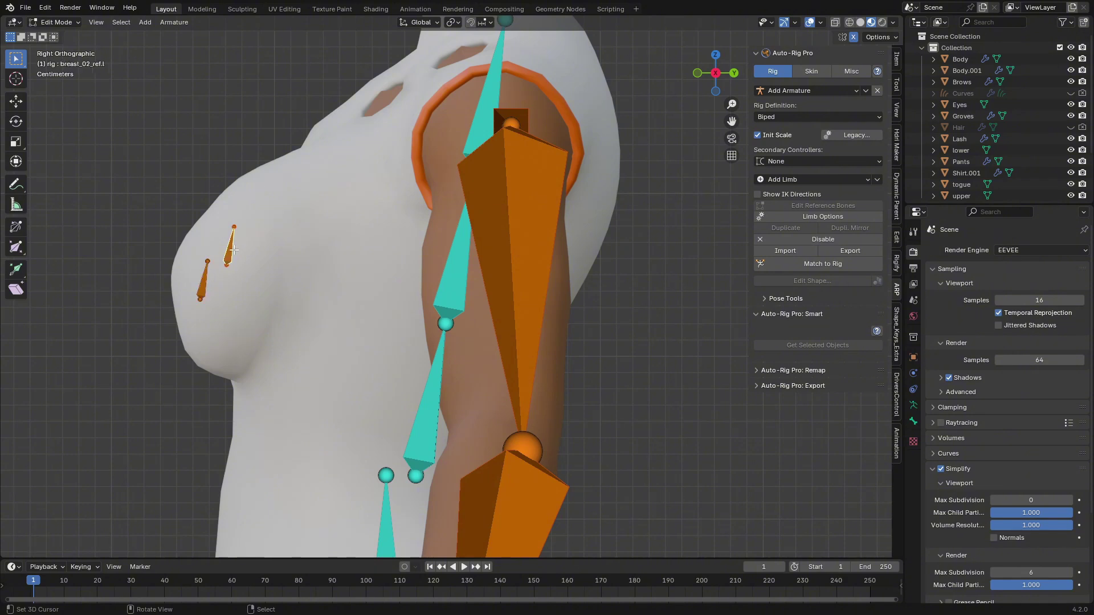
{"action": "key", "text": "g"}
{"action": "left_click", "coordinate": [270, 185]}
{"action": "left_click", "coordinate": [204, 280]}
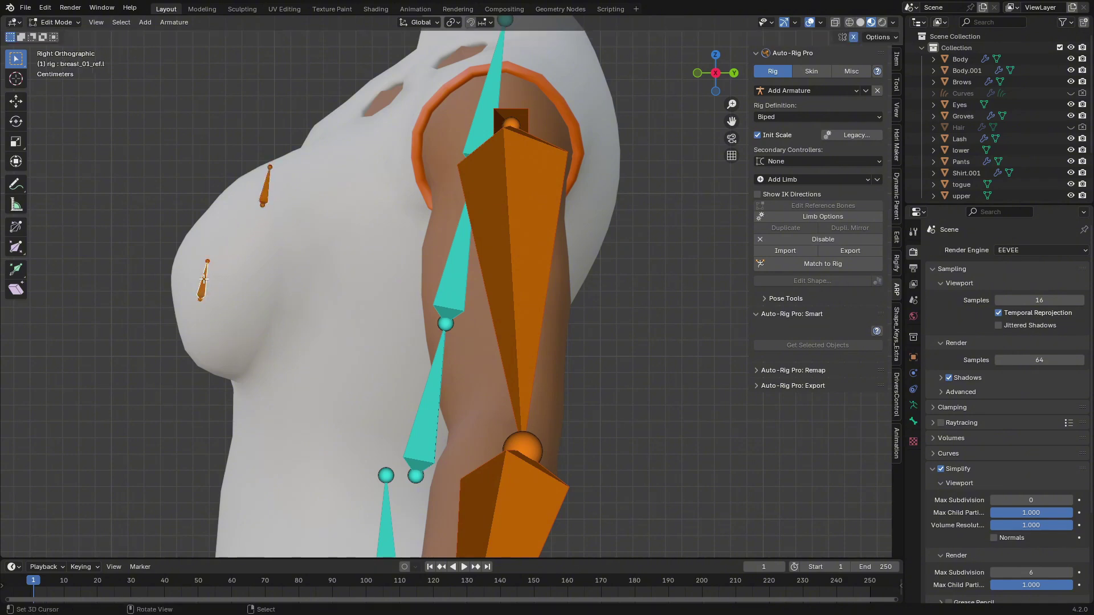
{"action": "key", "text": "s"}
{"action": "left_click", "coordinate": [236, 231]}
{"action": "key", "text": "KP_1"}
{"action": "scroll", "coordinate": [521, 327], "scroll_direction": "down", "scroll_amount": 5}
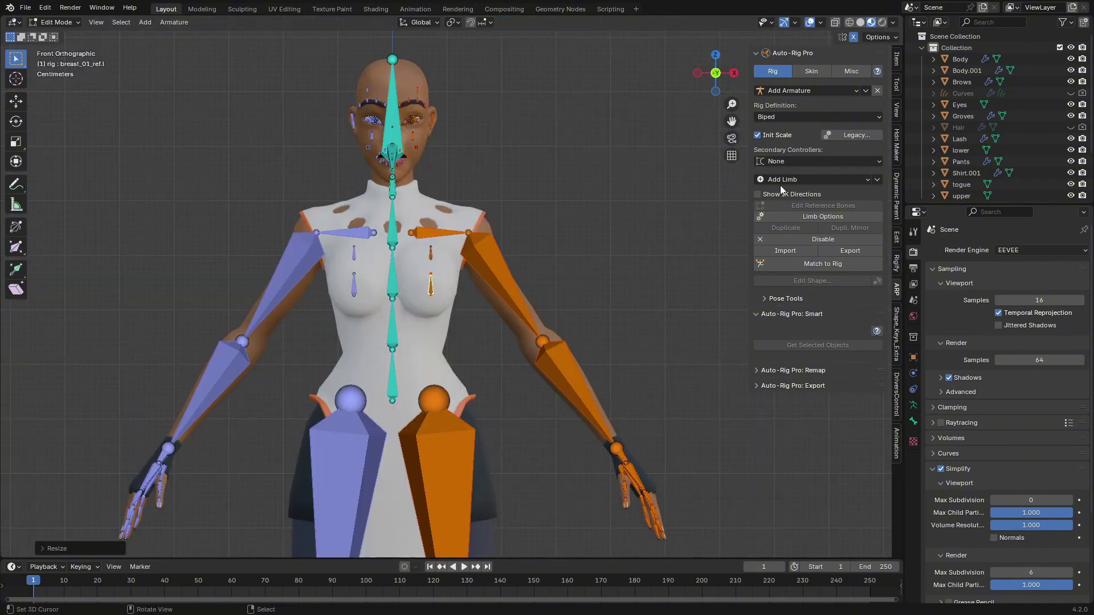
- Add a Tail limb to the rig for the back cloth flap
{"action": "middle_click_drag", "start_coordinate": [536, 340], "coordinate": [367, 360]}
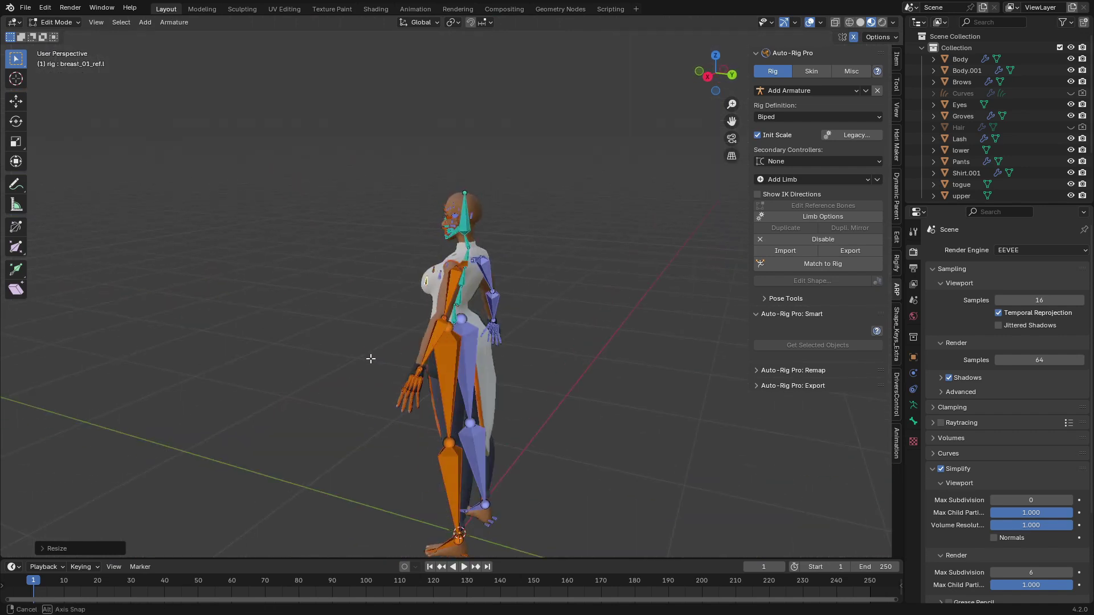
{"action": "left_click", "coordinate": [775, 181]}
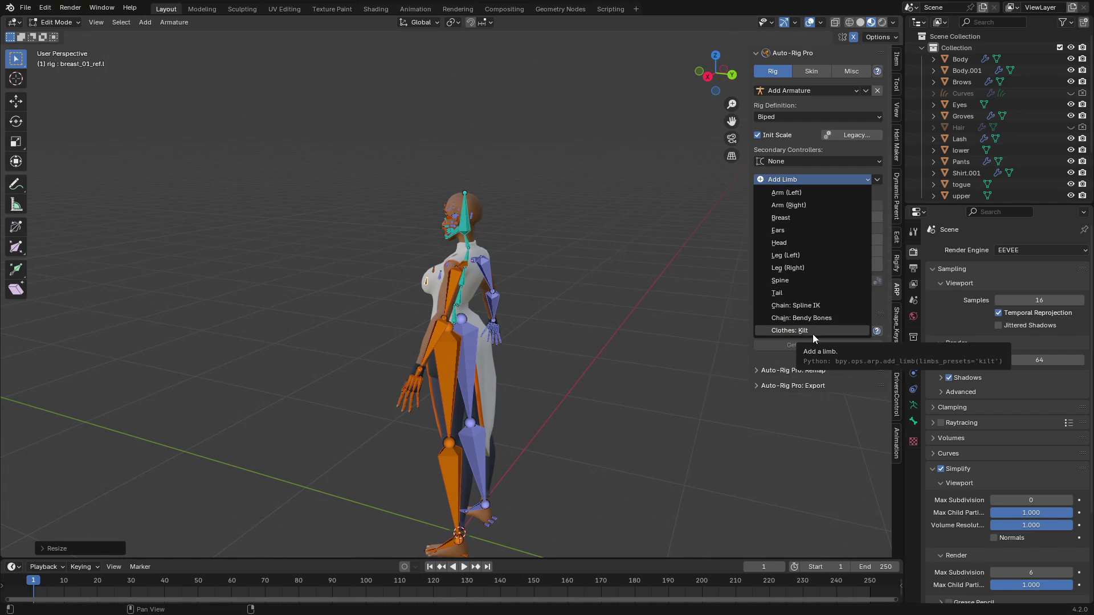
{"action": "left_click", "coordinate": [791, 296]}
{"action": "scroll", "coordinate": [515, 348], "scroll_direction": "up", "scroll_amount": 3}
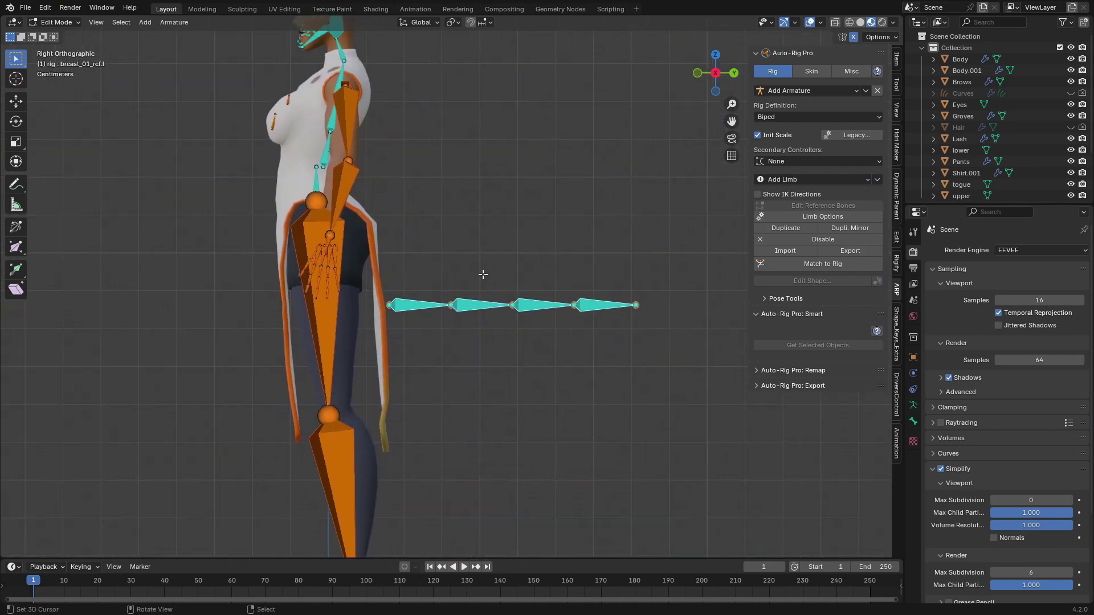
- Set the pivot point to Median Point, rotate the tail chain to hang downward, and move it behind the hips
{"action": "left_click", "coordinate": [454, 23]}
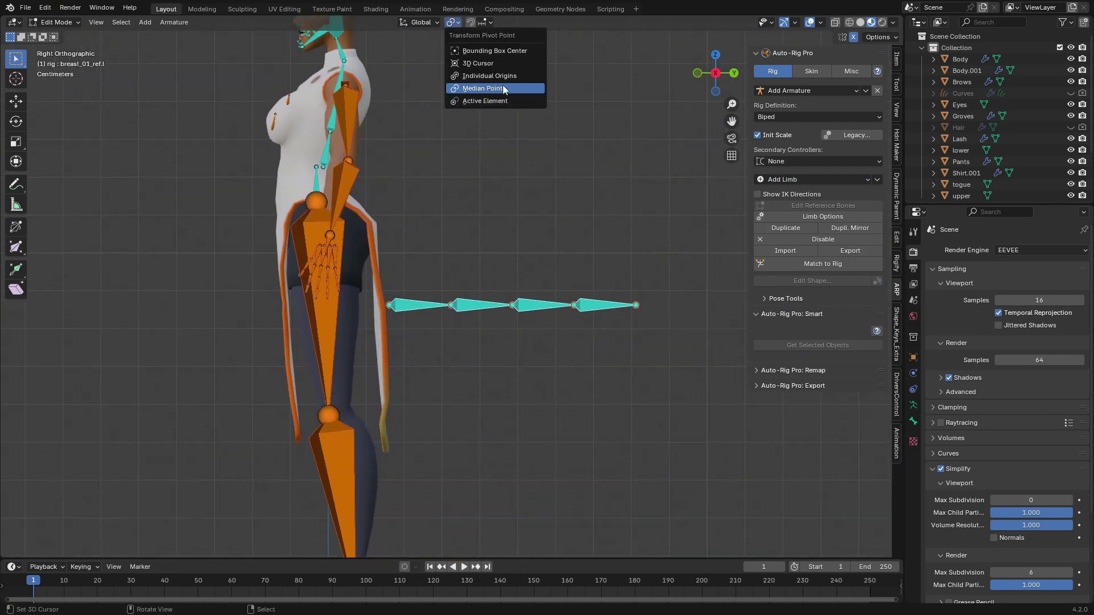
{"action": "key", "text": "r"}
{"action": "left_click", "coordinate": [615, 284]}
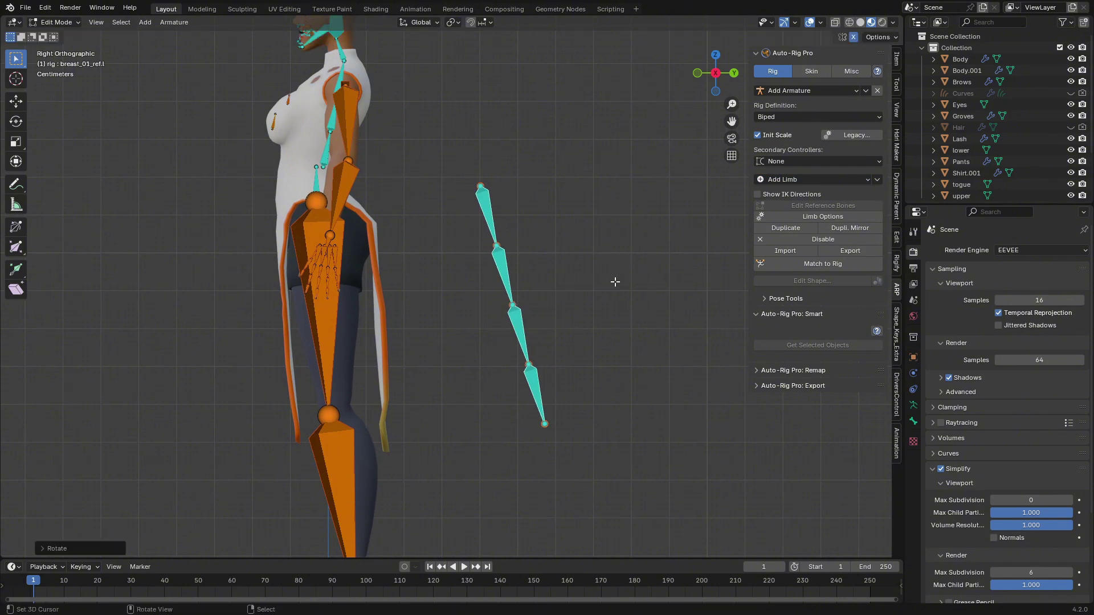
{"action": "key", "text": "g"}
{"action": "left_click", "coordinate": [392, 305]}
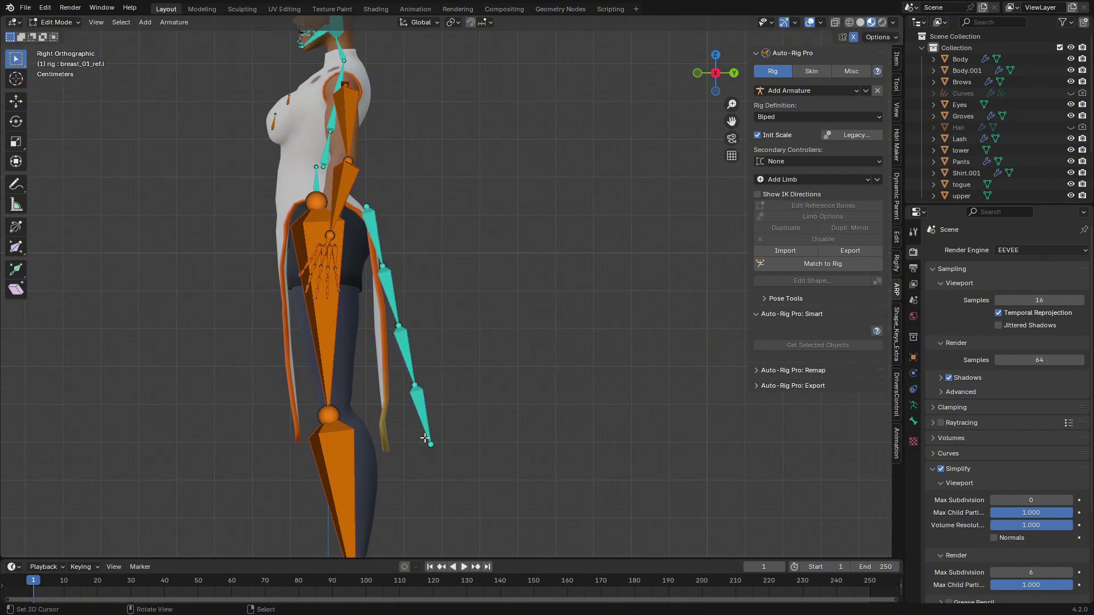
- Move the tail chain's joints so its bones follow the back cloth flap in the side view
{"action": "right_click_drag", "start_coordinate": [445, 461], "coordinate": [403, 464]}
{"action": "right_click_drag", "start_coordinate": [423, 387], "coordinate": [393, 383]}
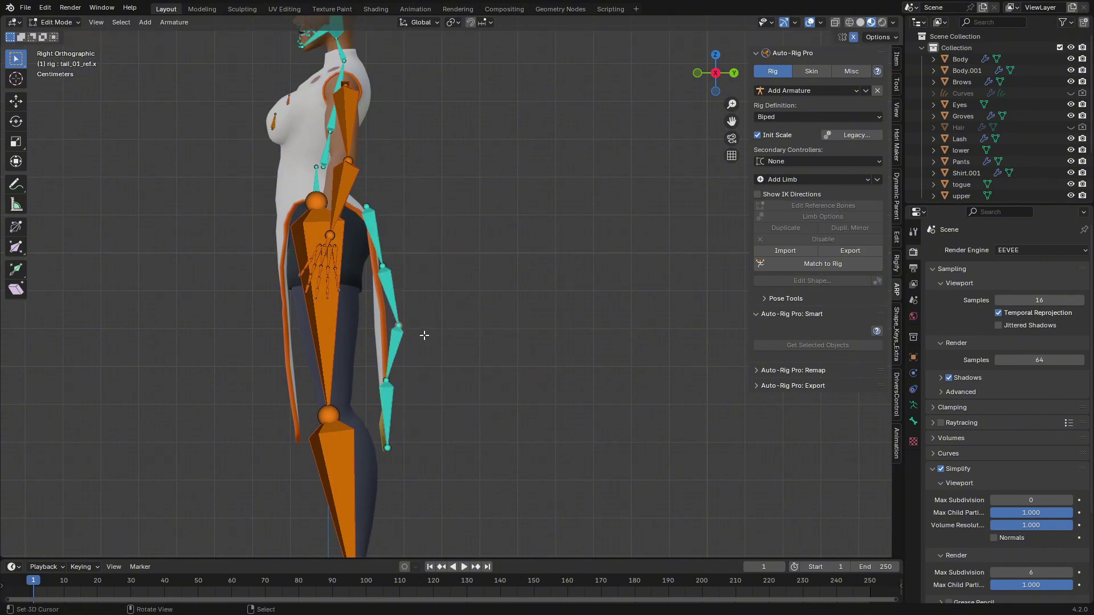
{"action": "right_click_drag", "start_coordinate": [425, 334], "coordinate": [410, 327]}
{"action": "right_click_drag", "start_coordinate": [391, 268], "coordinate": [388, 267]}
{"action": "right_click_drag", "start_coordinate": [372, 207], "coordinate": [368, 208]}
{"action": "right_click_drag", "start_coordinate": [387, 319], "coordinate": [389, 319]}
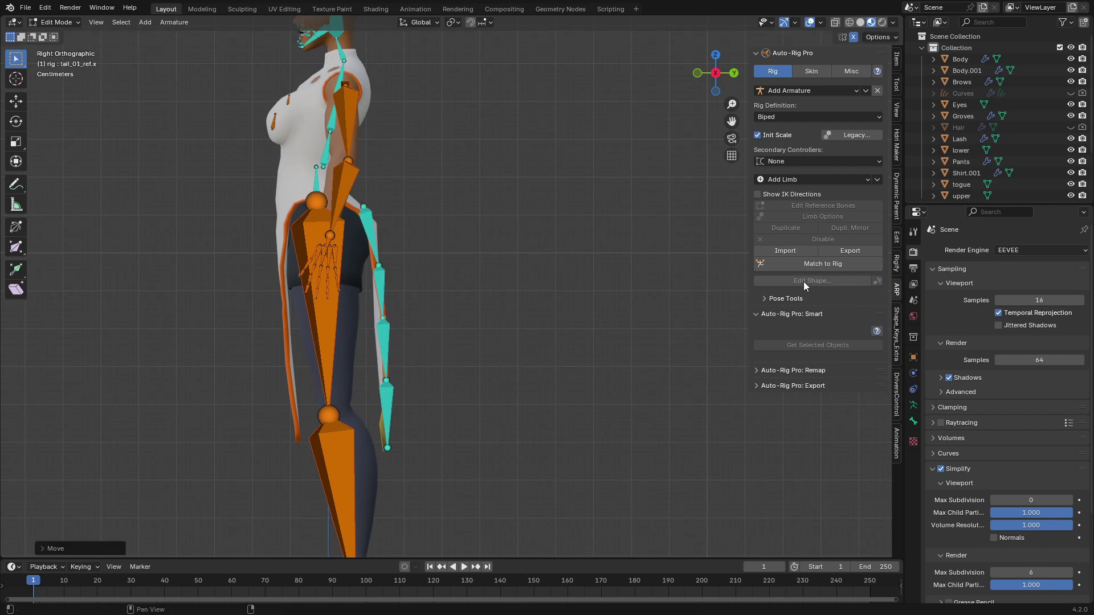
- Add a second Tail limb, rotate it to hang downward, and move it onto the front cloth flap
{"action": "left_click", "coordinate": [785, 179]}
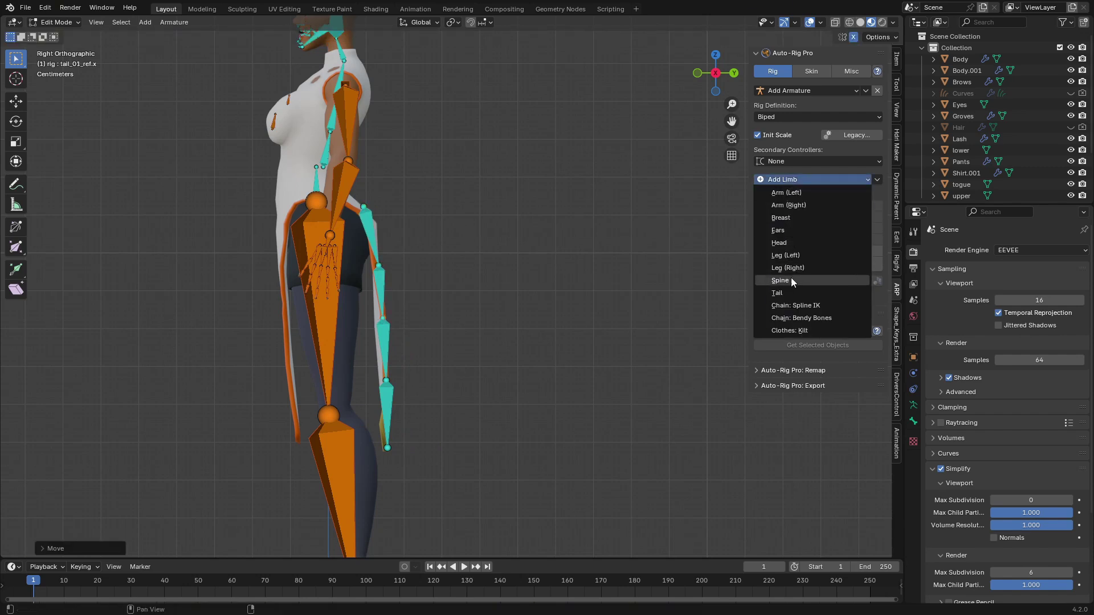
{"action": "left_click", "coordinate": [791, 294]}
{"action": "key", "text": "r"}
{"action": "left_click", "coordinate": [591, 318]}
{"action": "key", "text": "g"}
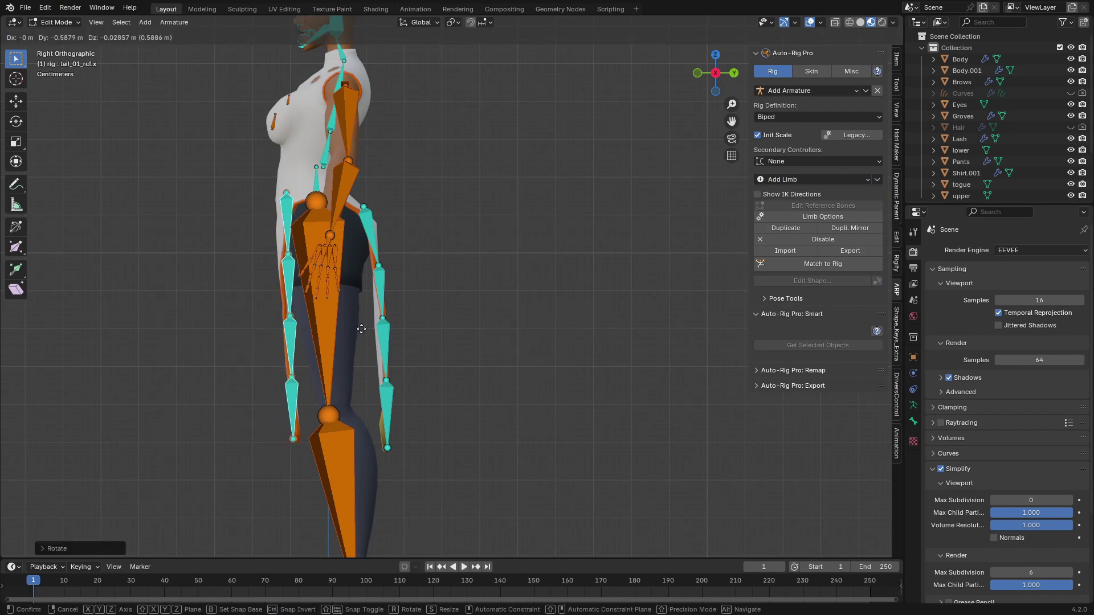
{"action": "left_click", "coordinate": [292, 375]}
- Move the front tail chain's joints so its bones follow the front cloth flap from waist to tip
{"action": "key", "text": "shift+d"}
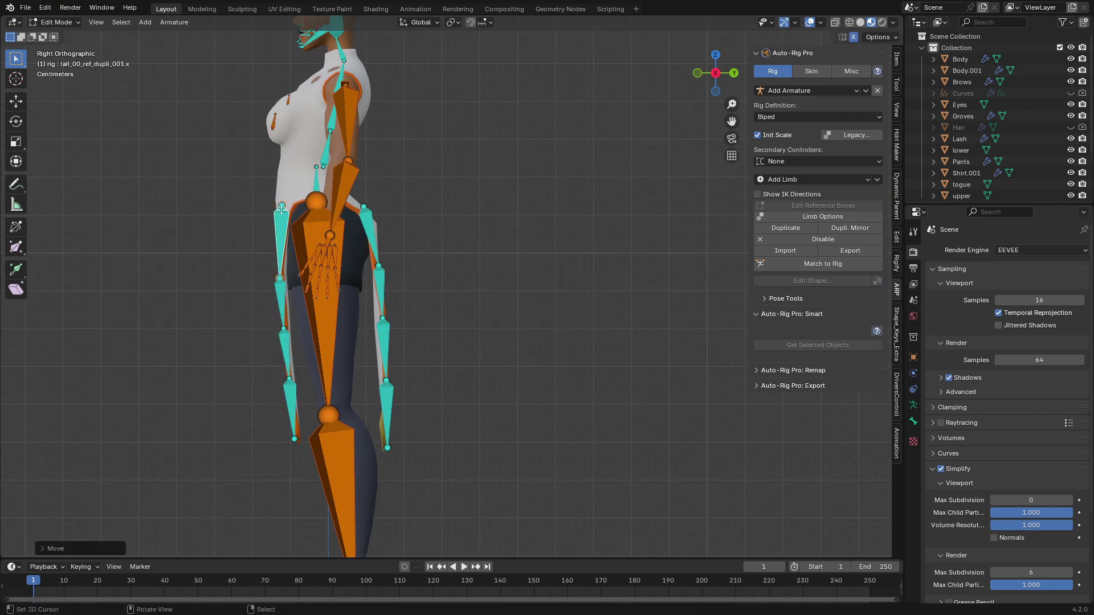
{"action": "left_click", "coordinate": [279, 218]}
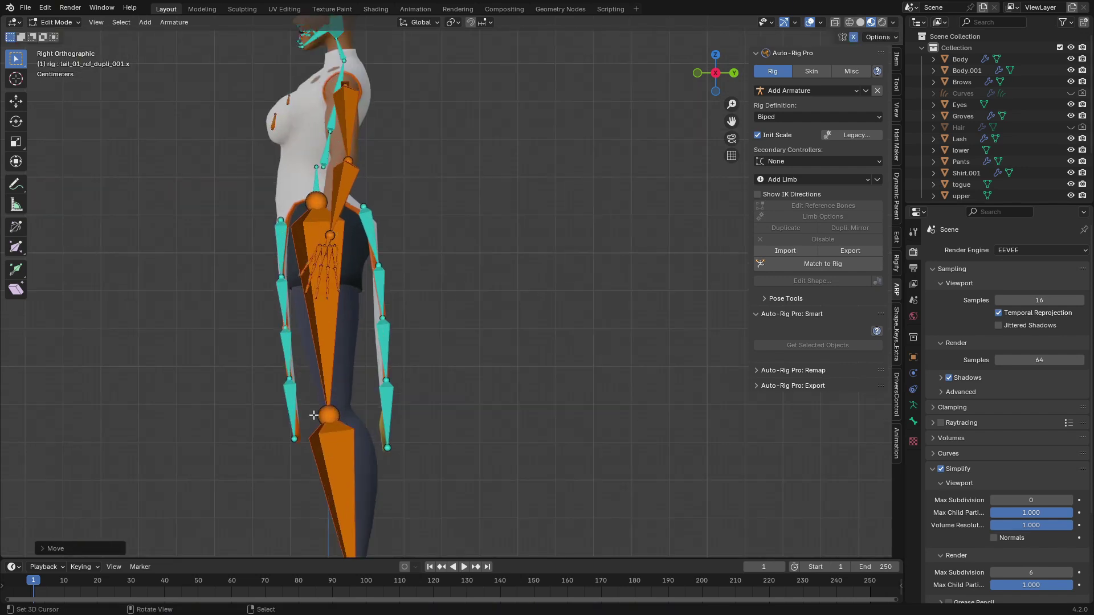
{"action": "left_click", "coordinate": [301, 443]}
{"action": "left_click", "coordinate": [279, 220]}
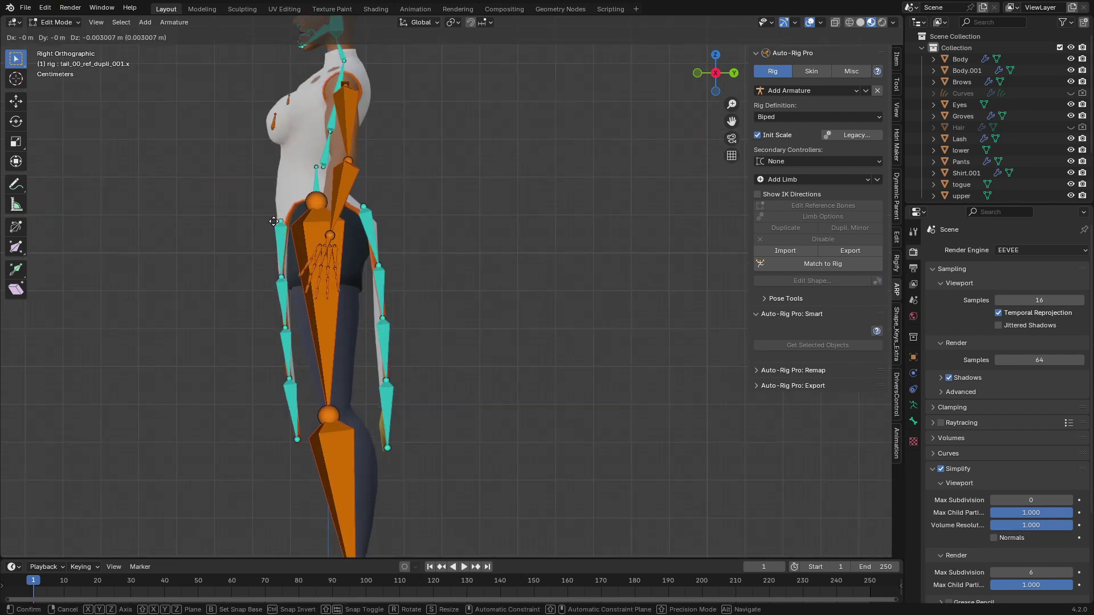
- Save the file and generate the control rig from the reference bones with Match to Rig
{"action": "key", "text": "ctrl+s"}
{"action": "middle_click_drag", "start_coordinate": [477, 254], "coordinate": [707, 267]}
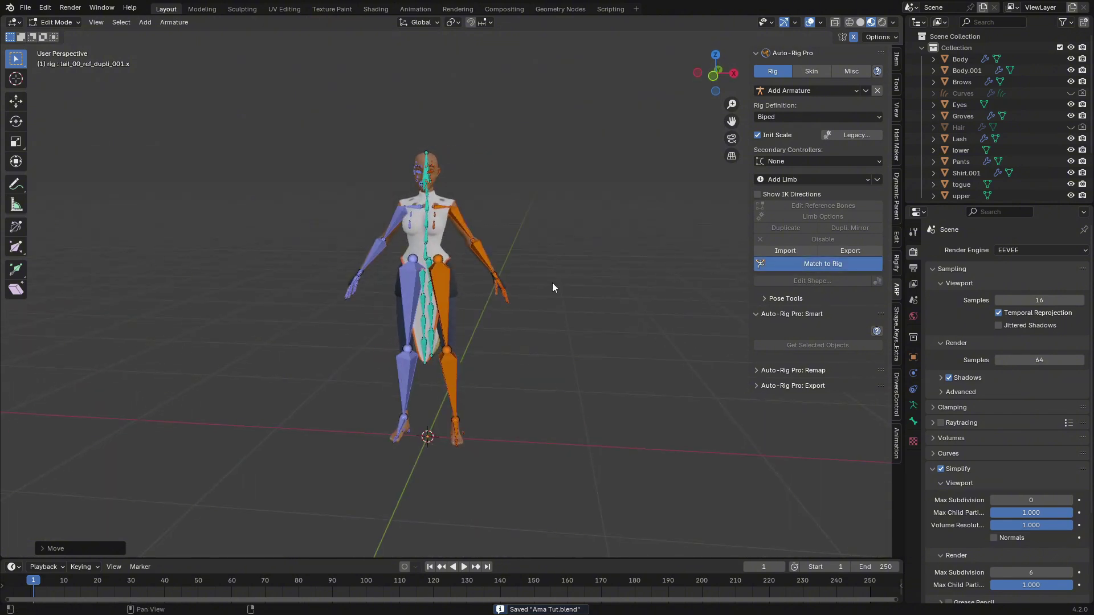
{"action": "scroll", "coordinate": [552, 283], "scroll_direction": "up", "scroll_amount": 1}
{"action": "middle_click_drag", "start_coordinate": [504, 322], "coordinate": [457, 235]}
{"action": "scroll", "coordinate": [456, 235], "scroll_direction": "up", "scroll_amount": 1}
- Test-move the left foot and left hand IK controllers, cancelling each move
{"action": "right_click", "coordinate": [436, 361]}
{"action": "middle_click_drag", "start_coordinate": [436, 361], "coordinate": [398, 347]}
{"action": "key", "text": "g"}
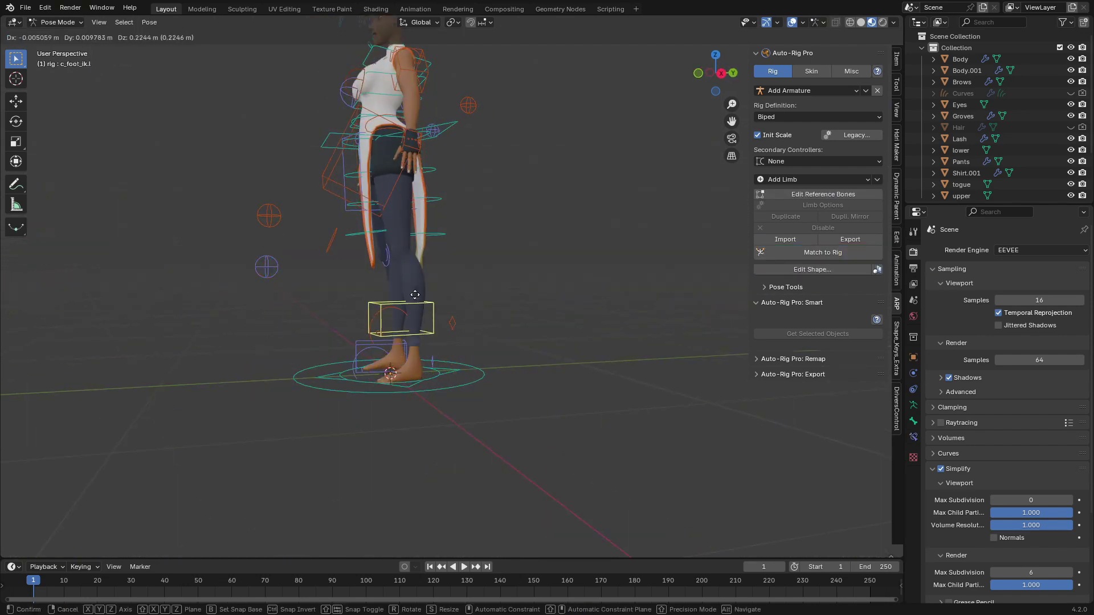
{"action": "right_click", "coordinate": [410, 316]}
{"action": "middle_click_drag", "start_coordinate": [373, 208], "coordinate": [452, 250]}
{"action": "left_click", "coordinate": [454, 253]}
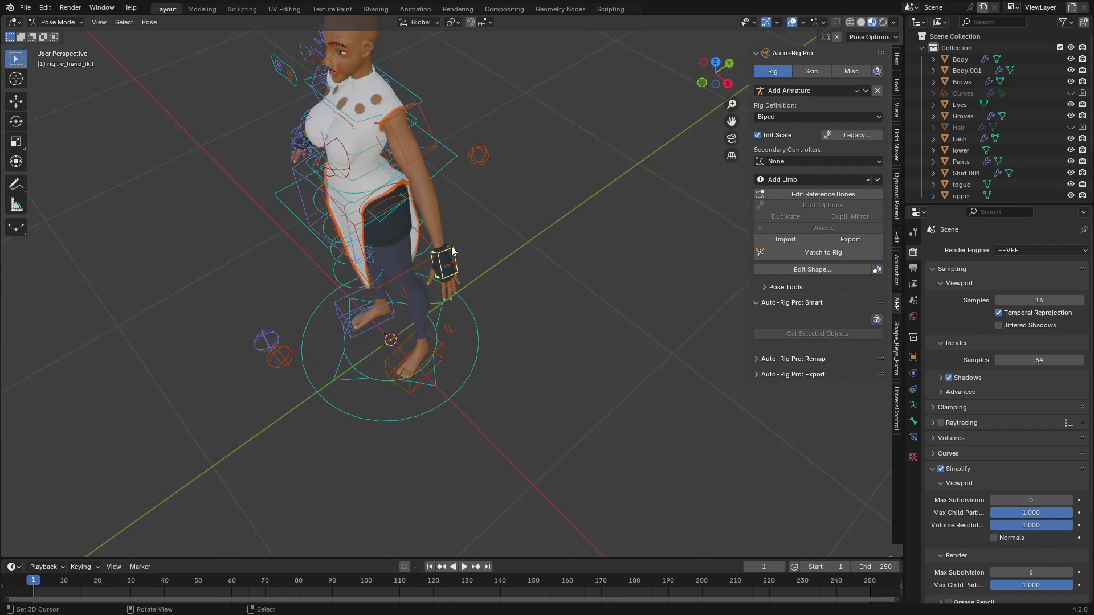
{"action": "key", "text": "g"}
{"action": "key", "text": "Escape"}
- Select all the character meshes together with the rig in Object Mode and bind them using the Heat Maps engine
{"action": "key", "text": "KP_1"}
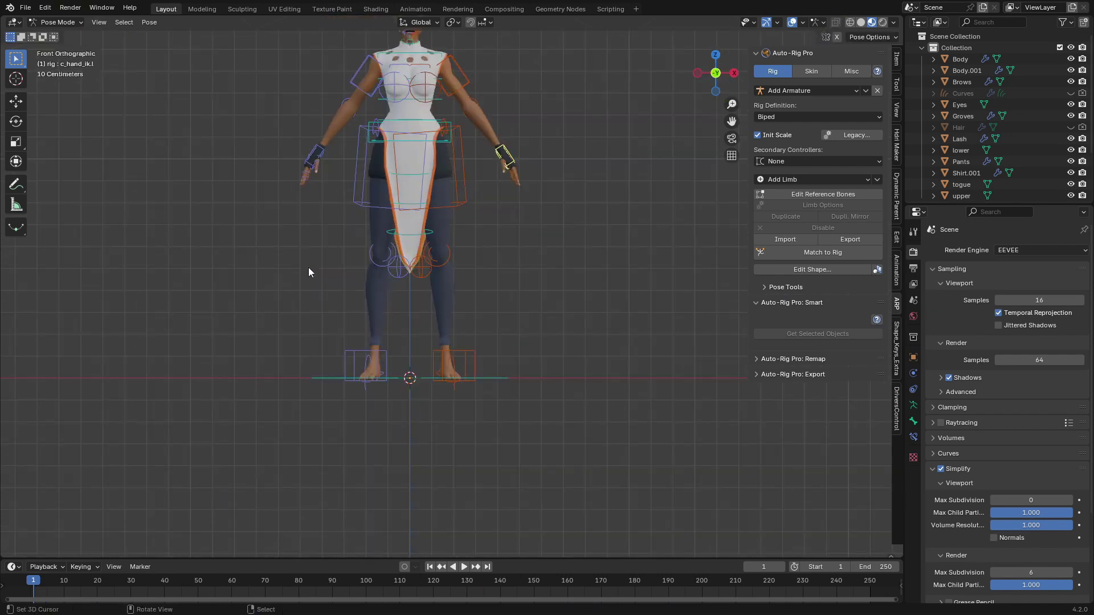
{"action": "middle_click_drag", "start_coordinate": [309, 243], "coordinate": [262, 379], "text": "shift"}
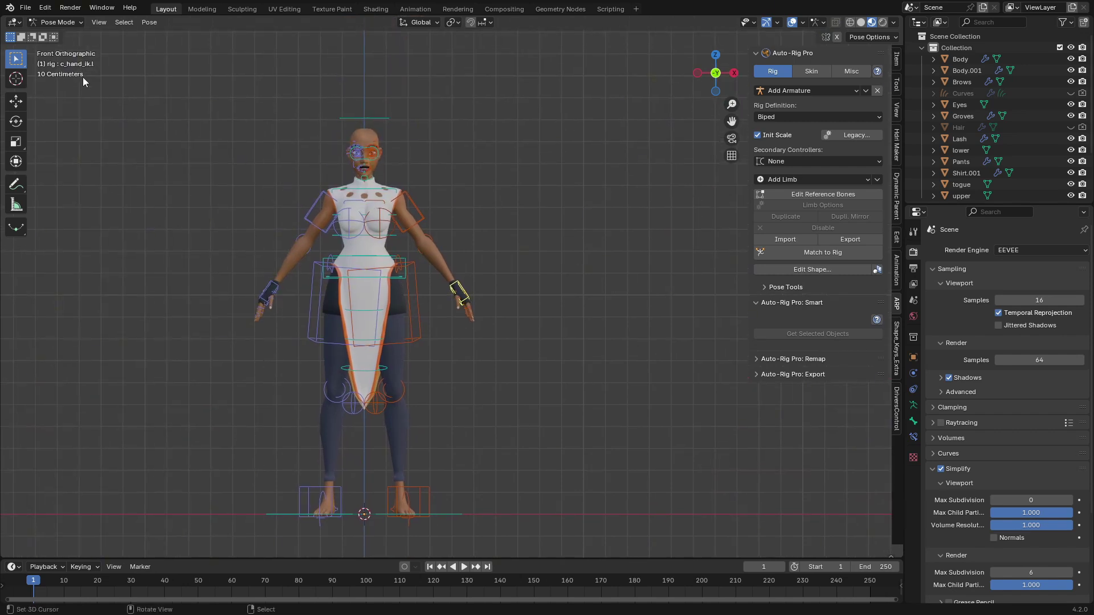
{"action": "left_click", "coordinate": [63, 36]}
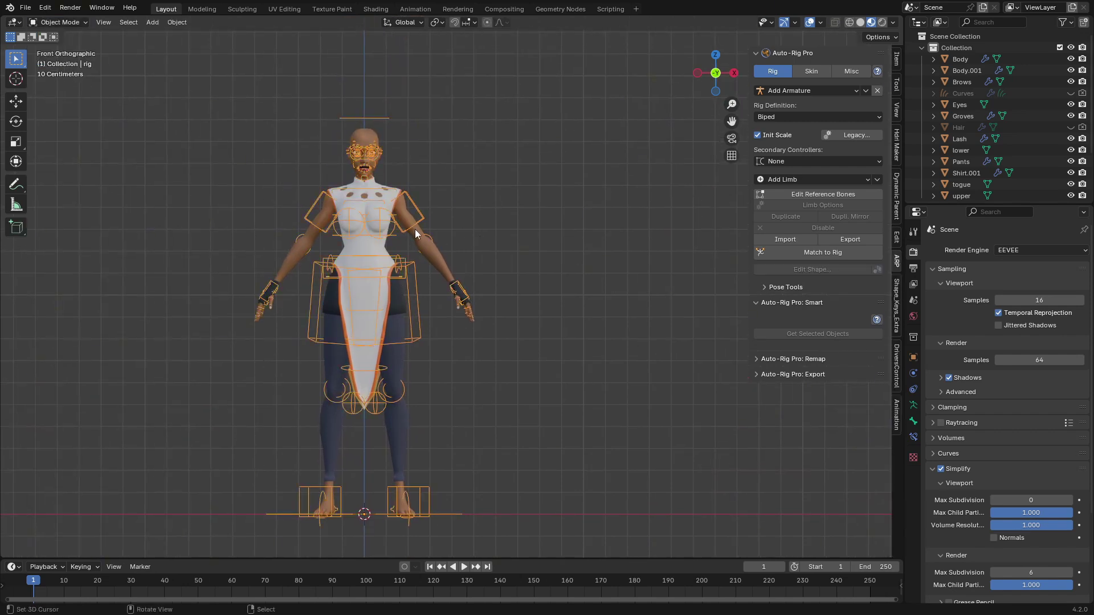
{"action": "key", "text": "a"}
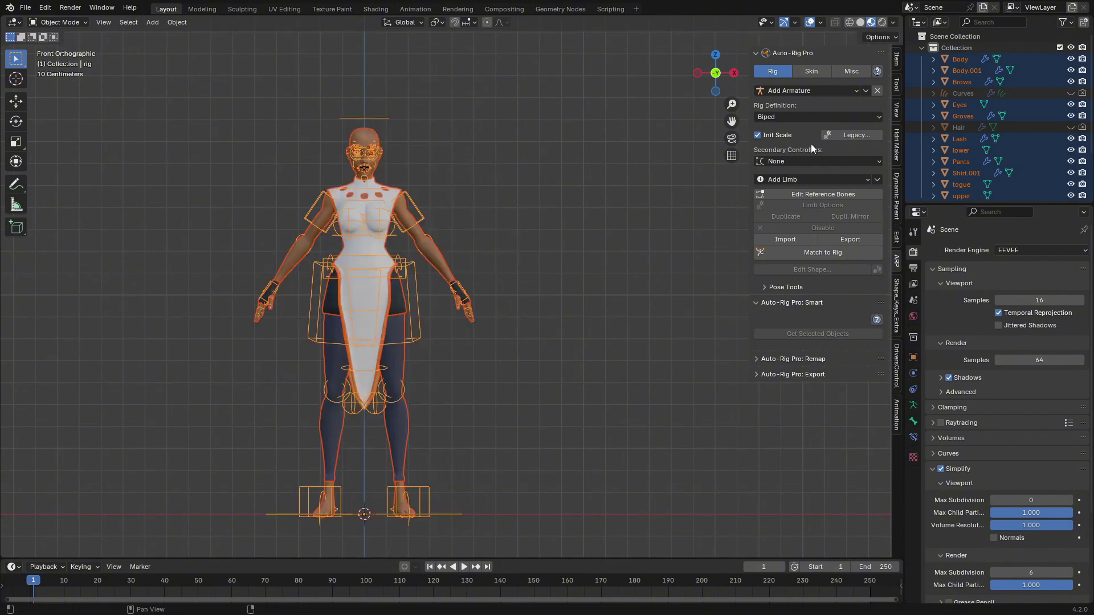
{"action": "left_click", "coordinate": [809, 73]}
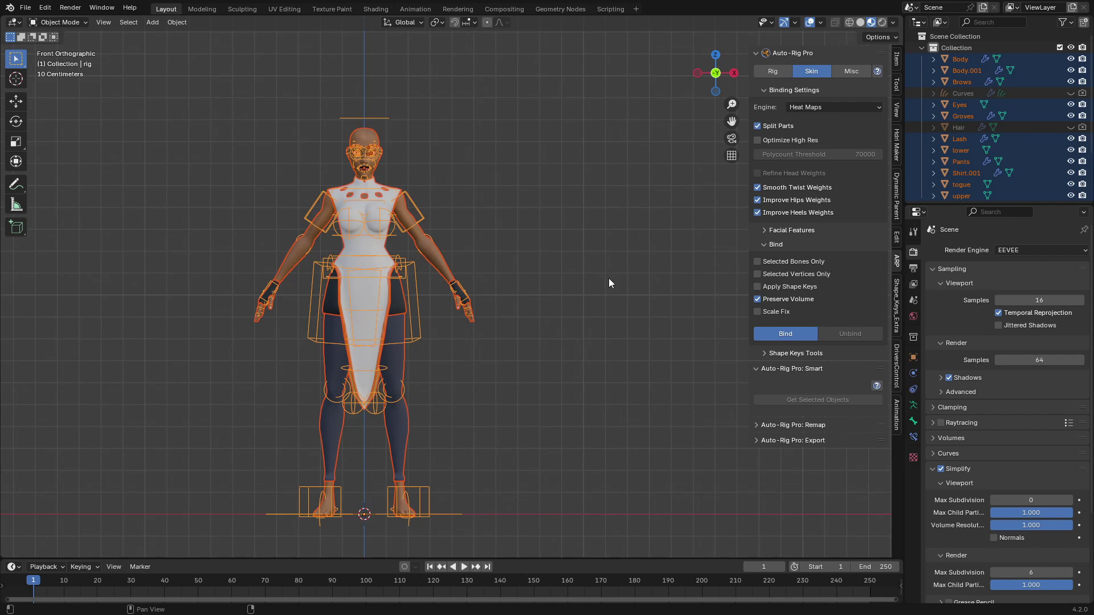
- Put the rig in Pose Mode and test-move the left hand IK controller to check the arm deformation
{"action": "left_click", "coordinate": [462, 288]}
{"action": "left_click", "coordinate": [60, 22]}
{"action": "left_click", "coordinate": [78, 60]}
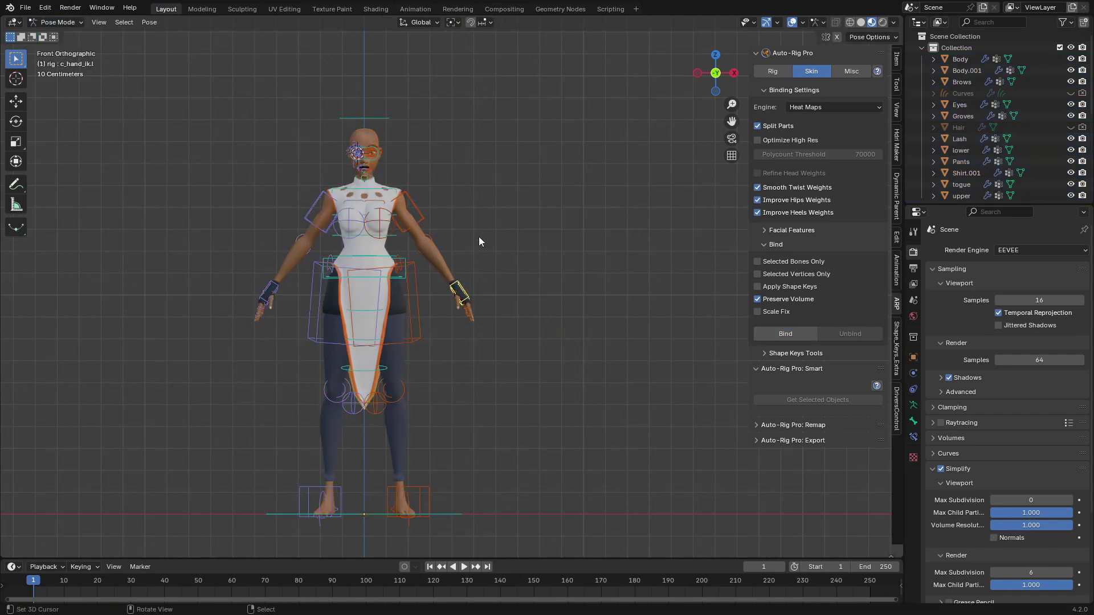
{"action": "scroll", "coordinate": [452, 286], "scroll_direction": "up", "scroll_amount": 2}
{"action": "key", "text": "g"}
{"action": "right_click", "coordinate": [422, 228]}
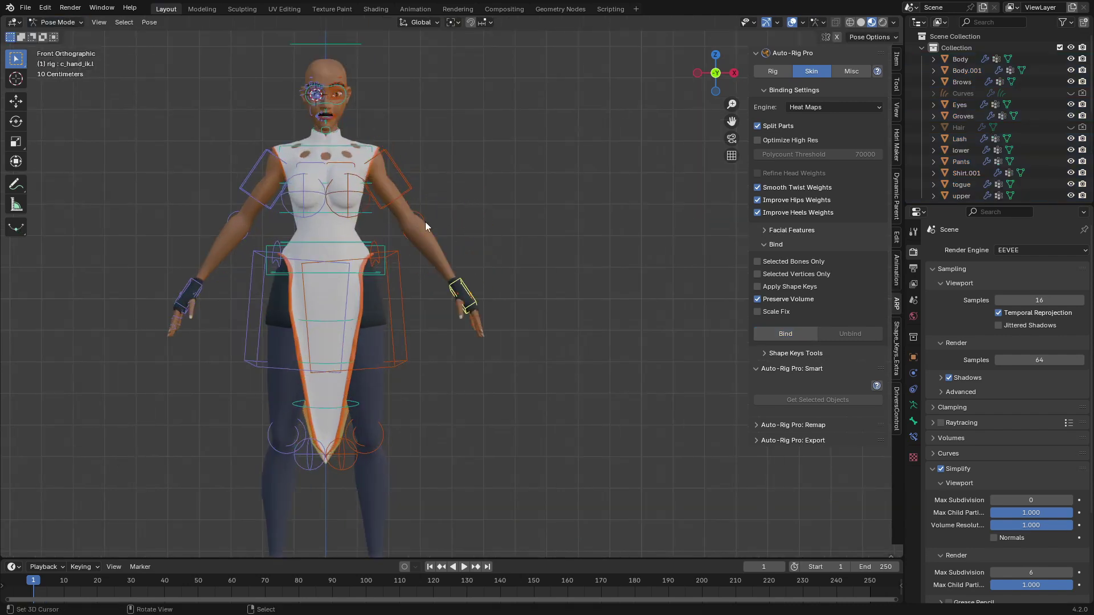
- Turn on X-ray display for the rig controllers and test-rotate the left shoulder controller
{"action": "left_click", "coordinate": [836, 23]}
{"action": "left_click", "coordinate": [335, 169]}
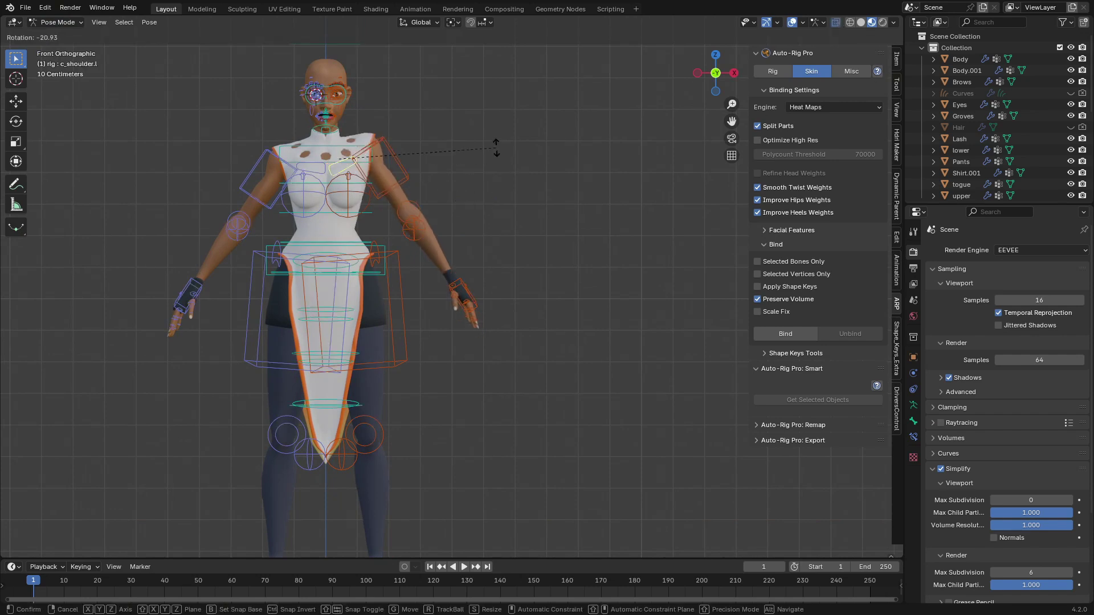
{"action": "middle_click_drag", "start_coordinate": [491, 195], "coordinate": [408, 245], "text": "shift"}
- Test-move the jaw controller and the shared eye target controller on the face, cancelling each move
{"action": "scroll", "coordinate": [408, 245], "scroll_direction": "up", "scroll_amount": 8}
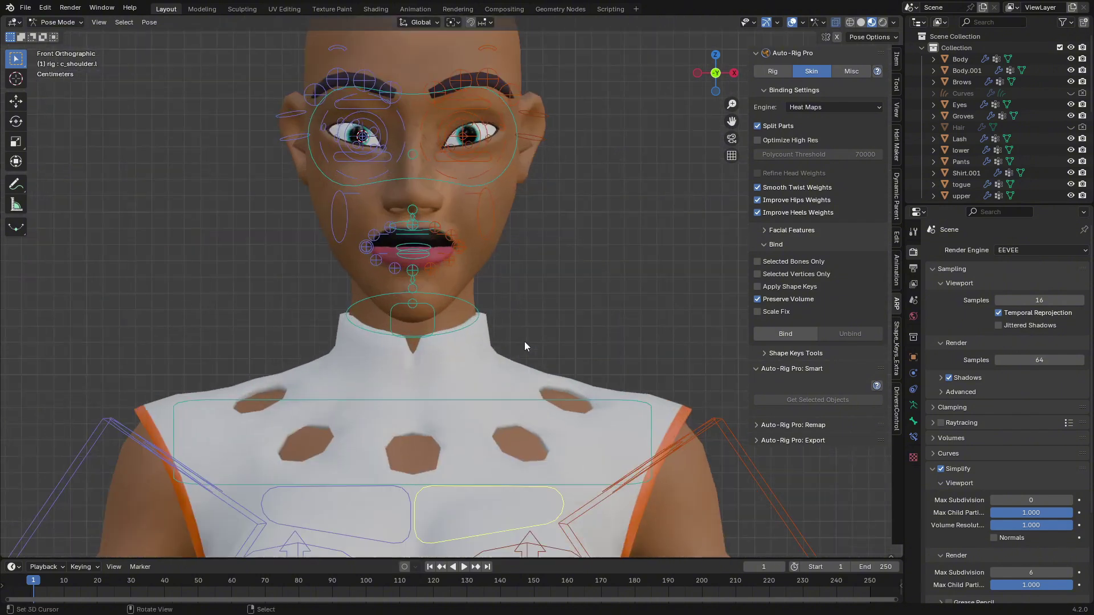
{"action": "left_click", "coordinate": [435, 307]}
{"action": "key", "text": "g"}
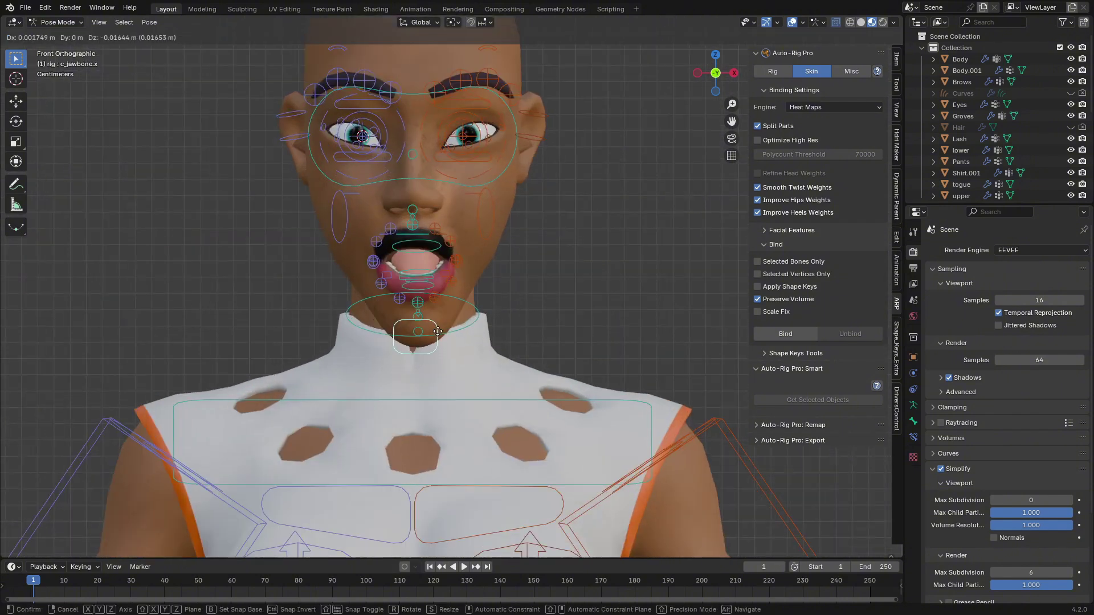
{"action": "right_click", "coordinate": [436, 333]}
{"action": "right_click", "coordinate": [483, 182]}
{"action": "key", "text": "g"}
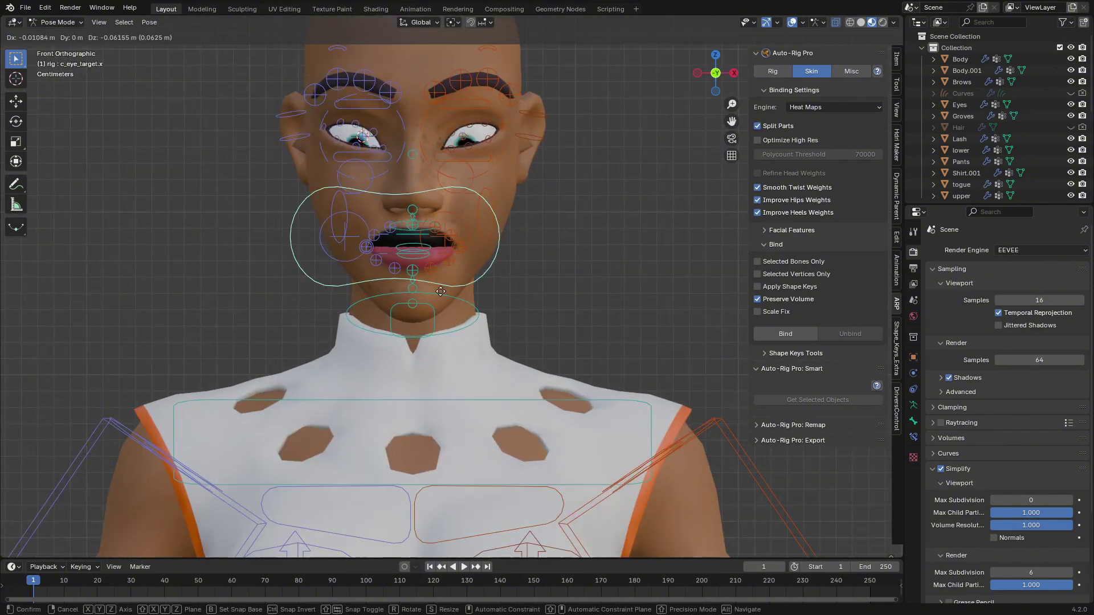
{"action": "right_click", "coordinate": [589, 155]}
- Test-move the left upper eyelid and left eye target controllers, cancelling each move
{"action": "middle_click_drag", "start_coordinate": [521, 119], "coordinate": [501, 179], "text": "shift"}
{"action": "scroll", "coordinate": [500, 178], "scroll_direction": "up", "scroll_amount": 1}
{"action": "left_click", "coordinate": [459, 145]}
{"action": "key", "text": "g"}
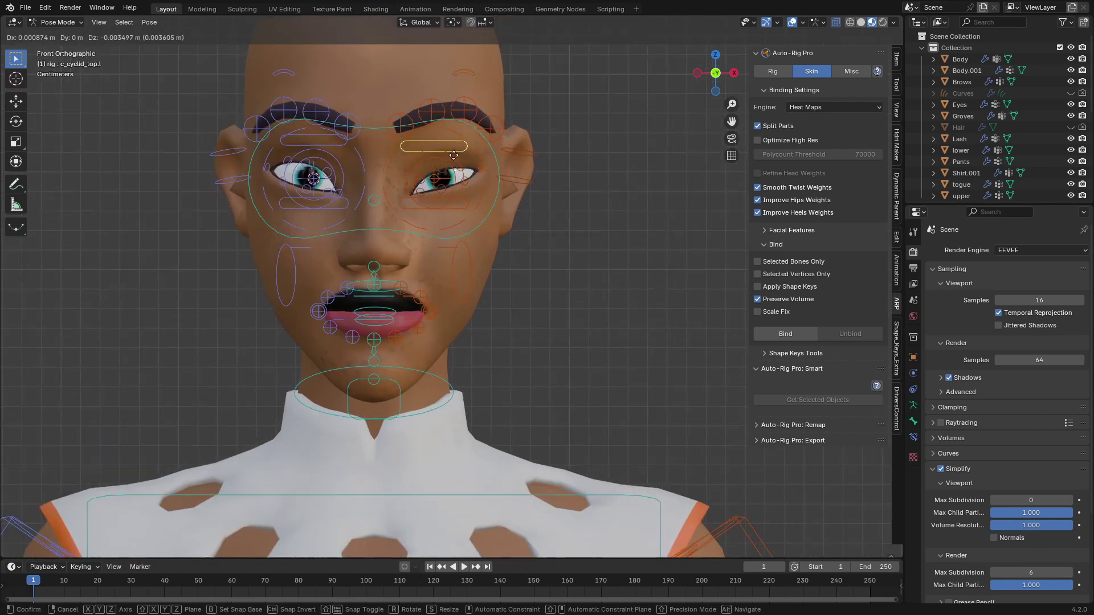
{"action": "right_click", "coordinate": [459, 194]}
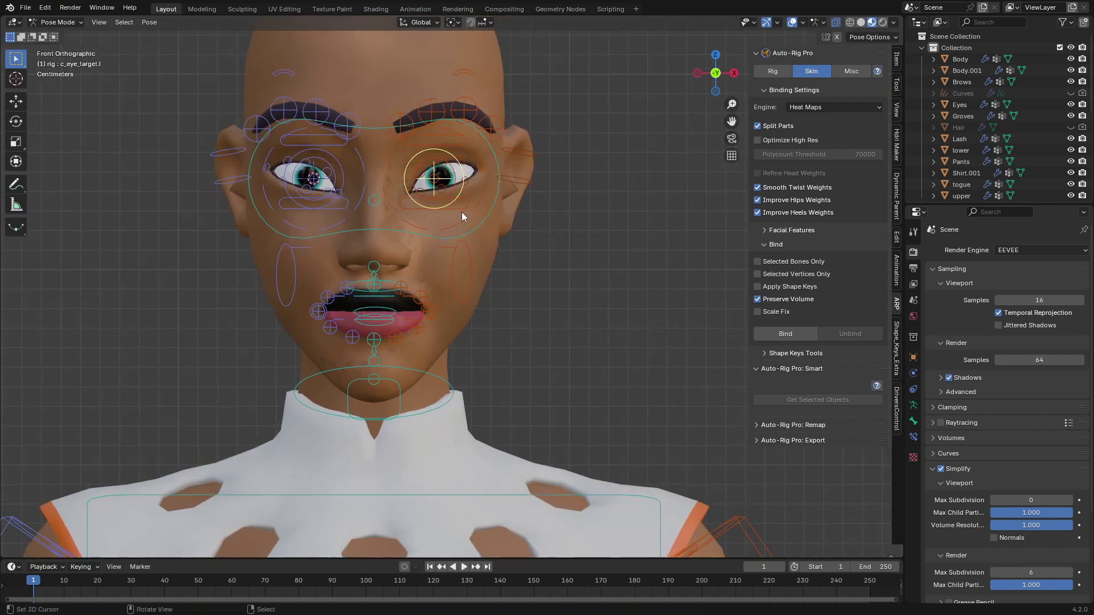
{"action": "right_click", "coordinate": [462, 212]}
{"action": "key", "text": "g"}
{"action": "right_click", "coordinate": [463, 188]}
- Test-move both left ear controllers to check the ear deformation, cancelling each move
{"action": "right_click", "coordinate": [535, 183]}
{"action": "key", "text": "g"}
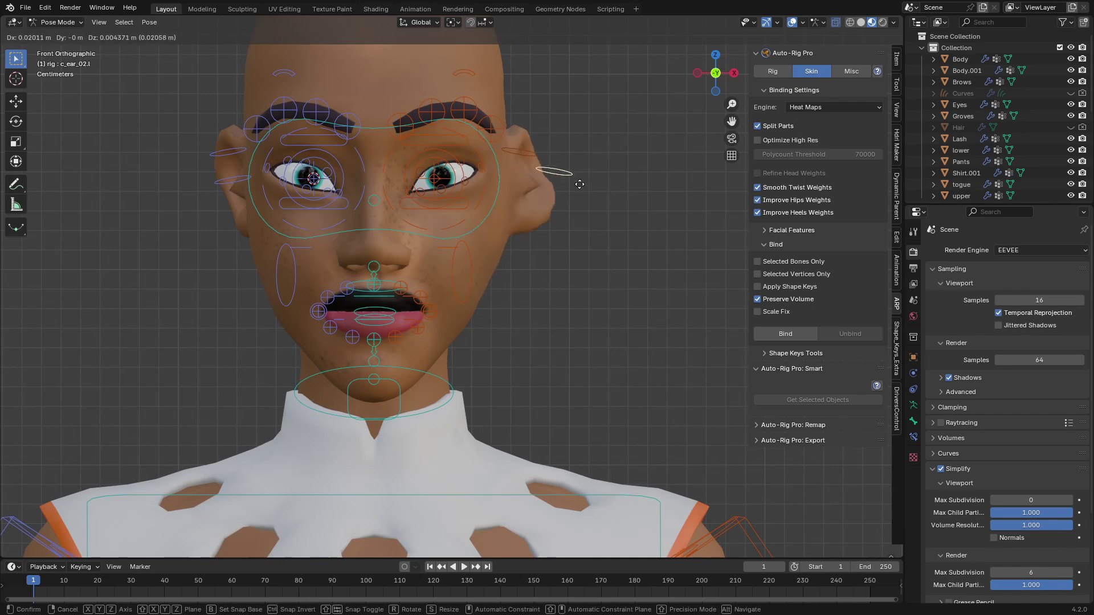
{"action": "right_click", "coordinate": [579, 184]}
{"action": "left_click", "coordinate": [532, 154]}
{"action": "key", "text": "g"}
{"action": "right_click", "coordinate": [558, 169]}
- Test-move the left breast controllers c_breast_01.l and c_breast_02.l to check the chest deformation, cancelling each move
{"action": "scroll", "coordinate": [501, 296], "scroll_direction": "down", "scroll_amount": 3}
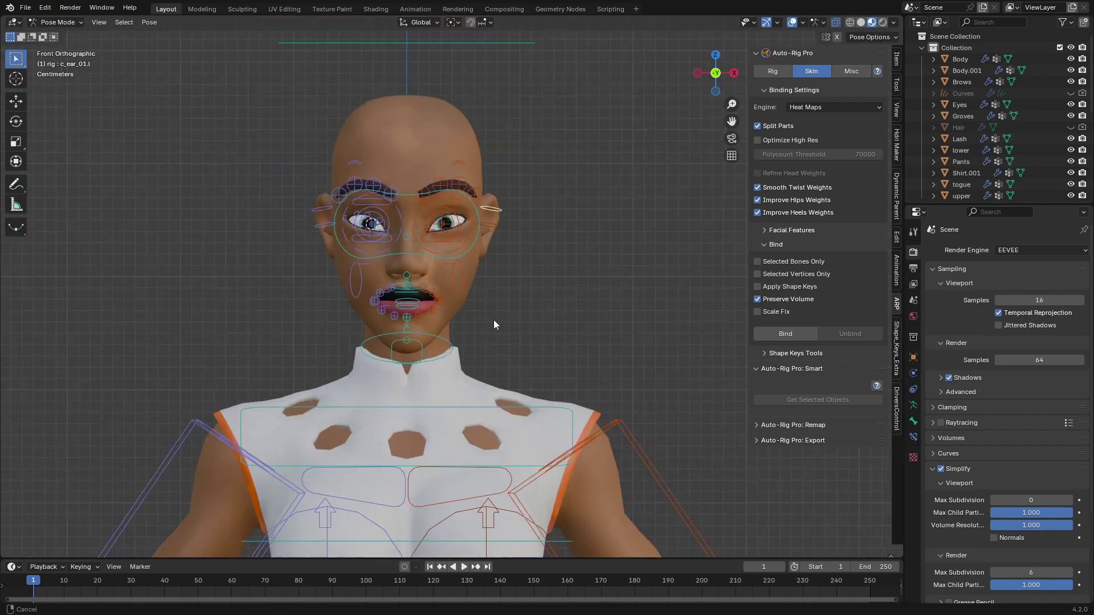
{"action": "scroll", "coordinate": [493, 320], "scroll_direction": "up", "scroll_amount": 1}
{"action": "scroll", "coordinate": [494, 247], "scroll_direction": "up", "scroll_amount": 1}
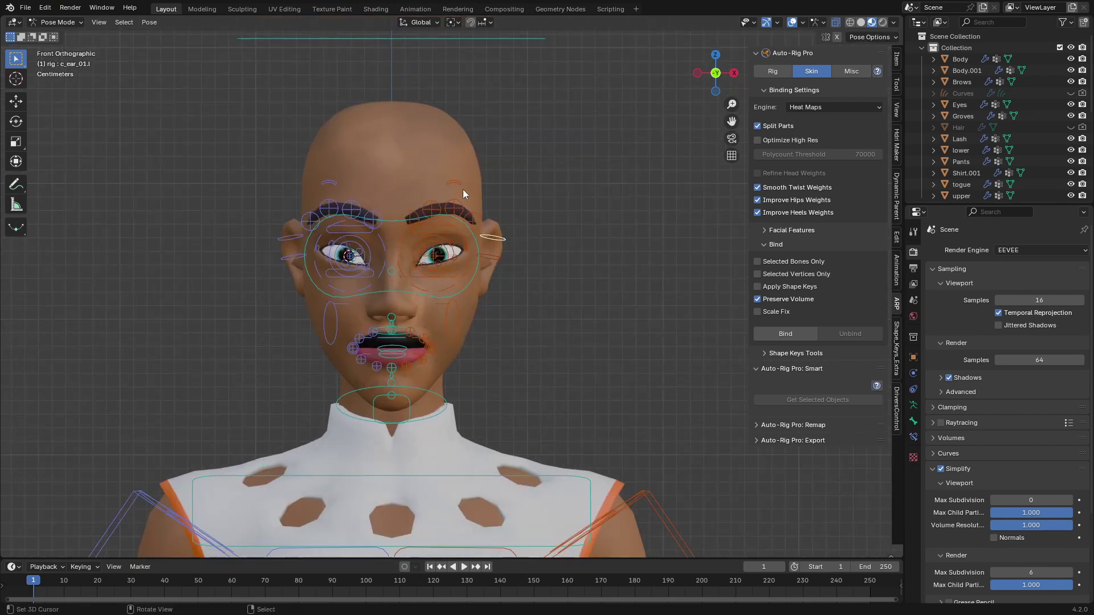
{"action": "scroll", "coordinate": [513, 239], "scroll_direction": "down", "scroll_amount": 3}
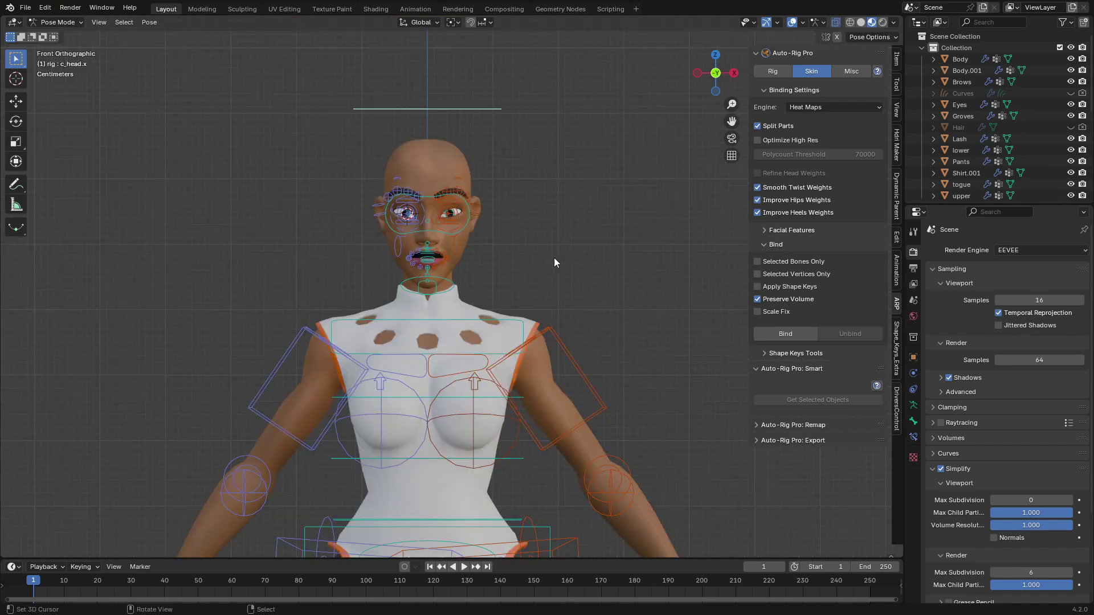
{"action": "scroll", "coordinate": [501, 262], "scroll_direction": "down", "scroll_amount": 2, "text": "shift"}
{"action": "left_click", "coordinate": [450, 226]}
{"action": "scroll", "coordinate": [449, 222], "scroll_direction": "up", "scroll_amount": 2}
{"action": "key", "text": "g"}
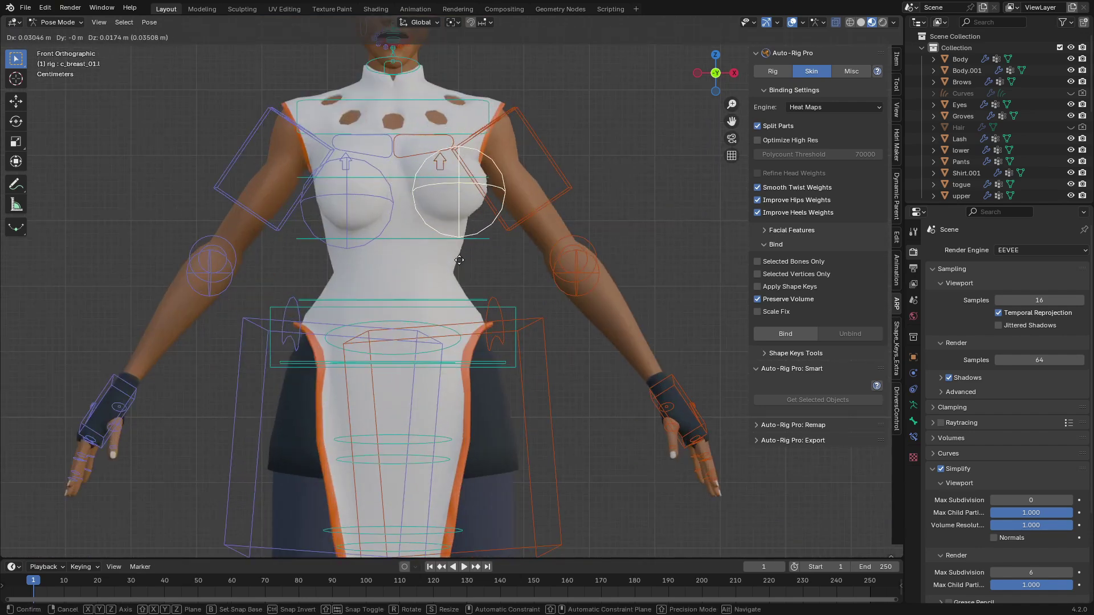
{"action": "right_click", "coordinate": [442, 180]}
{"action": "right_click", "coordinate": [446, 165]}
{"action": "key", "text": "g"}
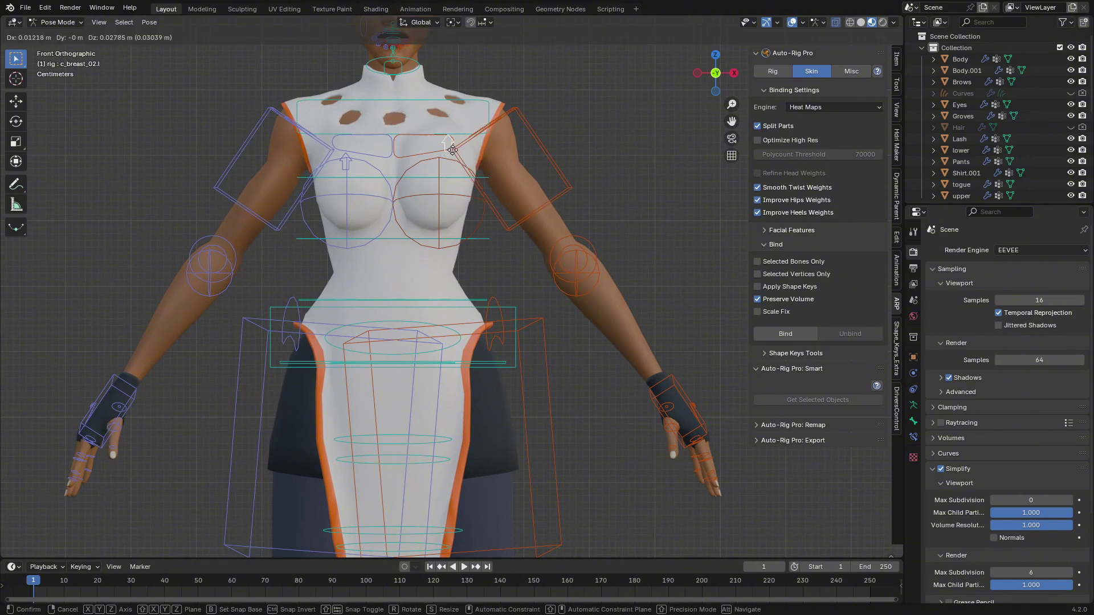
{"action": "right_click", "coordinate": [446, 162]}
- Test-rotate the front cloth flap's master controller and undo the rotation
{"action": "scroll", "coordinate": [444, 239], "scroll_direction": "down", "scroll_amount": 3}
{"action": "middle_click_drag", "start_coordinate": [447, 319], "coordinate": [440, 268], "text": "shift"}
{"action": "scroll", "coordinate": [450, 355], "scroll_direction": "up", "scroll_amount": 2}
{"action": "scroll", "coordinate": [473, 385], "scroll_direction": "down", "scroll_amount": 5}
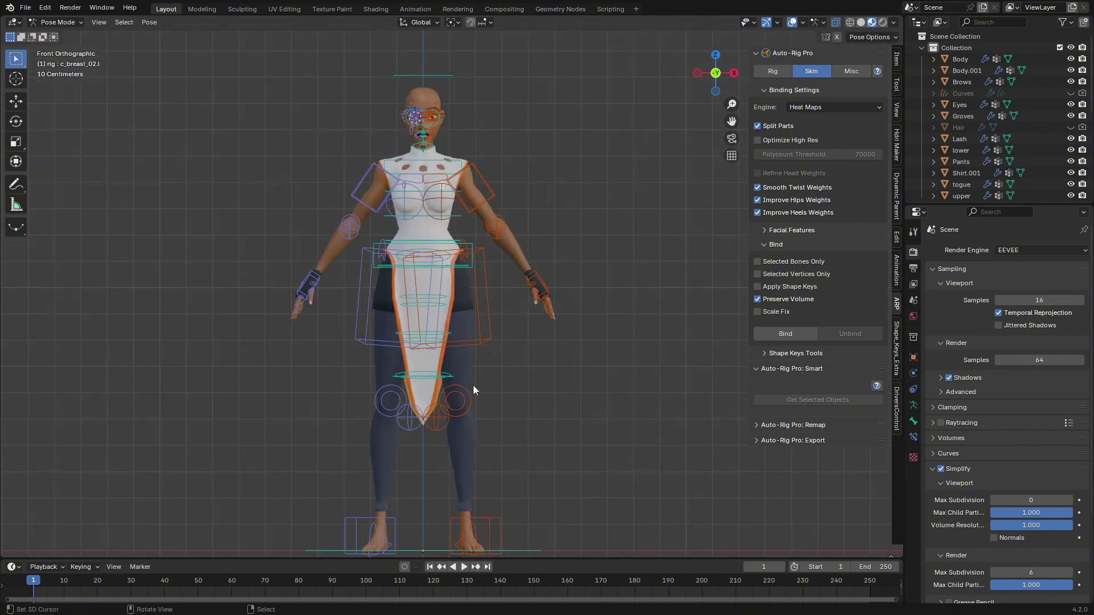
{"action": "middle_click_drag", "start_coordinate": [473, 385], "coordinate": [368, 302]}
{"action": "scroll", "coordinate": [367, 302], "scroll_direction": "up", "scroll_amount": 3}
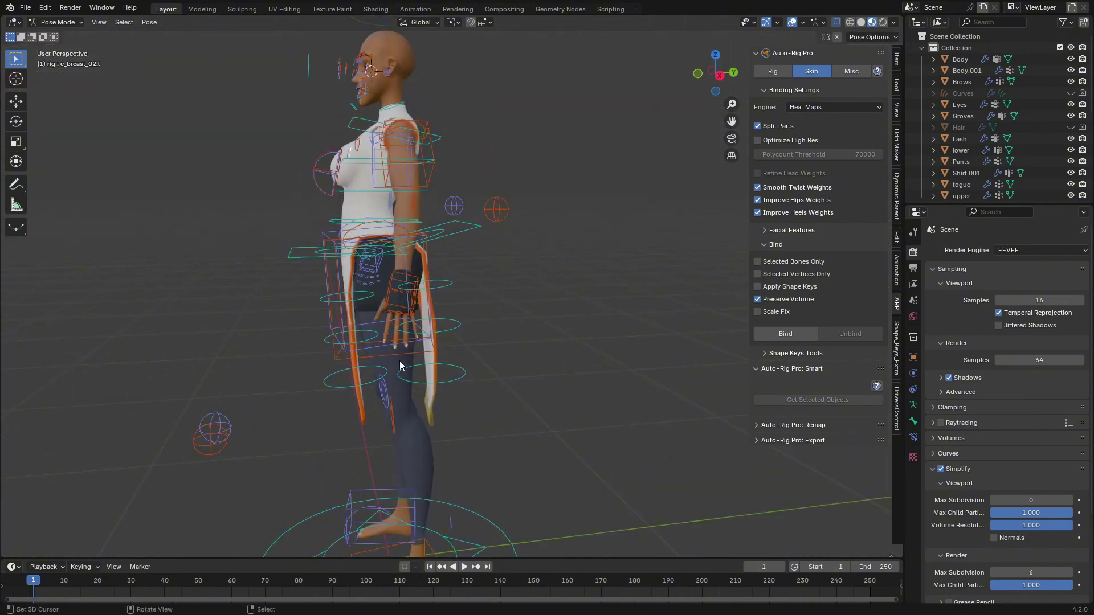
{"action": "left_click", "coordinate": [278, 251]}
{"action": "key", "text": "r"}
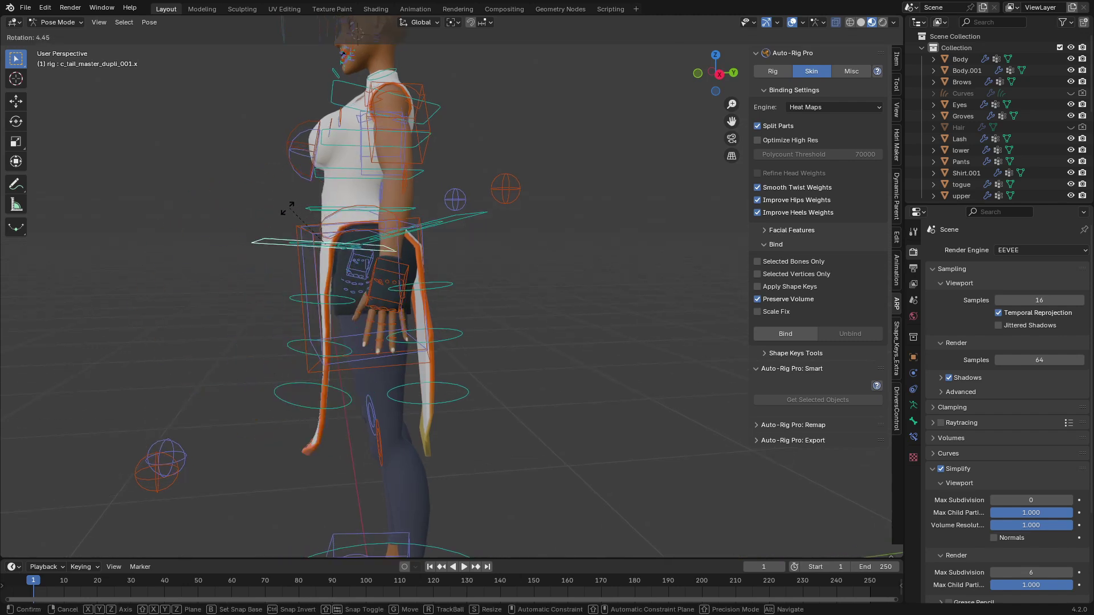
{"action": "left_click", "coordinate": [334, 171]}
{"action": "middle_click_drag", "start_coordinate": [335, 173], "coordinate": [336, 216]}
{"action": "key", "text": "ctrl+z"}
- Swing the front cloth flap forward with its master controller, inspect the deformation, and clear the controller's rotation
{"action": "key", "text": "r"}
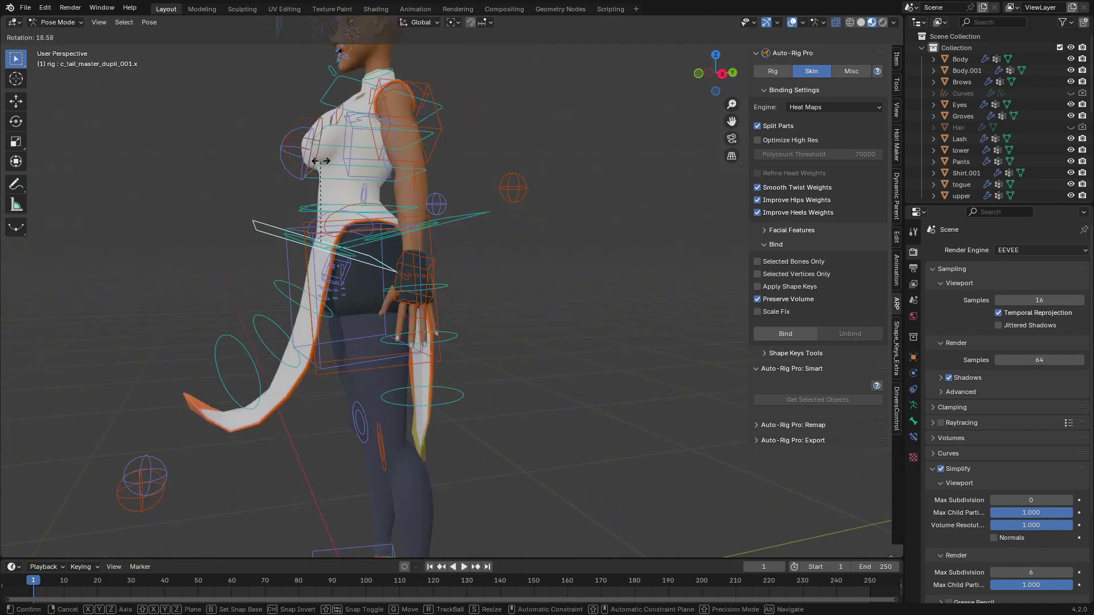
{"action": "left_click", "coordinate": [345, 160]}
{"action": "middle_click_drag", "start_coordinate": [345, 159], "coordinate": [381, 269]}
{"action": "middle_click_drag", "start_coordinate": [114, 306], "coordinate": [367, 181]}
{"action": "key", "text": "alt+r"}
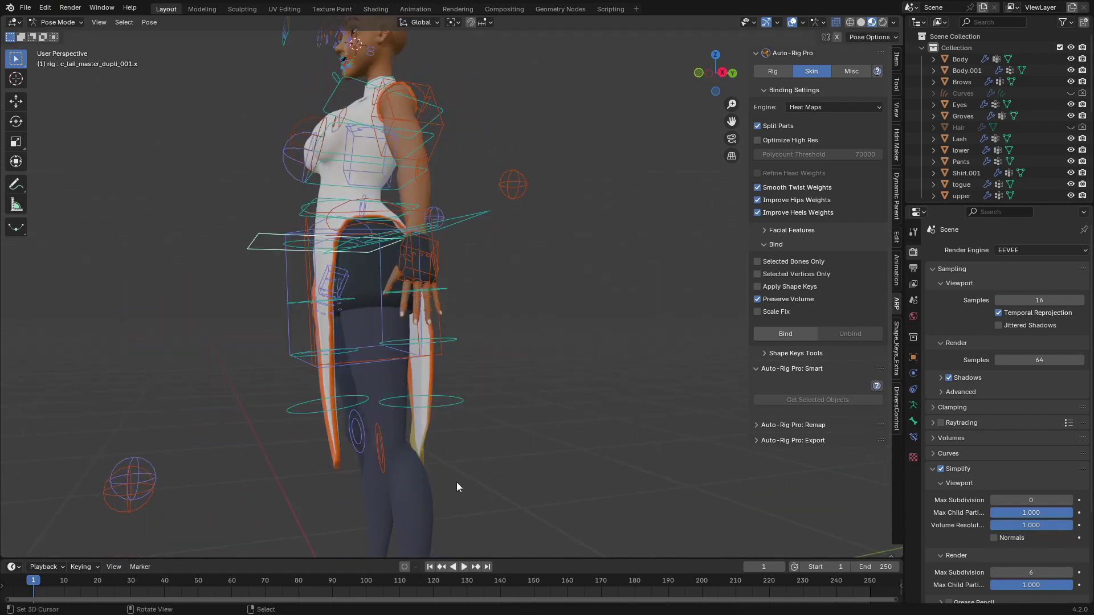
- Raise the left and right foot IK controllers and move them outward to spread the legs into a test pose
{"action": "scroll", "coordinate": [456, 482], "scroll_direction": "down", "scroll_amount": 4}
{"action": "middle_click_drag", "start_coordinate": [456, 481], "coordinate": [482, 477]}
{"action": "left_click", "coordinate": [461, 421]}
{"action": "scroll", "coordinate": [501, 428], "scroll_direction": "up", "scroll_amount": 4}
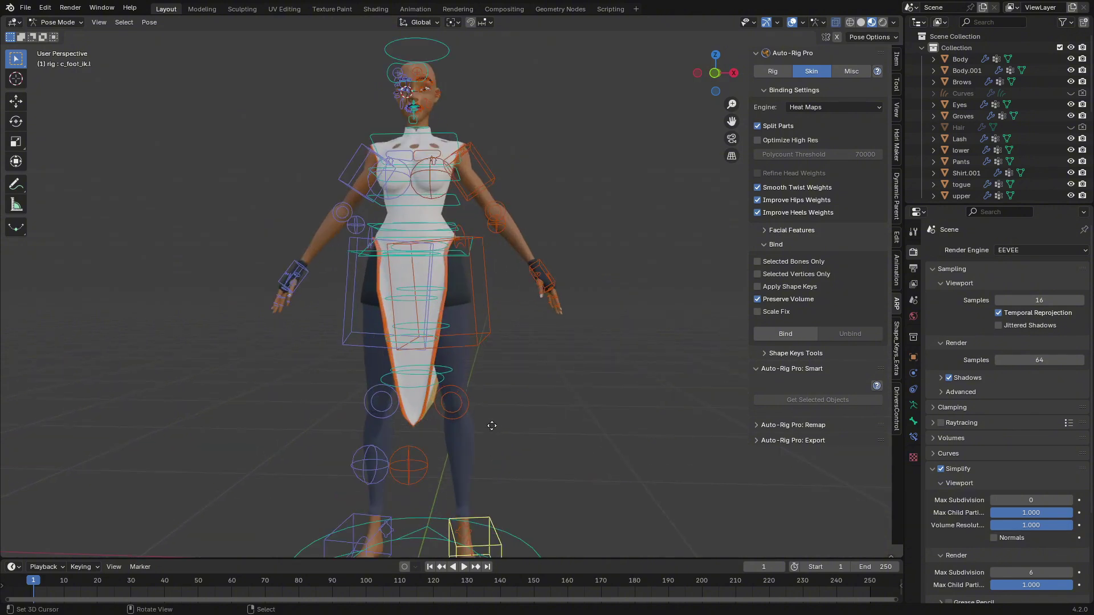
{"action": "key", "text": "g"}
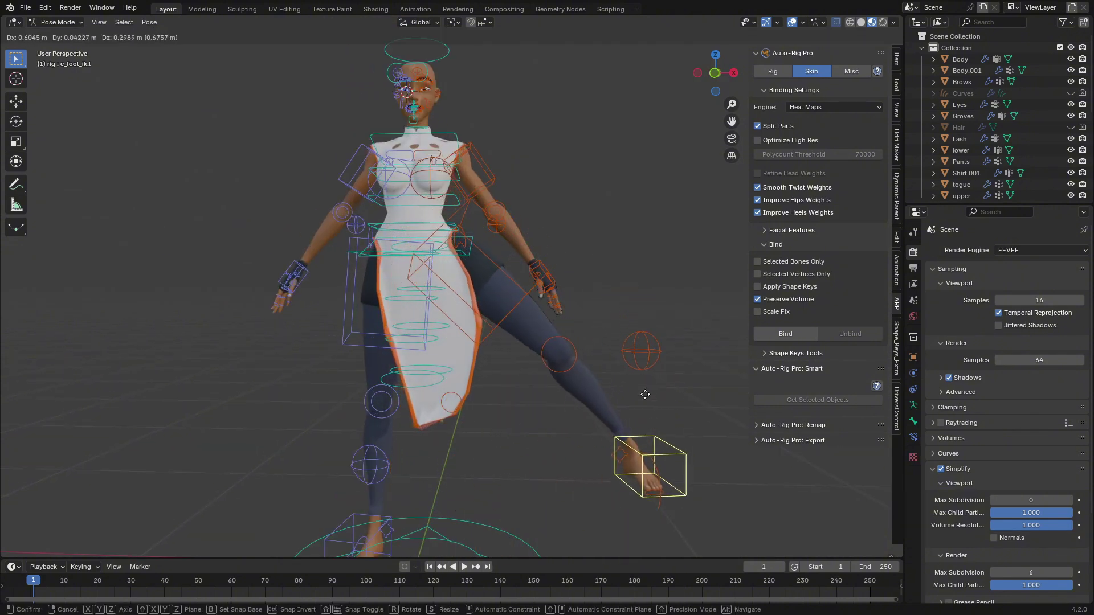
{"action": "left_click", "coordinate": [634, 309]}
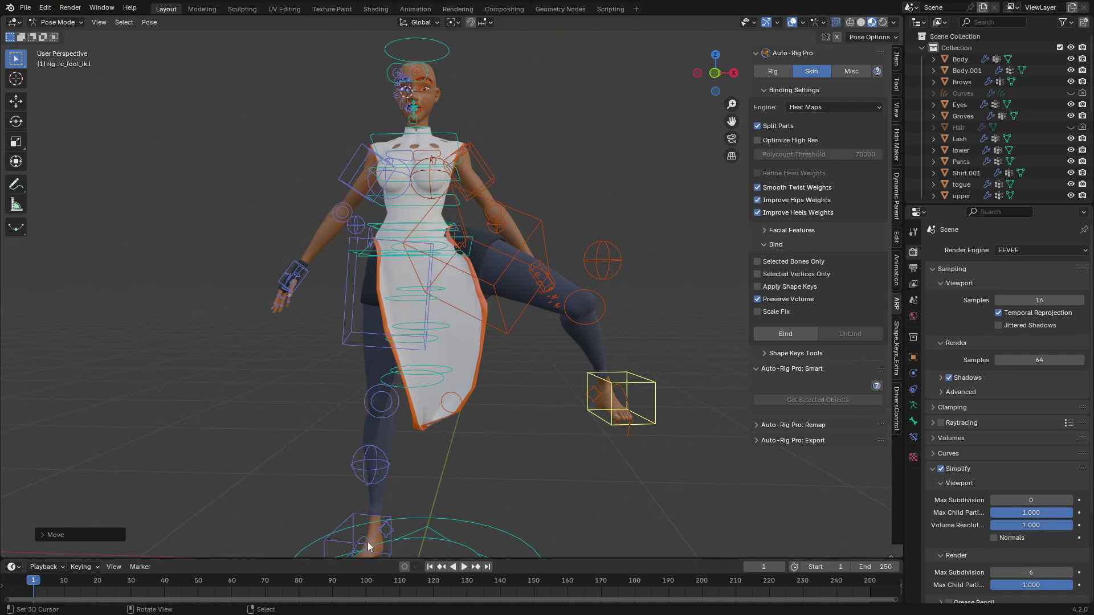
{"action": "scroll", "coordinate": [389, 495], "scroll_direction": "down", "scroll_amount": 2}
{"action": "left_click_drag", "start_coordinate": [400, 458], "coordinate": [311, 377]}
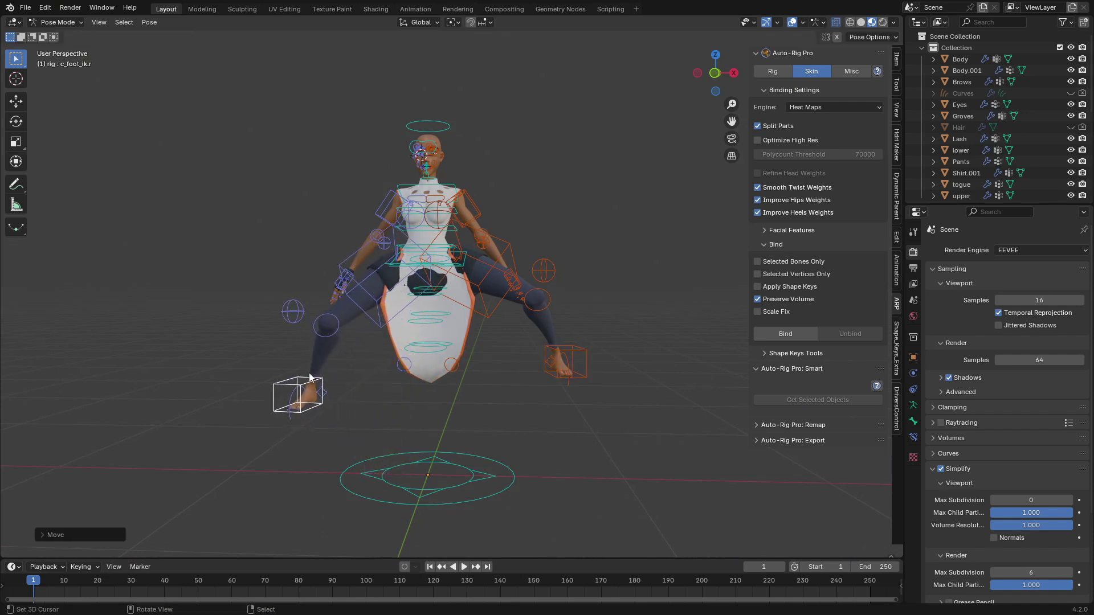
- Leave Pose Mode, put the Shirt.001 mesh into Weight Paint mode, show its vertex groups, and use solid viewport shading
{"action": "left_click", "coordinate": [57, 23]}
{"action": "left_click", "coordinate": [57, 36]}
{"action": "left_click", "coordinate": [476, 329]}
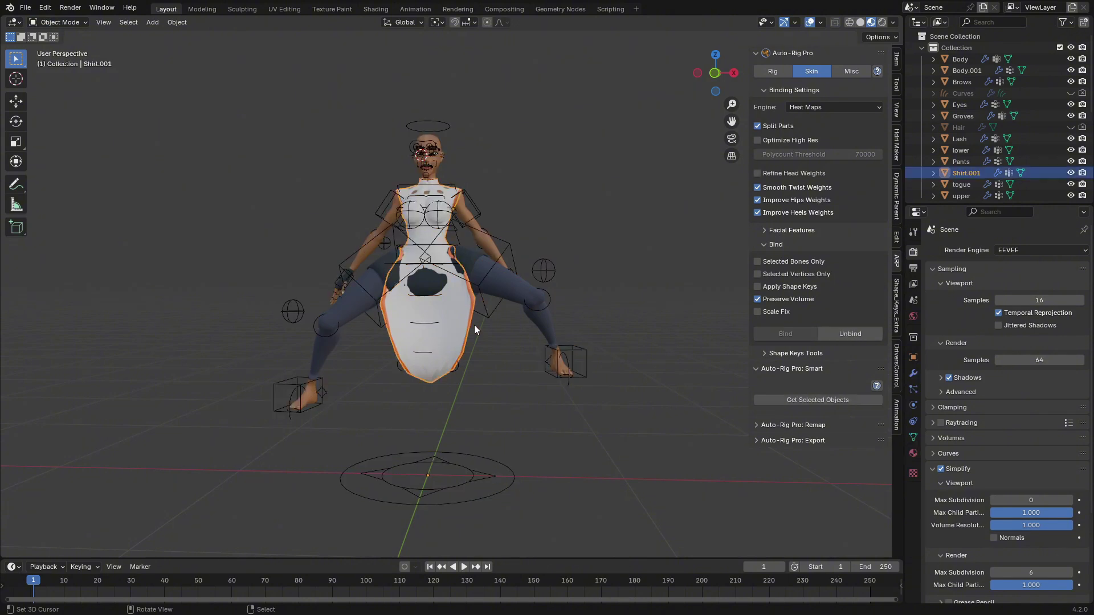
{"action": "left_click", "coordinate": [80, 24]}
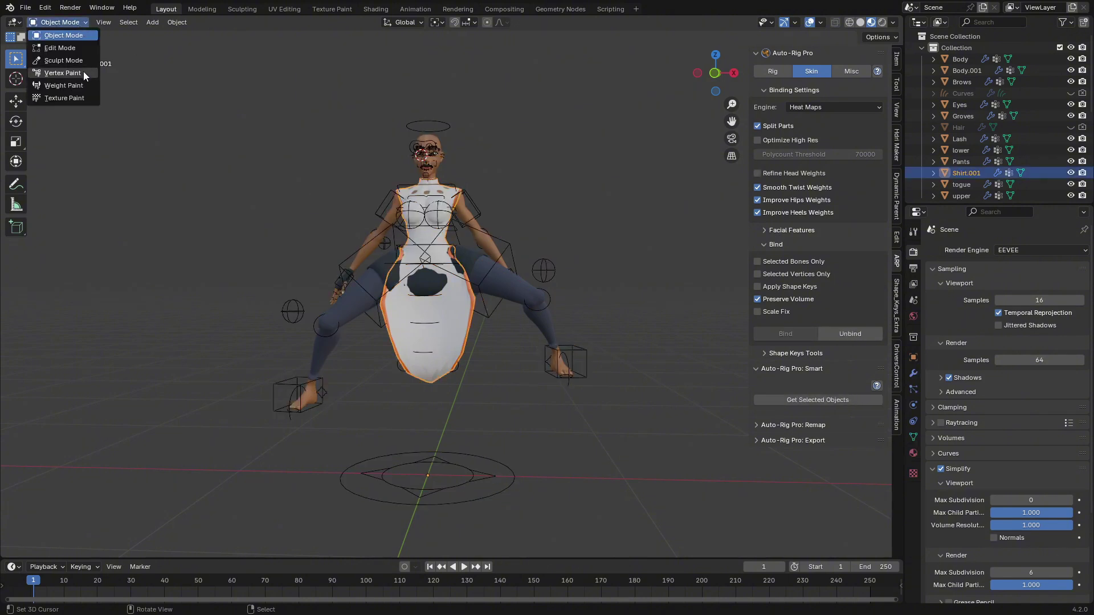
{"action": "left_click", "coordinate": [84, 85]}
{"action": "left_click", "coordinate": [912, 436]}
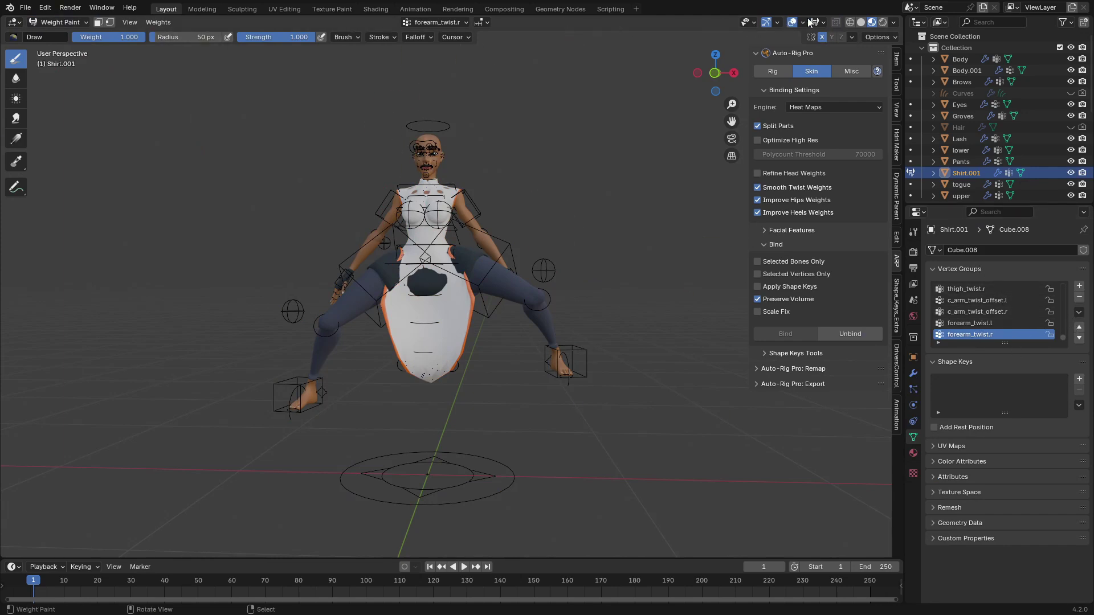
{"action": "left_click", "coordinate": [860, 22]}
- Set the weight paint brush to Subtract with a radius of 160 px
{"action": "scroll", "coordinate": [490, 238], "scroll_direction": "up", "scroll_amount": 3}
{"action": "middle_click_drag", "start_coordinate": [490, 238], "coordinate": [397, 251]}
{"action": "key", "text": "f"}
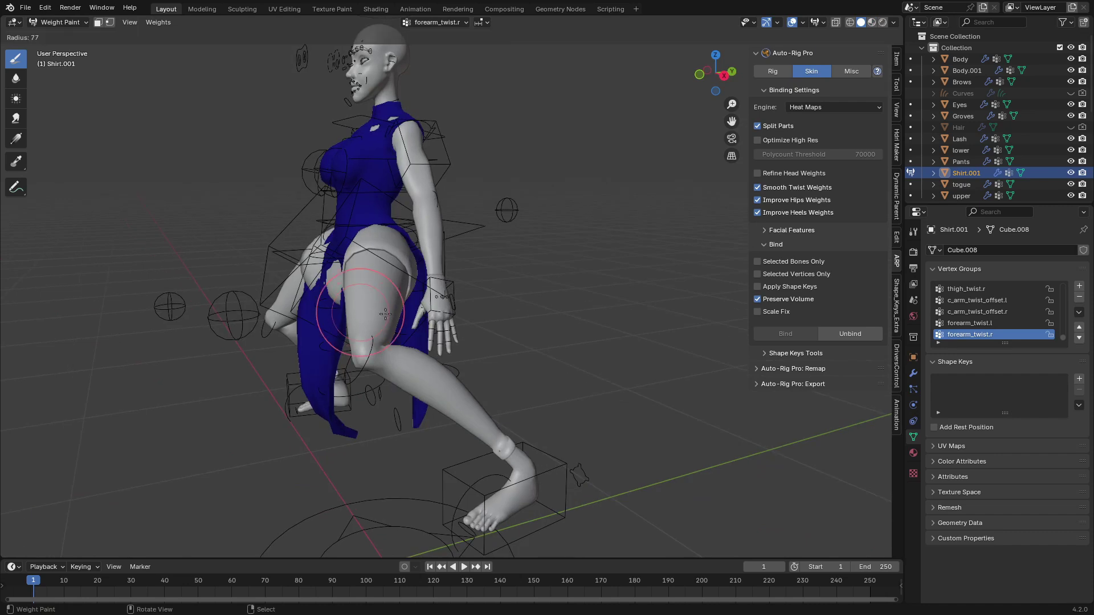
{"action": "left_click", "coordinate": [450, 310]}
{"action": "left_click", "coordinate": [46, 37]}
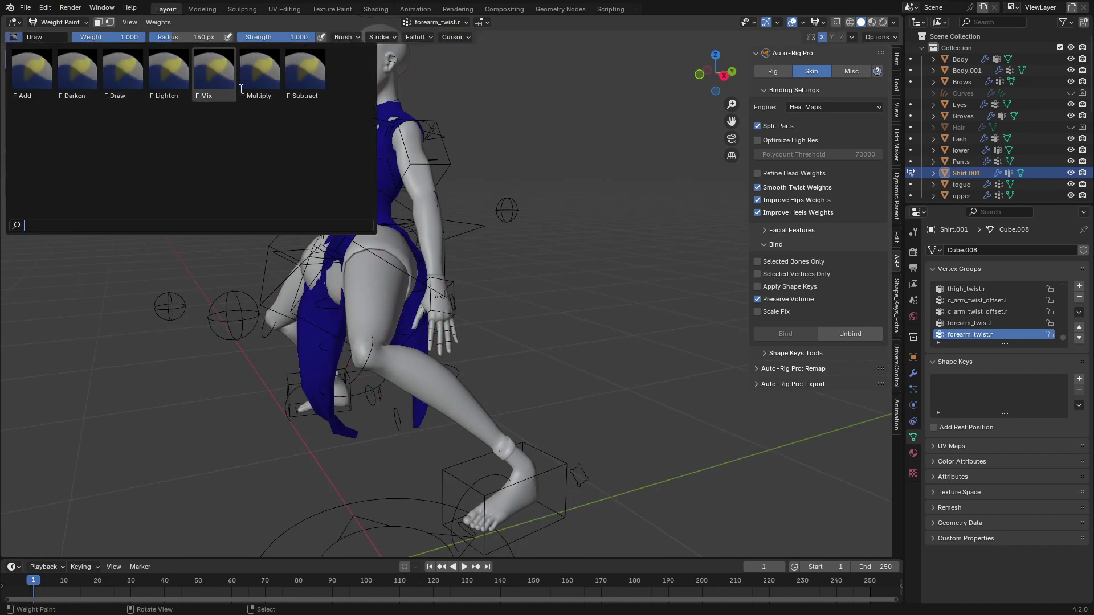
{"action": "left_click", "coordinate": [305, 77]}
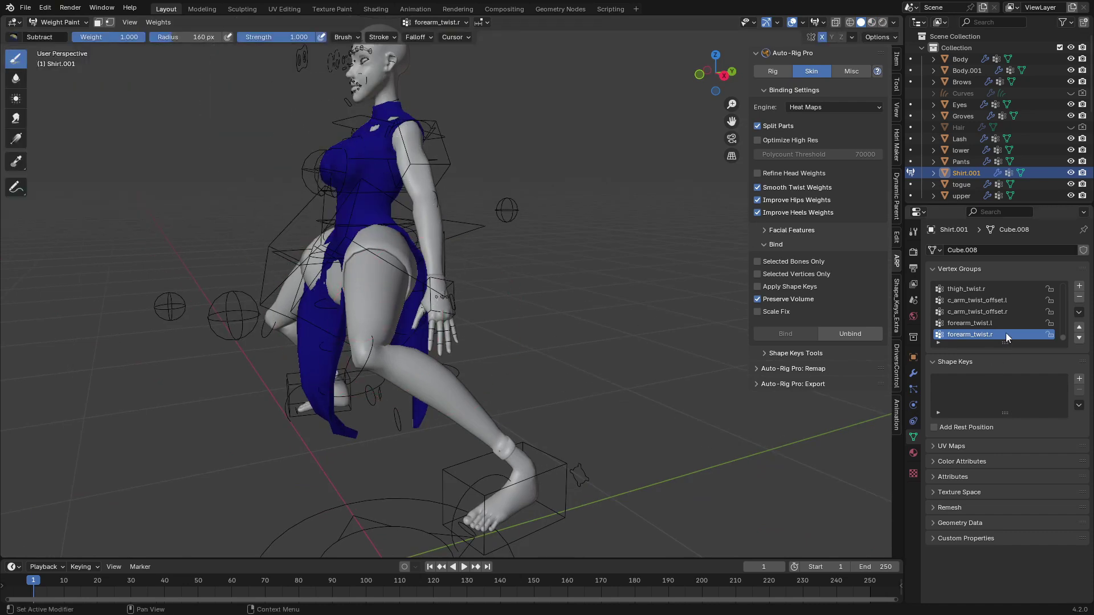
- Filter the shirt's vertex groups by LEG and make leg_stretch.l the active group
{"action": "left_click", "coordinate": [938, 342]}
{"action": "left_click", "coordinate": [961, 353]}
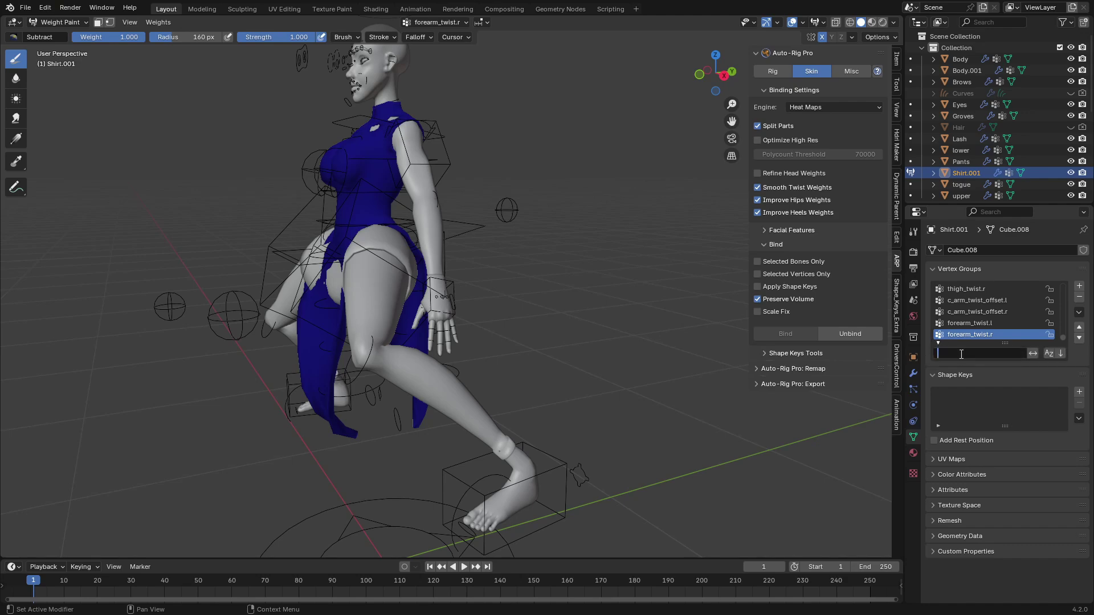
{"action": "type", "text": "LEG"}
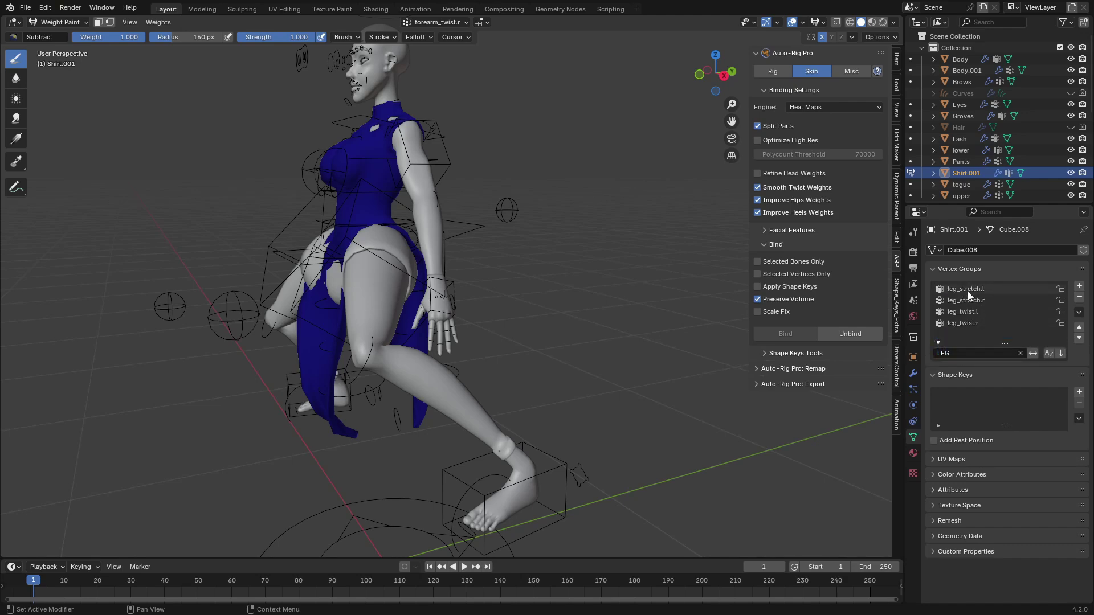
{"action": "left_click", "coordinate": [967, 292]}
{"action": "middle_click_drag", "start_coordinate": [495, 337], "coordinate": [556, 348]}
{"action": "middle_click_drag", "start_coordinate": [493, 390], "coordinate": [542, 349], "text": "shift"}
{"action": "scroll", "coordinate": [501, 283], "scroll_direction": "up", "scroll_amount": 3}
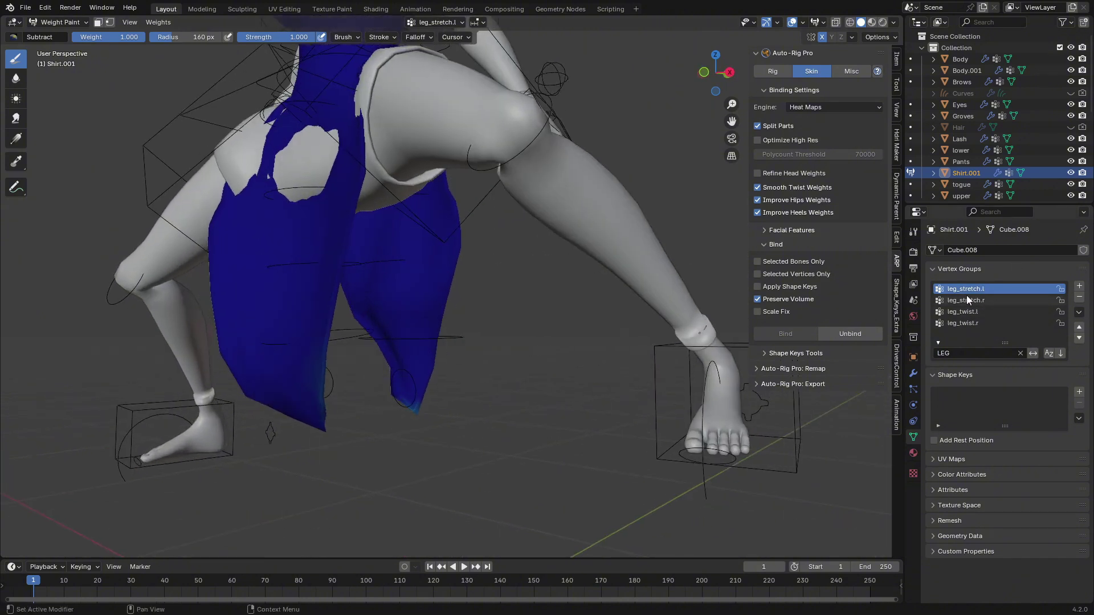
- Subtract the leg_stretch.l weights from the lower cloth flaps, enlarging the brush radius to 276 px
{"action": "mouse_move", "coordinate": [415, 383]}
{"action": "left_mouse_down"}
{"action": "mouse_move", "coordinate": [310, 450]}
{"action": "mouse_move", "coordinate": [315, 379]}
{"action": "mouse_move", "coordinate": [301, 348]}
{"action": "left_mouse_up"}
{"action": "scroll", "coordinate": [316, 350], "scroll_direction": "down", "scroll_amount": 2}
{"action": "key", "text": "f"}
{"action": "left_click", "coordinate": [479, 307]}
{"action": "middle_click_drag", "start_coordinate": [321, 459], "coordinate": [357, 237]}
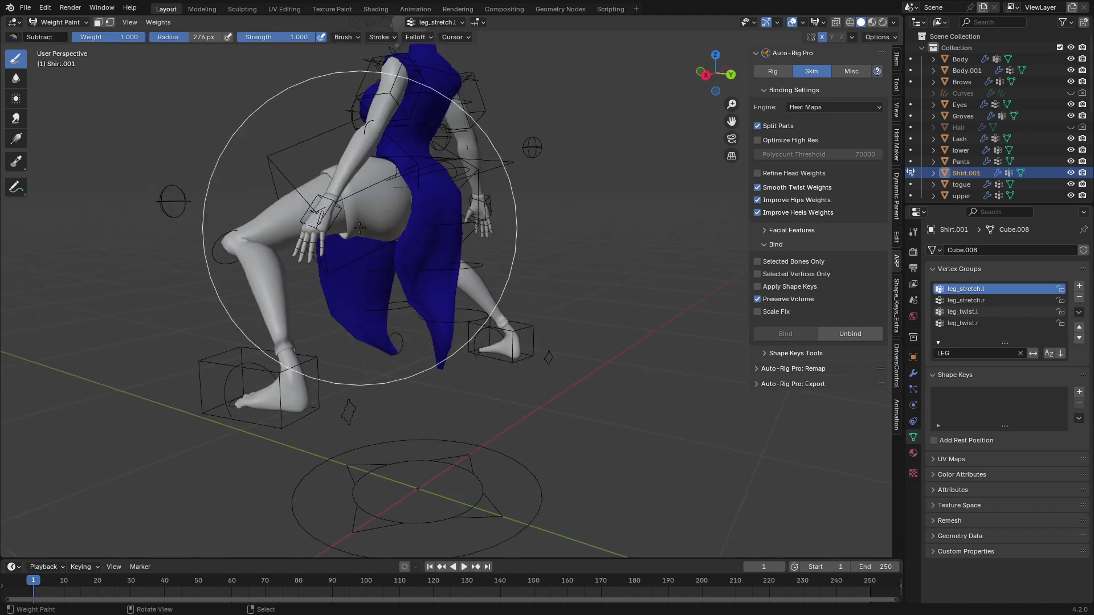
- Clear the vertex group filter, make thigh_stretch.l the active group, and check the thigh influence on the cloth flaps
{"action": "key", "text": "Down"}
{"action": "key", "text": "Down"}
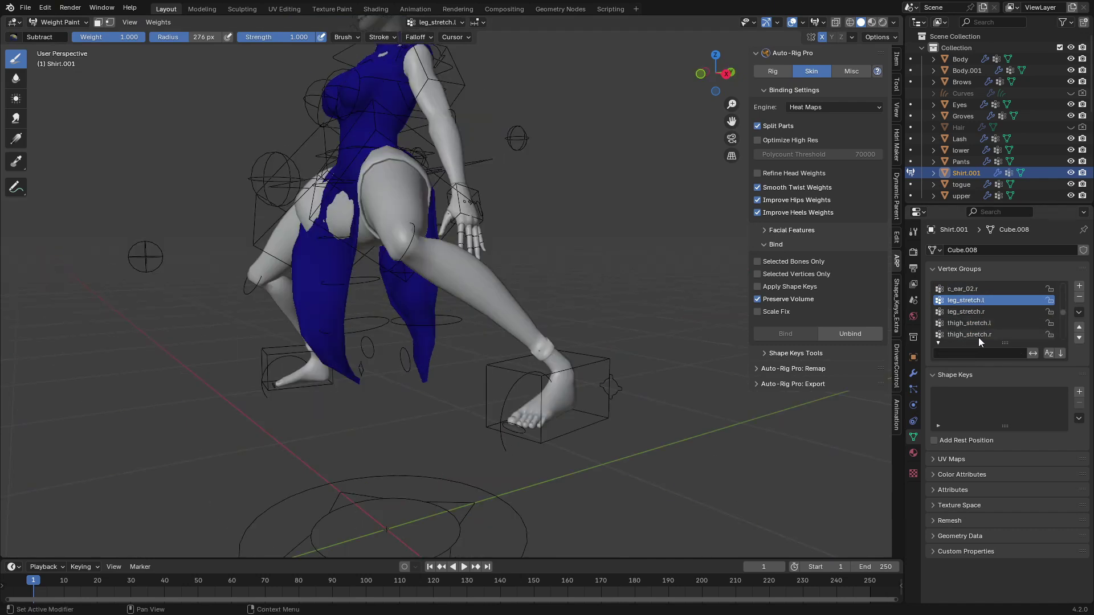
{"action": "scroll", "coordinate": [989, 333], "scroll_direction": "down", "scroll_amount": 2, "text": "ctrl"}
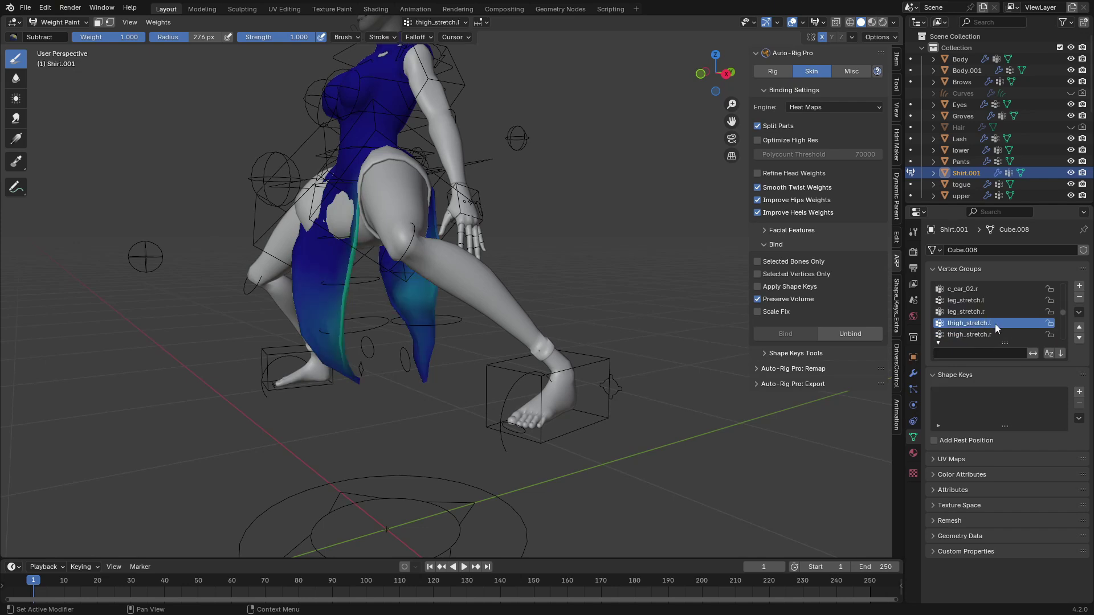
{"action": "scroll", "coordinate": [993, 323], "scroll_direction": "up", "scroll_amount": 1, "text": "ctrl"}
{"action": "scroll", "coordinate": [993, 324], "scroll_direction": "down", "scroll_amount": 1, "text": "ctrl"}
{"action": "scroll", "coordinate": [994, 324], "scroll_direction": "up", "scroll_amount": 1, "text": "ctrl"}
{"action": "scroll", "coordinate": [993, 323], "scroll_direction": "down", "scroll_amount": 1, "text": "ctrl"}
{"action": "middle_click_drag", "start_coordinate": [354, 244], "coordinate": [403, 280]}
{"action": "middle_click_drag", "start_coordinate": [354, 391], "coordinate": [370, 249]}
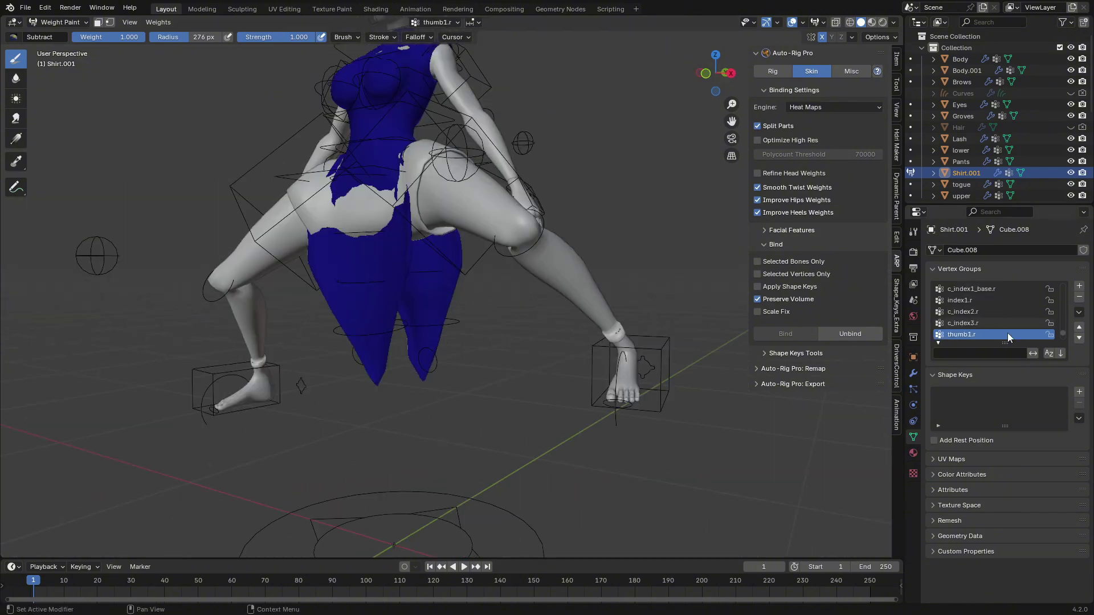
- Make thigh_twist.r the active vertex group and subtract its weights from the shirt's hip and cloth flaps
{"action": "scroll", "coordinate": [1008, 336], "scroll_direction": "up", "scroll_amount": 6, "text": "ctrl"}
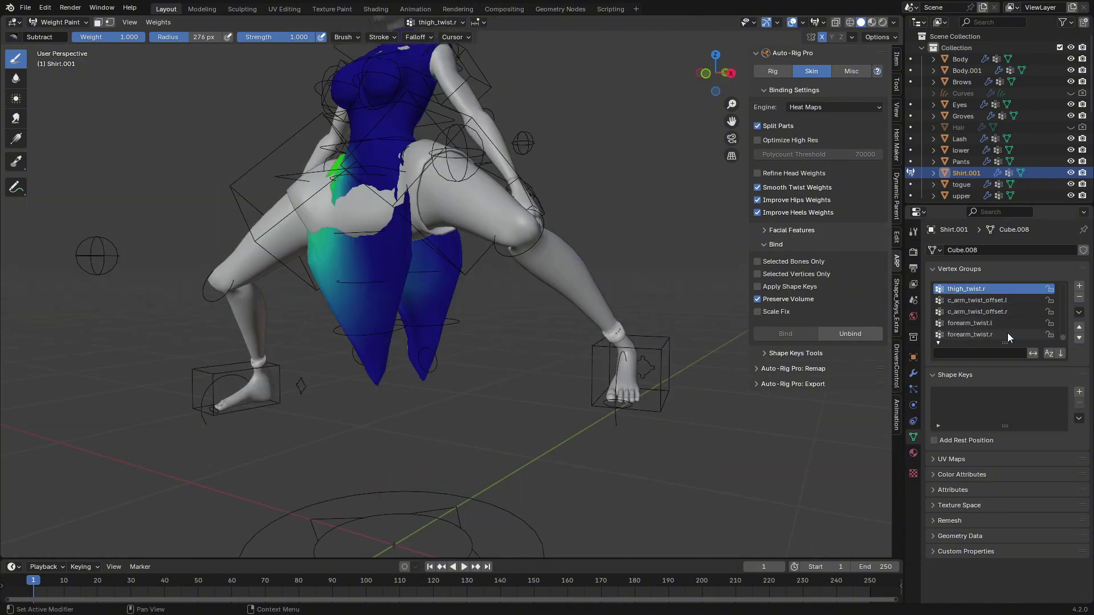
{"action": "middle_click_drag", "start_coordinate": [529, 267], "coordinate": [544, 266]}
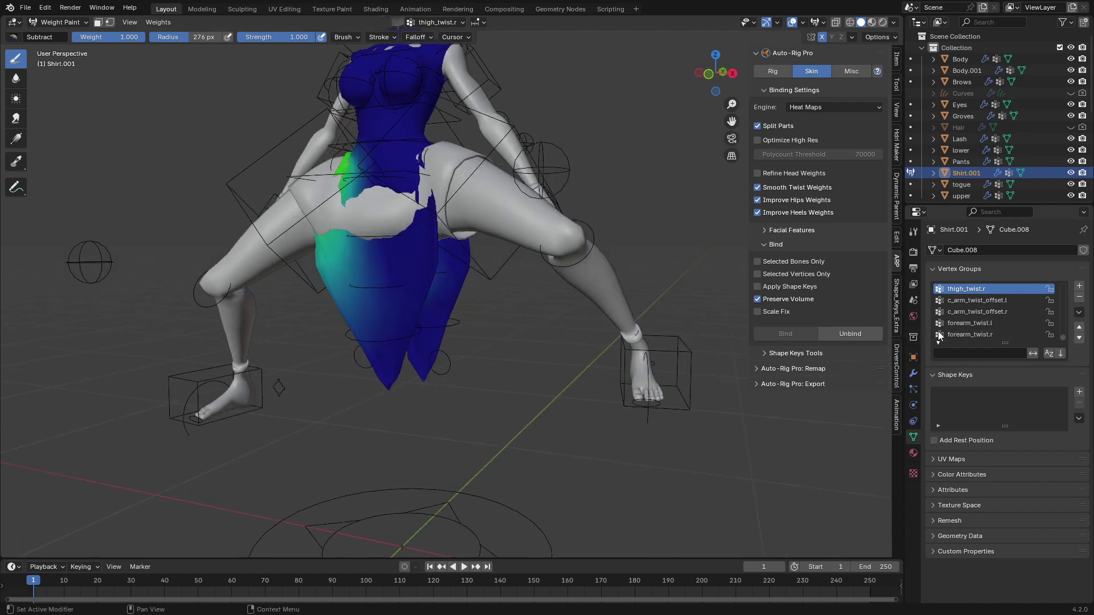
{"action": "left_click_drag", "start_coordinate": [476, 202], "coordinate": [402, 150]}
{"action": "middle_click_drag", "start_coordinate": [464, 299], "coordinate": [372, 313]}
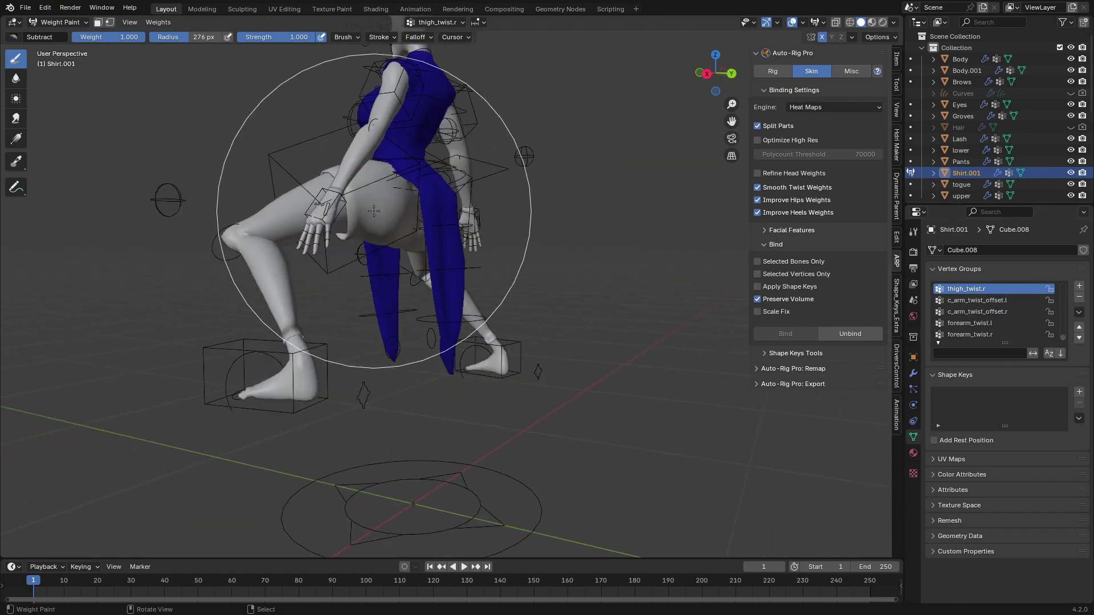
{"action": "middle_click_drag", "start_coordinate": [393, 461], "coordinate": [473, 278]}
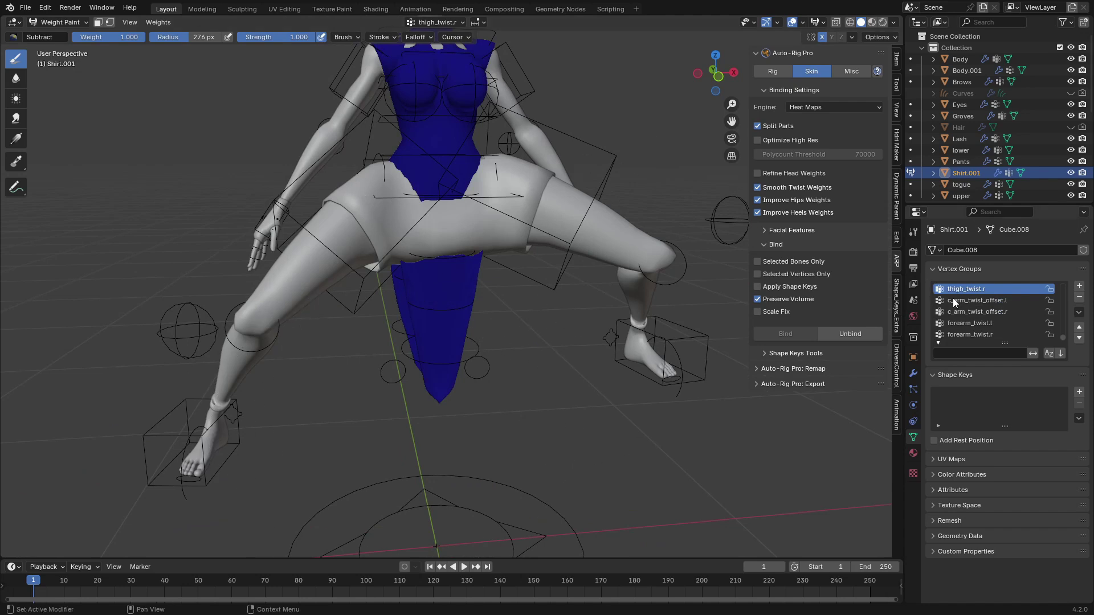
- Make c_tail_00.x the active vertex group and examine its weights on the back cloth flap
{"action": "scroll", "coordinate": [1003, 306], "scroll_direction": "up", "scroll_amount": 8, "text": "ctrl"}
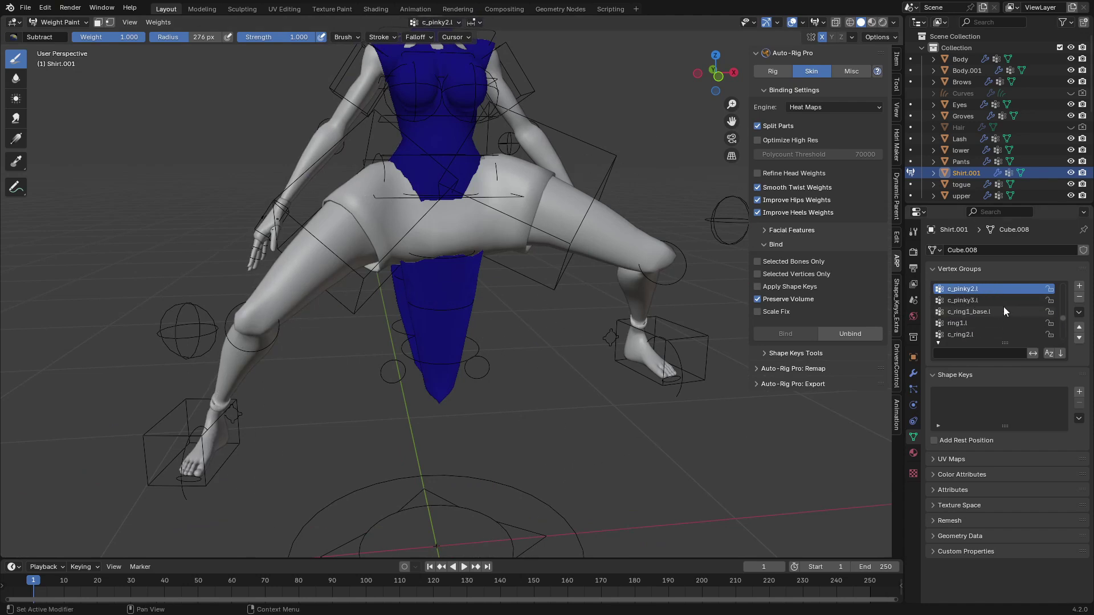
{"action": "scroll", "coordinate": [1003, 306], "scroll_direction": "up", "scroll_amount": 8, "text": "ctrl"}
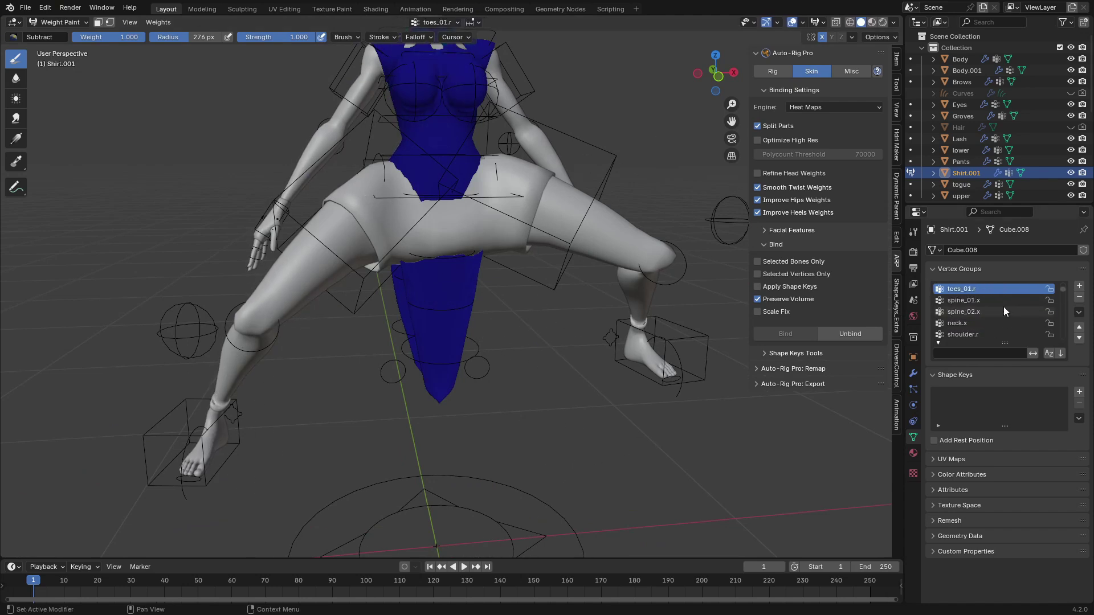
{"action": "scroll", "coordinate": [1004, 306], "scroll_direction": "down", "scroll_amount": 1, "text": "ctrl"}
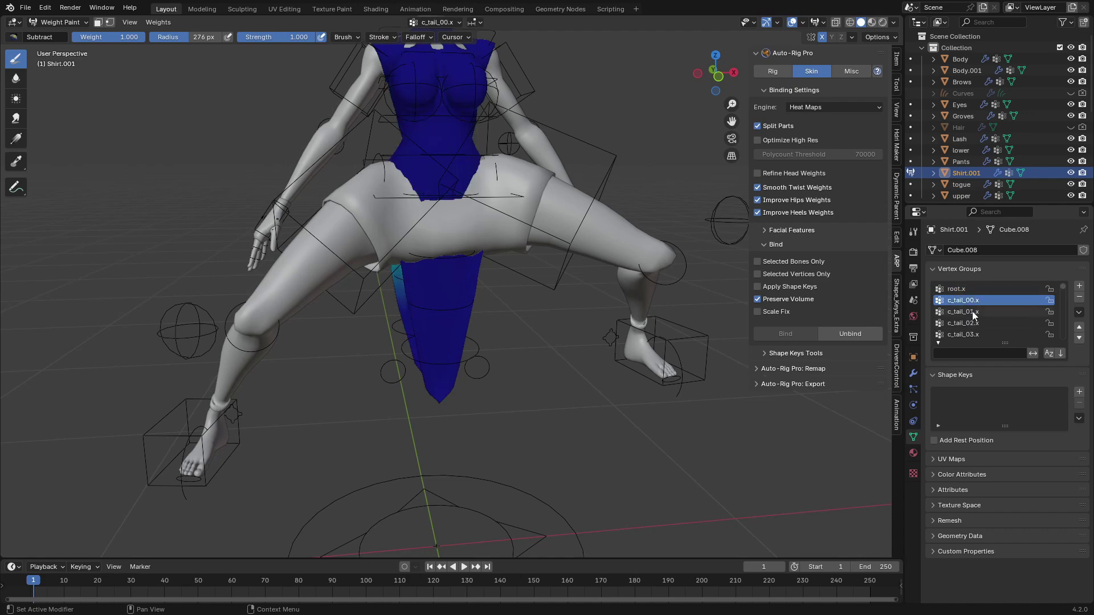
{"action": "mouse_move", "coordinate": [422, 285]}
{"action": "middle_mouse_down"}
{"action": "mouse_move", "coordinate": [436, 291]}
{"action": "mouse_move", "coordinate": [427, 293]}
{"action": "middle_mouse_up"}
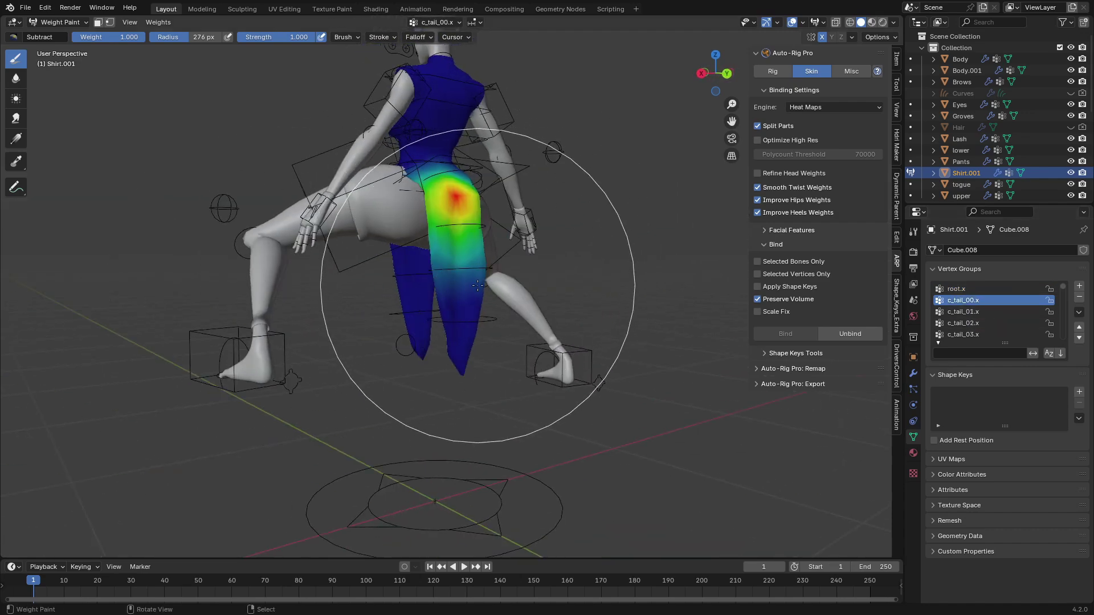
- Check the shirt's remaining tail and face vertex groups, and switch from weight painting to Pose Mode on the rig
{"action": "scroll", "coordinate": [1022, 317], "scroll_direction": "down", "scroll_amount": 5, "text": "ctrl"}
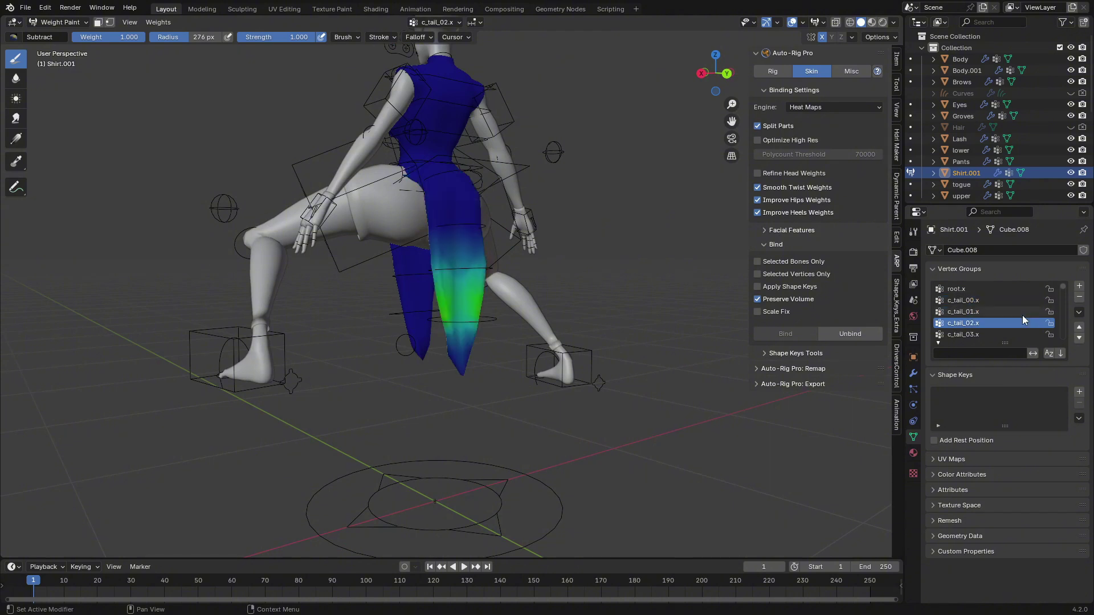
{"action": "scroll", "coordinate": [1021, 316], "scroll_direction": "down", "scroll_amount": 5, "text": "ctrl"}
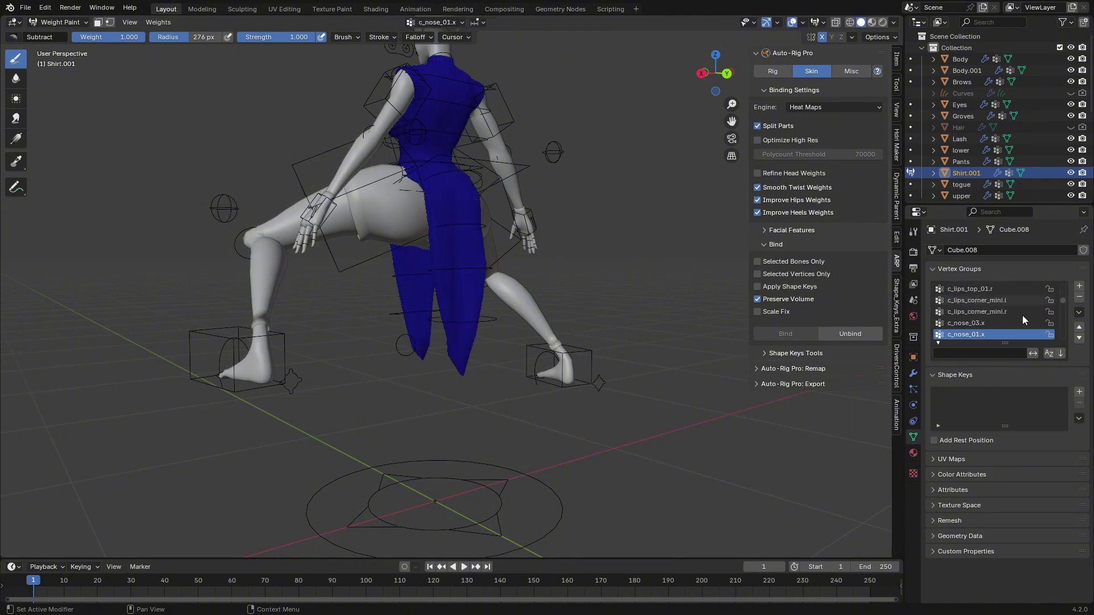
{"action": "left_click", "coordinate": [59, 22]}
{"action": "left_click", "coordinate": [53, 32]}
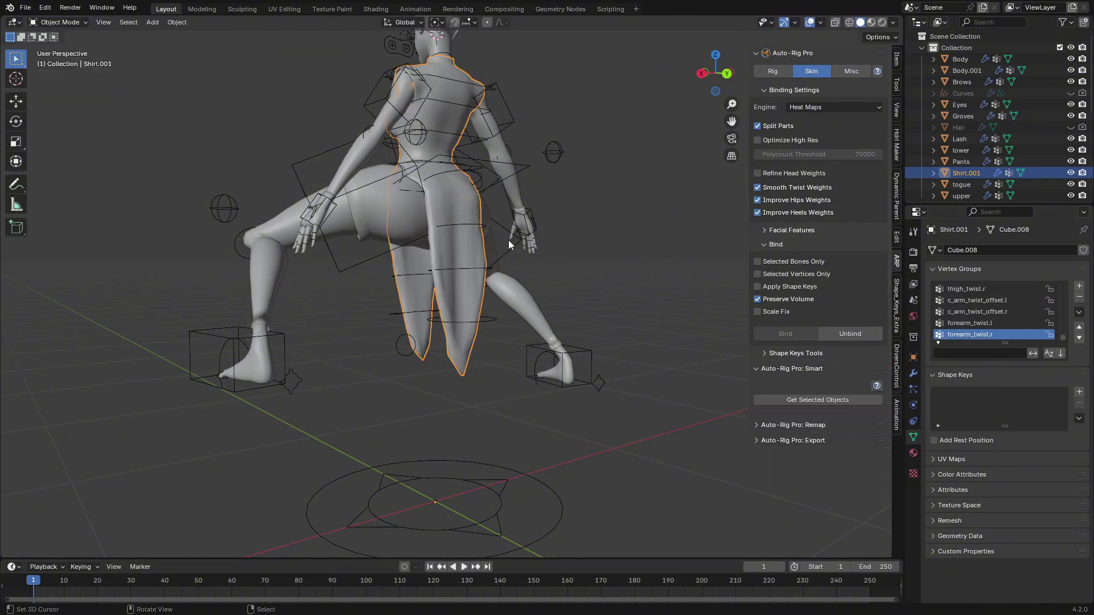
{"action": "left_click", "coordinate": [509, 240]}
{"action": "left_click", "coordinate": [351, 129]}
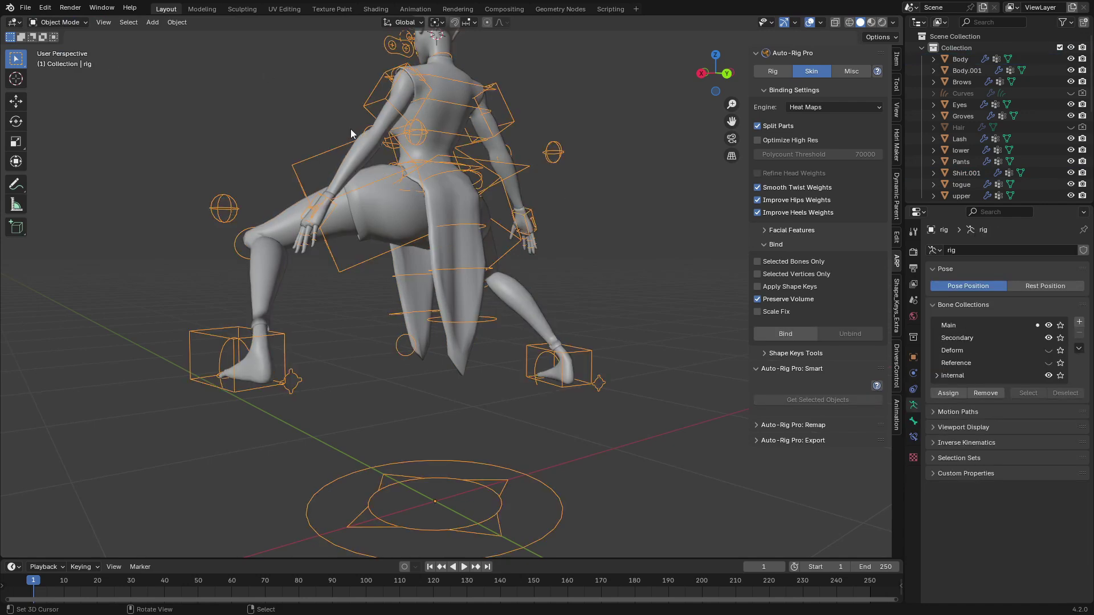
{"action": "left_click", "coordinate": [67, 60]}
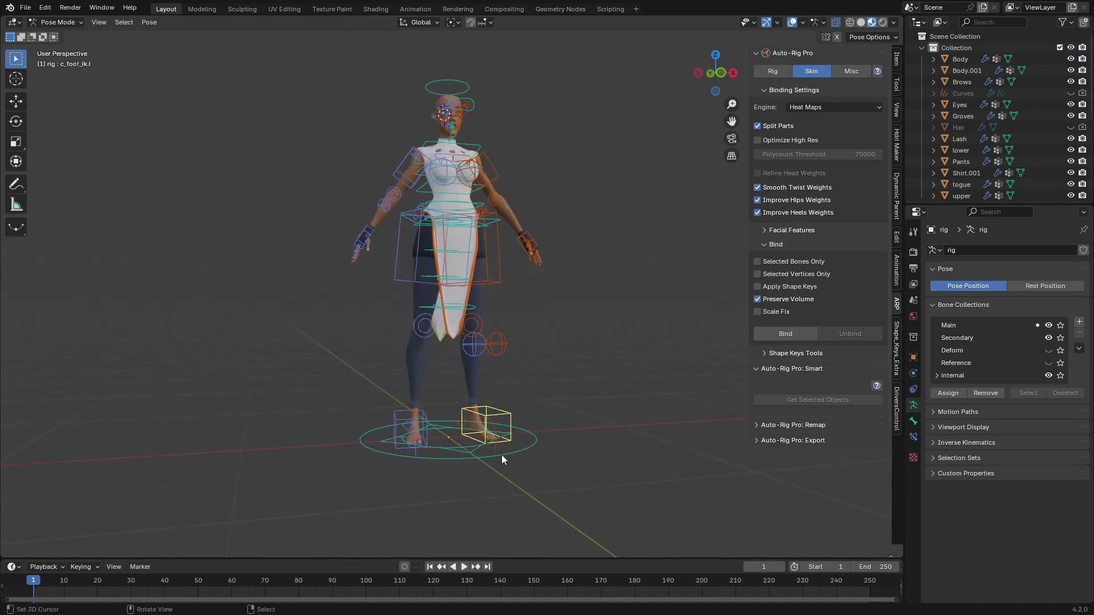
- Try moving the left foot IK controller to test how the leg and cloth flaps respond
{"action": "key", "text": "g"}
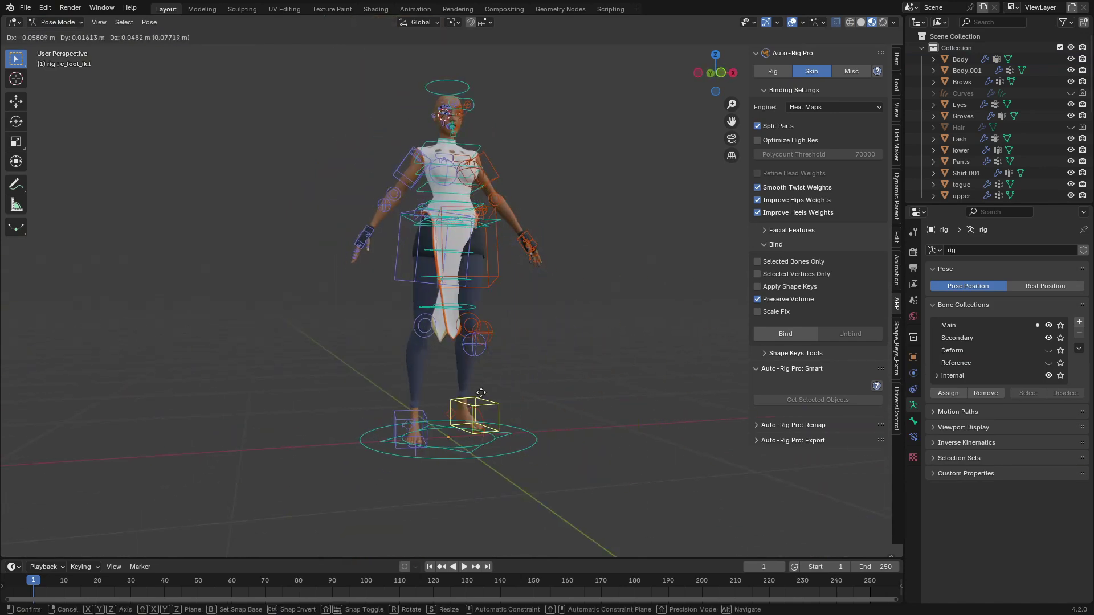
{"action": "right_click", "coordinate": [479, 464]}
{"action": "middle_click_drag", "start_coordinate": [478, 464], "coordinate": [459, 458]}
{"action": "key", "text": "g"}
{"action": "right_click", "coordinate": [348, 427]}
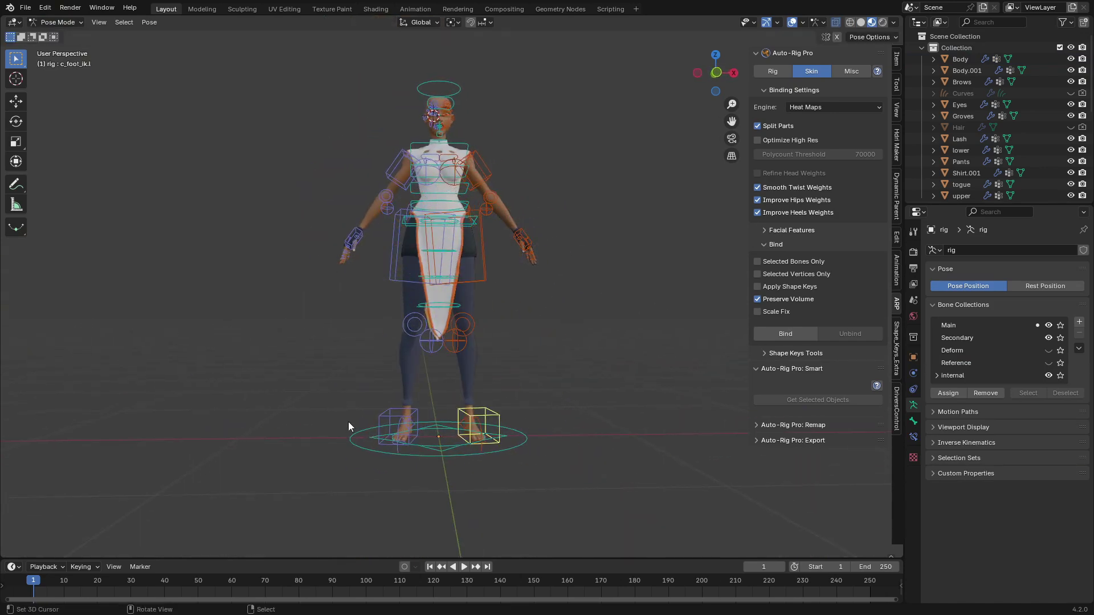
{"action": "scroll", "coordinate": [348, 422], "scroll_direction": "up", "scroll_amount": 2}
{"action": "key", "text": "g"}
{"action": "right_click", "coordinate": [365, 388]}
- Move the c_root_master.x controller downward to bend the knees and test the shirt's deformation
{"action": "middle_click_drag", "start_coordinate": [485, 182], "coordinate": [490, 203]}
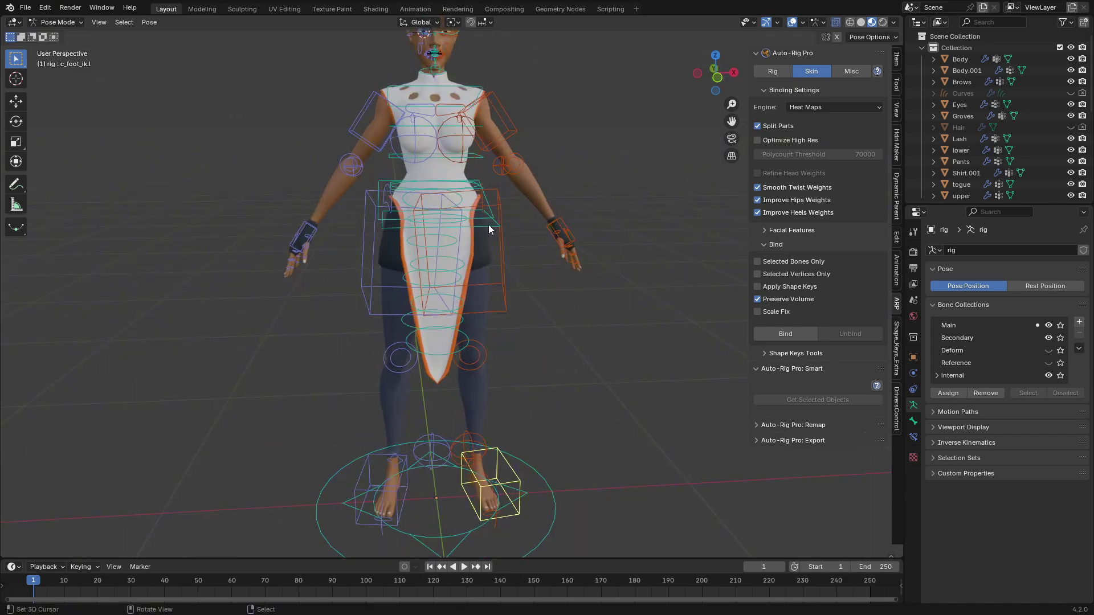
{"action": "left_click", "coordinate": [481, 204]}
{"action": "key", "text": "g"}
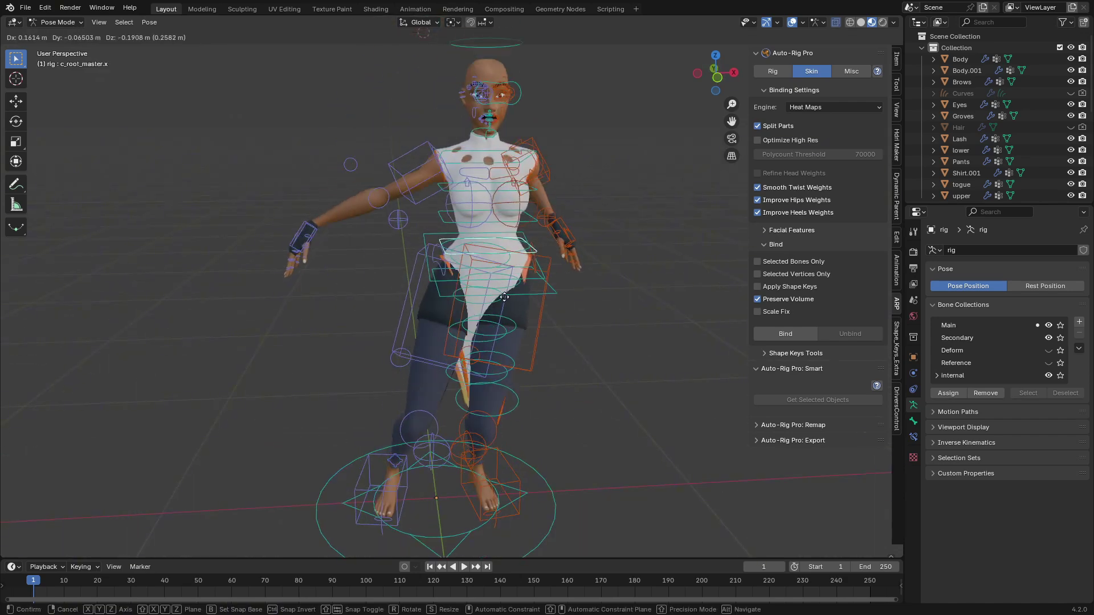
{"action": "right_click", "coordinate": [414, 345]}
{"action": "middle_click_drag", "start_coordinate": [479, 273], "coordinate": [377, 252]}
- Rotate and move the front flap's master controller, c_tail_master_dupli_001.x, to swing the front cloth
{"action": "right_click", "coordinate": [459, 293]}
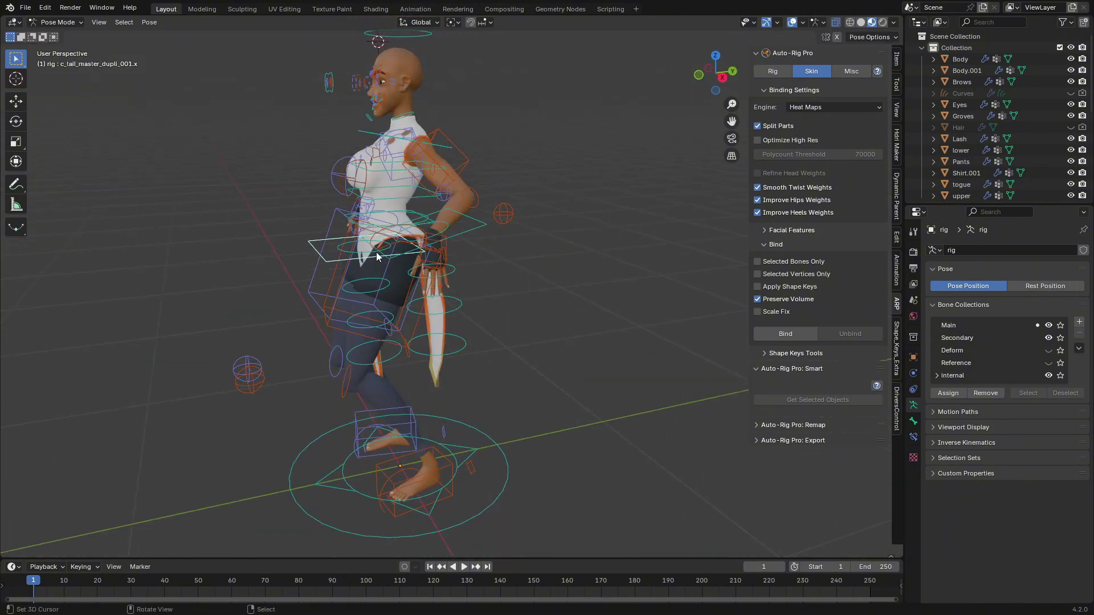
{"action": "left_click", "coordinate": [19, 124]}
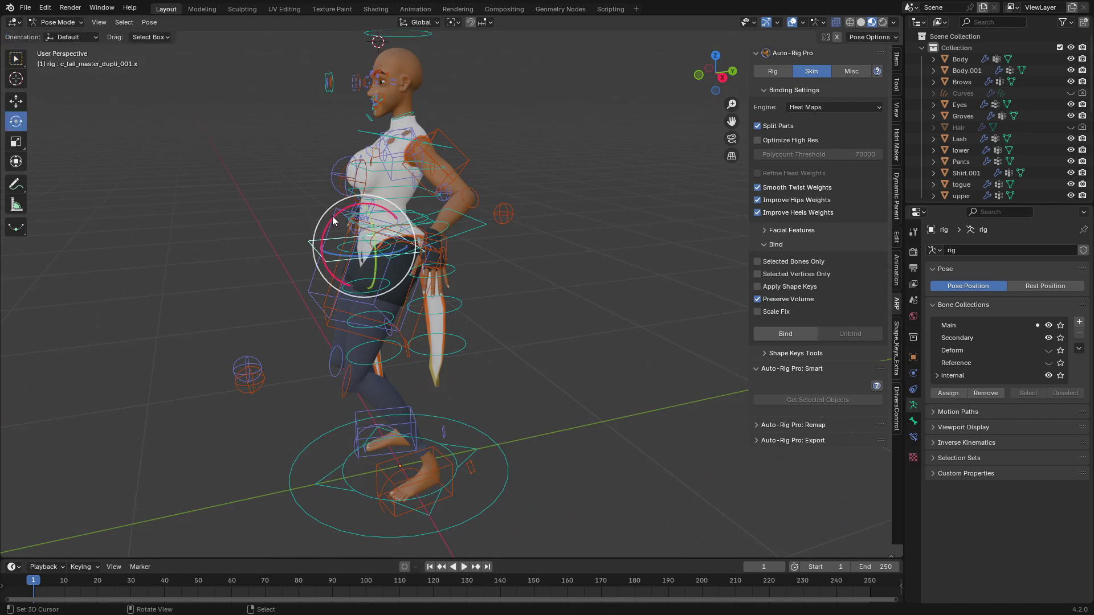
{"action": "left_click_drag", "start_coordinate": [333, 216], "coordinate": [353, 209]}
{"action": "middle_click_drag", "start_coordinate": [365, 231], "coordinate": [350, 282]}
{"action": "right_click", "coordinate": [354, 238]}
{"action": "right_click", "coordinate": [358, 234]}
{"action": "right_click", "coordinate": [362, 243]}
{"action": "key", "text": "g"}
{"action": "left_click", "coordinate": [337, 251]}
- Rotate the c_tail_01_dupli_001.x controller to test the bend of the front cloth flap
{"action": "right_click", "coordinate": [369, 246]}
{"action": "right_click", "coordinate": [351, 282]}
{"action": "key", "text": "r"}
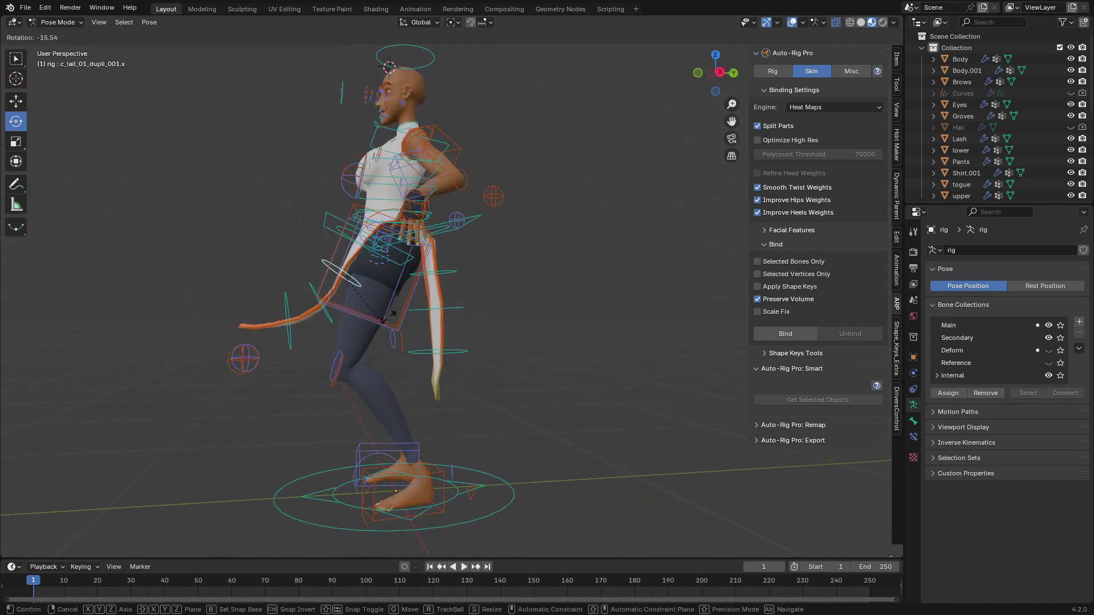
{"action": "left_click", "coordinate": [320, 319]}
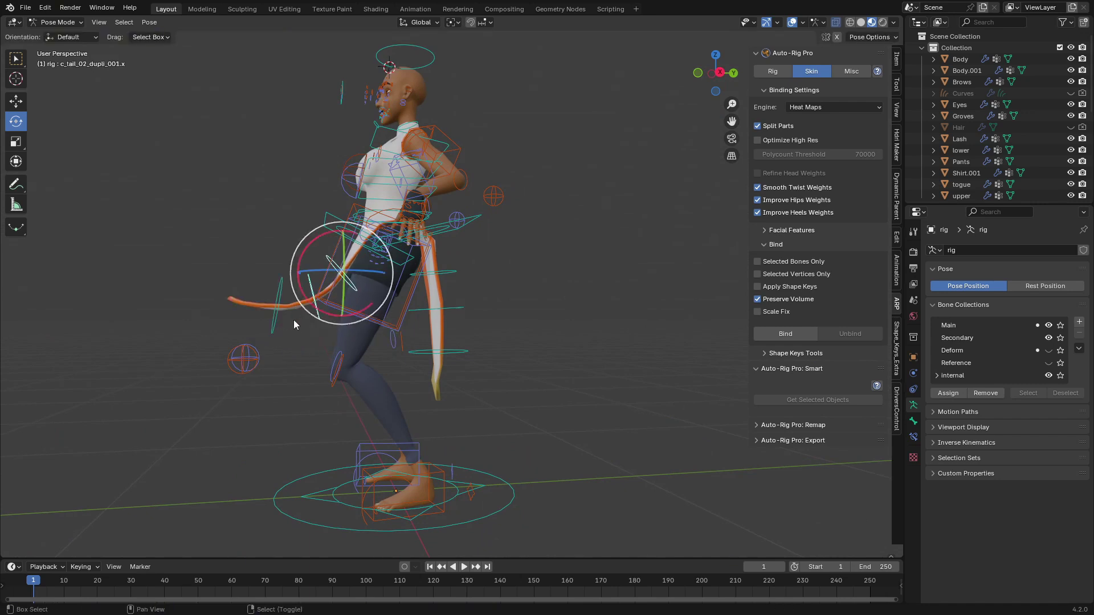
- Set the transform pivot to Individual Origins and rotate the front flap's tail controllers together
{"action": "left_click", "coordinate": [280, 285]}
{"action": "left_click", "coordinate": [454, 22]}
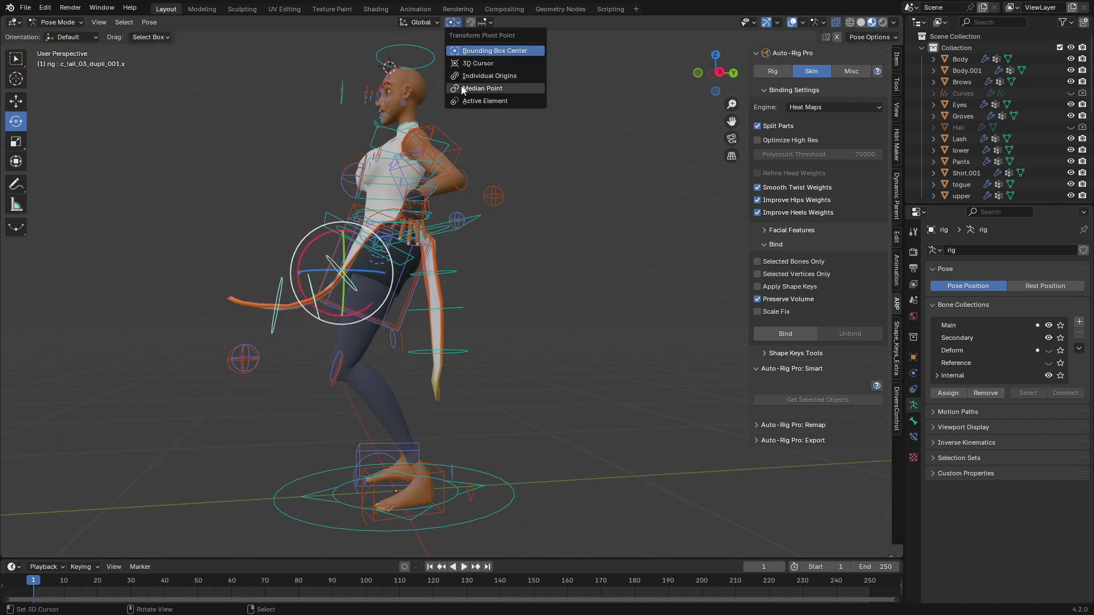
{"action": "left_click", "coordinate": [461, 87]}
{"action": "left_click", "coordinate": [454, 23]}
{"action": "left_click", "coordinate": [463, 78]}
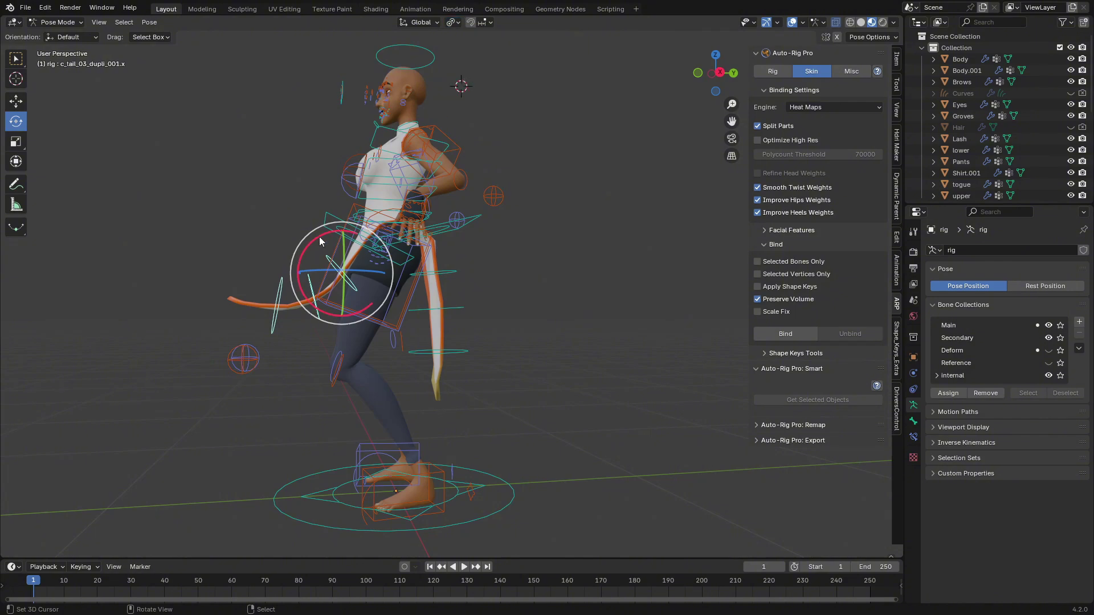
{"action": "left_click_drag", "start_coordinate": [319, 237], "coordinate": [286, 244]}
{"action": "middle_click_drag", "start_coordinate": [286, 245], "coordinate": [416, 243]}
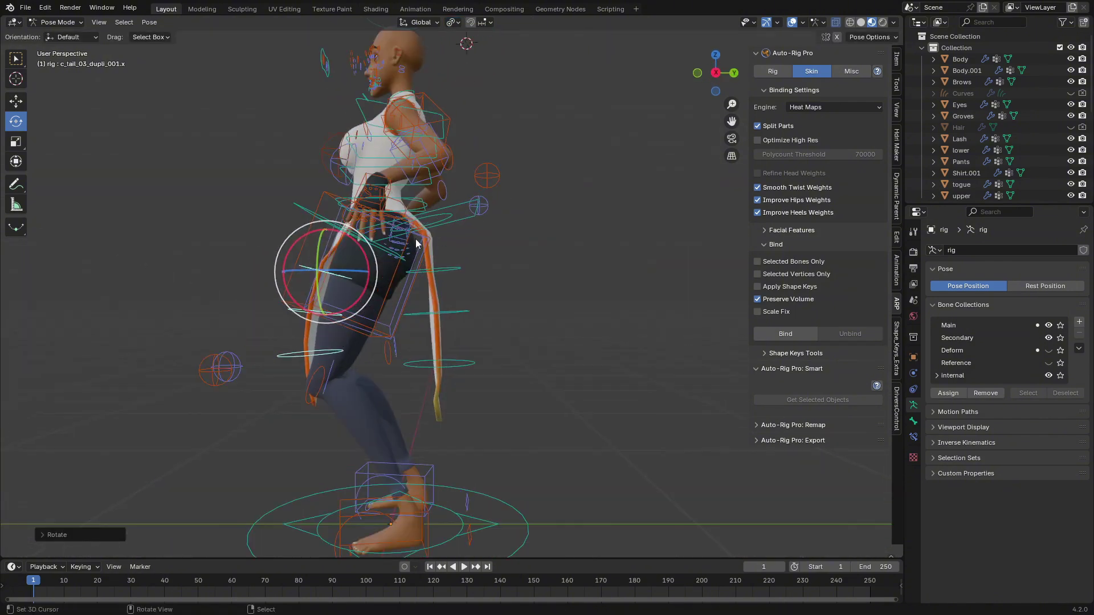
- Rotate the back flap's tail controllers, including c_tail_01.x, to test the back cloth
{"action": "right_click", "coordinate": [460, 212]}
{"action": "key", "text": "r"}
{"action": "left_click", "coordinate": [472, 264]}
{"action": "right_click", "coordinate": [446, 284]}
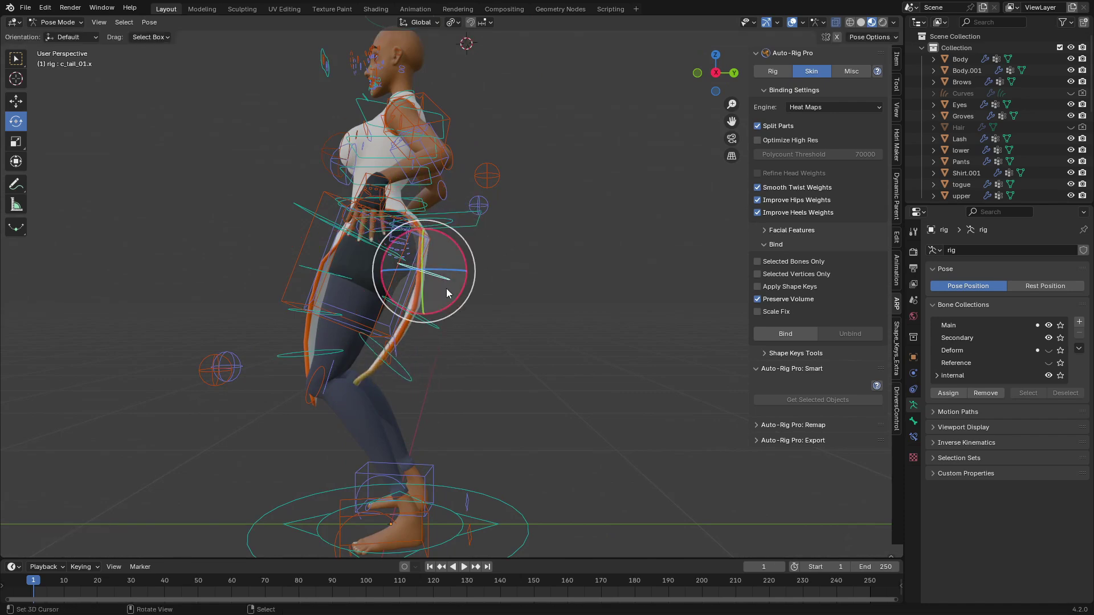
{"action": "key", "text": "r"}
{"action": "left_click", "coordinate": [483, 254]}
- Clear the rotation and location of all the rig's controllers
{"action": "scroll", "coordinate": [484, 255], "scroll_direction": "down", "scroll_amount": 1}
{"action": "key", "text": "a"}
{"action": "key", "text": "alt+r"}
{"action": "key", "text": "alt+g"}
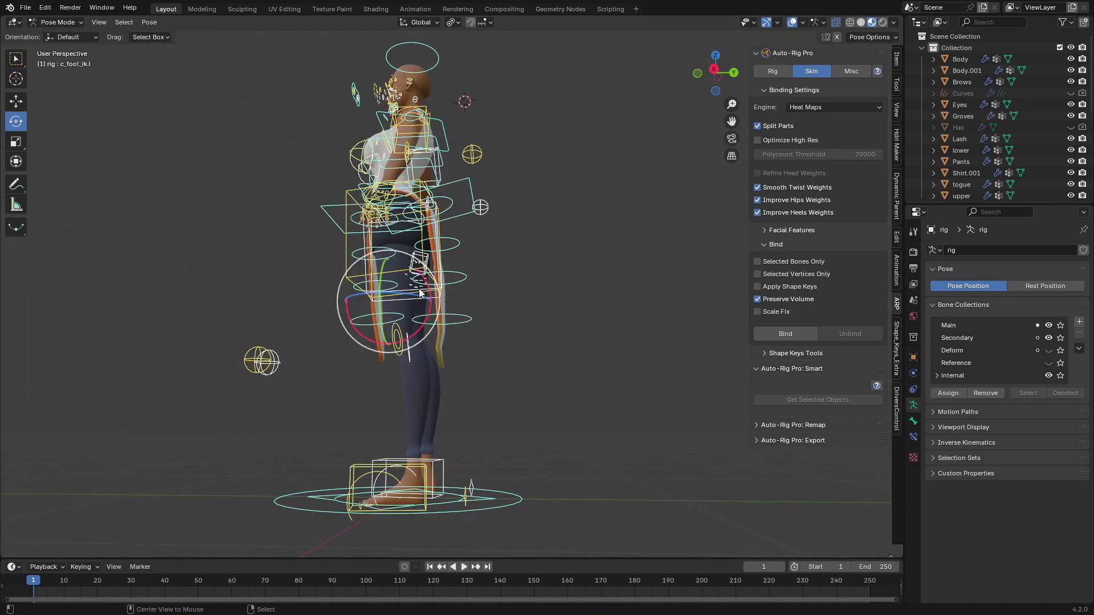
- Try moving the c_eye_target.x and c_jawbone.x controllers to test the facial rig
{"action": "mouse_move", "coordinate": [412, 260]}
{"action": "middle_mouse_down"}
{"action": "mouse_move", "coordinate": [448, 256]}
{"action": "mouse_move", "coordinate": [393, 250]}
{"action": "middle_mouse_up"}
{"action": "scroll", "coordinate": [391, 249], "scroll_direction": "up", "scroll_amount": 8}
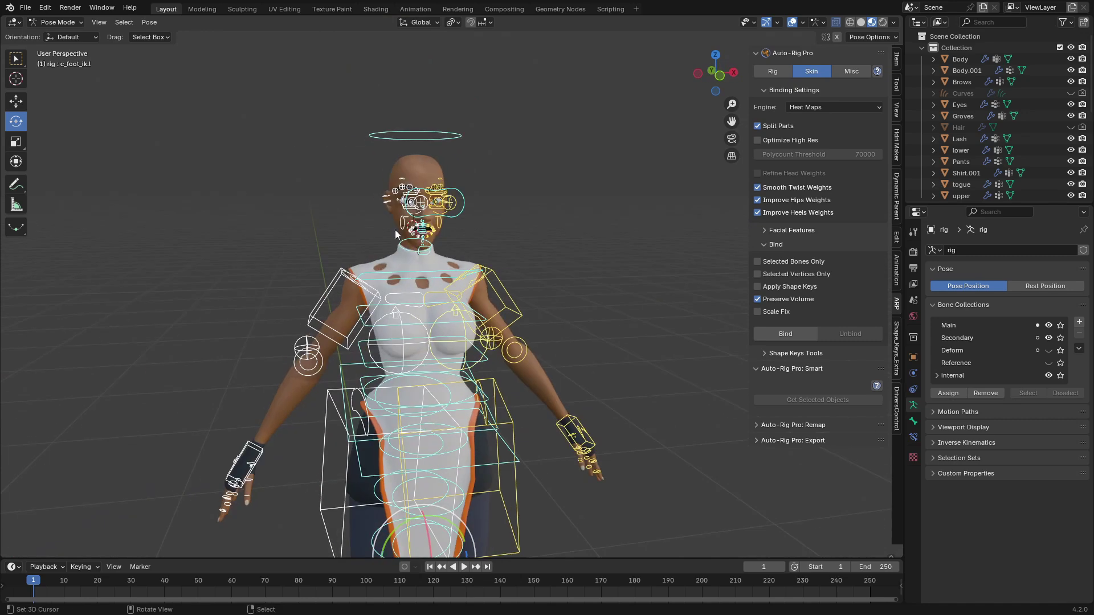
{"action": "right_click", "coordinate": [457, 168]}
{"action": "key", "text": "g"}
{"action": "right_click", "coordinate": [448, 170]}
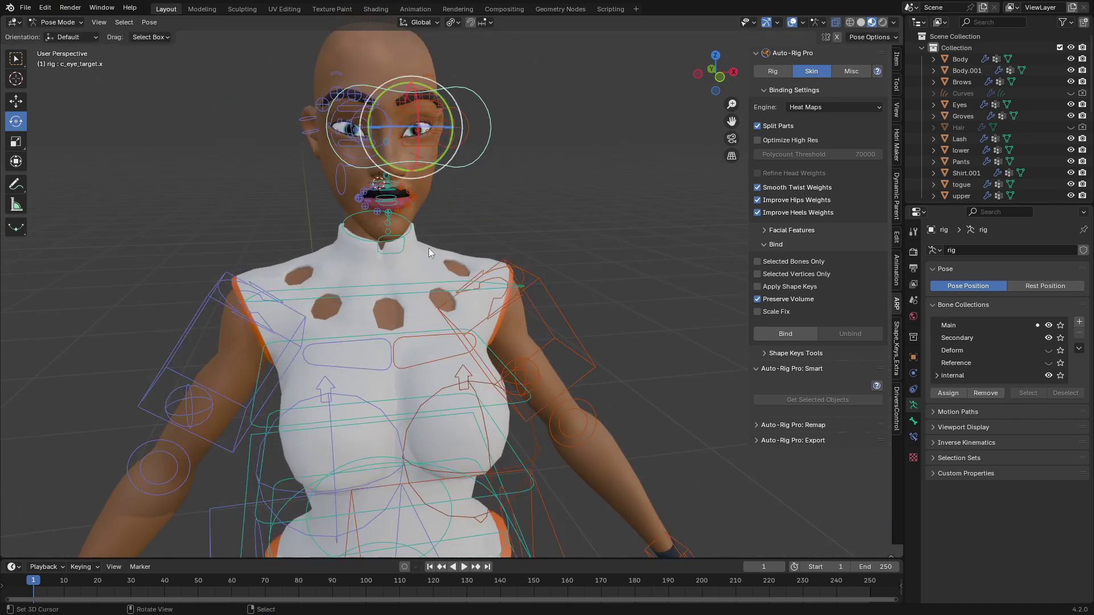
{"action": "right_click", "coordinate": [411, 245]}
{"action": "middle_click_drag", "start_coordinate": [411, 245], "coordinate": [398, 226]}
{"action": "key", "text": "g"}
{"action": "right_click", "coordinate": [399, 233]}
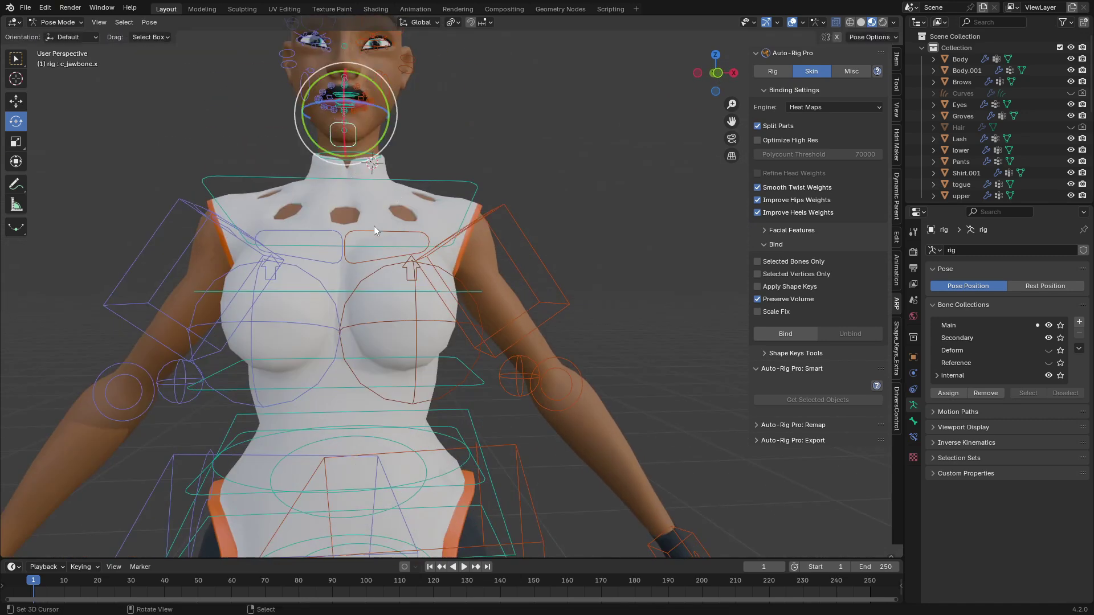
- Try rotating the controllers around the chest to test the upper body
{"action": "right_click", "coordinate": [425, 231]}
{"action": "key", "text": "r"}
{"action": "right_click", "coordinate": [454, 285]}
{"action": "left_click", "coordinate": [441, 182]}
{"action": "scroll", "coordinate": [450, 285], "scroll_direction": "down", "scroll_amount": 4}
{"action": "key", "text": "r"}
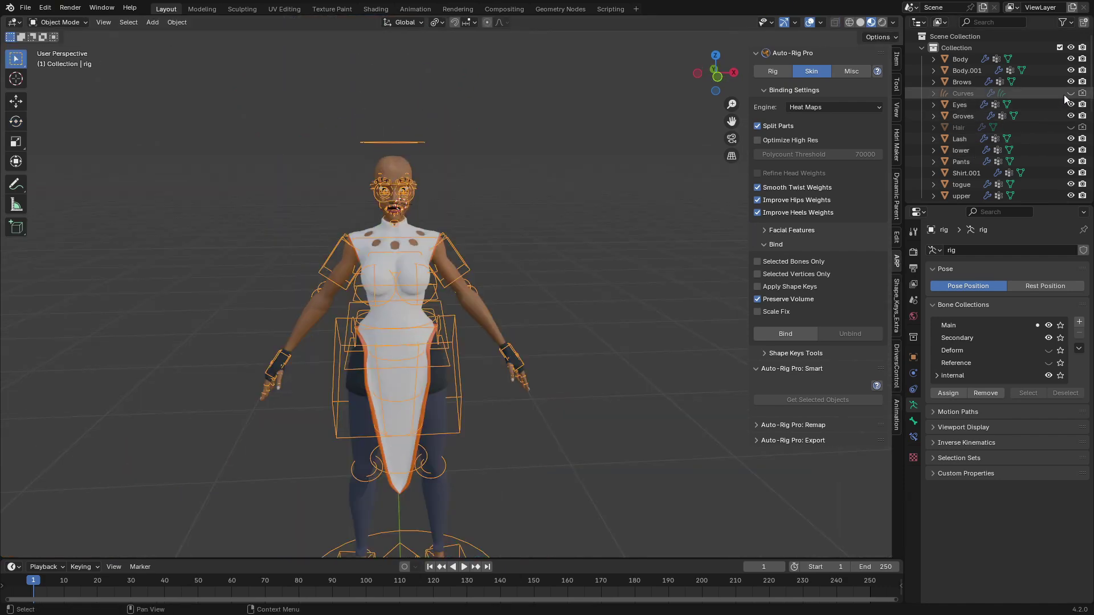
- Show the Curves and Hair objects in the viewport and enable Hair for rendering
{"action": "left_click", "coordinate": [1070, 93]}
{"action": "left_click", "coordinate": [1071, 94]}
{"action": "left_click", "coordinate": [1071, 95]}
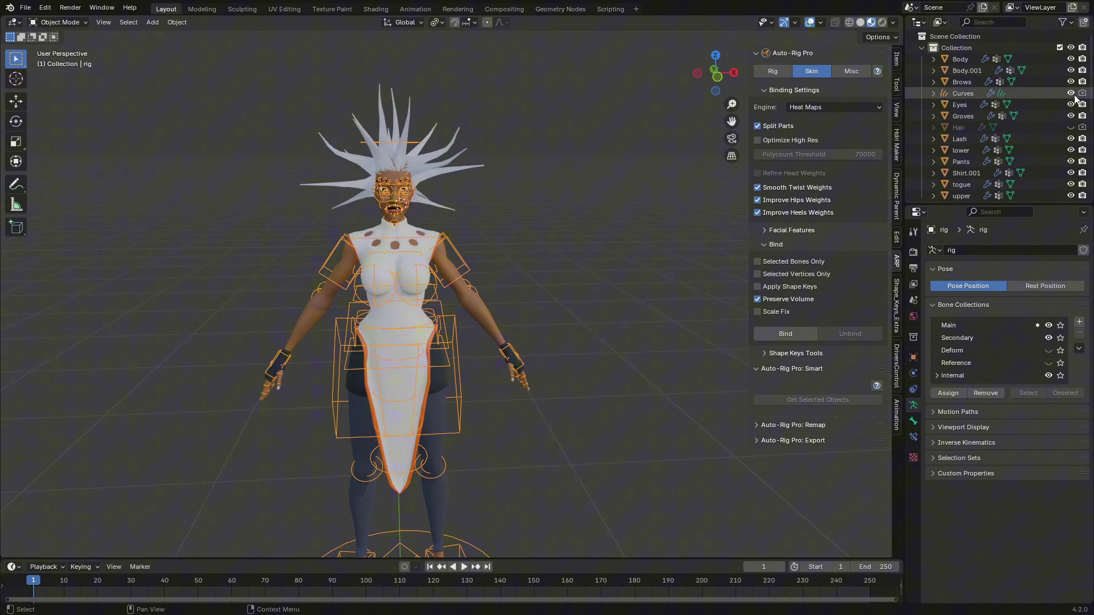
{"action": "left_click", "coordinate": [1071, 127]}
{"action": "left_click", "coordinate": [1081, 127]}
- Parent the Hair mesh to the rig's c_head.x controller with the Bone option
{"action": "scroll", "coordinate": [399, 218], "scroll_direction": "up", "scroll_amount": 5}
{"action": "middle_click_drag", "start_coordinate": [399, 217], "coordinate": [456, 282], "text": "shift"}
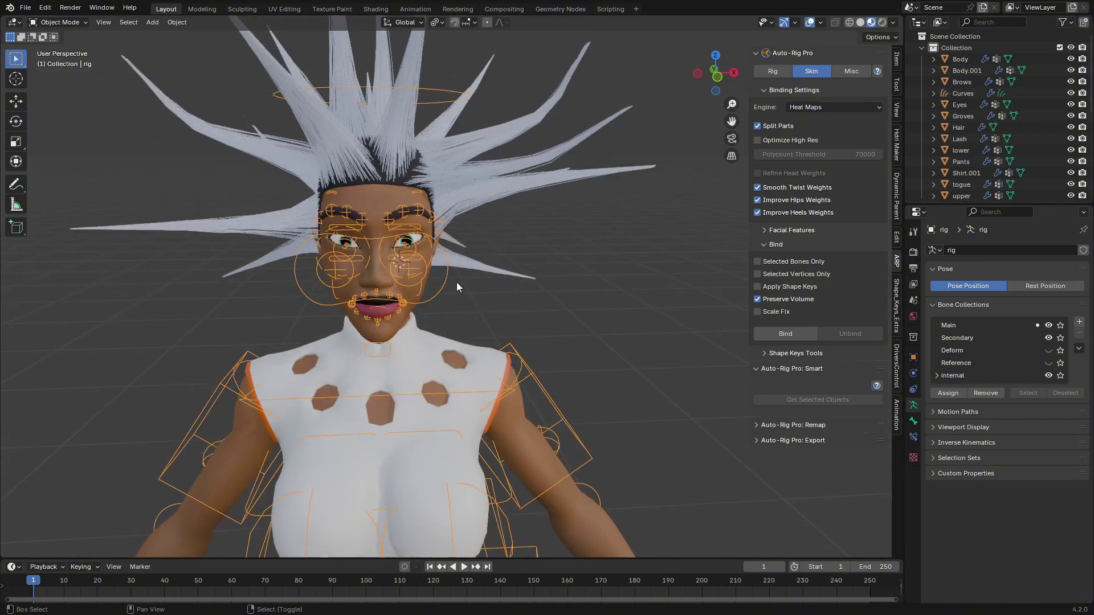
{"action": "right_click", "coordinate": [505, 178]}
{"action": "middle_click_drag", "start_coordinate": [505, 176], "coordinate": [438, 242]}
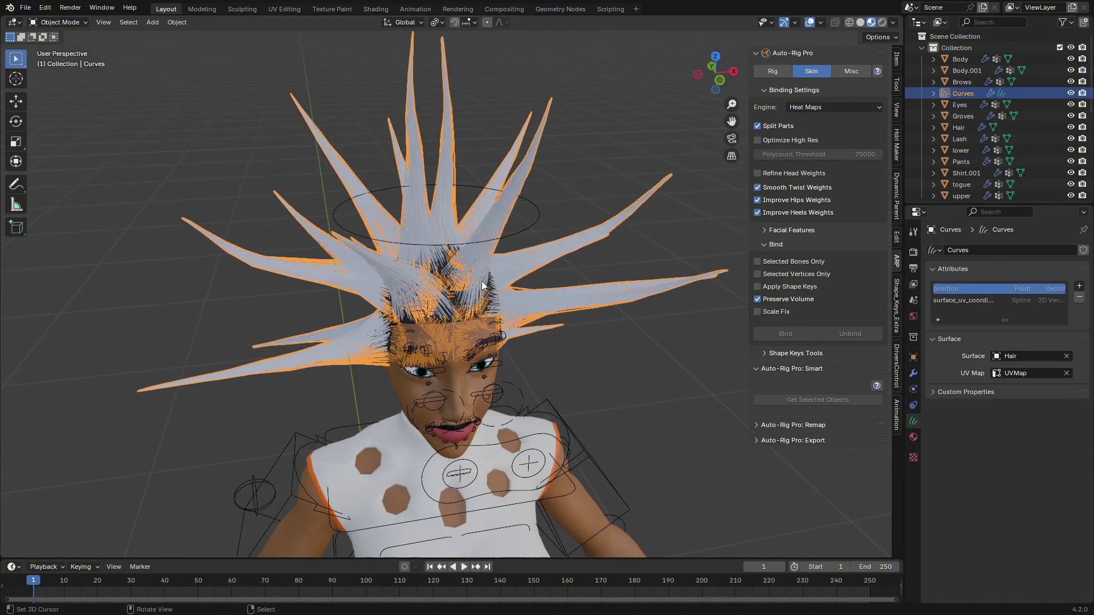
{"action": "left_click", "coordinate": [455, 273]}
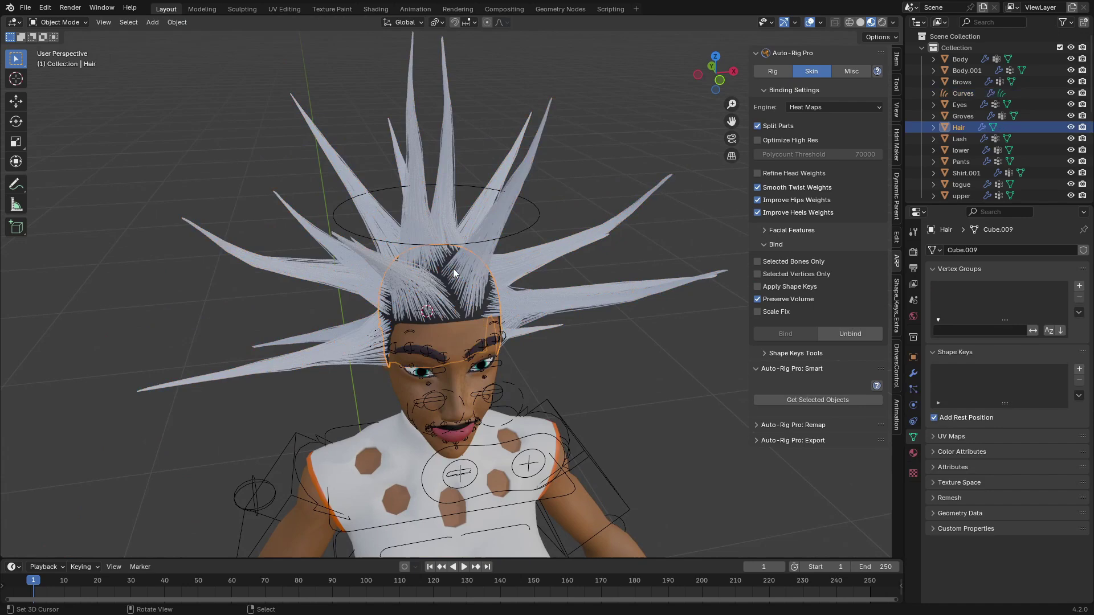
{"action": "left_click", "coordinate": [337, 210], "text": "shift"}
{"action": "left_click", "coordinate": [57, 60]}
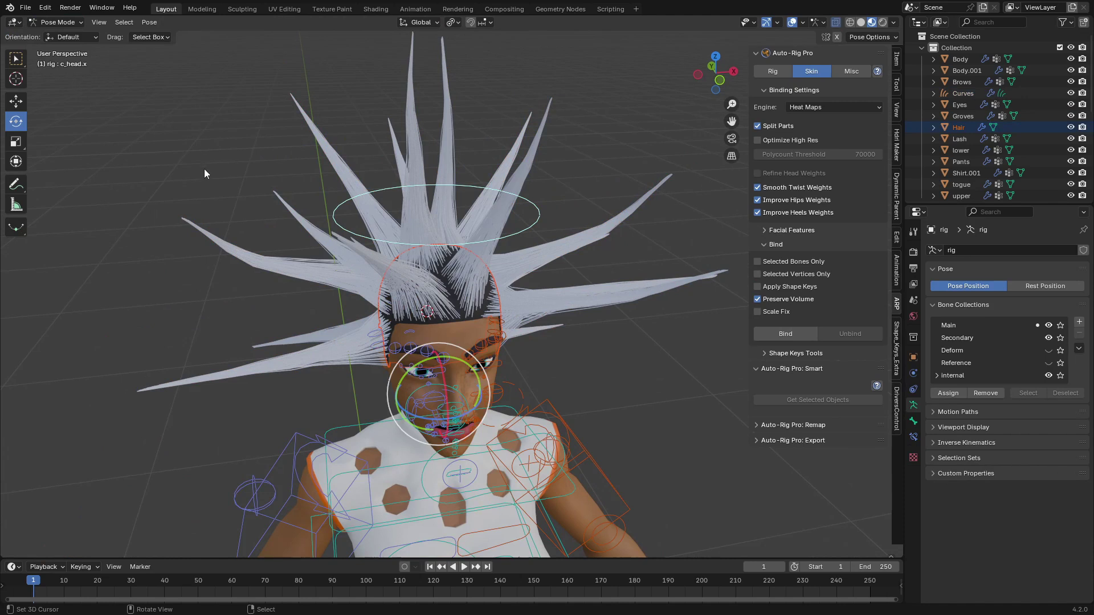
{"action": "key", "text": "ctrl+p"}
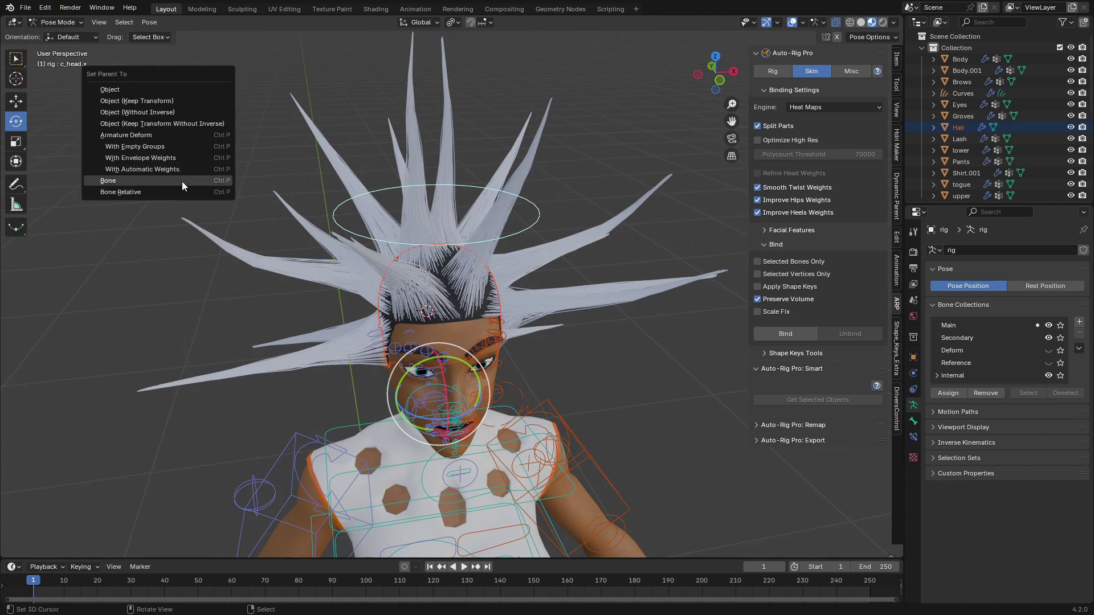
{"action": "left_click", "coordinate": [182, 180]}
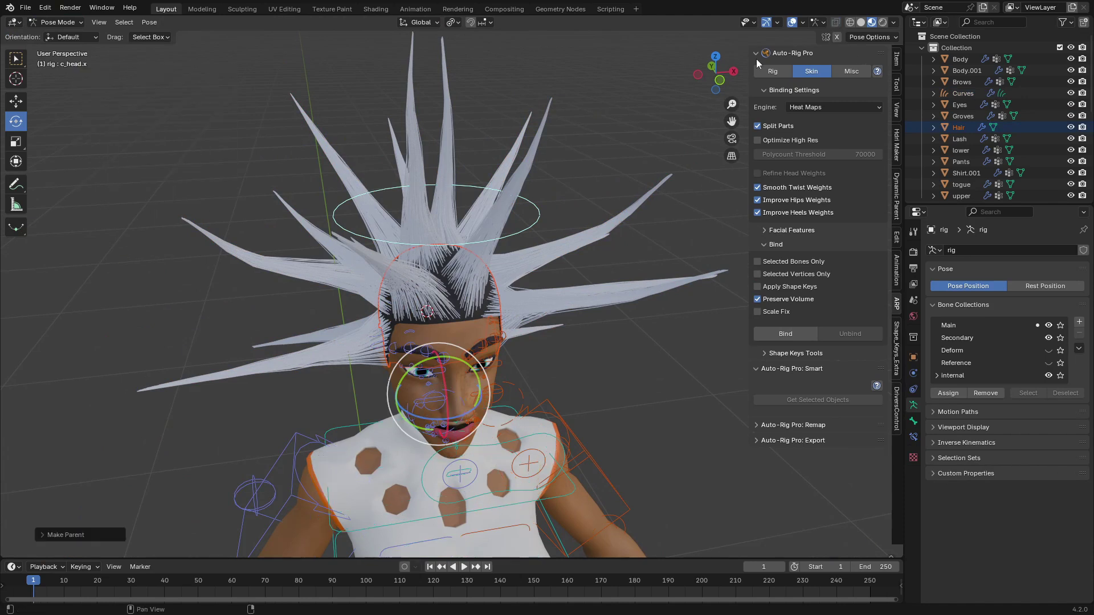
- Parent the Curves hair object to the rig's c_head.x controller with the Bone option
{"action": "left_click", "coordinate": [49, 12]}
{"action": "left_click", "coordinate": [91, 150]}
{"action": "right_click", "coordinate": [311, 116]}
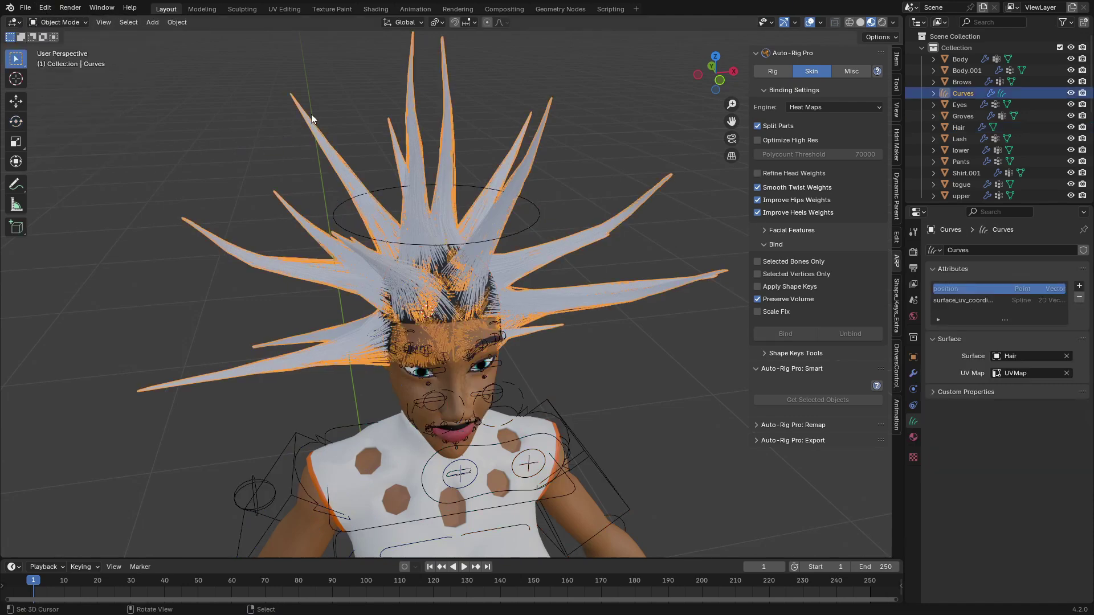
{"action": "key", "text": "ctrl+shift+z"}
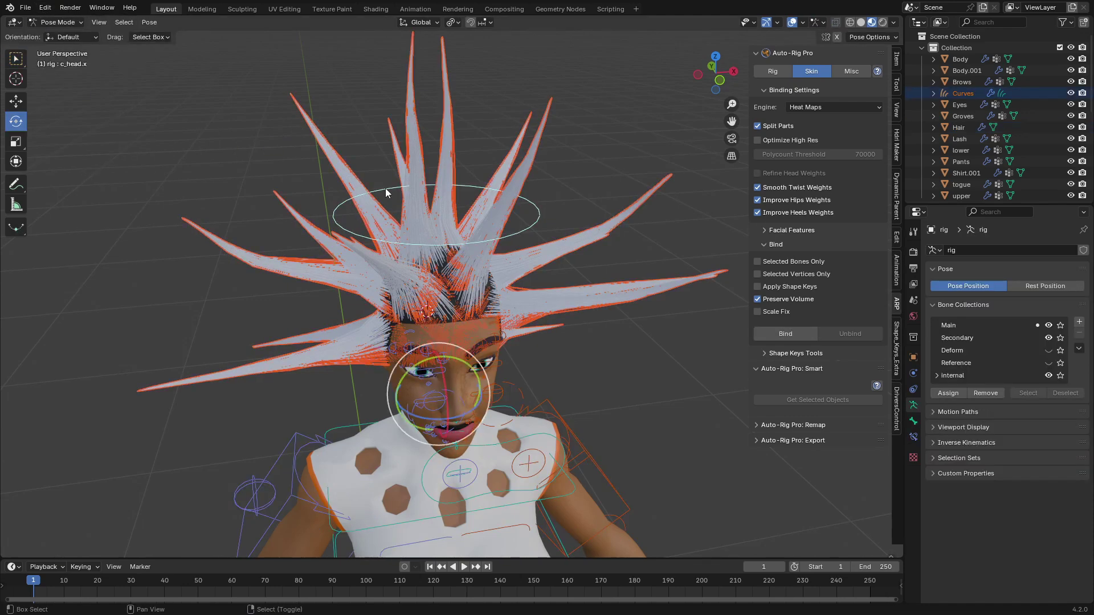
{"action": "key", "text": "ctrl+p"}
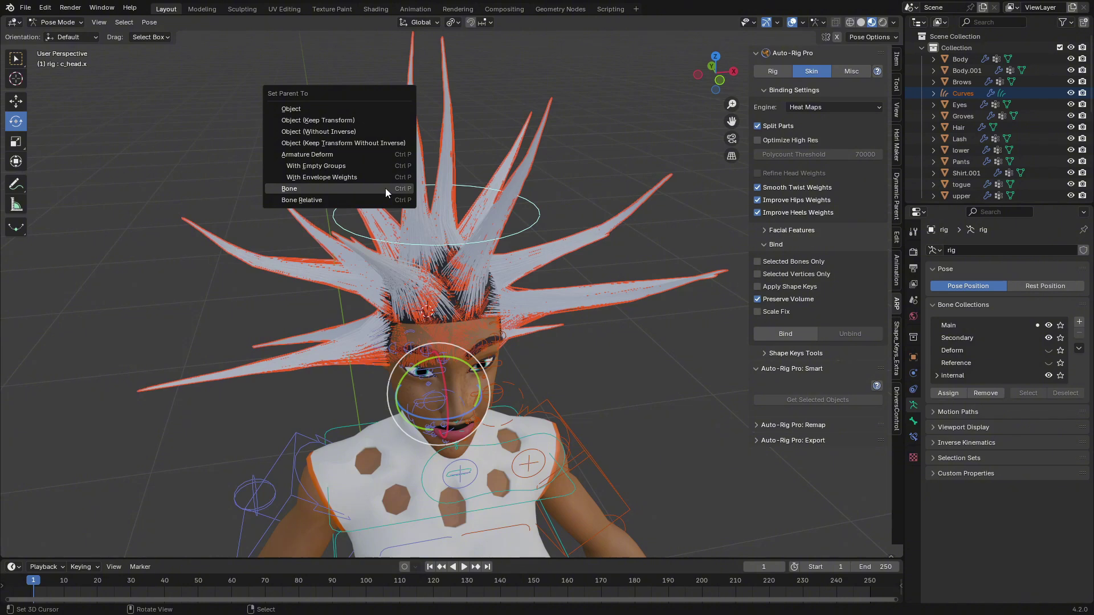
{"action": "left_click", "coordinate": [385, 188]}
{"action": "left_click", "coordinate": [626, 400]}
- Rotate the c_head.x controller to test whether the hair follows the head
{"action": "right_click", "coordinate": [530, 227]}
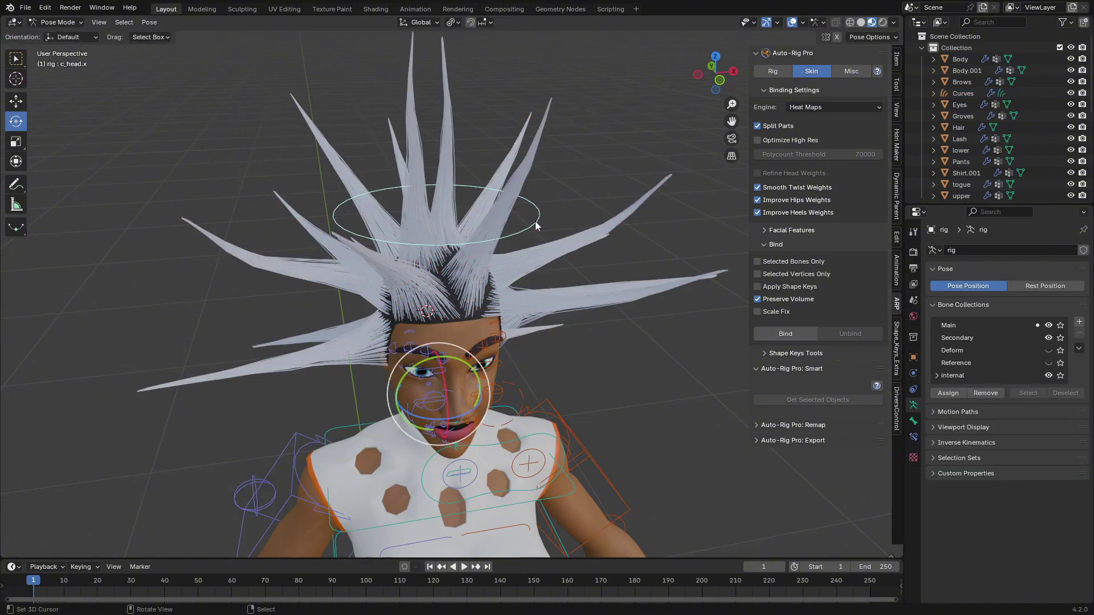
{"action": "middle_click_drag", "start_coordinate": [538, 347], "coordinate": [520, 333]}
{"action": "key", "text": "r"}
{"action": "right_click", "coordinate": [457, 261]}
{"action": "middle_click_drag", "start_coordinate": [457, 261], "coordinate": [378, 178]}
{"action": "key", "text": "r"}
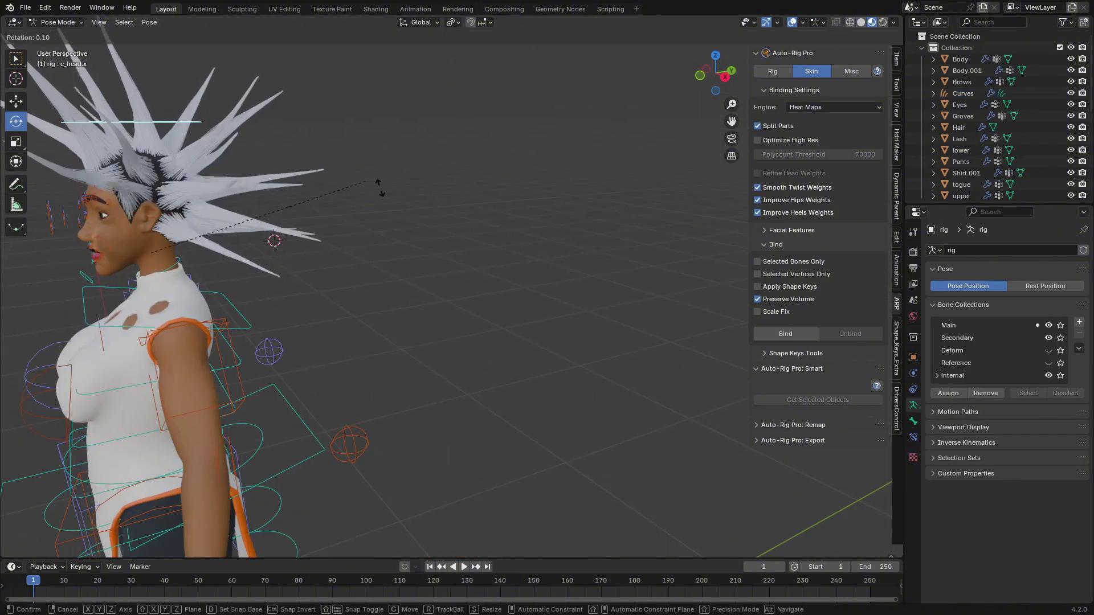
{"action": "left_click", "coordinate": [360, 262]}
{"action": "middle_click_drag", "start_coordinate": [360, 262], "coordinate": [438, 386]}
{"action": "right_click", "coordinate": [469, 374]}
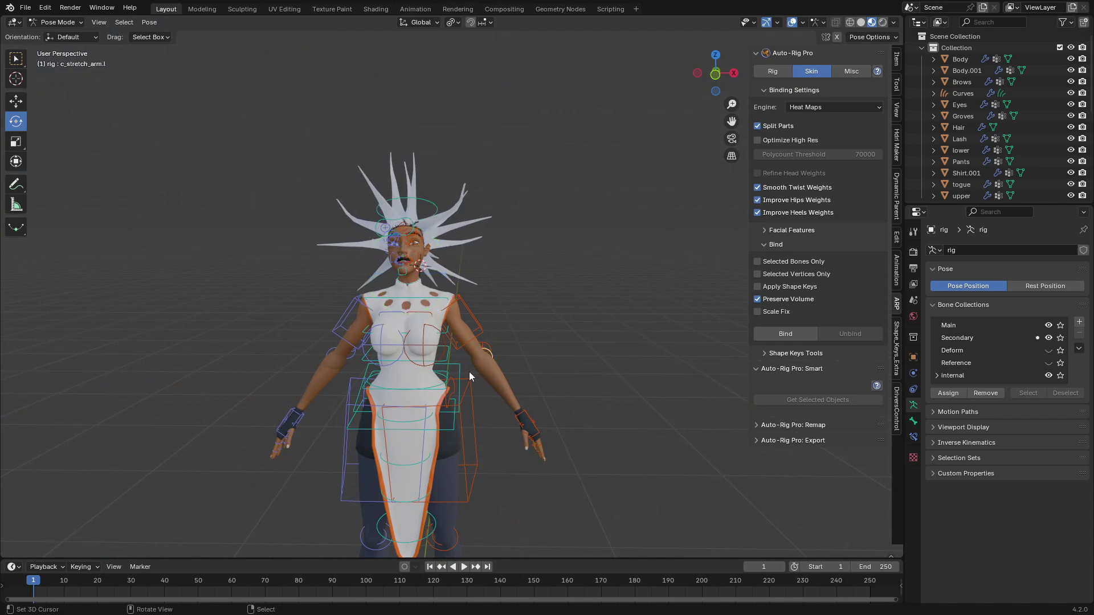
- Try moving the c_foot_ik.l controller to test the left leg
{"action": "right_click", "coordinate": [456, 388]}
{"action": "scroll", "coordinate": [482, 393], "scroll_direction": "down", "scroll_amount": 5}
{"action": "middle_click_drag", "start_coordinate": [473, 431], "coordinate": [469, 388], "text": "shift"}
{"action": "scroll", "coordinate": [470, 389], "scroll_direction": "up", "scroll_amount": 5}
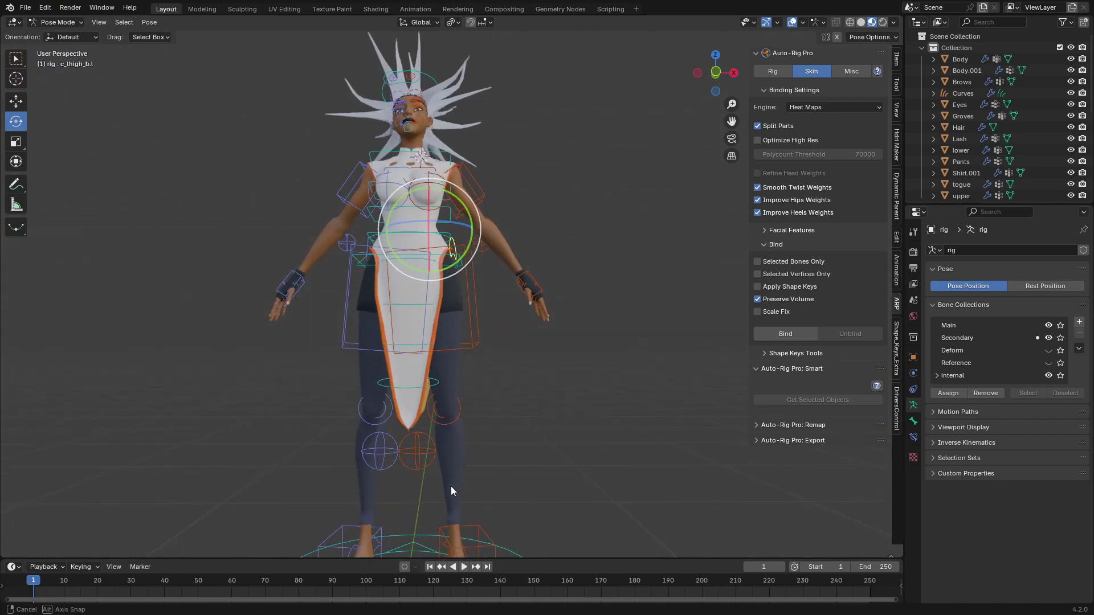
{"action": "left_click", "coordinate": [462, 539]}
{"action": "key", "text": "g"}
{"action": "right_click", "coordinate": [602, 445]}
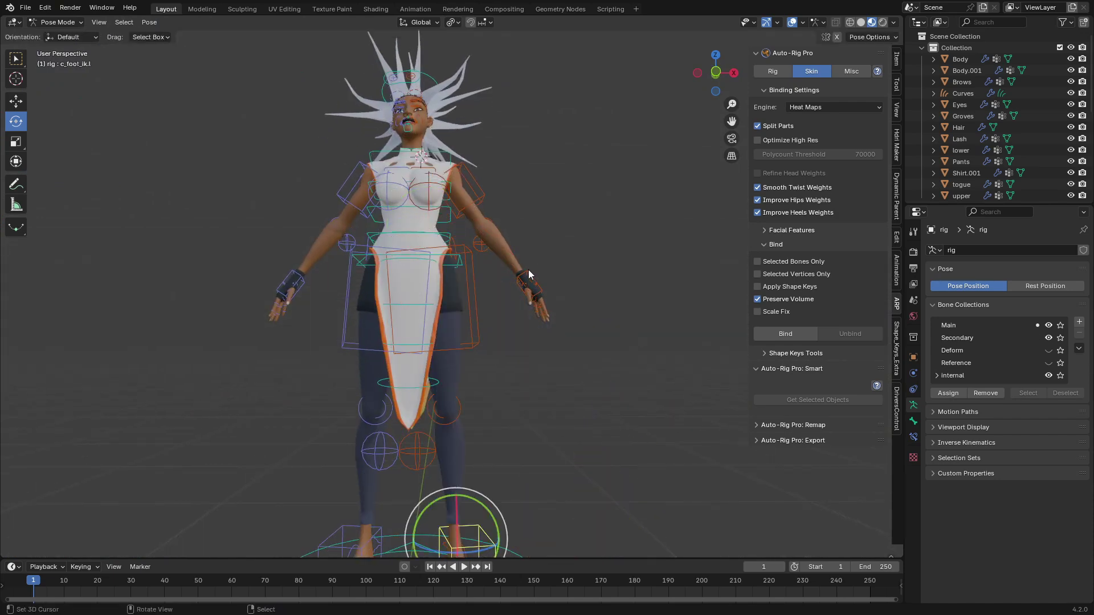
- Move and rotate the c_hand_ik.l controller to test how the left arm and wrist deform
{"action": "left_click", "coordinate": [528, 274]}
{"action": "middle_click_drag", "start_coordinate": [528, 274], "coordinate": [396, 302]}
{"action": "key", "text": "g"}
{"action": "left_click", "coordinate": [350, 271]}
{"action": "key", "text": "r"}
{"action": "left_click", "coordinate": [353, 363]}
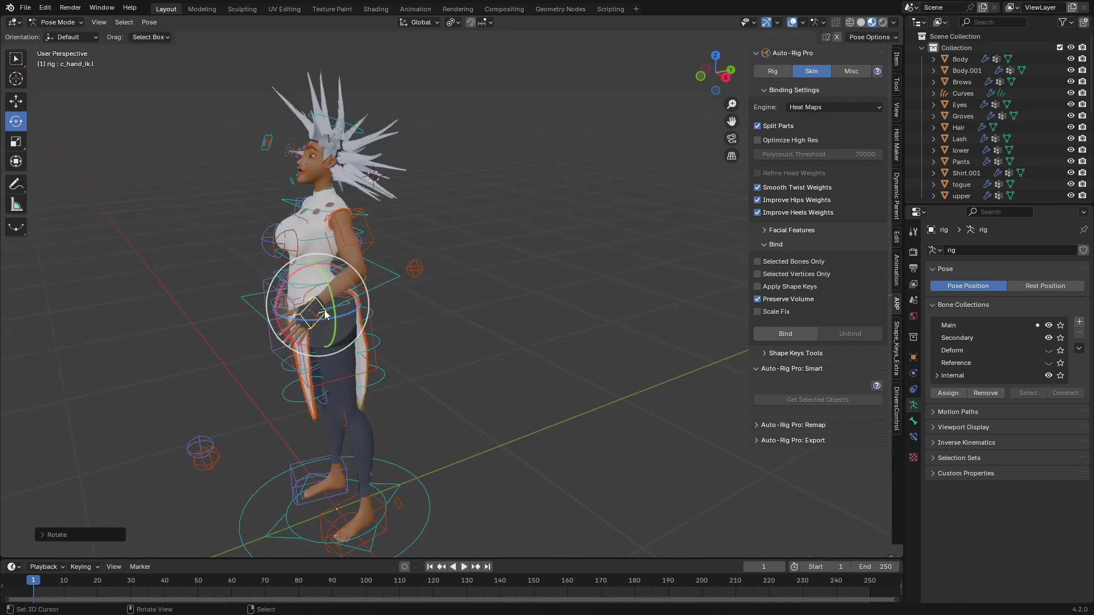
{"action": "scroll", "coordinate": [399, 319], "scroll_direction": "up", "scroll_amount": 6}
{"action": "key", "text": "alt+z"}
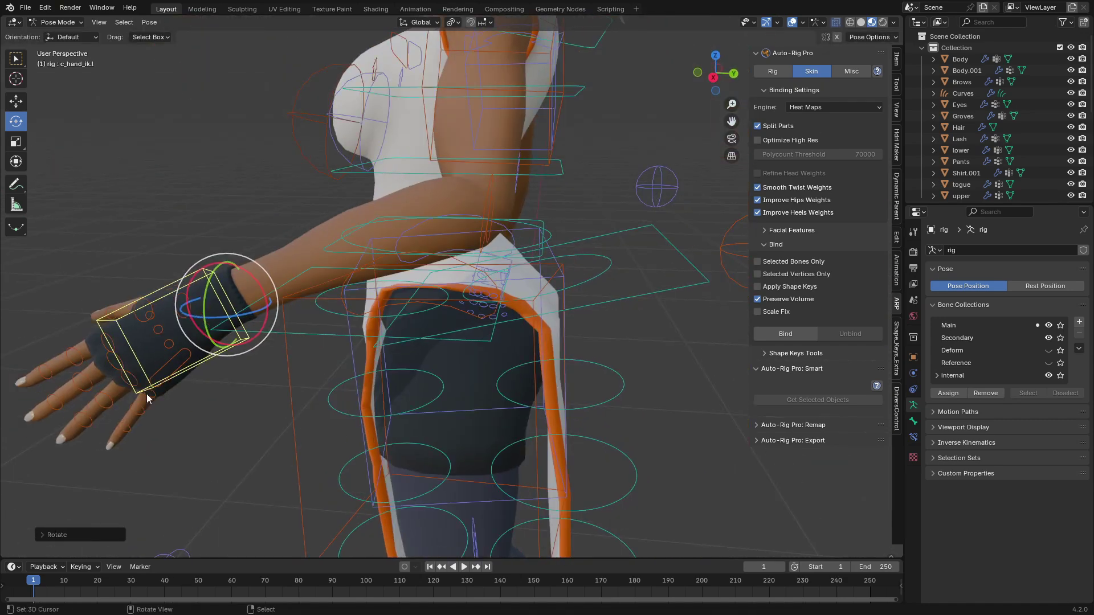
- Select the left hand's finger controllers, set the transform orientation to Local and change the pivot point
{"action": "right_click", "coordinate": [149, 394]}
{"action": "right_click", "coordinate": [107, 343], "text": "shift"}
{"action": "left_click", "coordinate": [453, 22]}
{"action": "left_click", "coordinate": [494, 51]}
{"action": "left_click", "coordinate": [419, 22]}
{"action": "left_click", "coordinate": [416, 64]}
{"action": "left_click", "coordinate": [454, 24]}
{"action": "left_click", "coordinate": [489, 76]}
- Rotate the left-hand finger controllers to test how the fingers bend
{"action": "key", "text": "r"}
{"action": "middle_click_drag", "start_coordinate": [240, 239], "coordinate": [470, 330]}
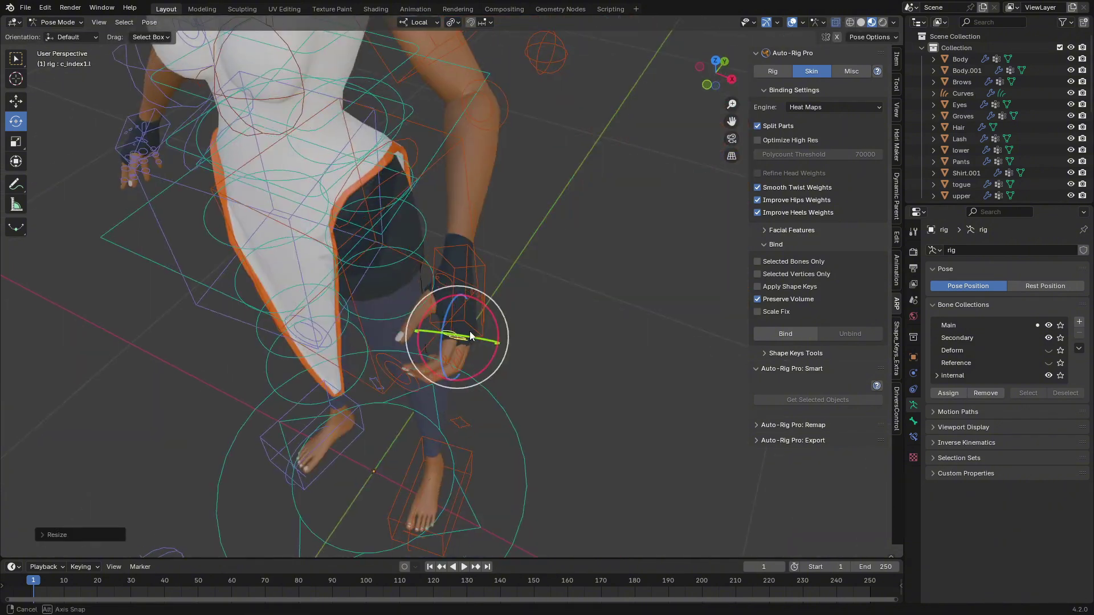
{"action": "key", "text": "r"}
{"action": "left_click", "coordinate": [617, 400]}
- Pose the c_head.x controller and the mouth controllers to test the head and face deformation
{"action": "middle_click_drag", "start_coordinate": [618, 400], "coordinate": [356, 201]}
{"action": "right_click", "coordinate": [356, 200]}
{"action": "left_click_drag", "start_coordinate": [356, 202], "coordinate": [370, 211]}
{"action": "middle_click_drag", "start_coordinate": [371, 211], "coordinate": [418, 308]}
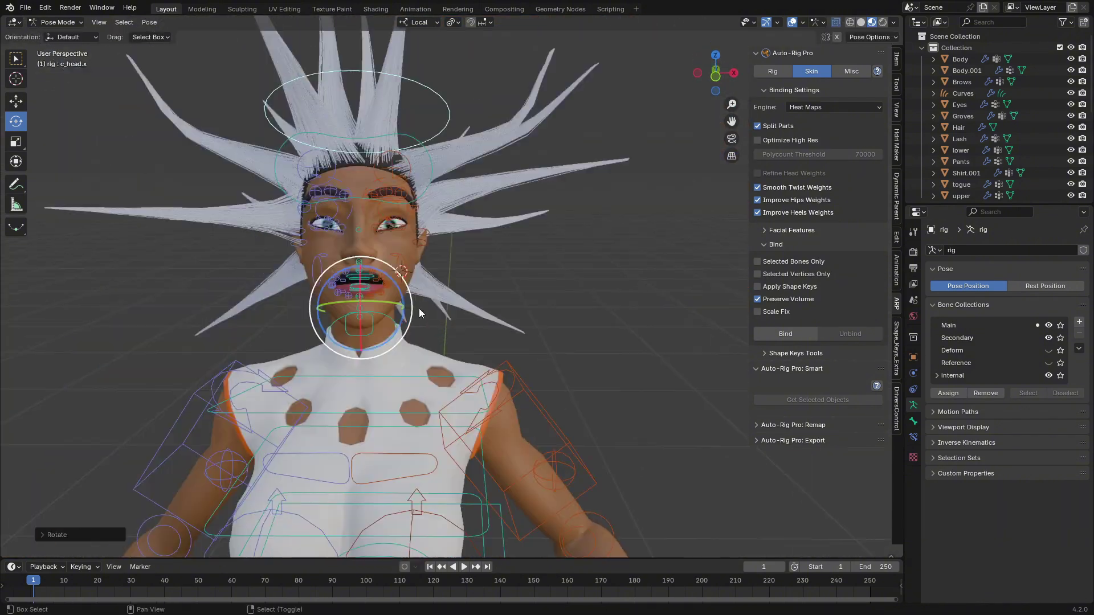
{"action": "scroll", "coordinate": [420, 309], "scroll_direction": "up", "scroll_amount": 4}
{"action": "right_click_drag", "start_coordinate": [285, 325], "coordinate": [296, 371]}
{"action": "middle_click_drag", "start_coordinate": [296, 370], "coordinate": [137, 288]}
{"action": "middle_click_drag", "start_coordinate": [137, 288], "coordinate": [354, 268], "text": "shift"}
{"action": "right_click_drag", "start_coordinate": [355, 268], "coordinate": [364, 279]}
- Reset the location and rotation of all the rig's controllers
{"action": "key", "text": "a"}
{"action": "key", "text": "alt+g"}
{"action": "key", "text": "alt+r"}
{"action": "scroll", "coordinate": [463, 280], "scroll_direction": "down", "scroll_amount": 4}
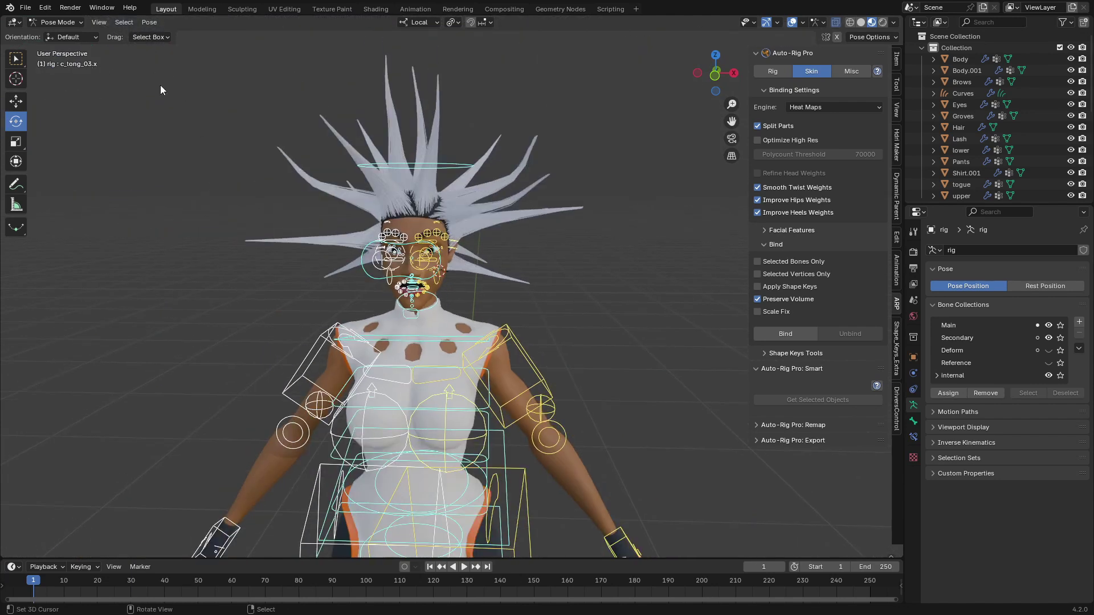
{"action": "scroll", "coordinate": [487, 375], "scroll_direction": "down", "scroll_amount": 4}
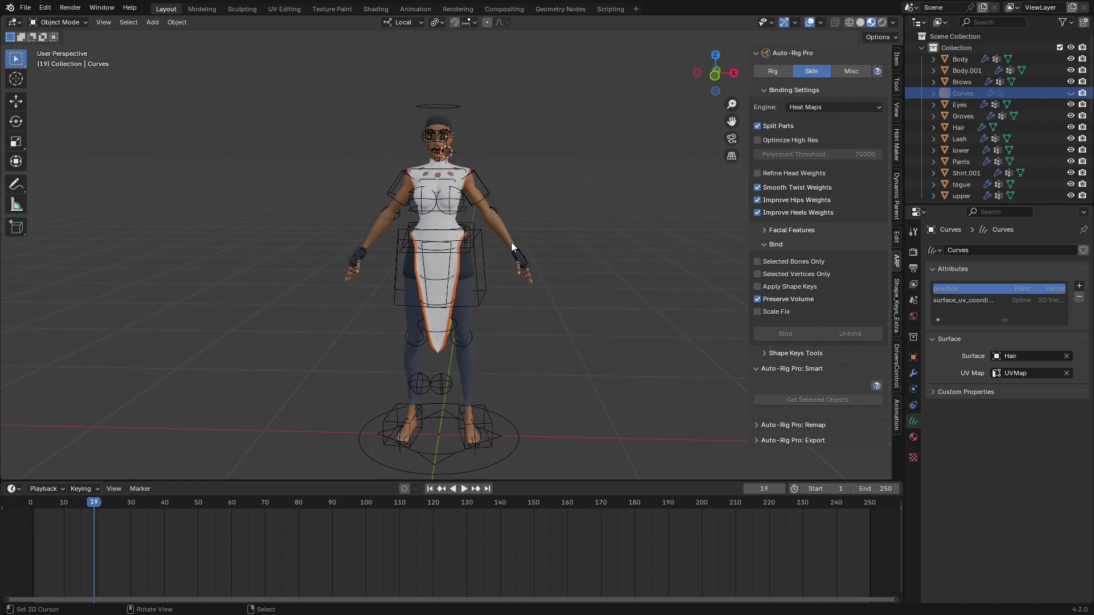
- Save the file, then select the rig and view it from the front
{"action": "key", "text": "ctrl+s"}
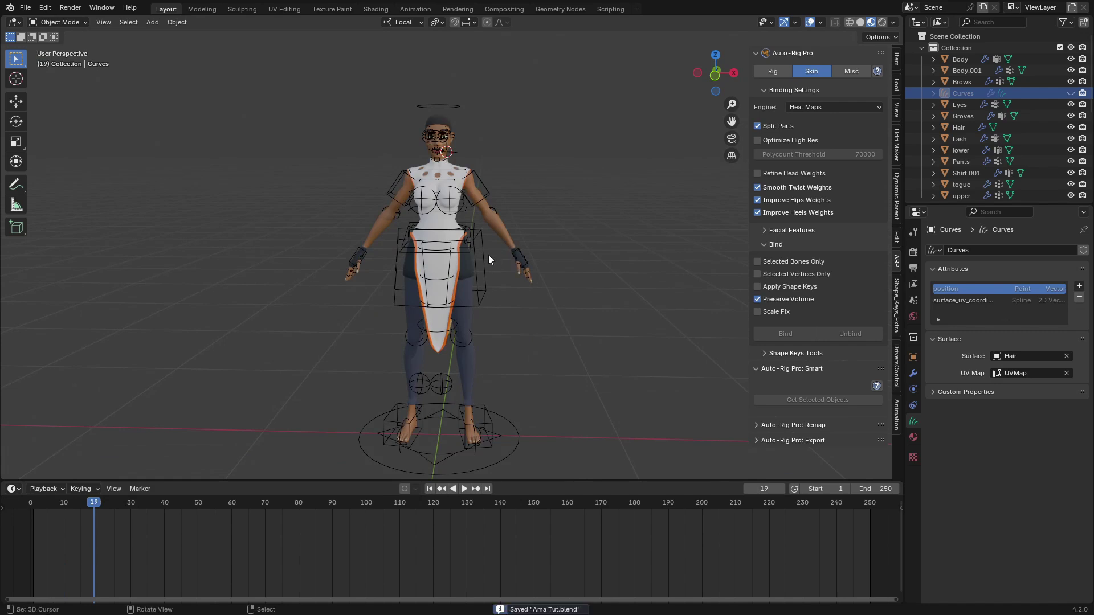
{"action": "left_click", "coordinate": [486, 253]}
{"action": "key", "text": "KP_1"}
{"action": "scroll", "coordinate": [485, 251], "scroll_direction": "up", "scroll_amount": 5}
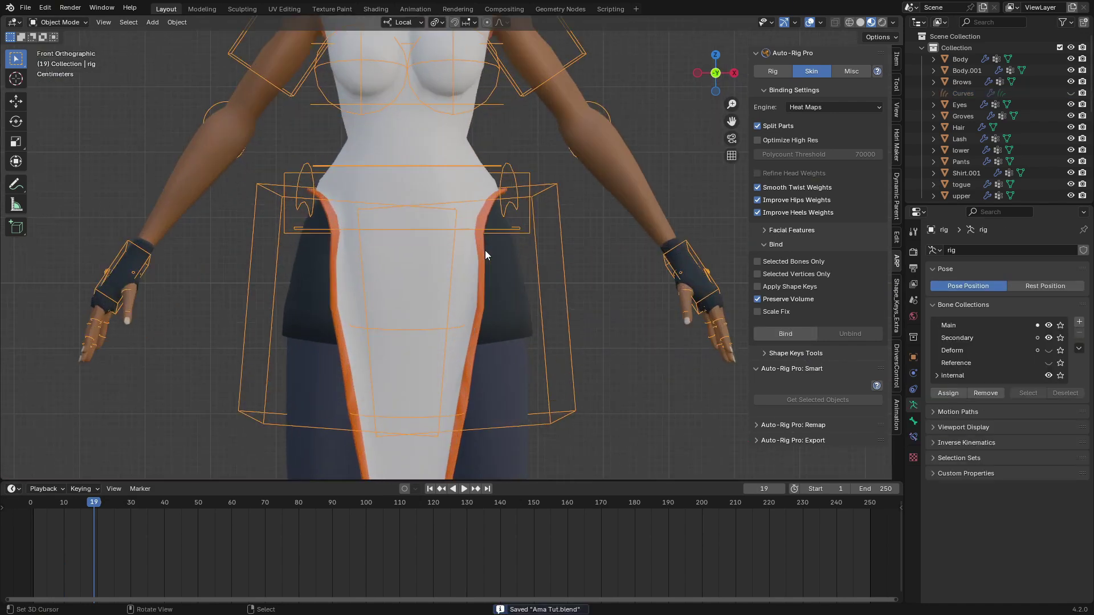
{"action": "middle_click_drag", "start_coordinate": [442, 181], "coordinate": [437, 350], "text": "shift"}
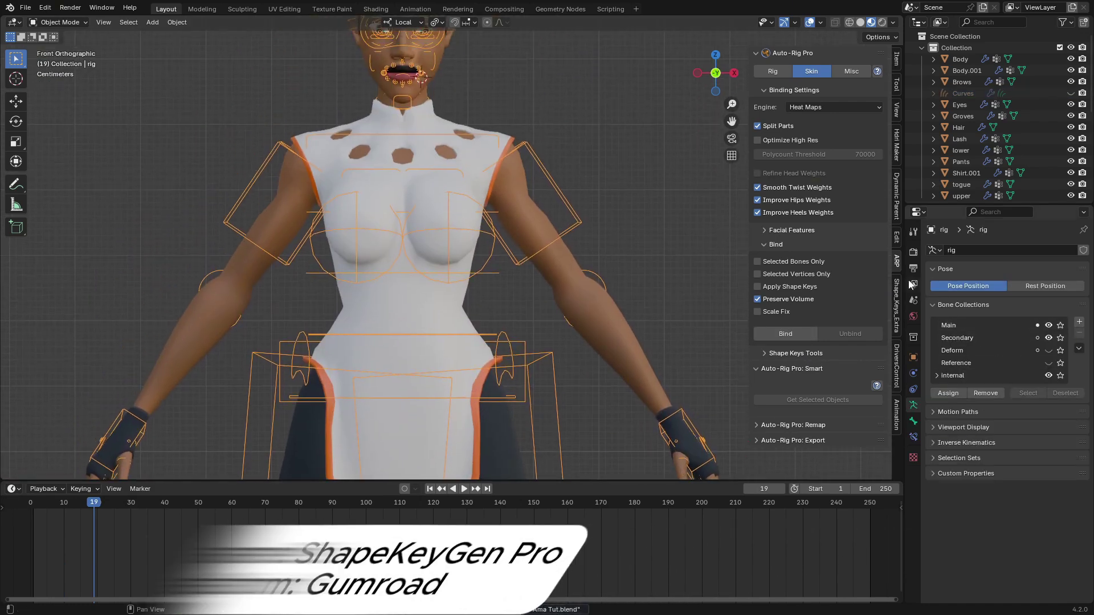
{"action": "left_click", "coordinate": [45, 7]}
{"action": "scroll", "coordinate": [443, 304], "scroll_direction": "down", "scroll_amount": 4}
{"action": "middle_click_drag", "start_coordinate": [443, 304], "coordinate": [442, 234], "text": "shift"}
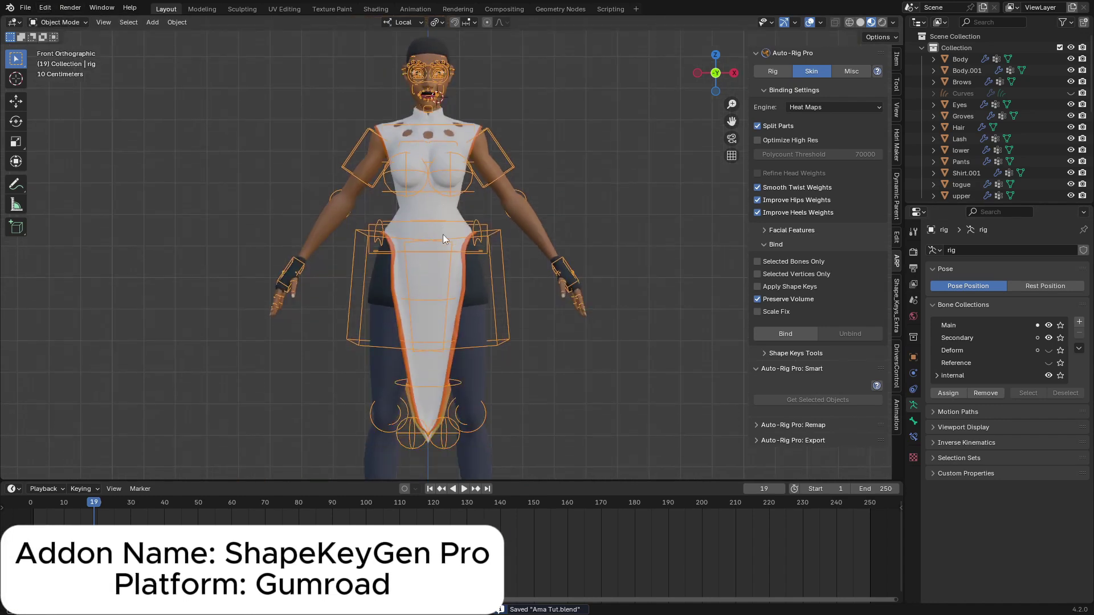
- Return to frame 1 and show the ShapeKeyGen Pro animation tools with R_ShapeKeys as the target rig
{"action": "left_click", "coordinate": [428, 488]}
{"action": "left_click", "coordinate": [897, 416]}
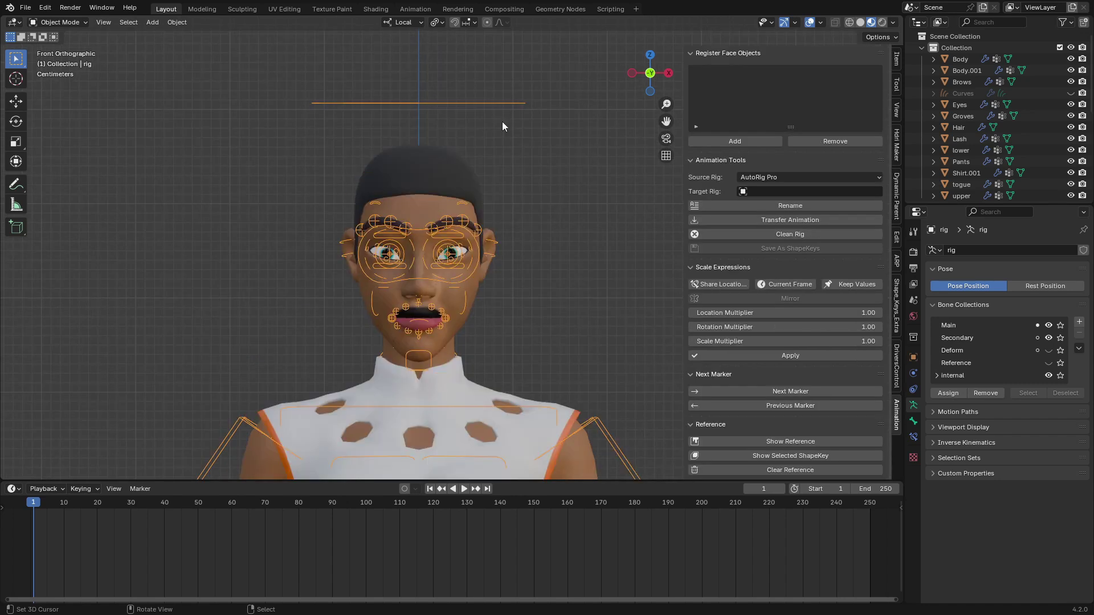
{"action": "scroll", "coordinate": [501, 121], "scroll_direction": "down", "scroll_amount": 3}
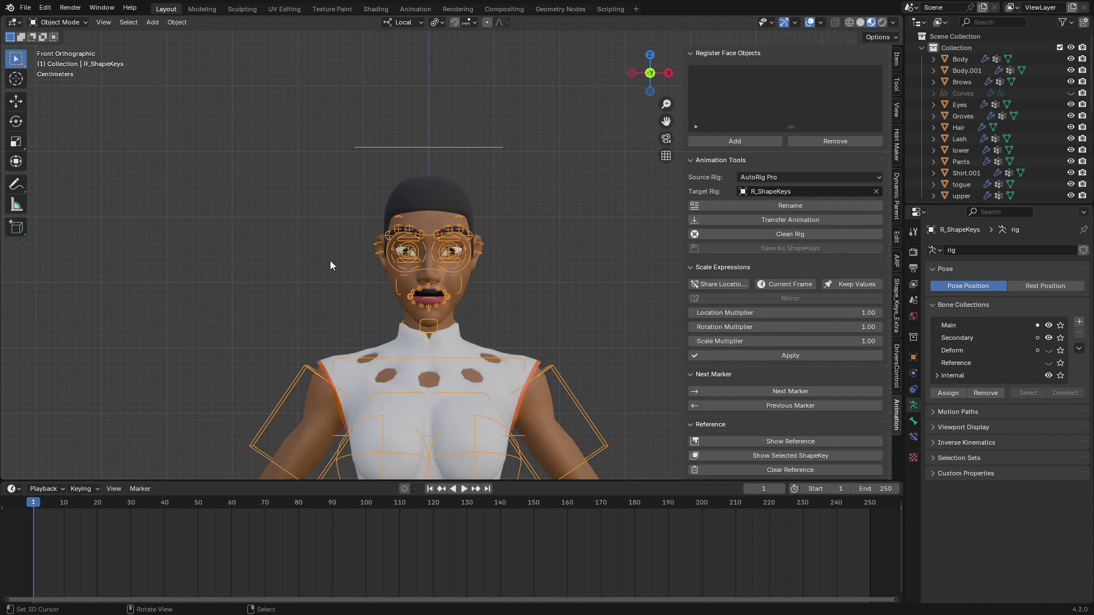
{"action": "scroll", "coordinate": [399, 262], "scroll_direction": "up", "scroll_amount": 3}
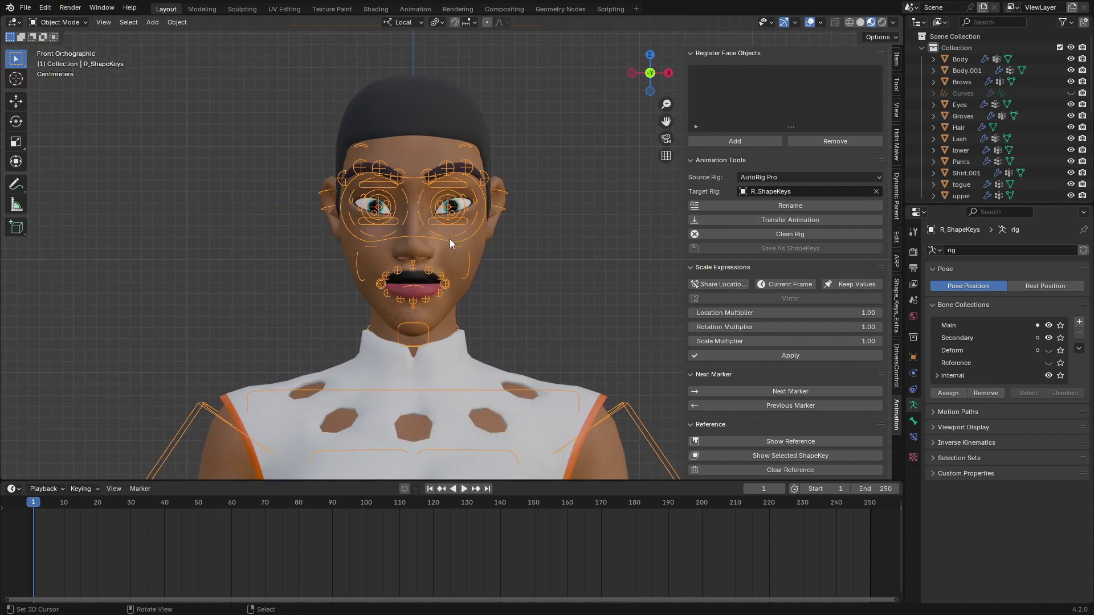
- Register the Body mesh as a face object
{"action": "left_click", "coordinate": [450, 238]}
{"action": "key", "text": "g"}
{"action": "right_click", "coordinate": [484, 339]}
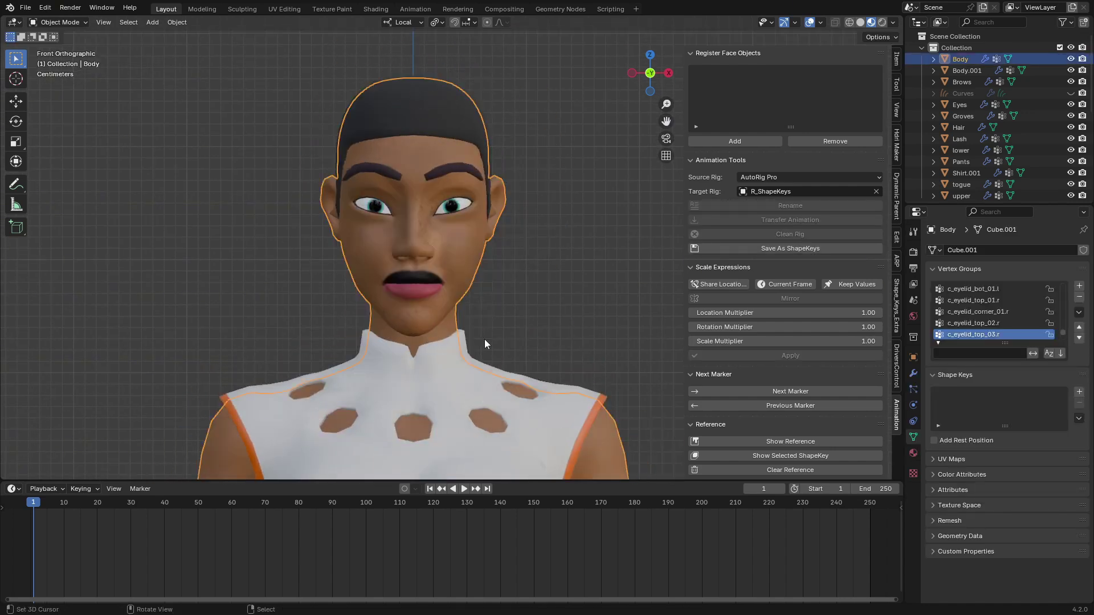
{"action": "scroll", "coordinate": [488, 351], "scroll_direction": "down", "scroll_amount": 3}
{"action": "key", "text": "g"}
{"action": "key", "text": "Escape"}
{"action": "left_click", "coordinate": [731, 141]}
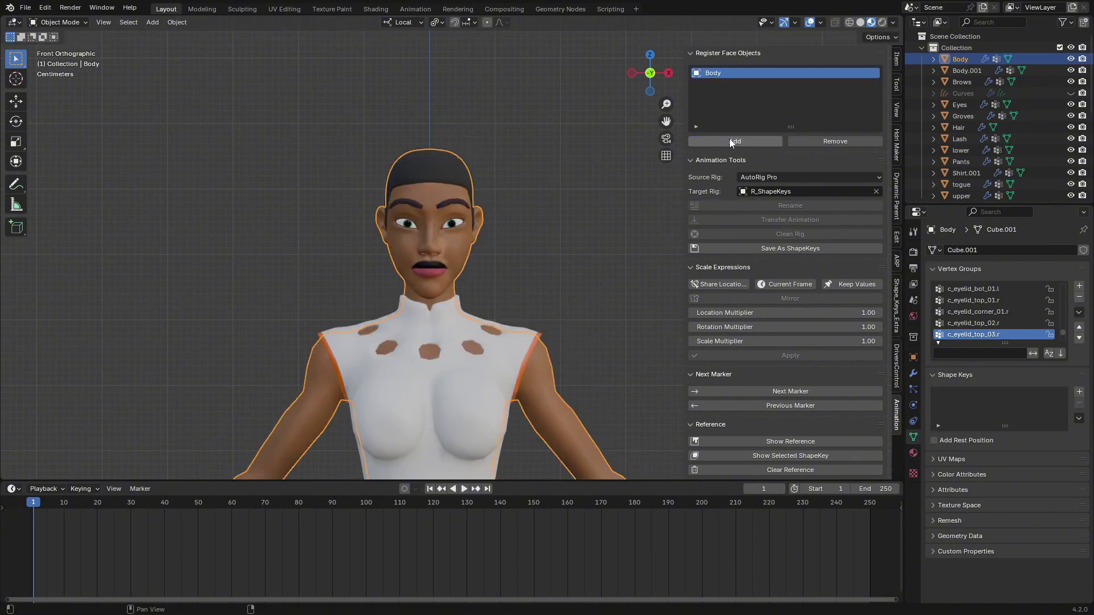
- Register the Eyes and Lash meshes as face objects, hiding the already registered meshes to reach them
{"action": "scroll", "coordinate": [487, 248], "scroll_direction": "up", "scroll_amount": 2}
{"action": "key", "text": "h"}
{"action": "left_click", "coordinate": [459, 221]}
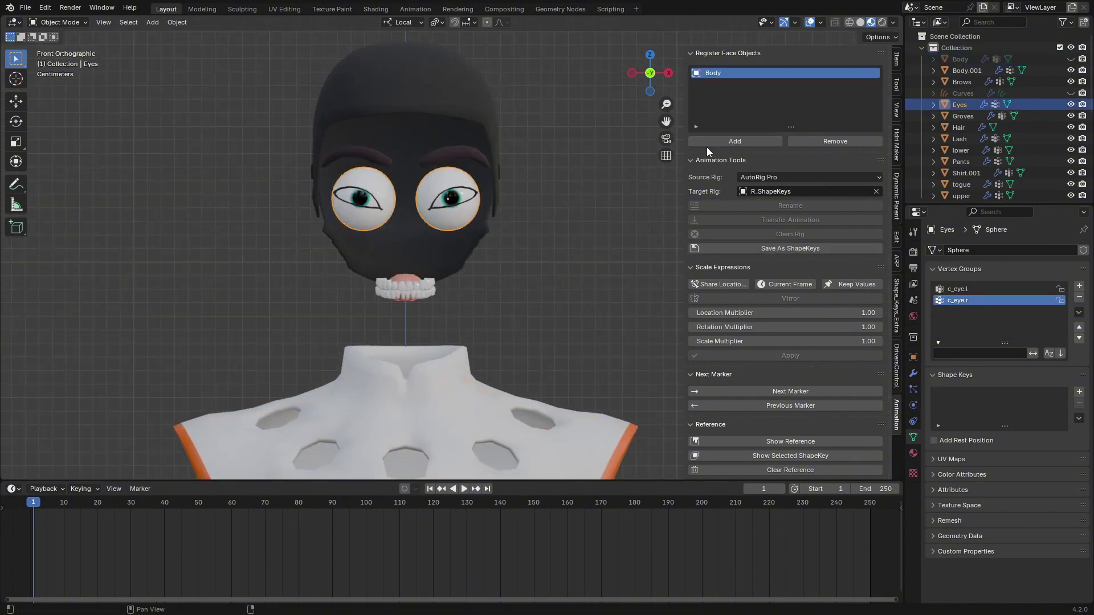
{"action": "left_click", "coordinate": [707, 143]}
{"action": "scroll", "coordinate": [584, 200], "scroll_direction": "up", "scroll_amount": 2}
{"action": "key", "text": "h"}
{"action": "left_click", "coordinate": [294, 148]}
{"action": "left_click", "coordinate": [698, 140]}
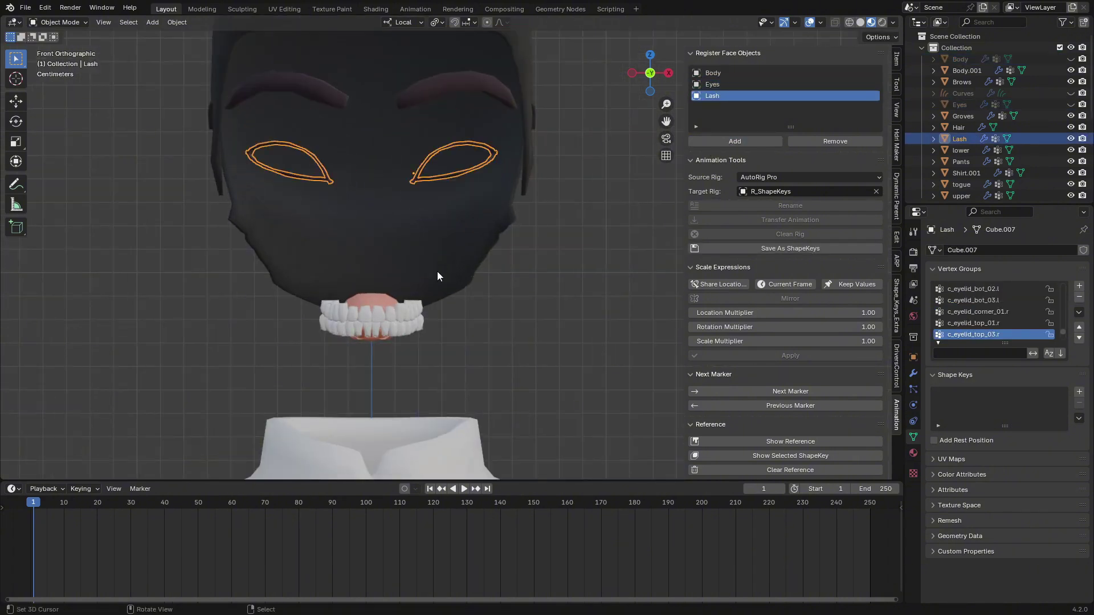
- Hide the lashes and register the upper and lower teeth meshes as face objects
{"action": "key", "text": "h"}
{"action": "left_click", "coordinate": [406, 308]}
{"action": "left_click", "coordinate": [706, 141]}
{"action": "key", "text": "h"}
{"action": "left_click", "coordinate": [381, 322]}
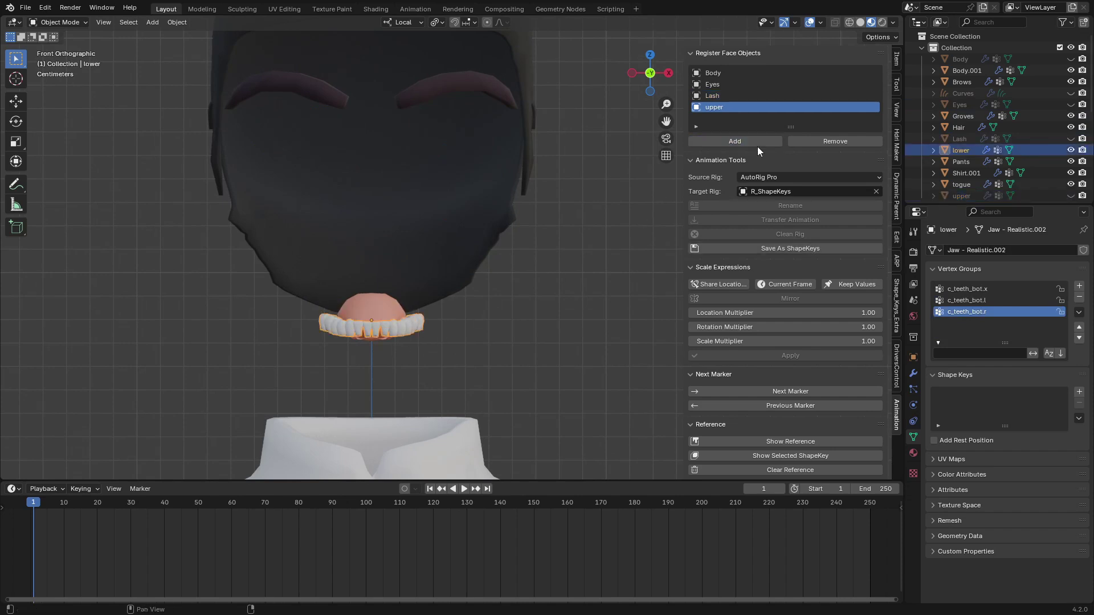
{"action": "left_click", "coordinate": [741, 143]}
- Hide the lower teeth and register the togue and Brows meshes as face objects
{"action": "key", "text": "h"}
{"action": "left_click", "coordinate": [382, 313]}
{"action": "left_click", "coordinate": [714, 145]}
{"action": "key", "text": "h"}
{"action": "left_click", "coordinate": [456, 91]}
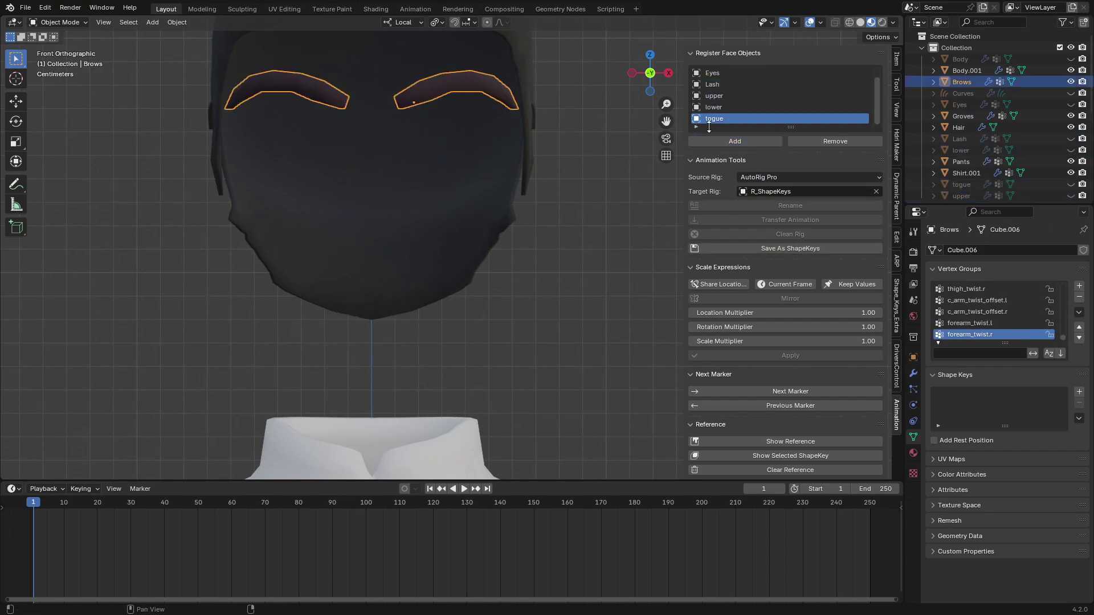
- Unhide all hidden objects, then hide only the Curves hair object again
{"action": "scroll", "coordinate": [450, 251], "scroll_direction": "down", "scroll_amount": 5}
{"action": "key", "text": "alt+h"}
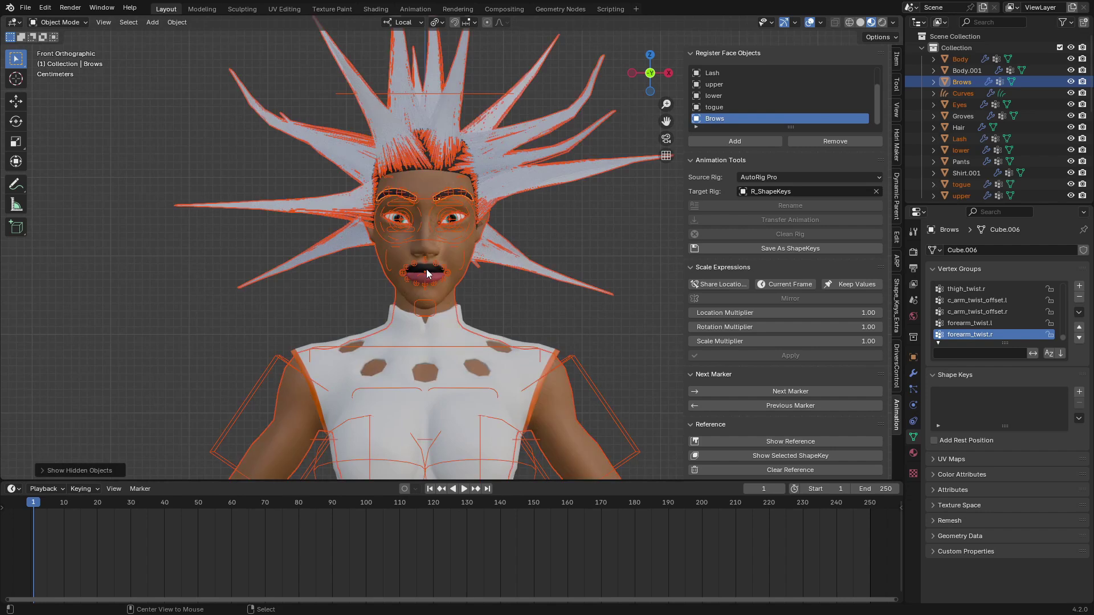
{"action": "left_click", "coordinate": [496, 166]}
{"action": "key", "text": "h"}
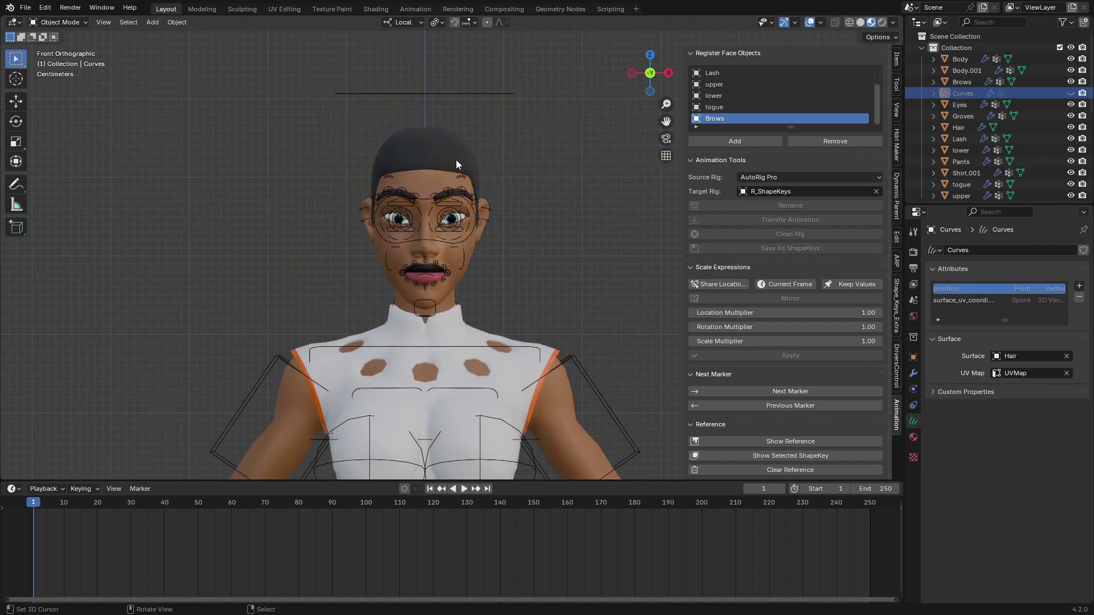
- Transfer the expression animation to the R_ShapeKeys rig with AutoRig Pro as the source rig
{"action": "left_click", "coordinate": [467, 240]}
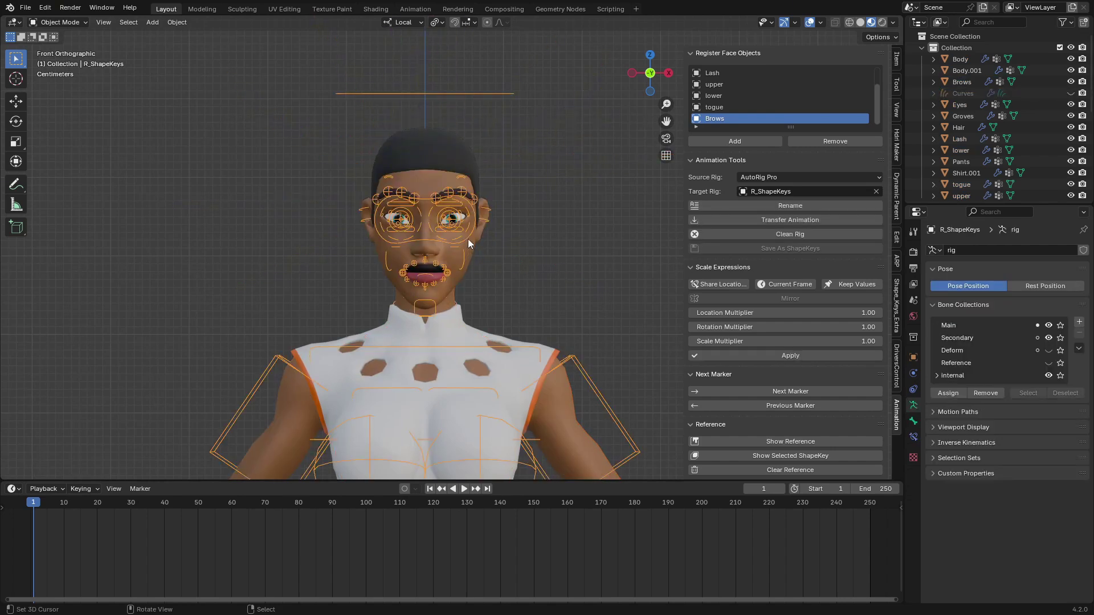
{"action": "scroll", "coordinate": [467, 242], "scroll_direction": "up", "scroll_amount": 5}
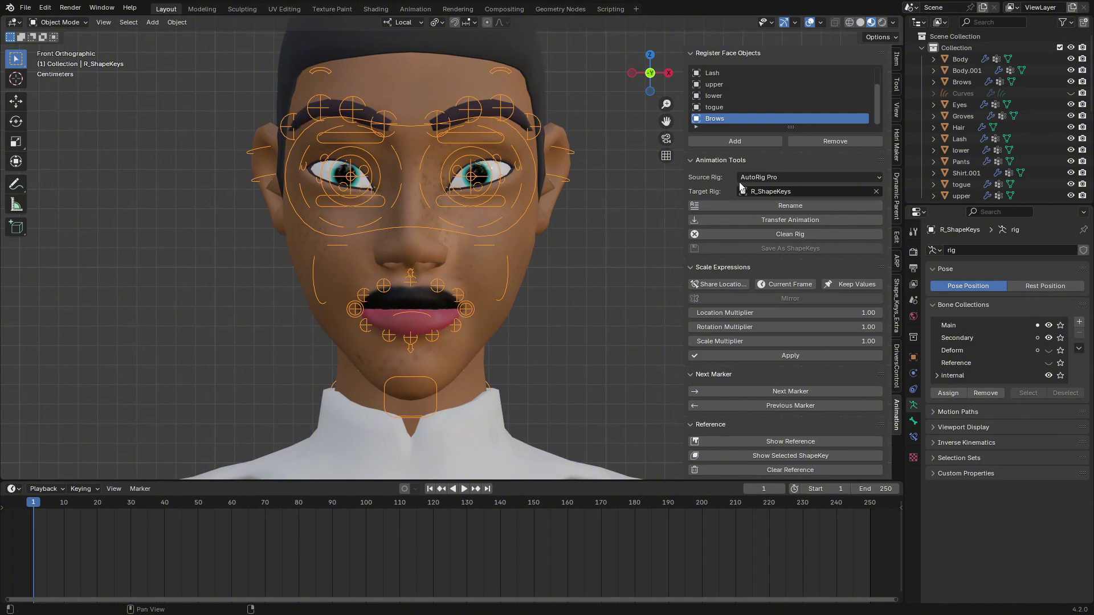
{"action": "left_click", "coordinate": [769, 177]}
{"action": "left_click", "coordinate": [763, 220]}
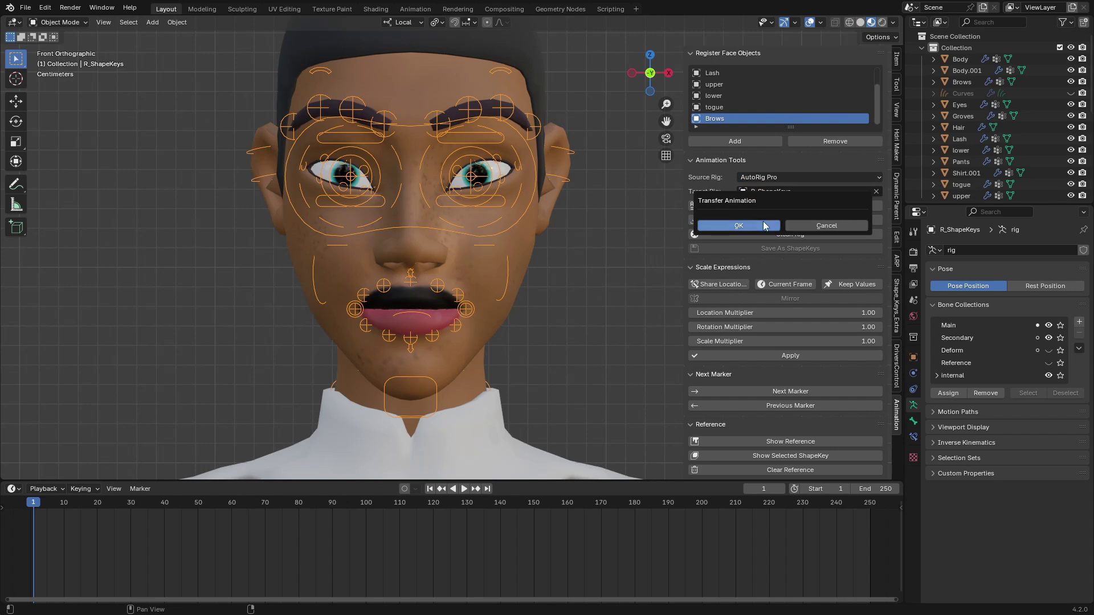
{"action": "left_click", "coordinate": [754, 228]}
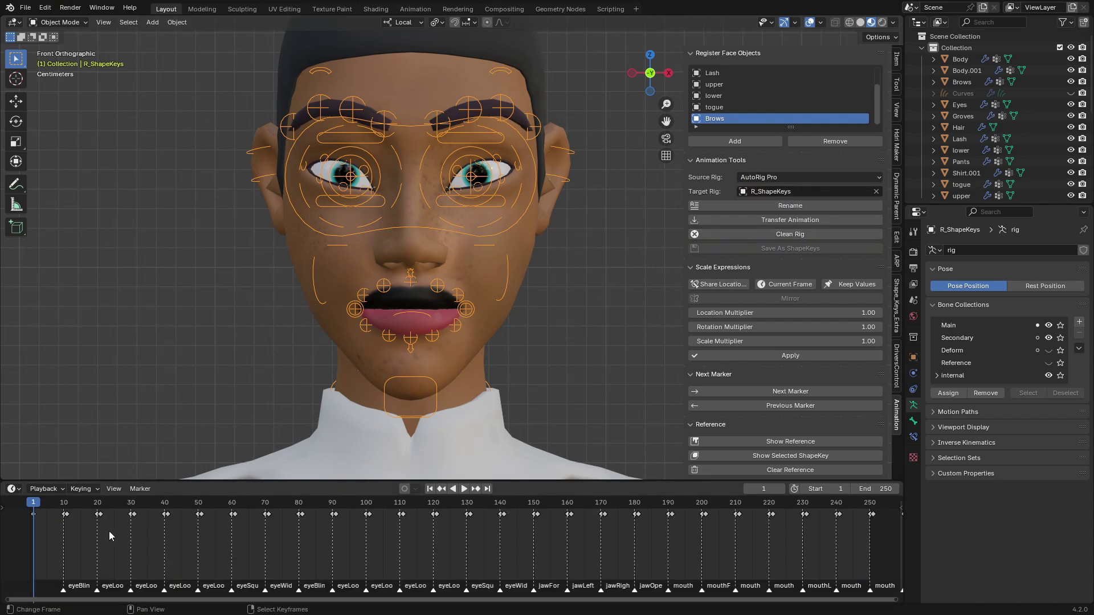
- Examine the transferred expression markers in the timeline and play the face animation
{"action": "middle_click_drag", "start_coordinate": [109, 532], "coordinate": [435, 559]}
{"action": "scroll", "coordinate": [435, 558], "scroll_direction": "up", "scroll_amount": 15}
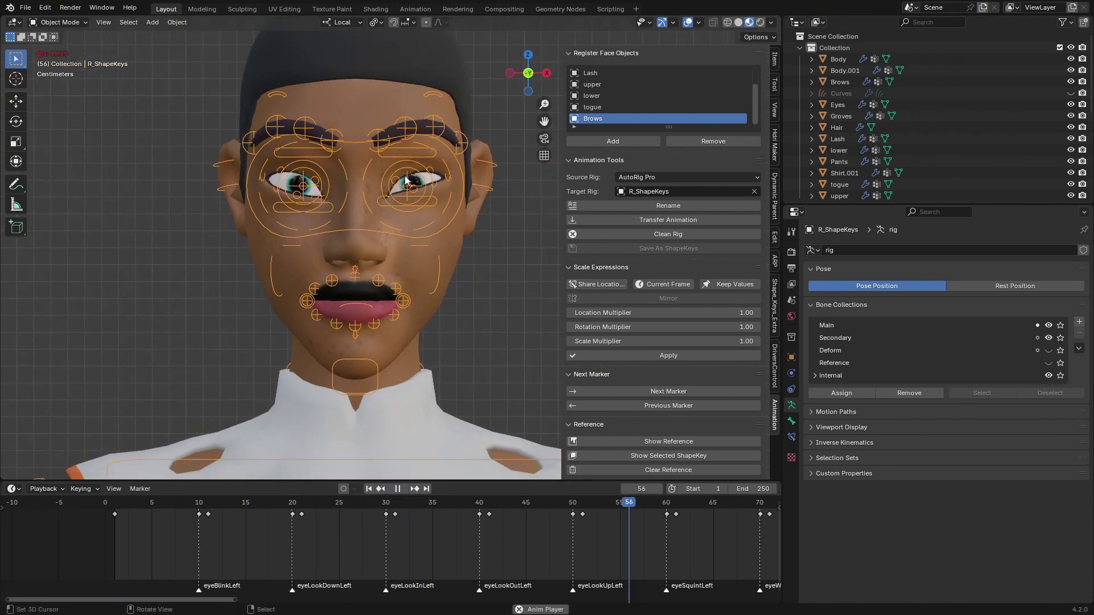
{"action": "scroll", "coordinate": [405, 180], "scroll_direction": "down", "scroll_amount": 4}
{"action": "scroll", "coordinate": [405, 180], "scroll_direction": "down", "scroll_amount": 3}
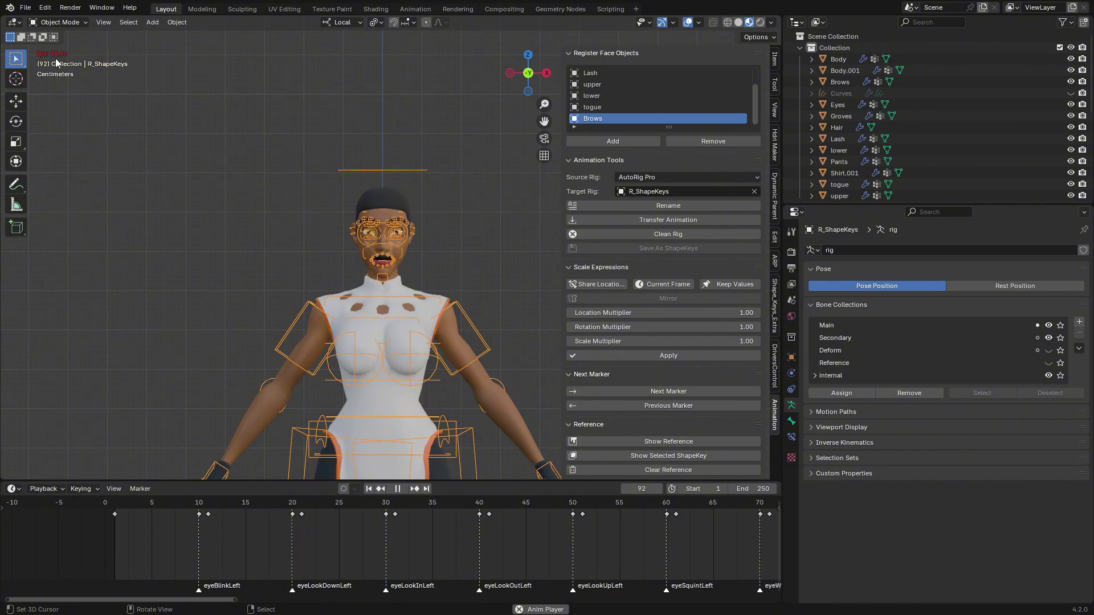
{"action": "key", "text": "space"}
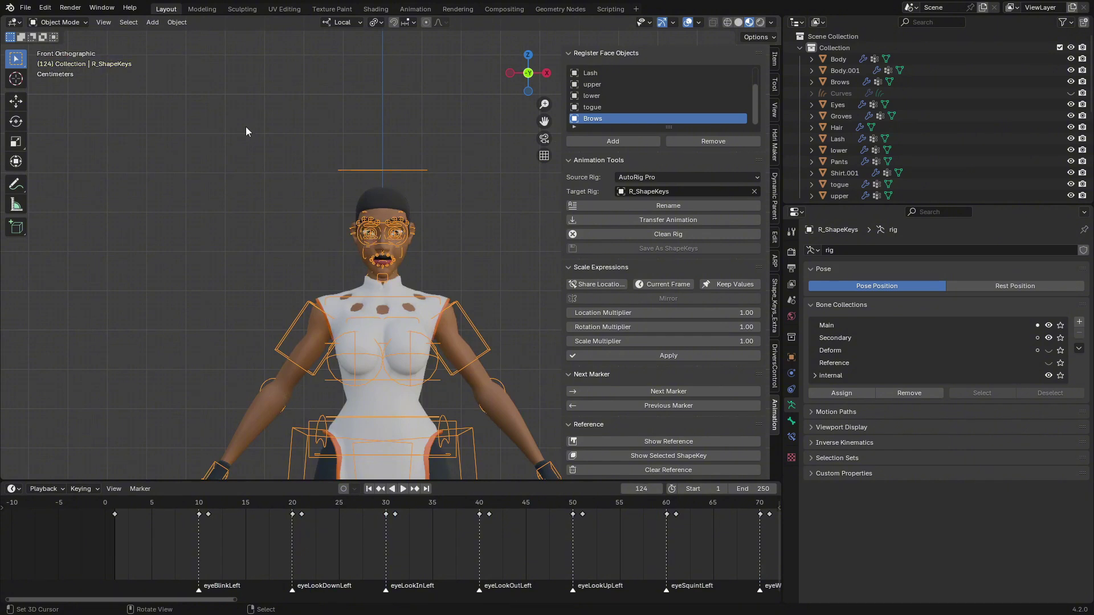
- Unhide the Curves hair, set its Interpolate Hair Curves viewport amount to 0, and hide it again
{"action": "key", "text": "alt+h"}
{"action": "left_click", "coordinate": [364, 121]}
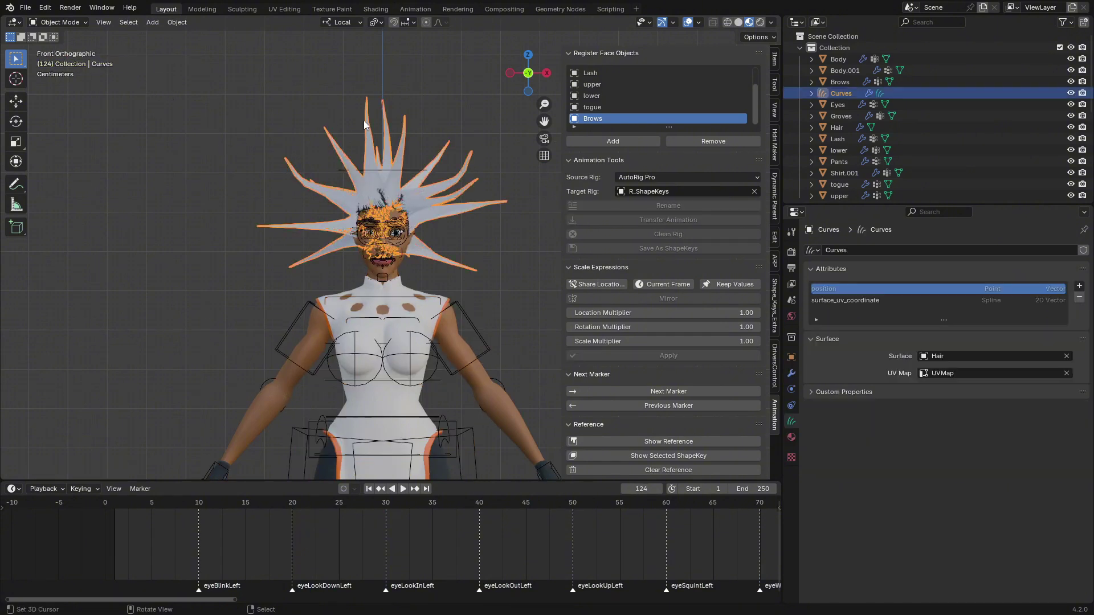
{"action": "left_click", "coordinate": [792, 373]}
{"action": "left_click_drag", "start_coordinate": [951, 516], "coordinate": [803, 516]}
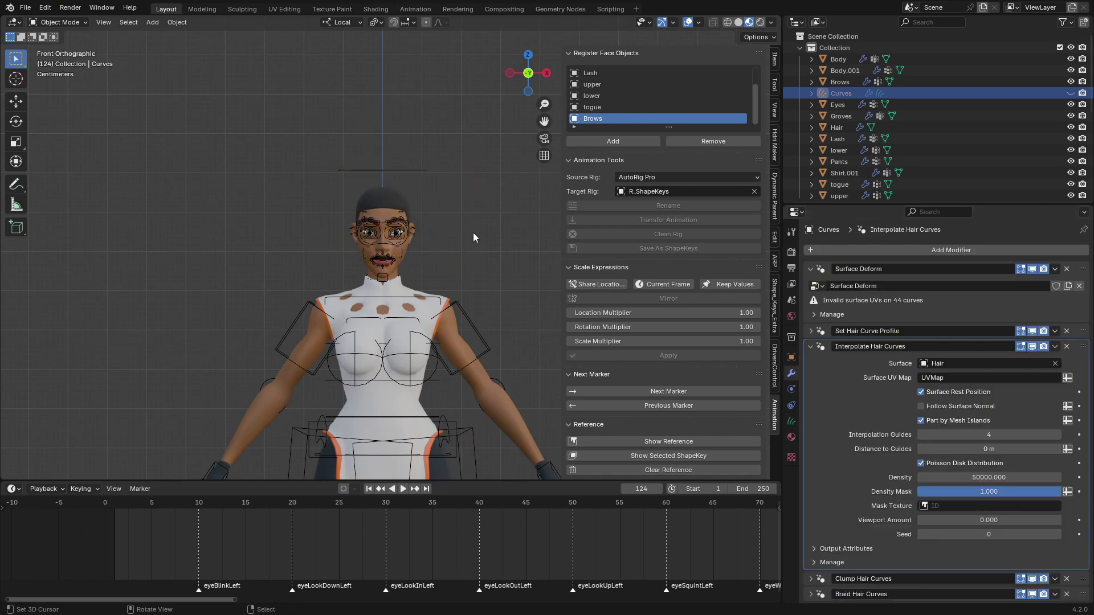
- Play the animation from the first frame to check the facial expressions up close
{"action": "key", "text": "space"}
{"action": "left_click", "coordinate": [369, 489]}
{"action": "scroll", "coordinate": [481, 258], "scroll_direction": "up", "scroll_amount": 7}
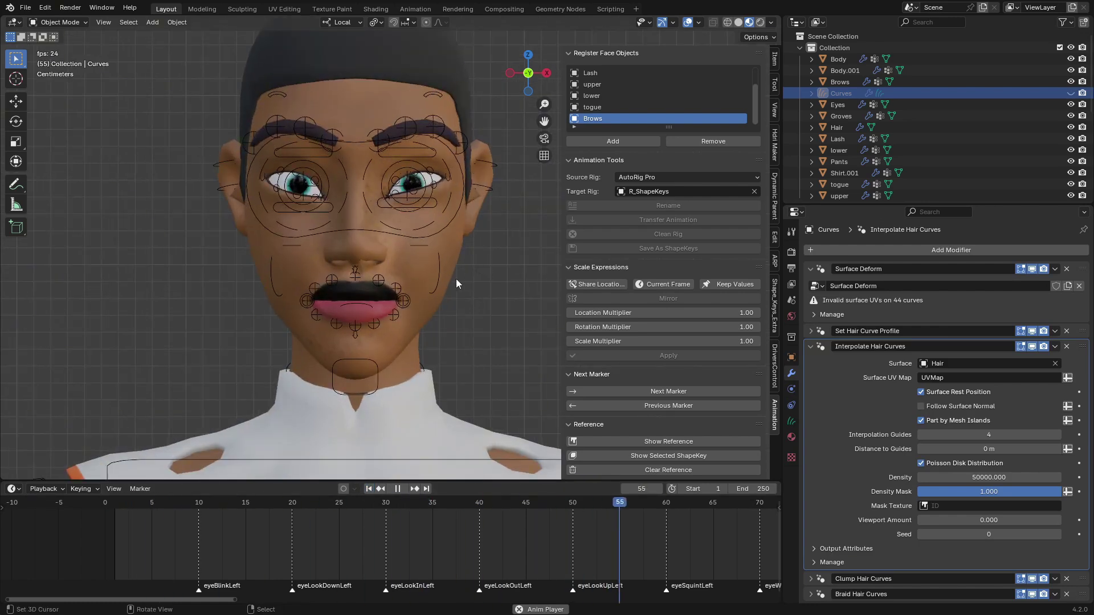
- Extend the animation's end frame to 633 to cover the expression markers
{"action": "scroll", "coordinate": [609, 556], "scroll_direction": "down", "scroll_amount": 10}
{"action": "left_click_drag", "start_coordinate": [761, 491], "coordinate": [826, 490]}
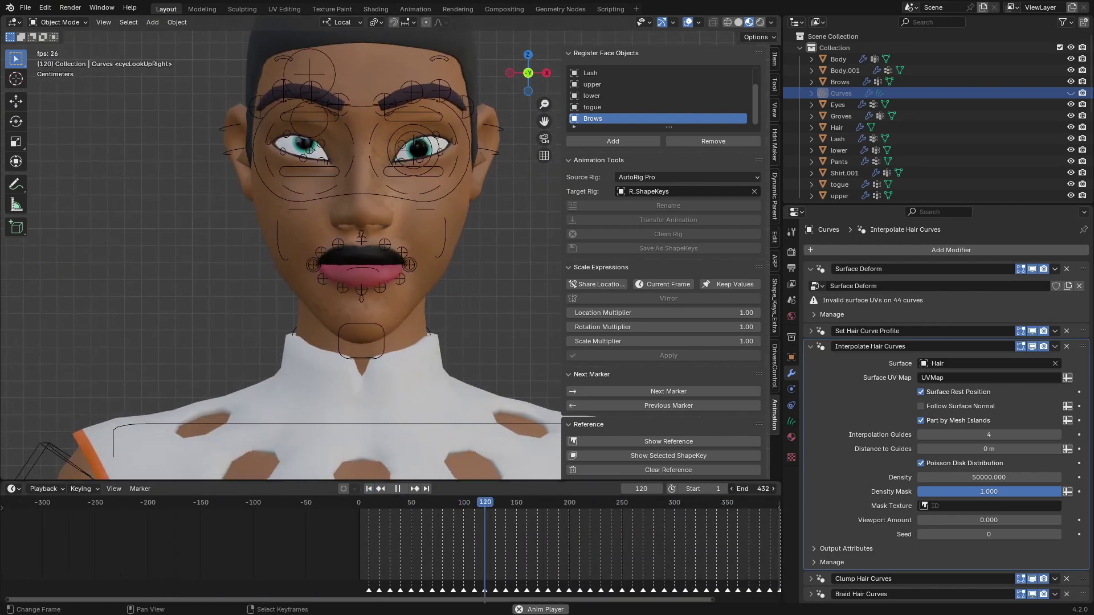
{"action": "scroll", "coordinate": [716, 556], "scroll_direction": "down", "scroll_amount": 6}
{"action": "mouse_move", "coordinate": [758, 489]}
{"action": "left_mouse_down"}
{"action": "mouse_move", "coordinate": [809, 489]}
{"action": "mouse_move", "coordinate": [749, 488]}
{"action": "left_mouse_up"}
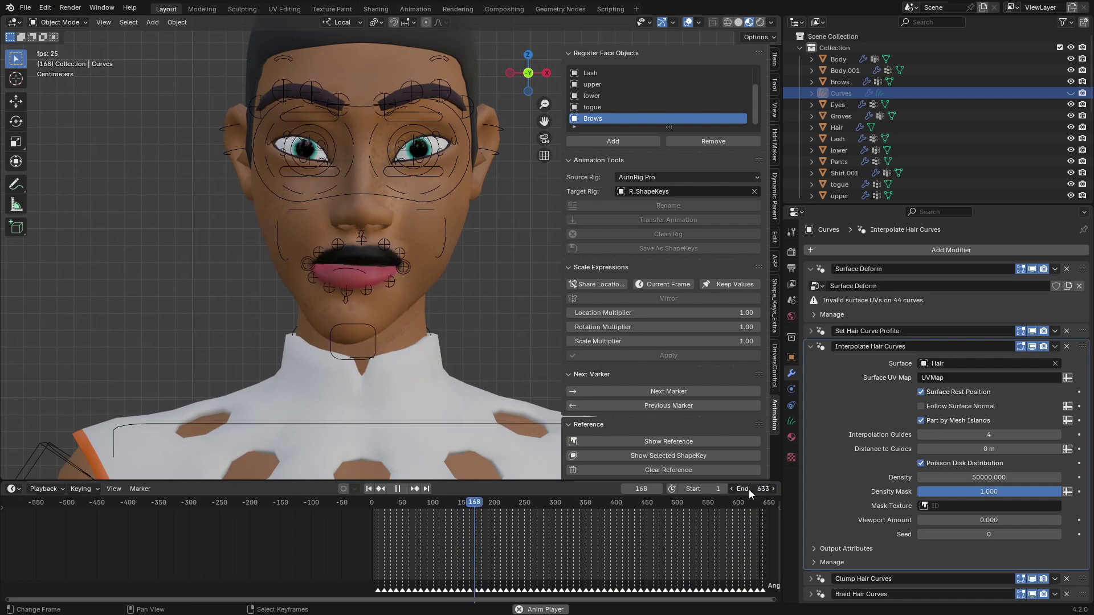
- Watch the extended expression animation on the face up close and stop playback
{"action": "scroll", "coordinate": [337, 288], "scroll_direction": "up", "scroll_amount": 5}
{"action": "scroll", "coordinate": [365, 274], "scroll_direction": "down", "scroll_amount": 4}
{"action": "middle_click_drag", "start_coordinate": [402, 275], "coordinate": [409, 307], "text": "shift"}
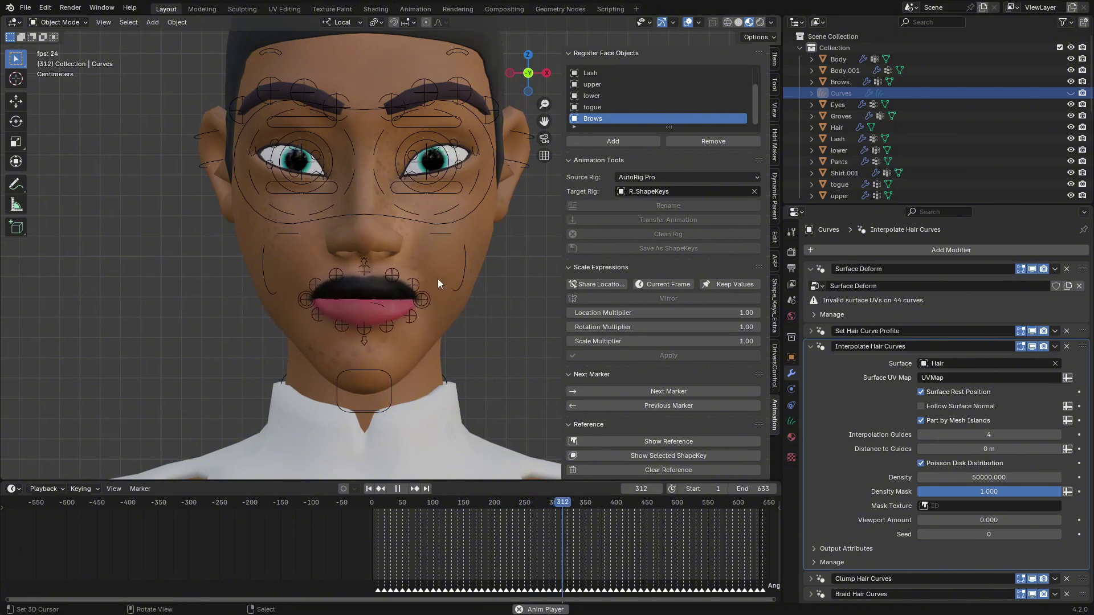
{"action": "key", "text": "space"}
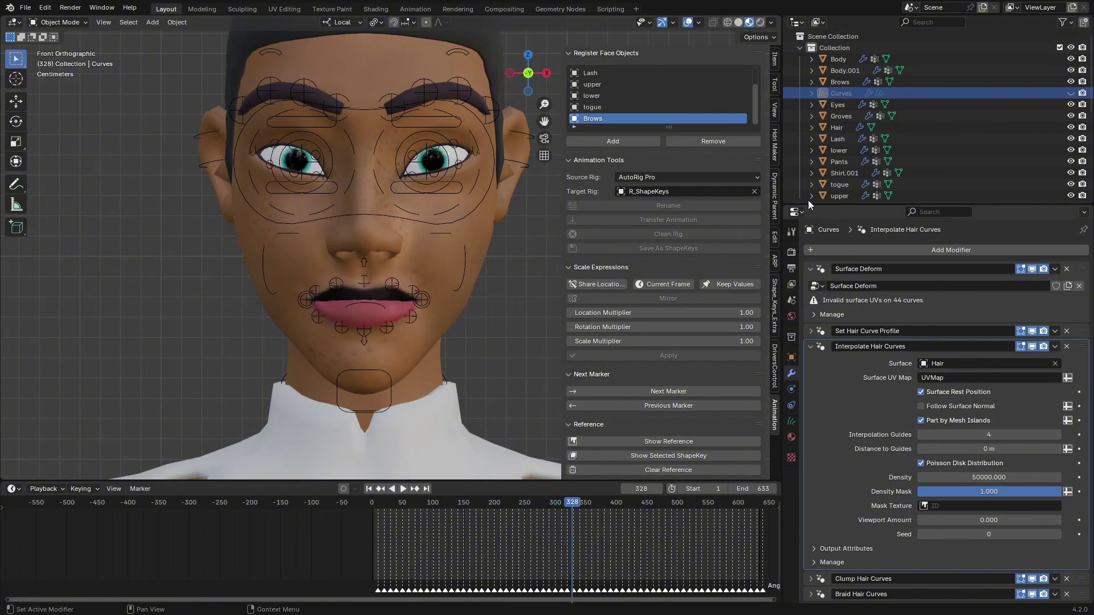
- Switch the Outliner area to an Image Editor and show the reference image for the mouthRollUpper marker at frame 330
{"action": "left_click", "coordinate": [795, 23]}
{"action": "left_click", "coordinate": [432, 67]}
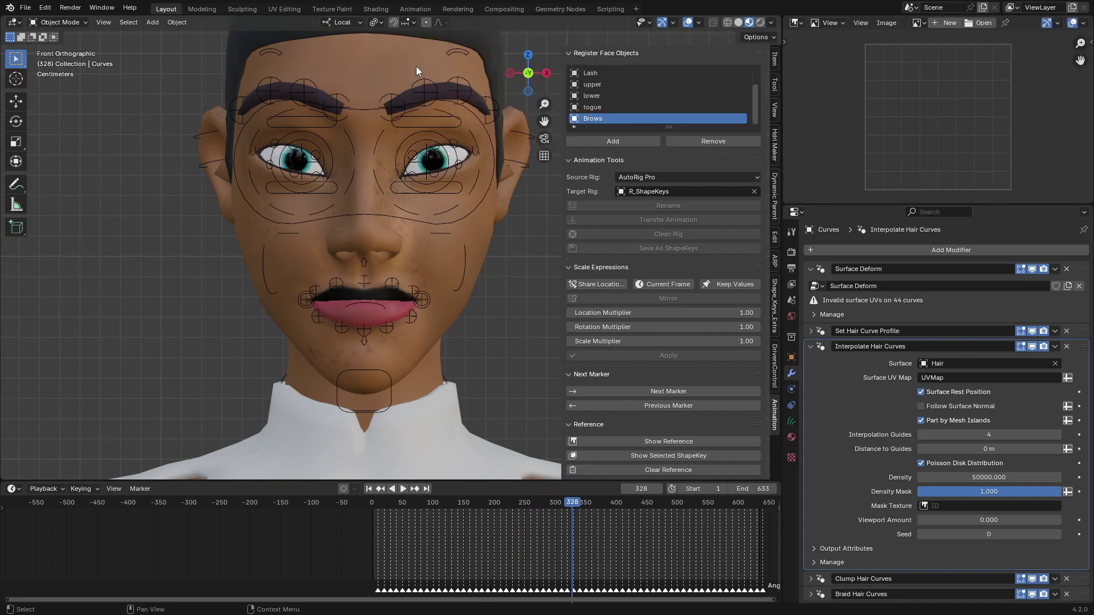
{"action": "scroll", "coordinate": [604, 348], "scroll_direction": "down", "scroll_amount": 10}
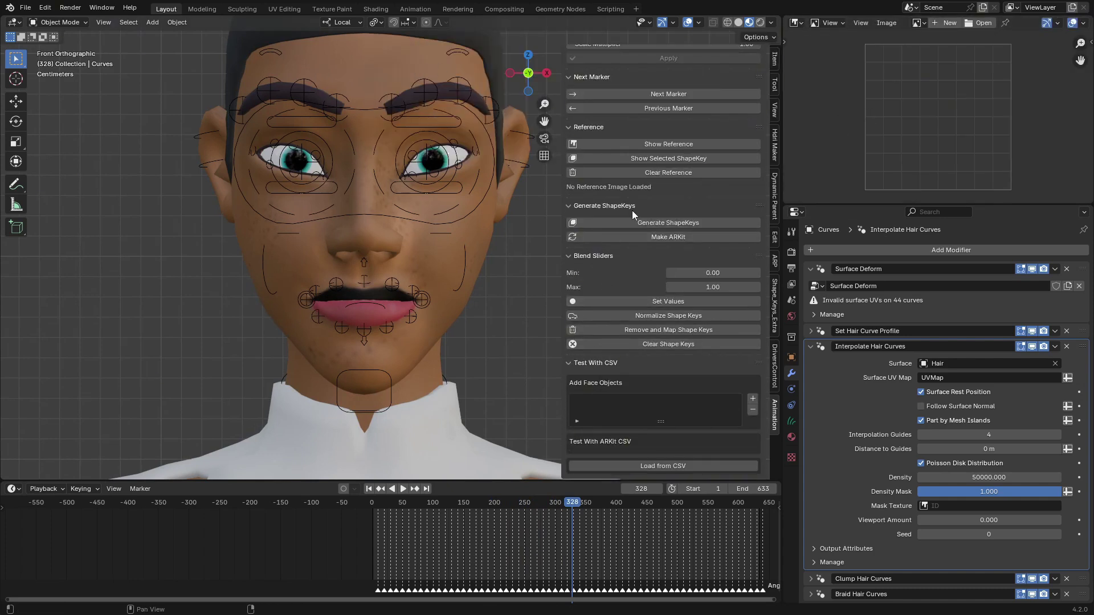
{"action": "left_click", "coordinate": [658, 144]}
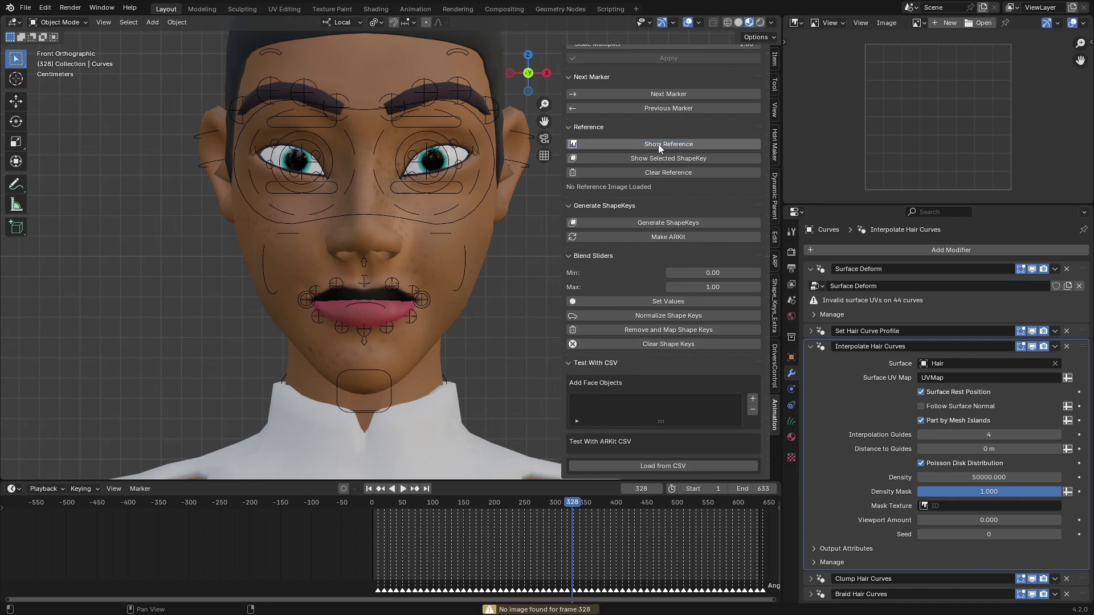
{"action": "left_click", "coordinate": [661, 92]}
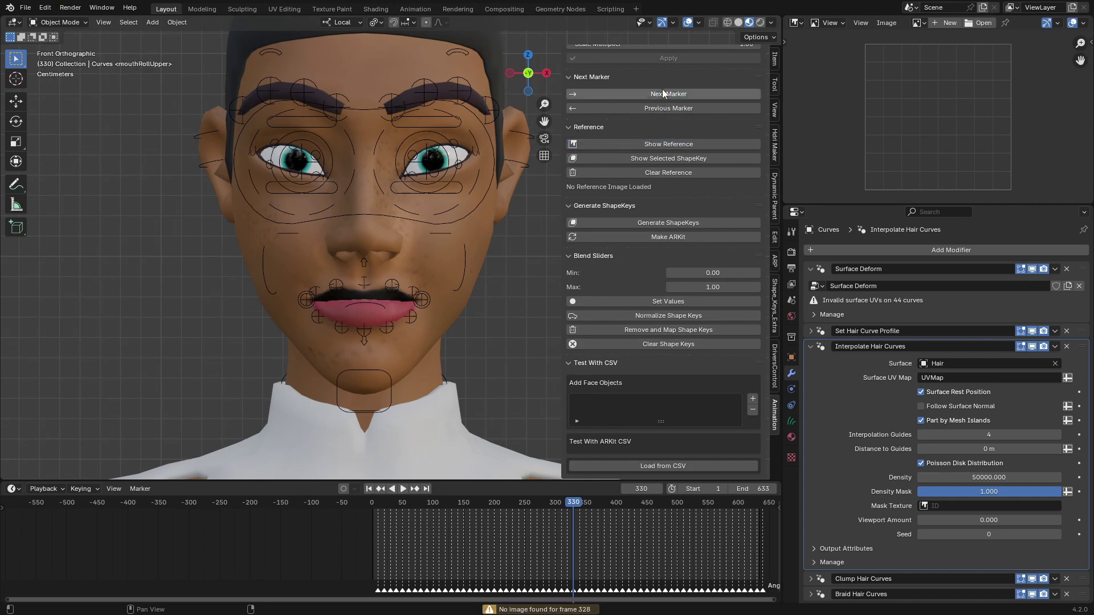
{"action": "left_click", "coordinate": [664, 143]}
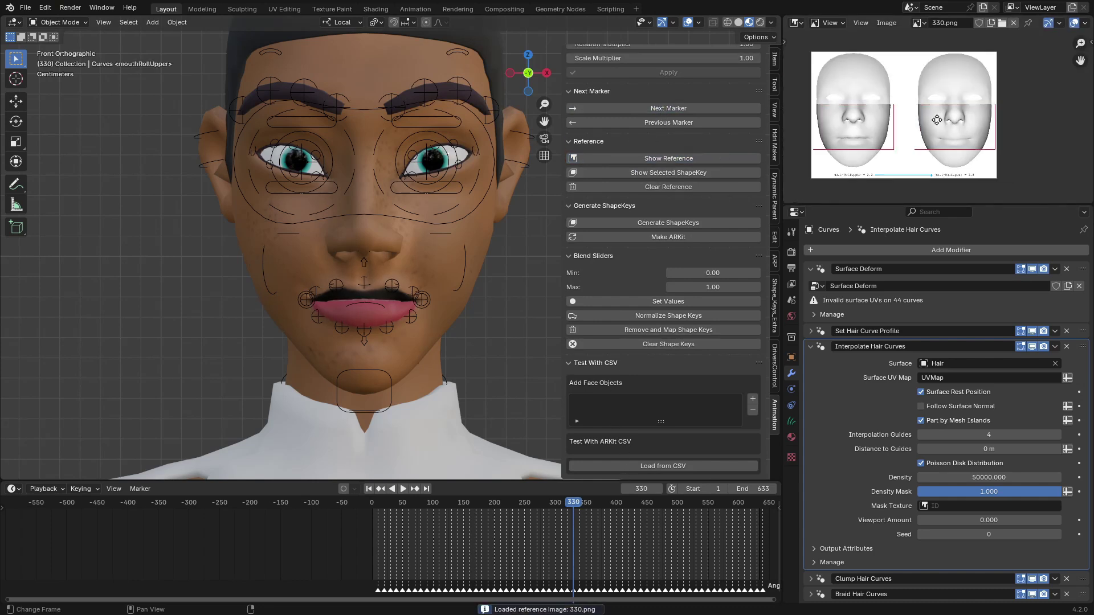
{"action": "scroll", "coordinate": [907, 139], "scroll_direction": "up", "scroll_amount": 3}
{"action": "scroll", "coordinate": [418, 576], "scroll_direction": "up", "scroll_amount": 5}
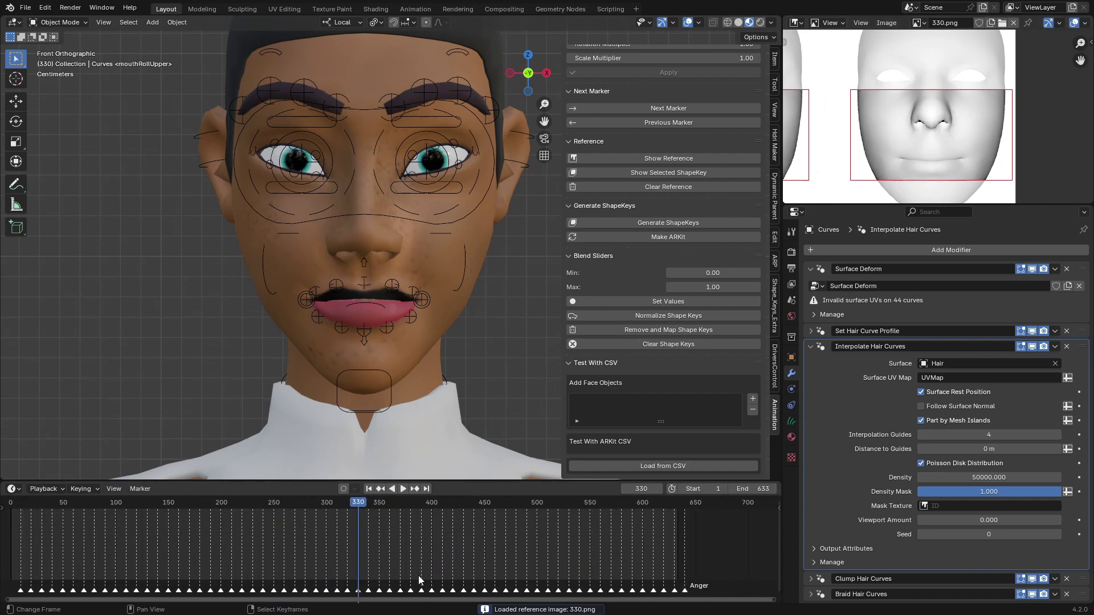
- Go back to the eyeBlinkLeft marker at frame 10 and examine the expression beside its reference image
{"action": "scroll", "coordinate": [426, 562], "scroll_direction": "up", "scroll_amount": 6}
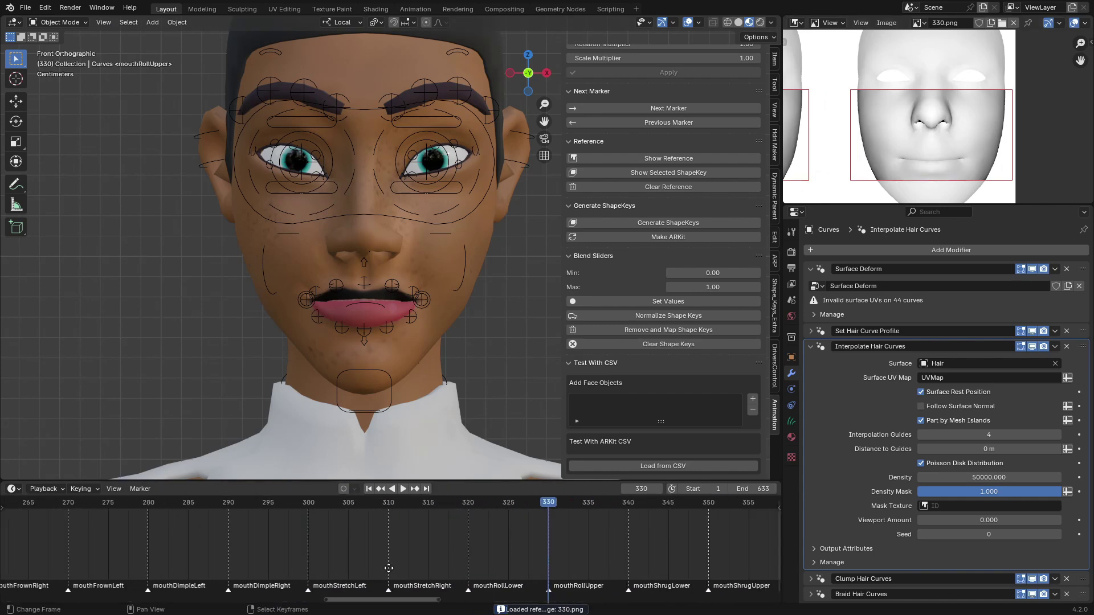
{"action": "mouse_move", "coordinate": [432, 544]}
{"action": "left_mouse_down"}
{"action": "mouse_move", "coordinate": [385, 554]}
{"action": "mouse_move", "coordinate": [425, 560]}
{"action": "left_mouse_up"}
{"action": "left_click", "coordinate": [374, 494]}
{"action": "scroll", "coordinate": [239, 537], "scroll_direction": "down", "scroll_amount": 5}
{"action": "middle_click_drag", "start_coordinate": [205, 537], "coordinate": [624, 565]}
{"action": "scroll", "coordinate": [125, 531], "scroll_direction": "up", "scroll_amount": 6}
{"action": "middle_click_drag", "start_coordinate": [125, 532], "coordinate": [441, 546]}
{"action": "scroll", "coordinate": [291, 549], "scroll_direction": "up", "scroll_amount": 6}
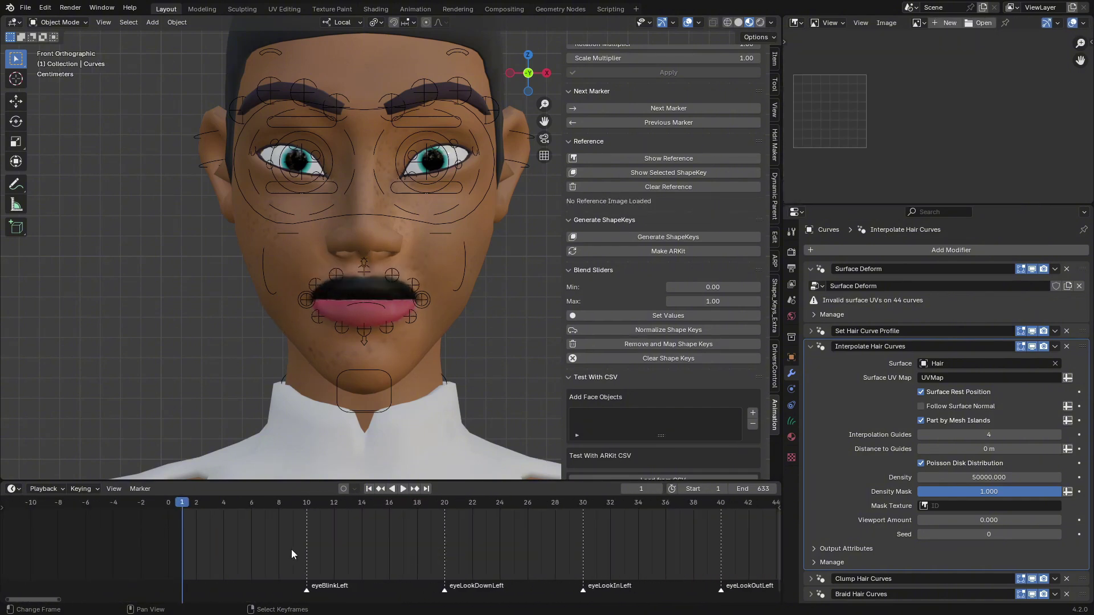
{"action": "left_click", "coordinate": [305, 528]}
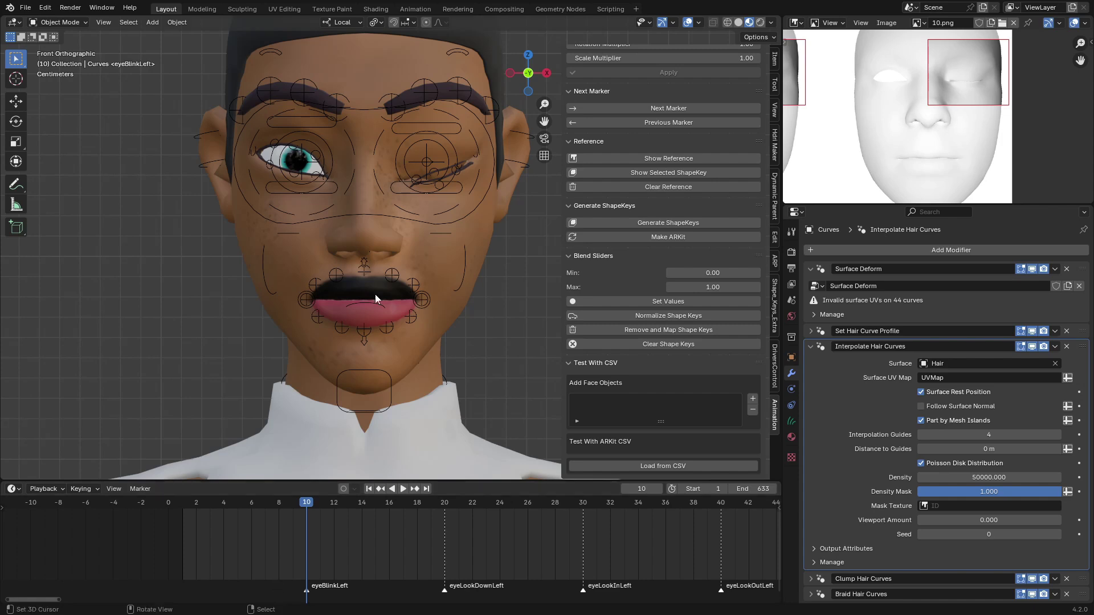
{"action": "scroll", "coordinate": [433, 193], "scroll_direction": "up", "scroll_amount": 3}
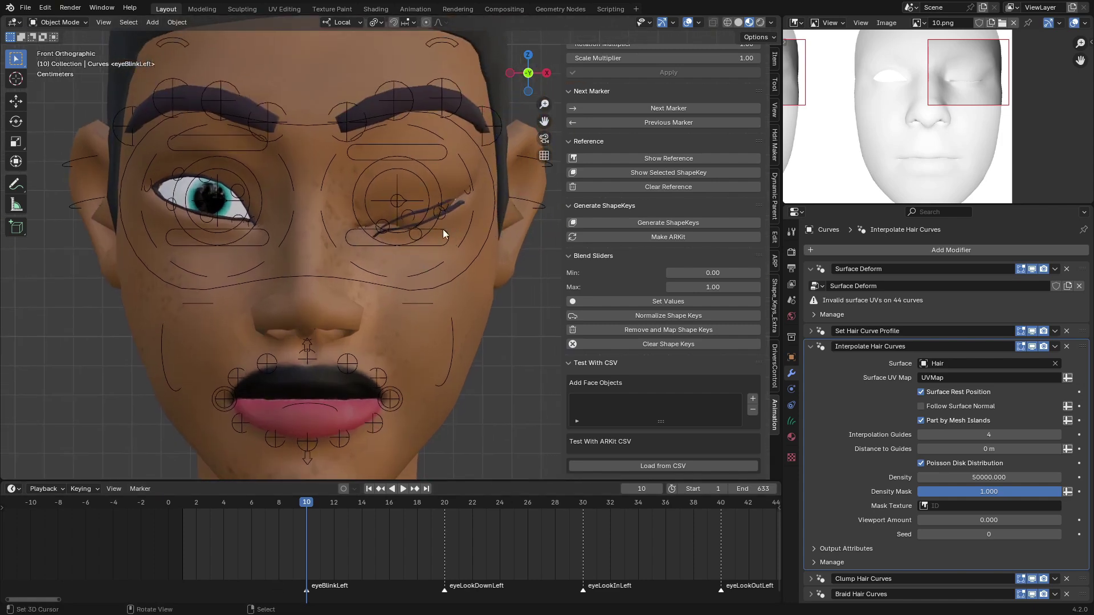
- Scrub the timeline up to frame 10 and compare the left eye blink with the highlighted reference area
{"action": "left_click", "coordinate": [215, 532]}
{"action": "key", "text": "space"}
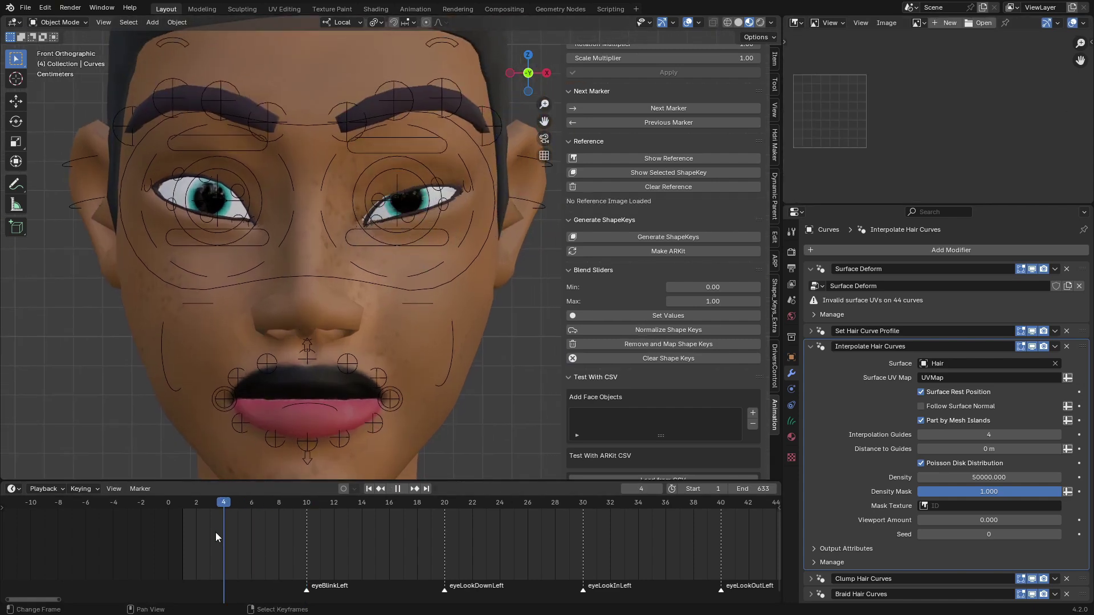
{"action": "left_click_drag", "start_coordinate": [215, 532], "coordinate": [311, 543]}
{"action": "scroll", "coordinate": [988, 68], "scroll_direction": "up", "scroll_amount": 3}
{"action": "middle_click_drag", "start_coordinate": [989, 67], "coordinate": [939, 138]}
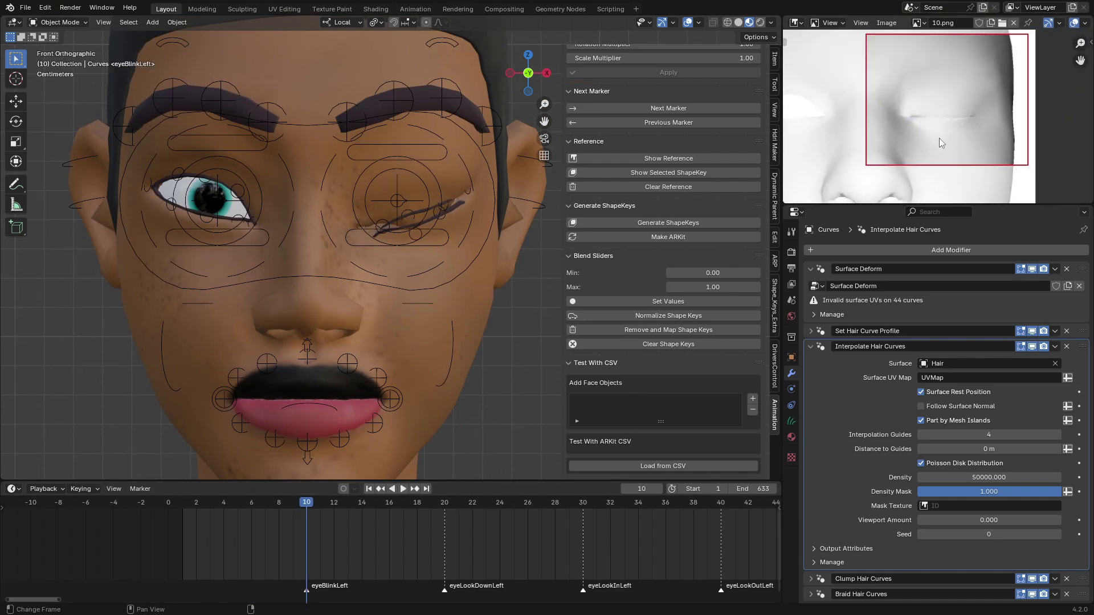
- Step through the eye expression markers from eyeLookDownLeft to eyeSquintRight, comparing each pose with its reference image
{"action": "left_click", "coordinate": [655, 107]}
{"action": "scroll", "coordinate": [998, 141], "scroll_direction": "down", "scroll_amount": 1}
{"action": "scroll", "coordinate": [998, 140], "scroll_direction": "down", "scroll_amount": 2}
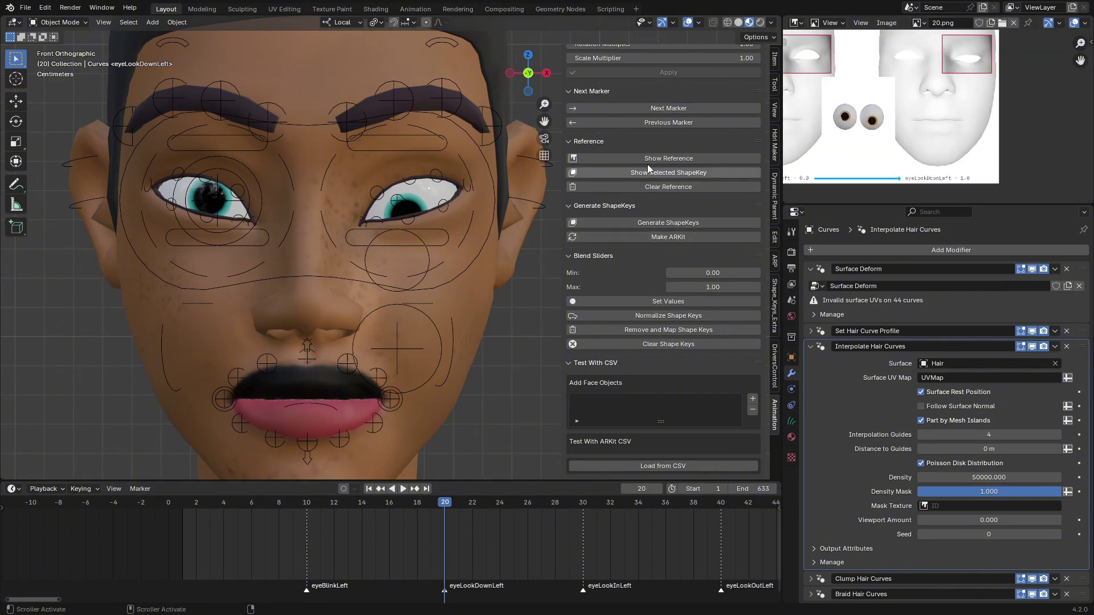
{"action": "left_click", "coordinate": [671, 108]}
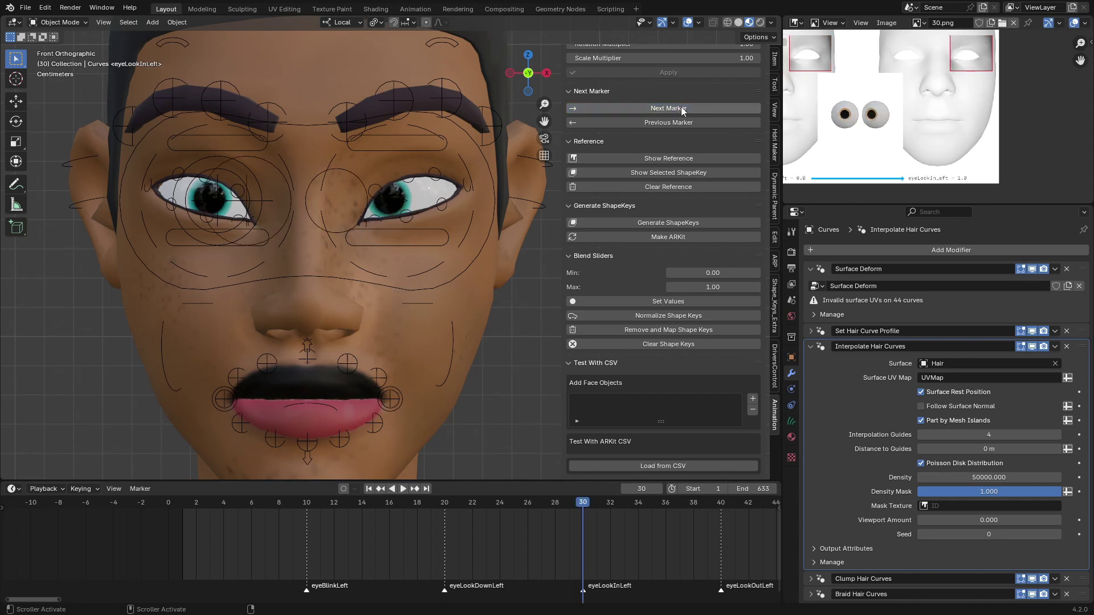
{"action": "left_click", "coordinate": [650, 109]}
{"action": "left_click", "coordinate": [650, 109]}
{"action": "left_click", "coordinate": [651, 109]}
{"action": "left_click", "coordinate": [651, 109]}
{"action": "left_click", "coordinate": [651, 109]}
{"action": "left_click", "coordinate": [650, 109]}
{"action": "left_click", "coordinate": [651, 109]}
{"action": "left_click", "coordinate": [651, 108]}
{"action": "left_click", "coordinate": [651, 109]}
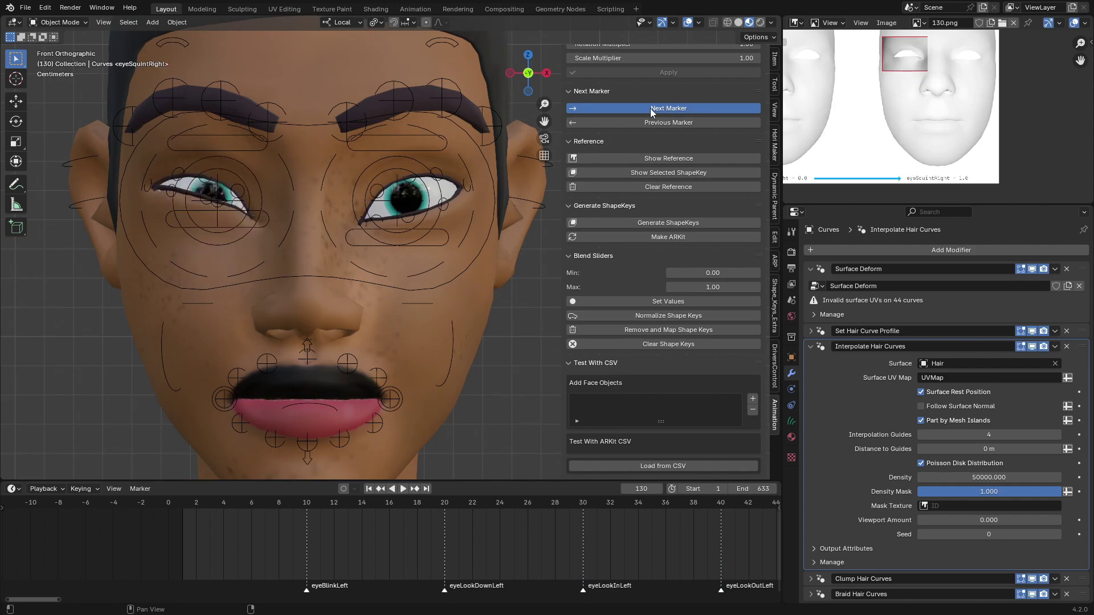
- Continue through the following markers to mouthFunnel at frame 200, checking the jaw and mouth expressions against their references
{"action": "left_click", "coordinate": [651, 108]}
{"action": "left_click", "coordinate": [651, 108]}
{"action": "left_click", "coordinate": [650, 108]}
{"action": "left_click", "coordinate": [651, 108]}
{"action": "left_click", "coordinate": [651, 108]}
{"action": "scroll", "coordinate": [422, 373], "scroll_direction": "down", "scroll_amount": 2}
{"action": "middle_click_drag", "start_coordinate": [422, 369], "coordinate": [427, 347], "text": "shift"}
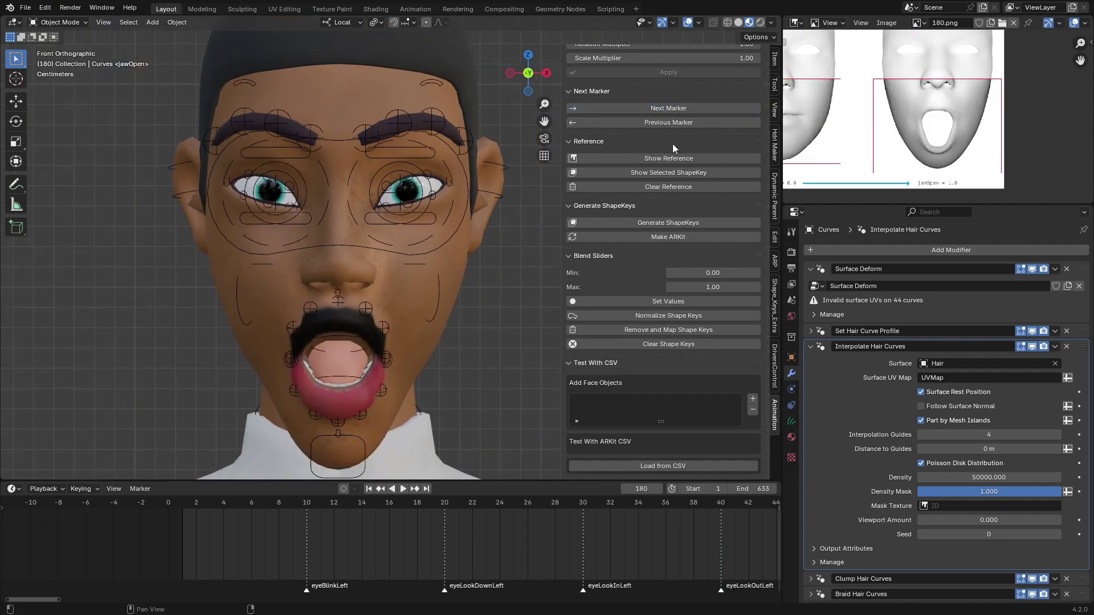
{"action": "left_click", "coordinate": [662, 110]}
{"action": "left_click", "coordinate": [662, 109]}
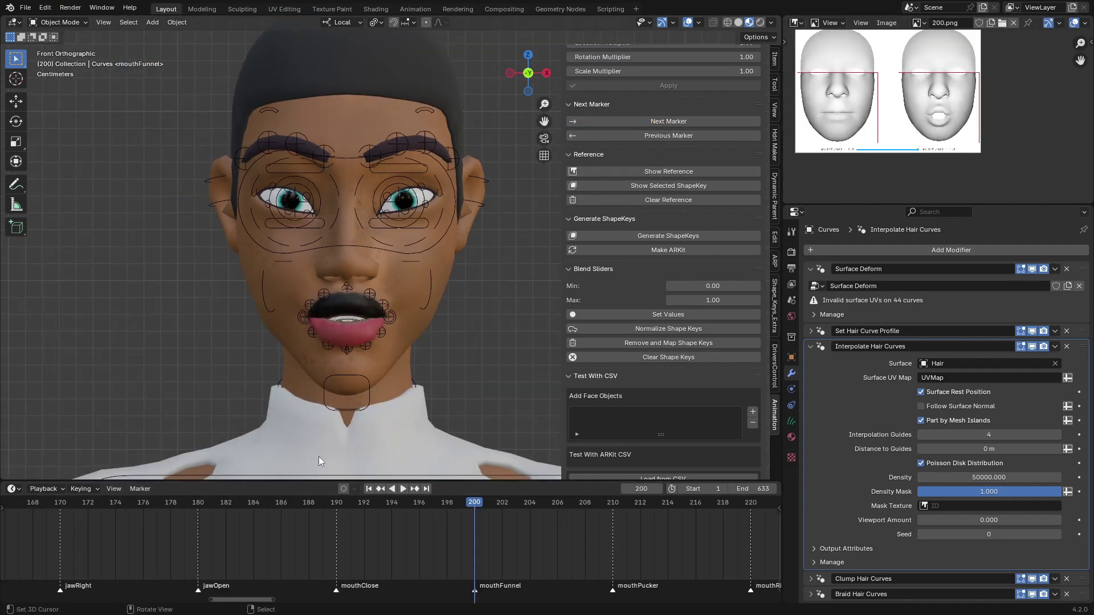
- Check the jawForward expression at frame 150 against its reference image
{"action": "scroll", "coordinate": [319, 457], "scroll_direction": "down", "scroll_amount": 4}
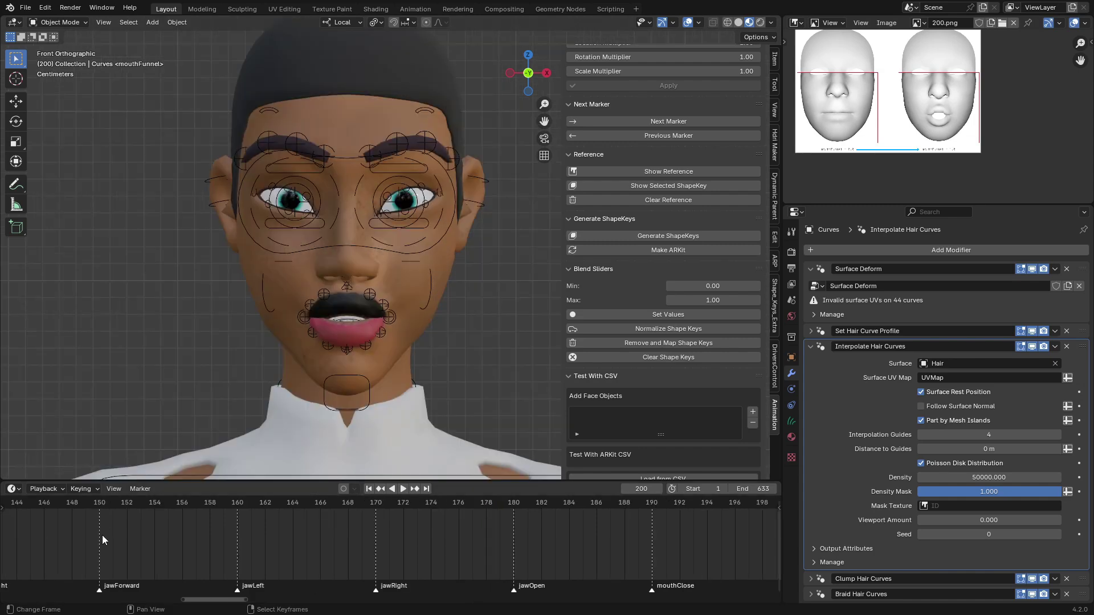
{"action": "left_click", "coordinate": [101, 535]}
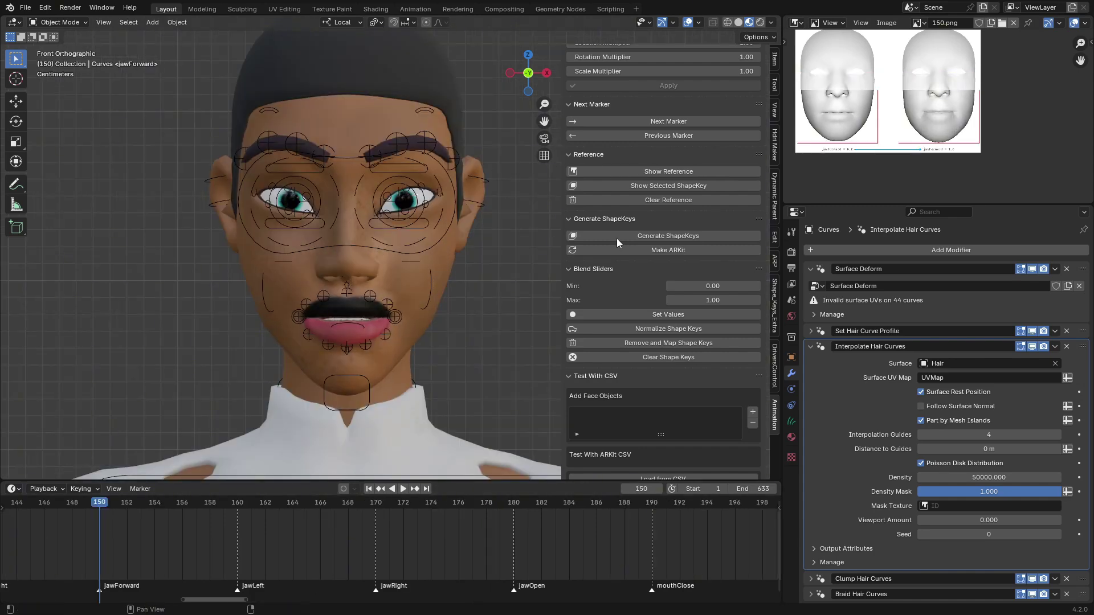
{"action": "scroll", "coordinate": [169, 538], "scroll_direction": "down", "scroll_amount": 20}
- Return to the eyeBlinkLeft marker at frame 10 and inspect the closed eyelid and its reference image up close
{"action": "left_click", "coordinate": [169, 536]}
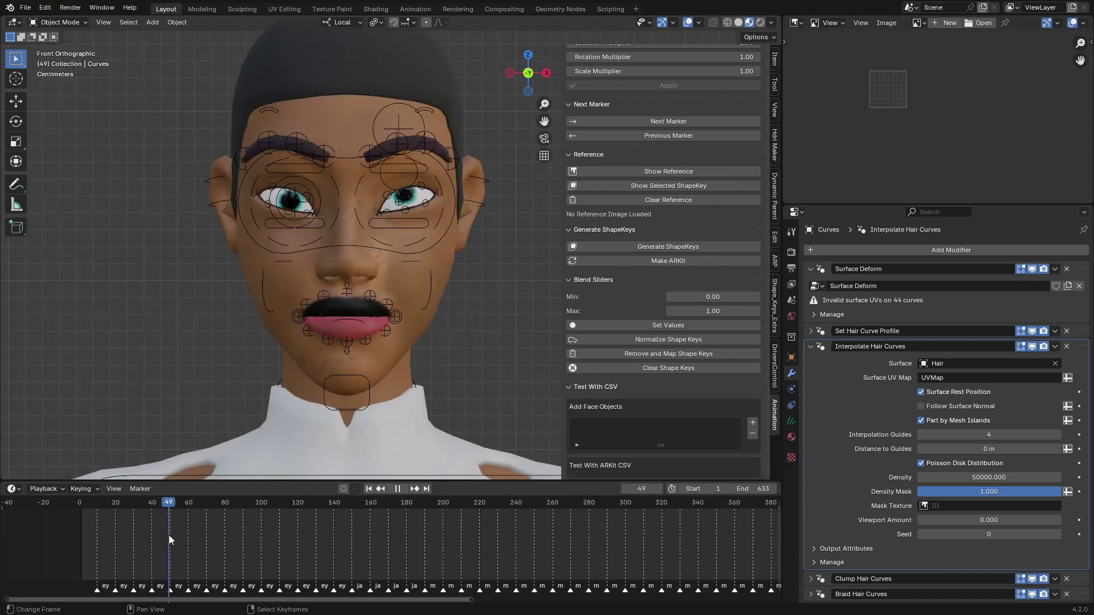
{"action": "middle_click_drag", "start_coordinate": [257, 545], "coordinate": [456, 553]}
{"action": "scroll", "coordinate": [456, 553], "scroll_direction": "up", "scroll_amount": 5}
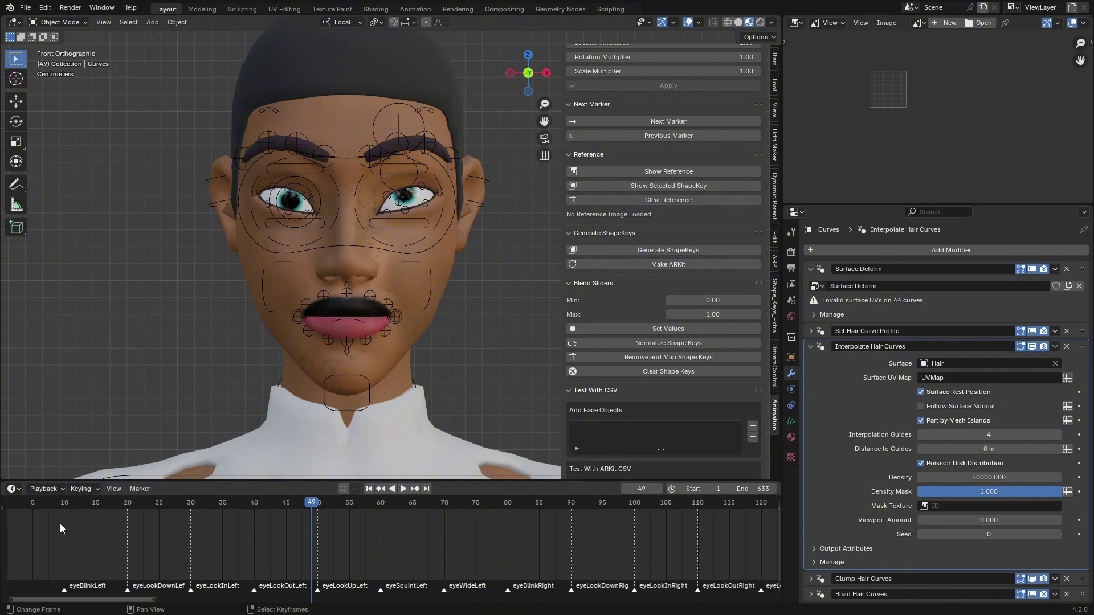
{"action": "left_click", "coordinate": [65, 526]}
{"action": "scroll", "coordinate": [375, 308], "scroll_direction": "up", "scroll_amount": 7}
{"action": "scroll", "coordinate": [1020, 97], "scroll_direction": "up", "scroll_amount": 2}
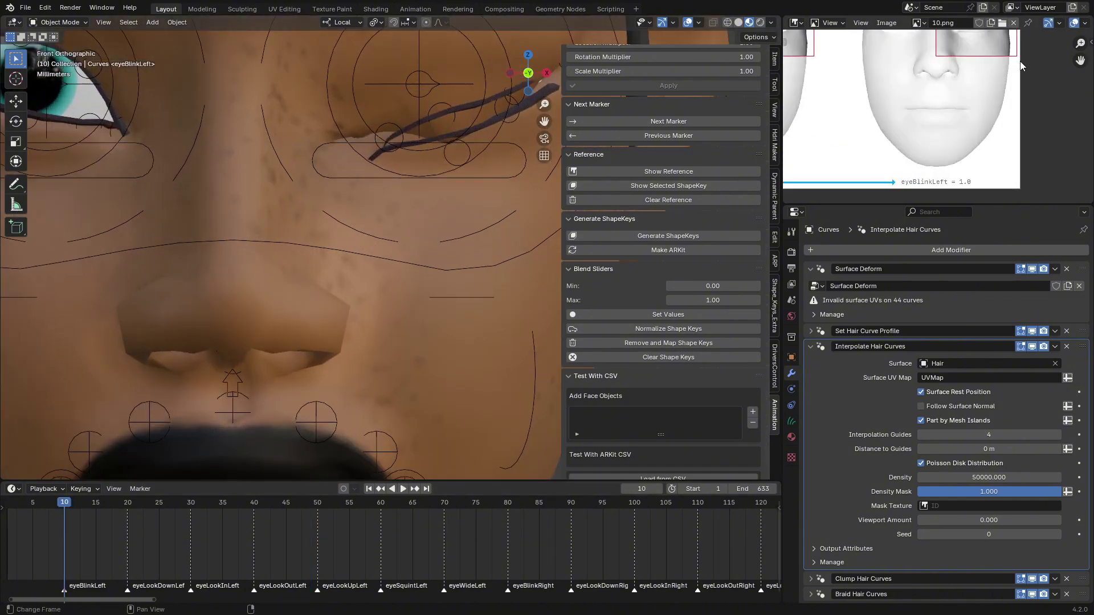
{"action": "scroll", "coordinate": [938, 162], "scroll_direction": "down", "scroll_amount": 3}
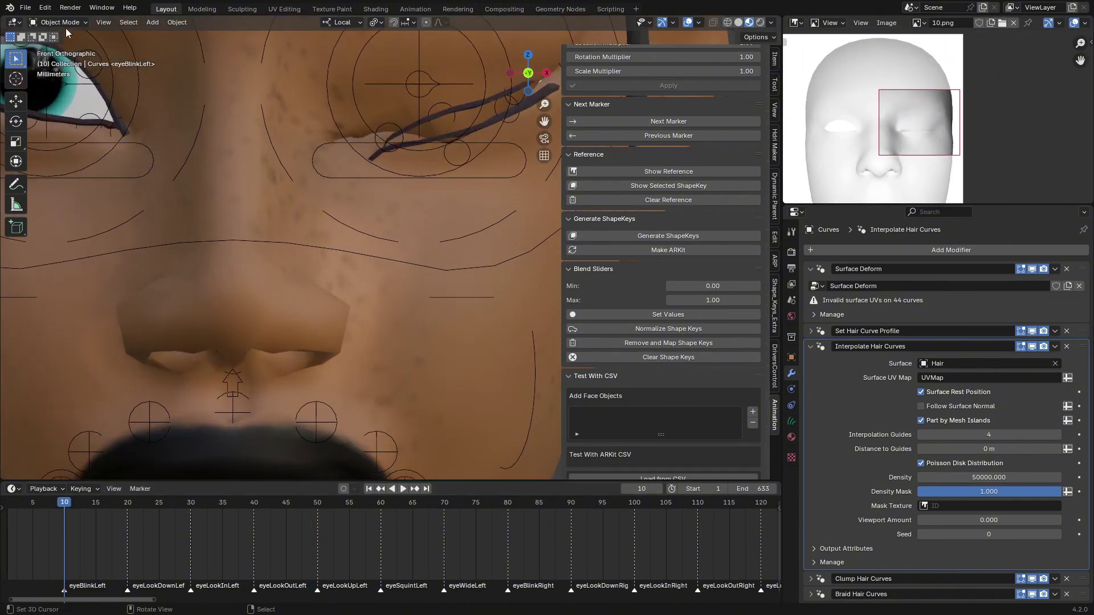
- Select the R_ShapeKeys rig and switch it to Pose Mode
{"action": "left_click", "coordinate": [395, 83]}
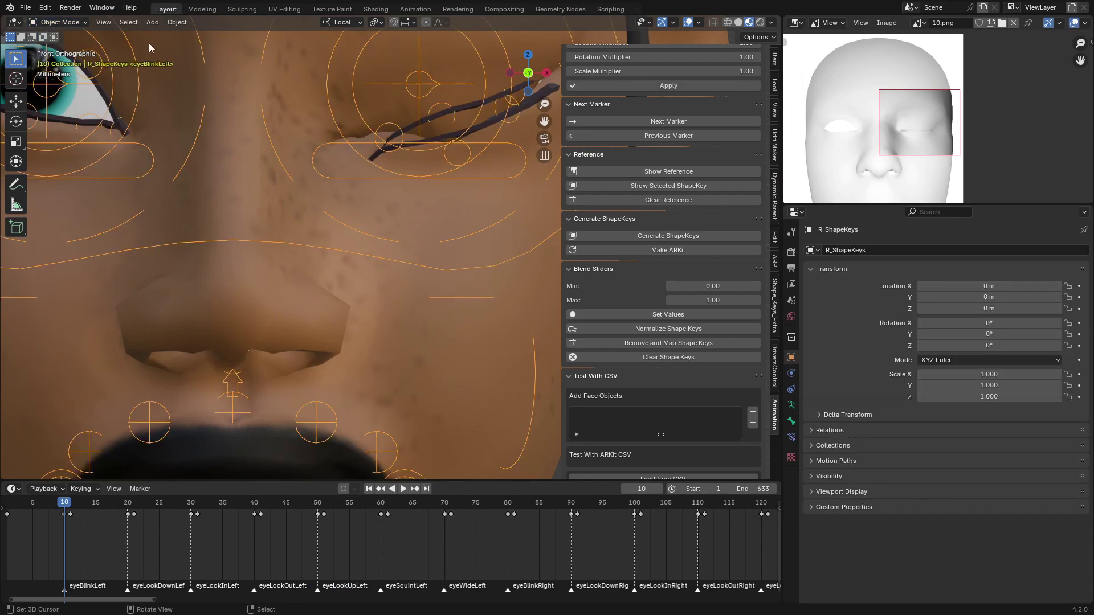
{"action": "left_click", "coordinate": [58, 22]}
{"action": "left_click", "coordinate": [57, 61]}
- Reposition the left upper eyelid controllers, including c_eyelid_top_02.l and c_eyelid_top_03.l, to refine the eyeBlinkLeft pose at frame 10
{"action": "middle_click_drag", "start_coordinate": [414, 122], "coordinate": [373, 233], "text": "shift"}
{"action": "scroll", "coordinate": [401, 223], "scroll_direction": "up", "scroll_amount": 1}
{"action": "right_click_drag", "start_coordinate": [411, 226], "coordinate": [423, 202]}
{"action": "scroll", "coordinate": [428, 162], "scroll_direction": "down", "scroll_amount": 2}
{"action": "right_click", "coordinate": [435, 122]}
{"action": "scroll", "coordinate": [441, 136], "scroll_direction": "up", "scroll_amount": 2}
{"action": "right_click_drag", "start_coordinate": [485, 214], "coordinate": [491, 174]}
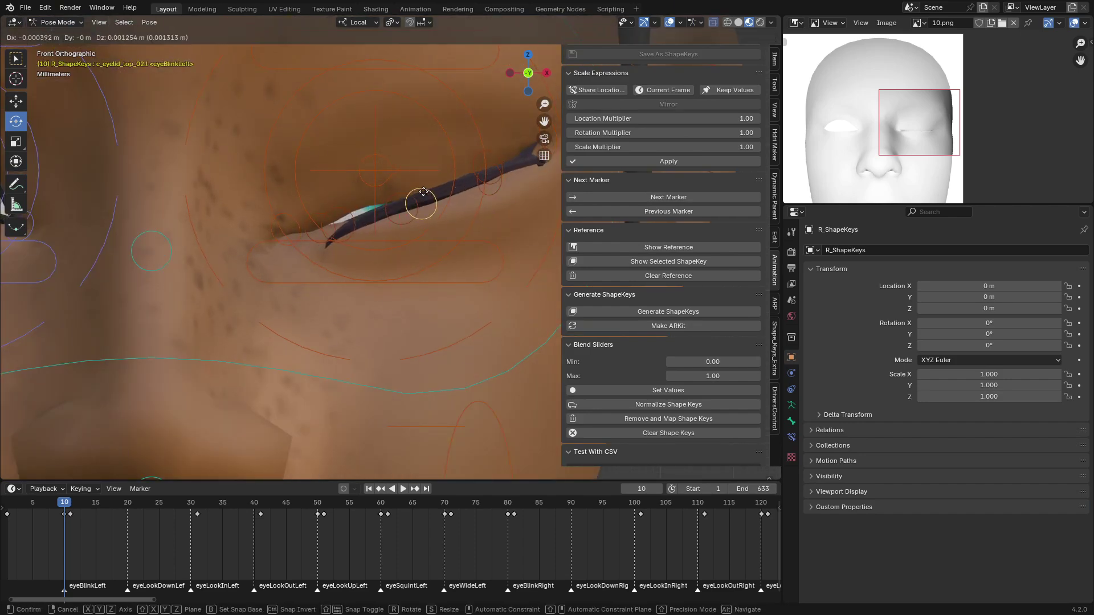
{"action": "left_click", "coordinate": [378, 225]}
{"action": "scroll", "coordinate": [377, 223], "scroll_direction": "down", "scroll_amount": 6}
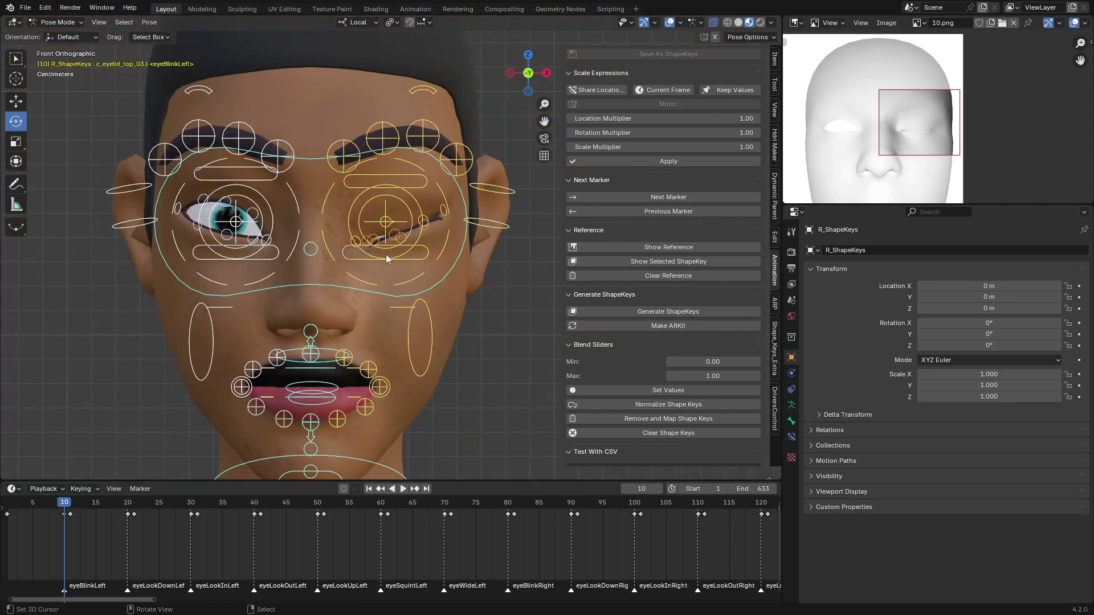
{"action": "scroll", "coordinate": [385, 254], "scroll_direction": "up", "scroll_amount": 5}
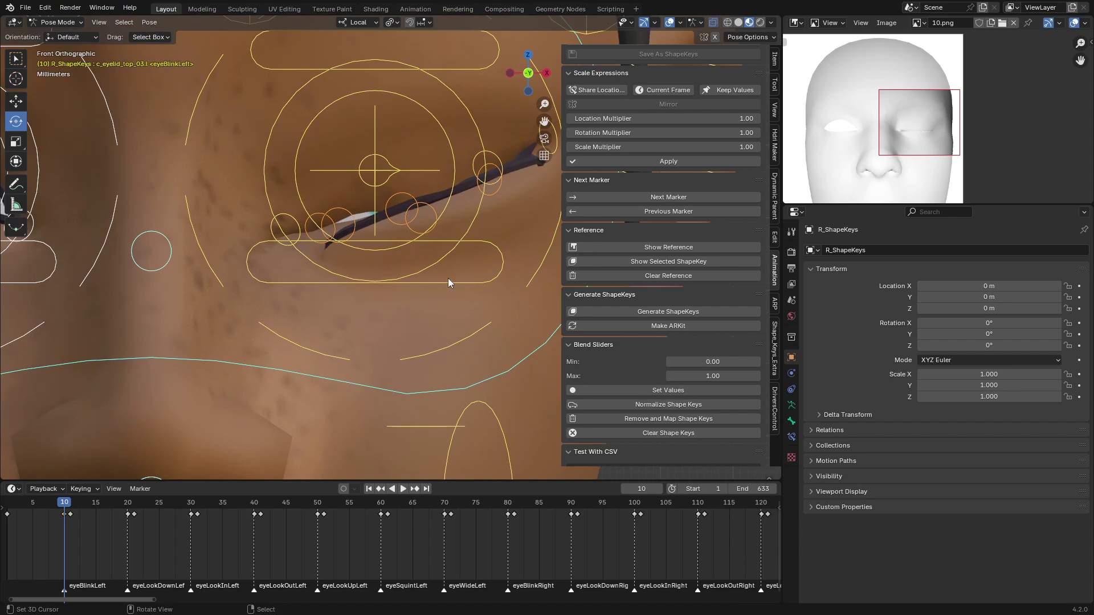
{"action": "scroll", "coordinate": [450, 282], "scroll_direction": "down", "scroll_amount": 5}
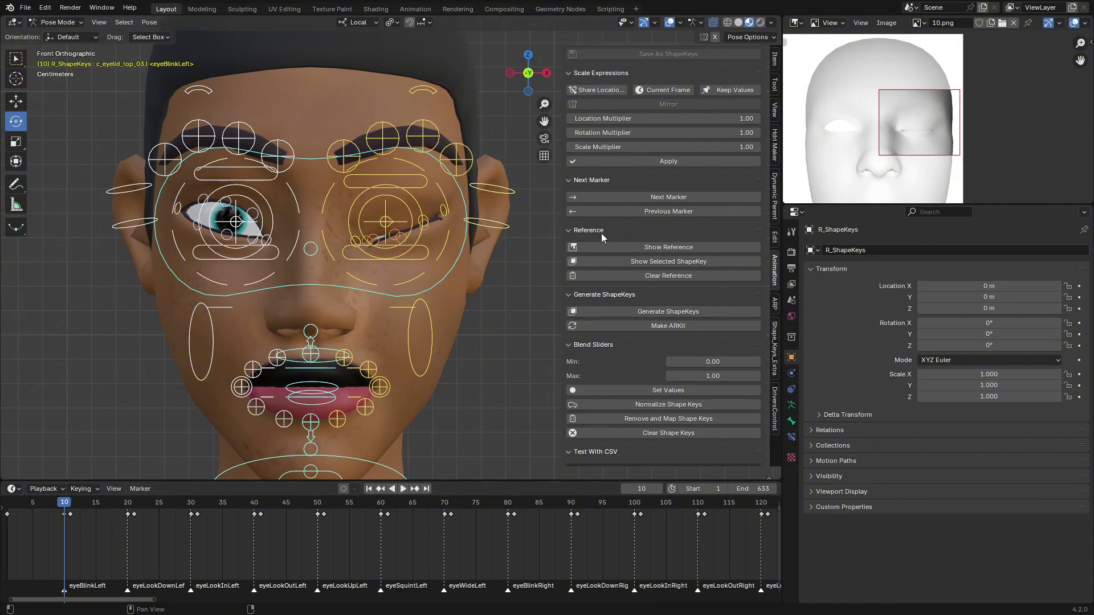
- Play the animation from frame 10 through the eye and first jaw expressions with the rig in Pose Mode
{"action": "scroll", "coordinate": [720, 320], "scroll_direction": "down", "scroll_amount": 1}
{"action": "scroll", "coordinate": [720, 318], "scroll_direction": "up", "scroll_amount": 6}
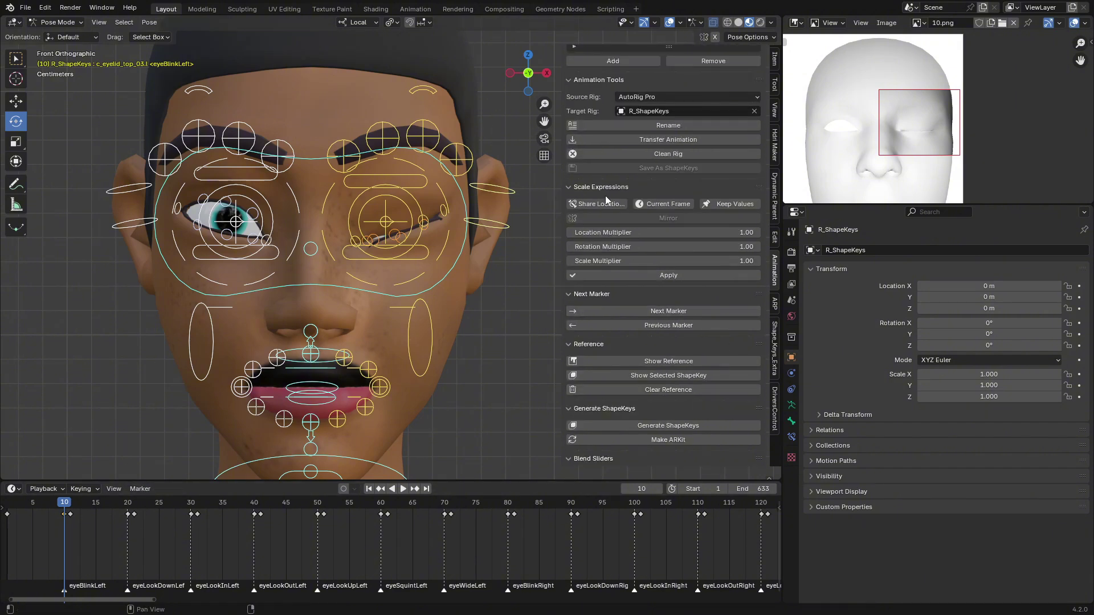
{"action": "key", "text": "space"}
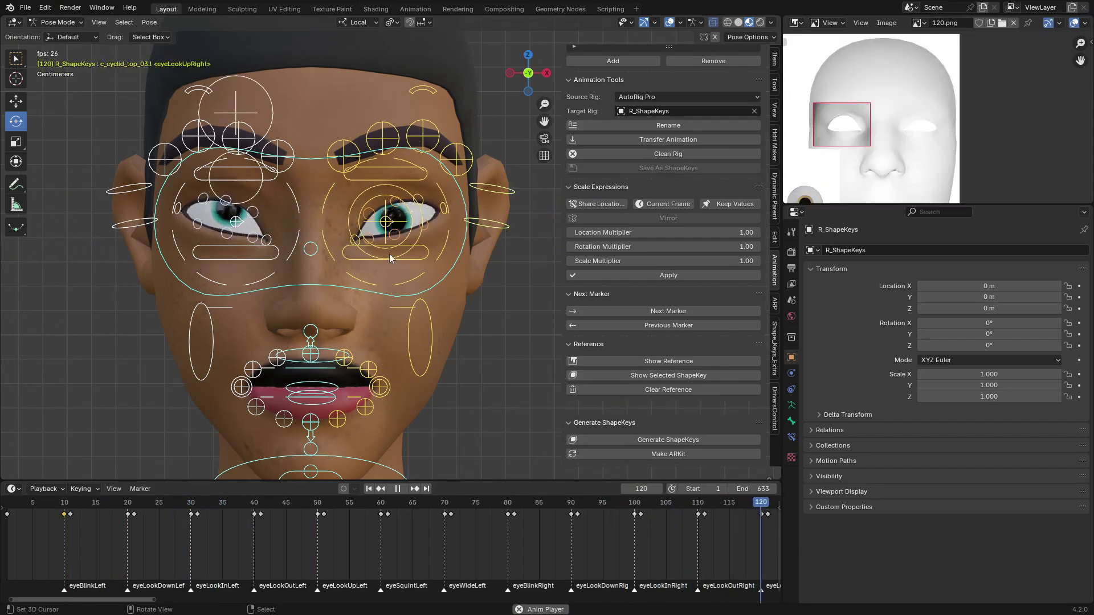
{"action": "scroll", "coordinate": [545, 517], "scroll_direction": "down", "scroll_amount": 6}
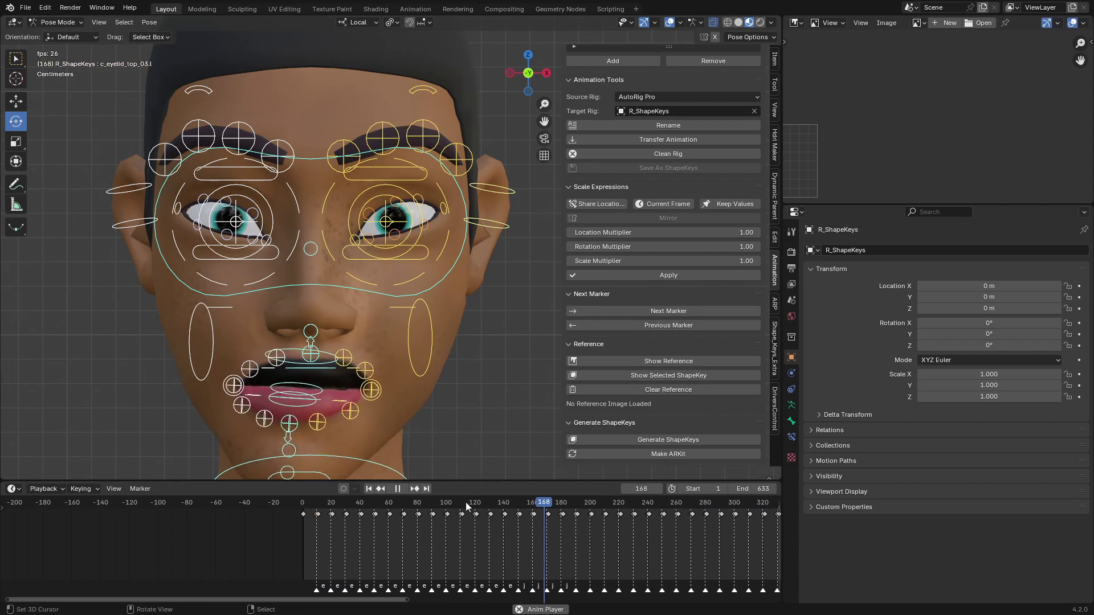
{"action": "key", "text": "space"}
- Inspect the eyeWideRight expression at frame 140 and the jaw expressions against their reference images
{"action": "scroll", "coordinate": [523, 543], "scroll_direction": "up", "scroll_amount": 7}
{"action": "left_click", "coordinate": [391, 523]}
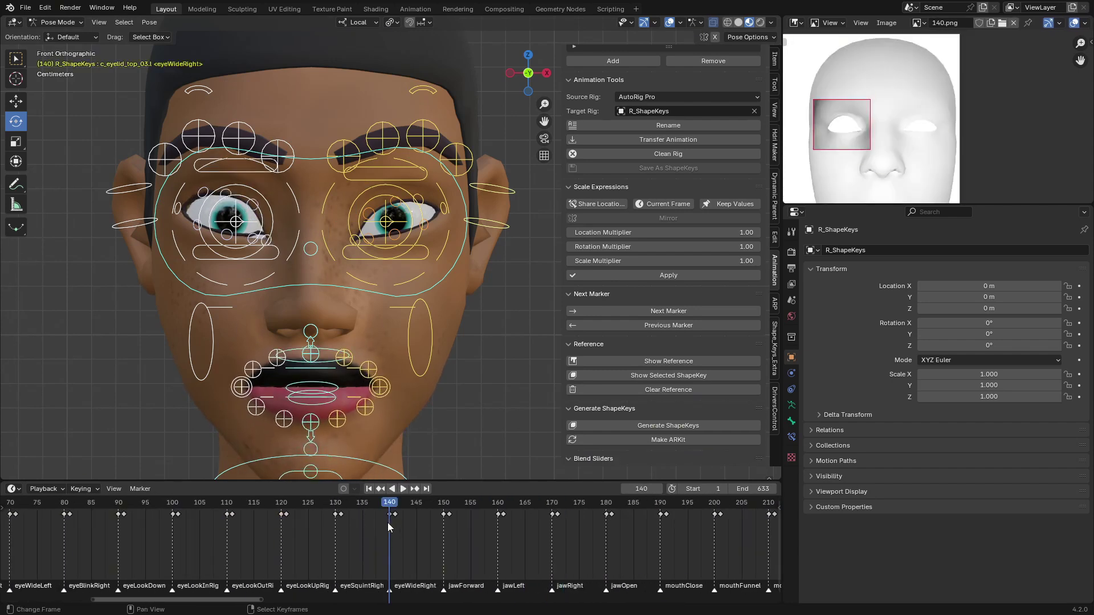
{"action": "left_click", "coordinate": [494, 525]}
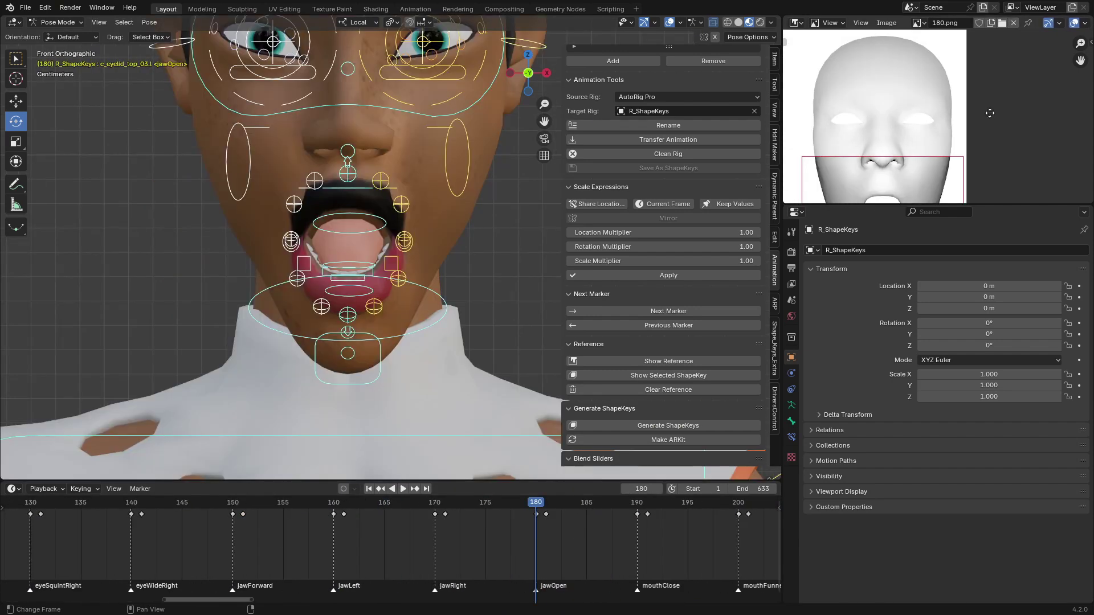
- Apply a location multiplier of 1.50 to the R_ShapeKeys expression keyframes after comparing jawOpen at frame 180 with its reference
{"action": "scroll", "coordinate": [924, 126], "scroll_direction": "down", "scroll_amount": 3, "text": "shift"}
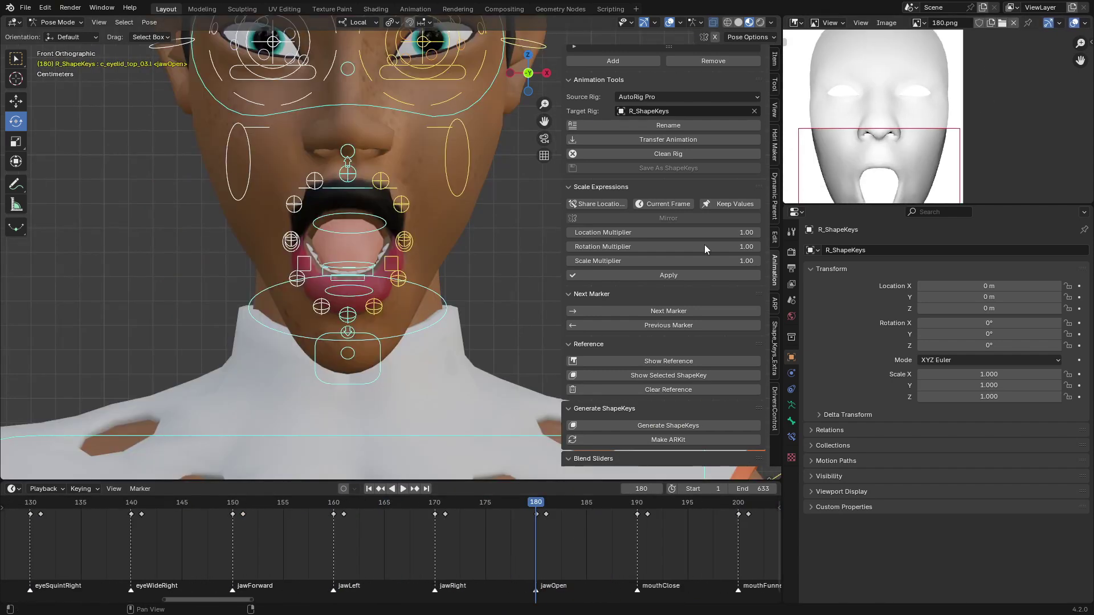
{"action": "scroll", "coordinate": [447, 333], "scroll_direction": "up", "scroll_amount": 4, "text": "shift"}
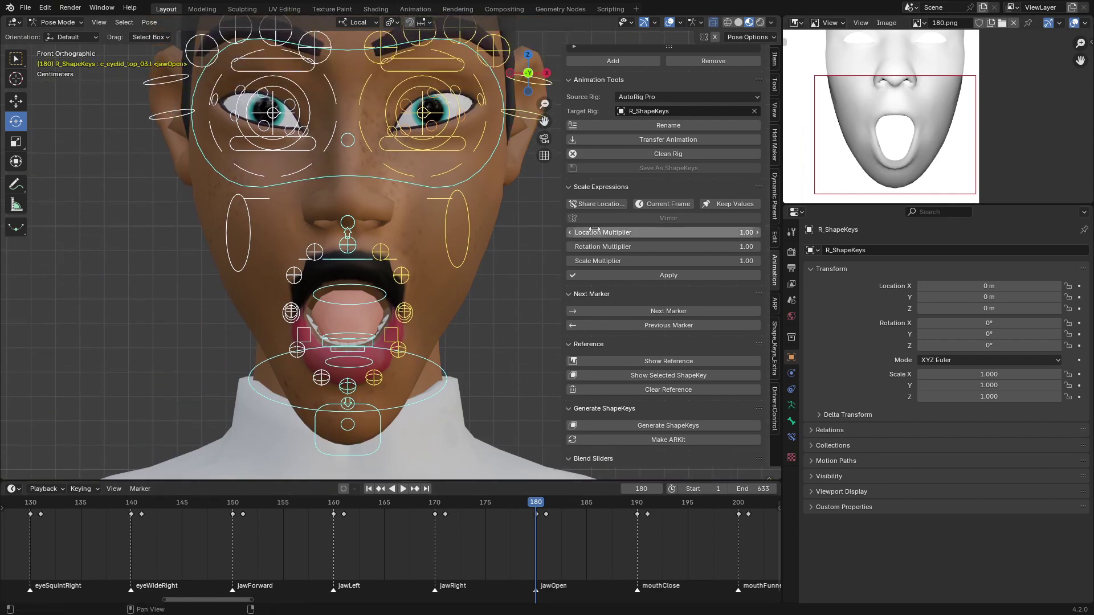
{"action": "double_click", "coordinate": [623, 233]}
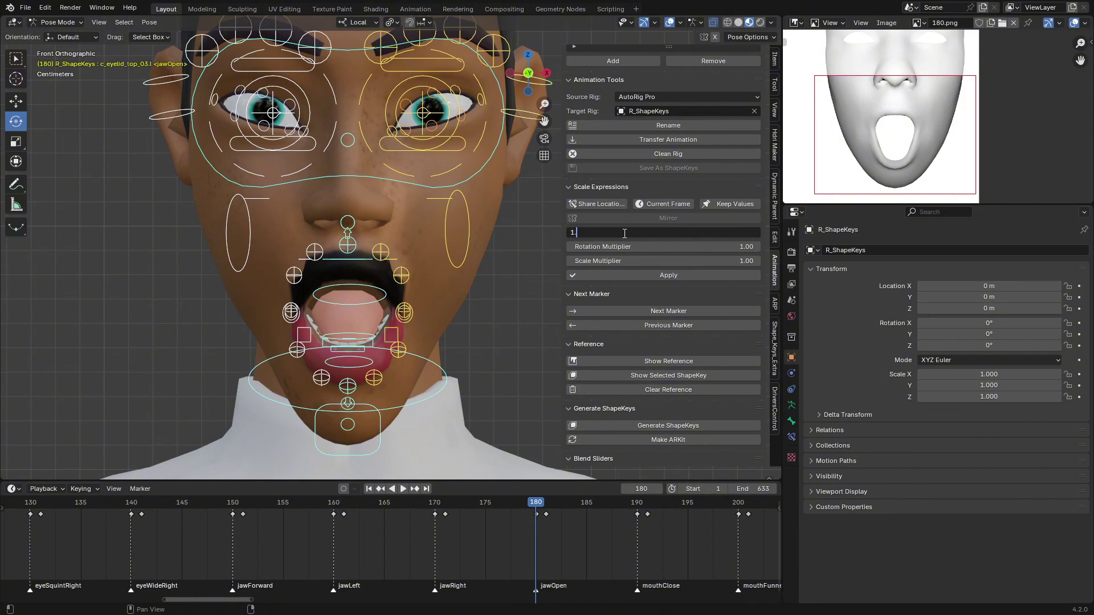
{"action": "type", "text": "5"}
{"action": "key", "text": "Return"}
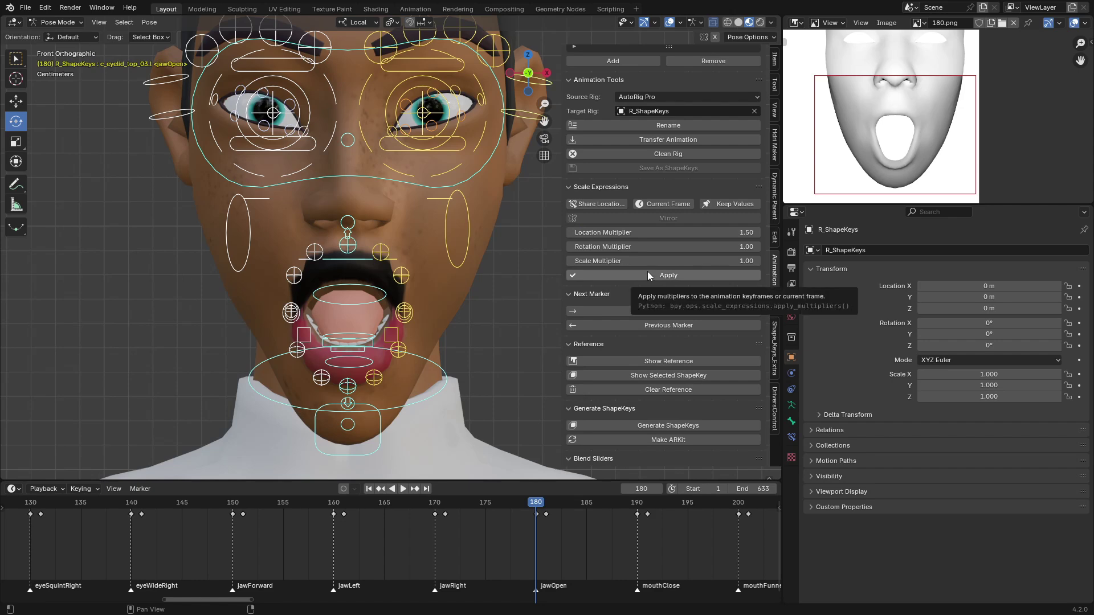
{"action": "left_click", "coordinate": [647, 274]}
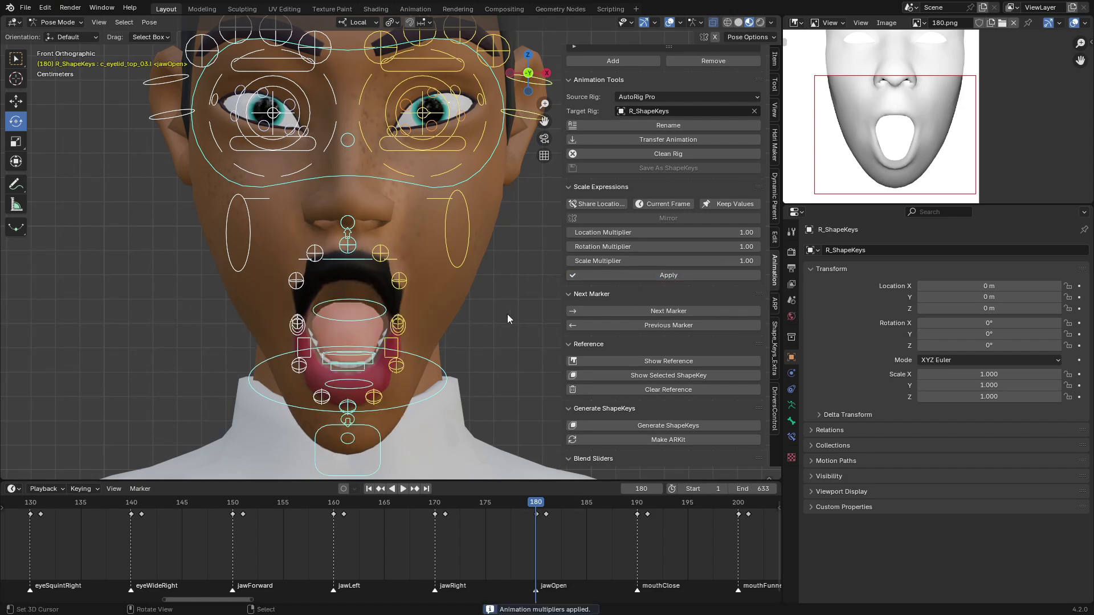
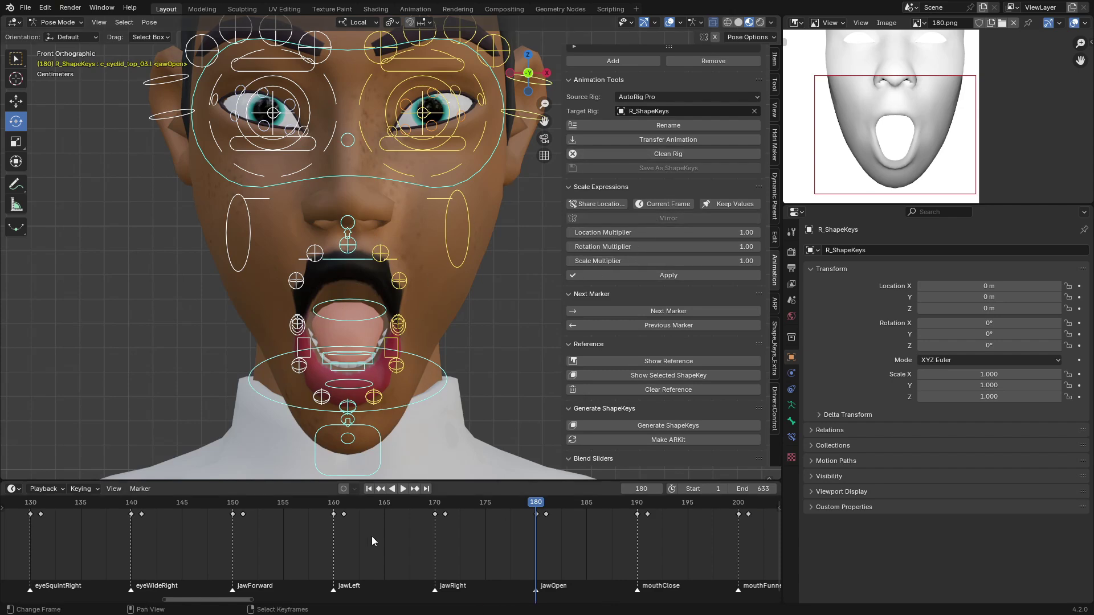
- Turn on Current Frame scaling and play the animation from around frame 144 through the jaw and mouth expressions
{"action": "left_click", "coordinate": [684, 204]}
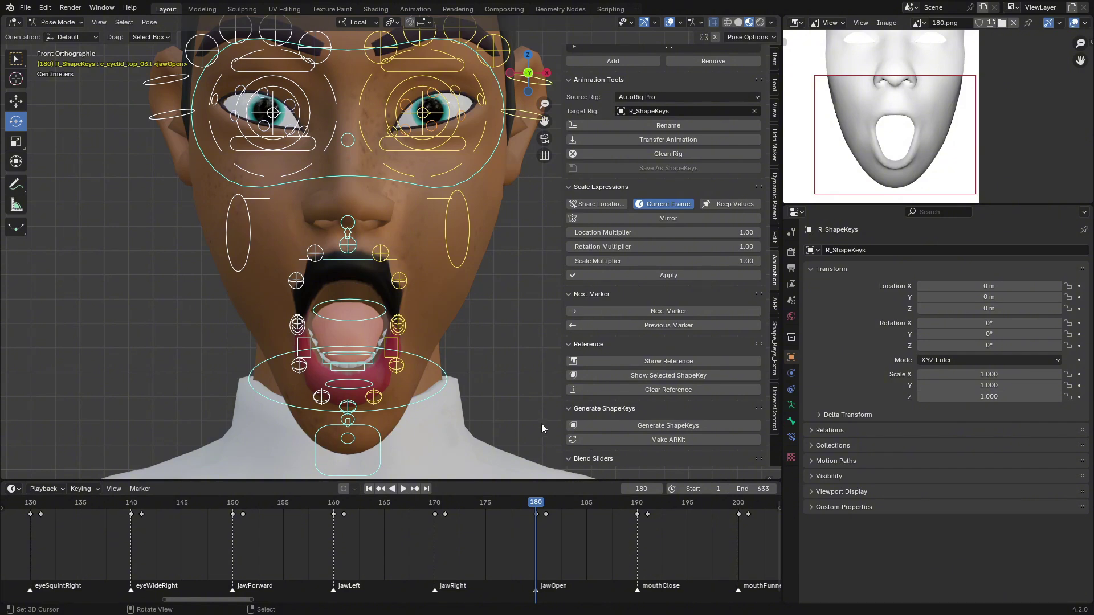
{"action": "left_click_drag", "start_coordinate": [430, 545], "coordinate": [161, 530]}
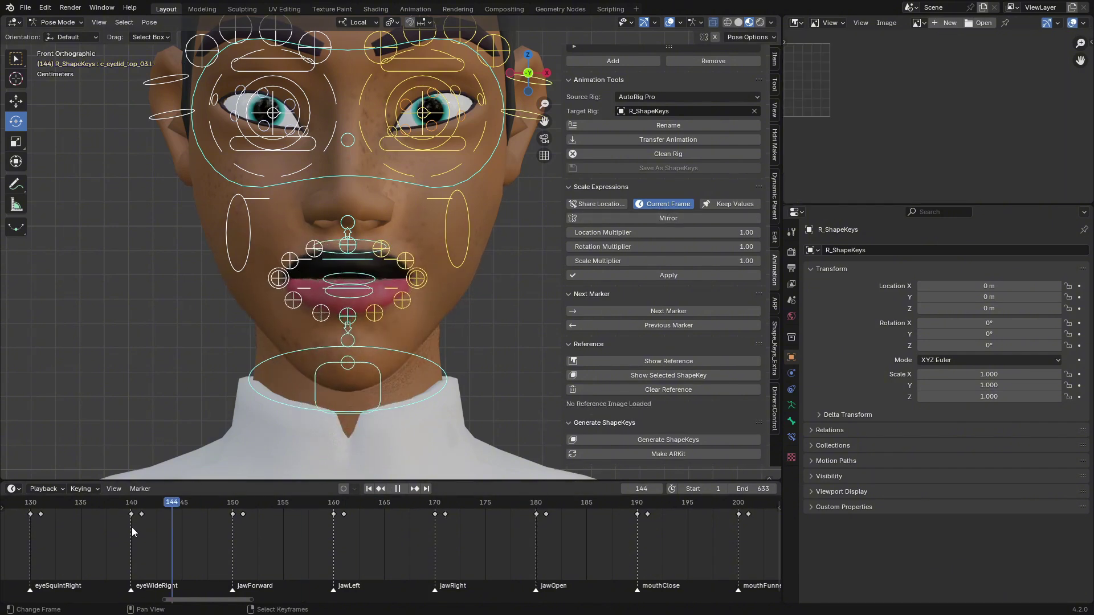
{"action": "key", "text": "space"}
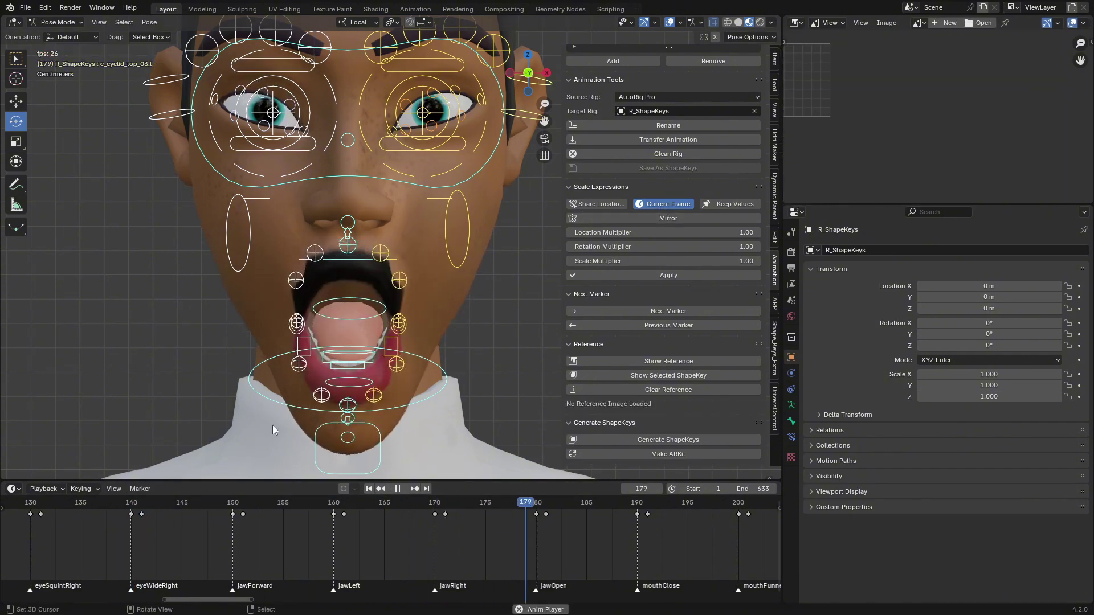
{"action": "scroll", "coordinate": [316, 343], "scroll_direction": "down", "scroll_amount": 5}
{"action": "scroll", "coordinate": [316, 343], "scroll_direction": "up", "scroll_amount": 6}
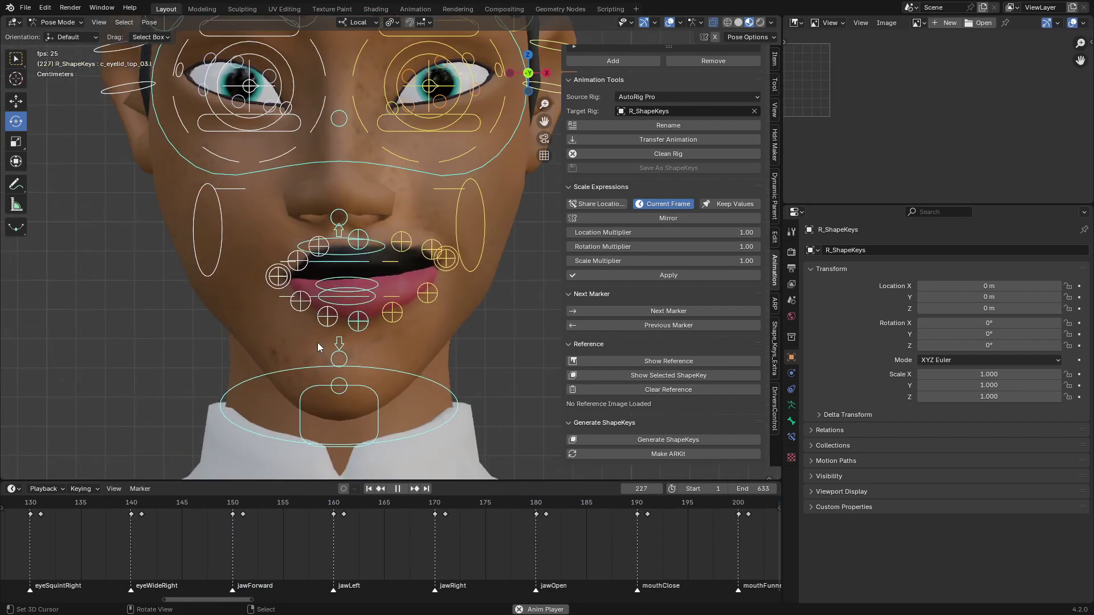
{"action": "key", "text": "space"}
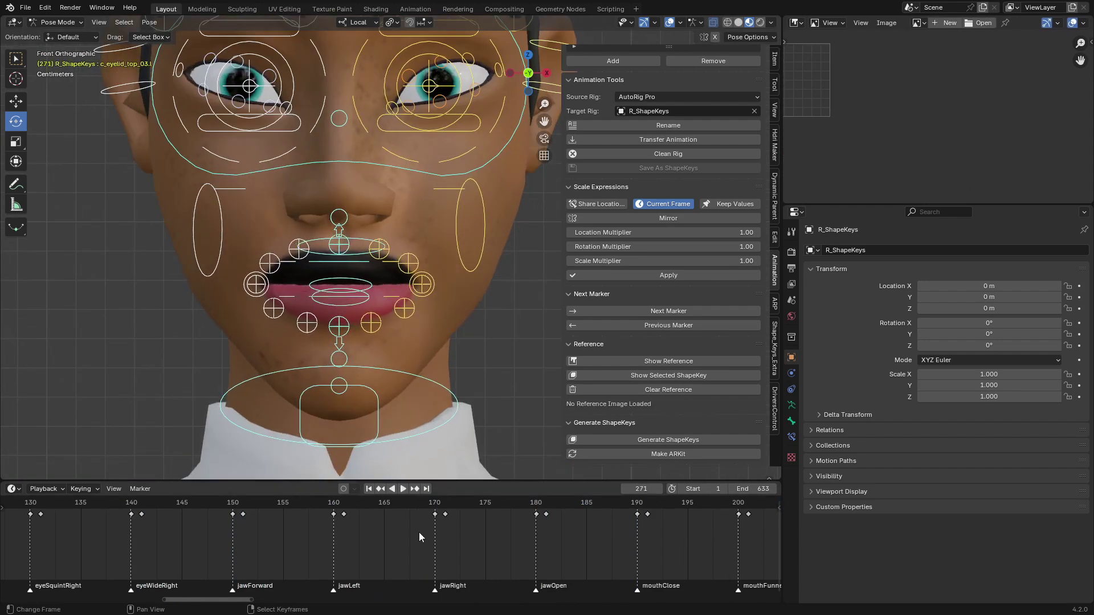
- At the jawOpen frame 180, turn off Current Frame scaling and apply a location multiplier of 0.80 to the expression keyframes
{"action": "left_click", "coordinate": [433, 518]}
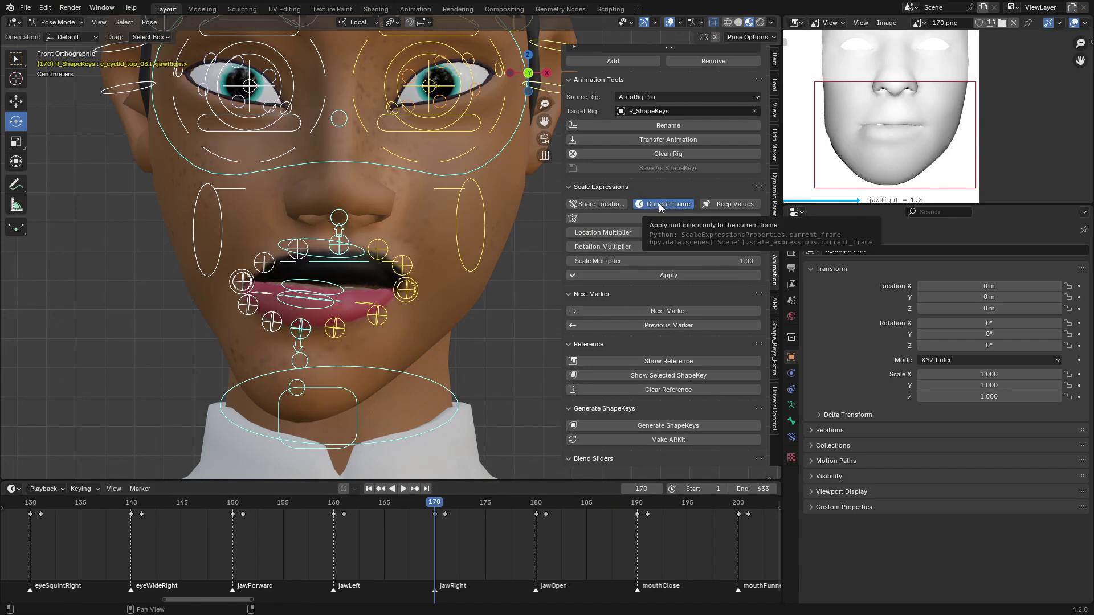
{"action": "left_click", "coordinate": [535, 534]}
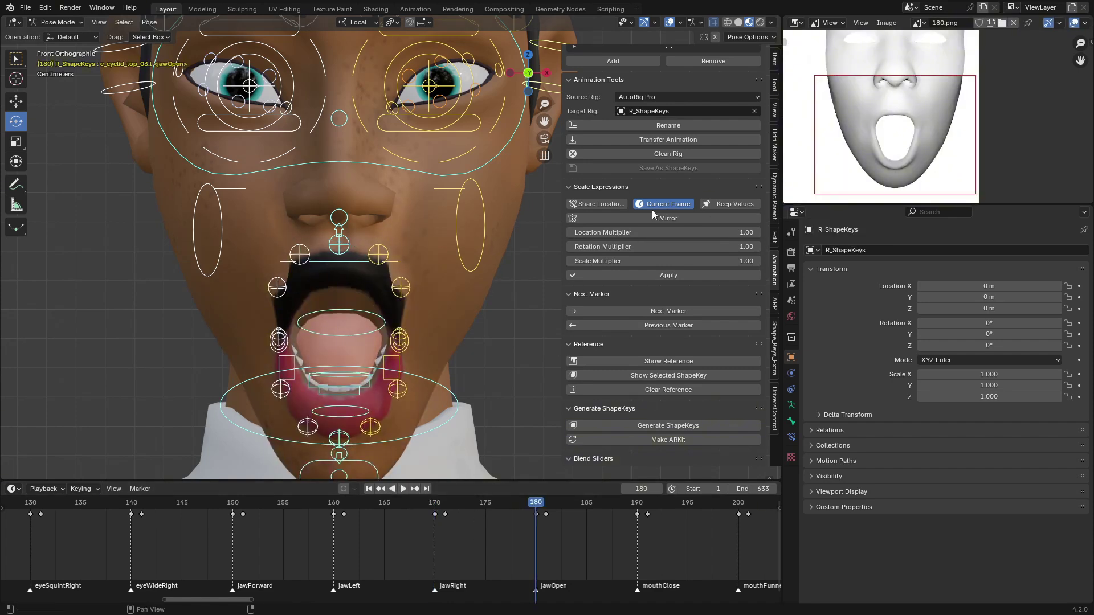
{"action": "left_click", "coordinate": [645, 232]}
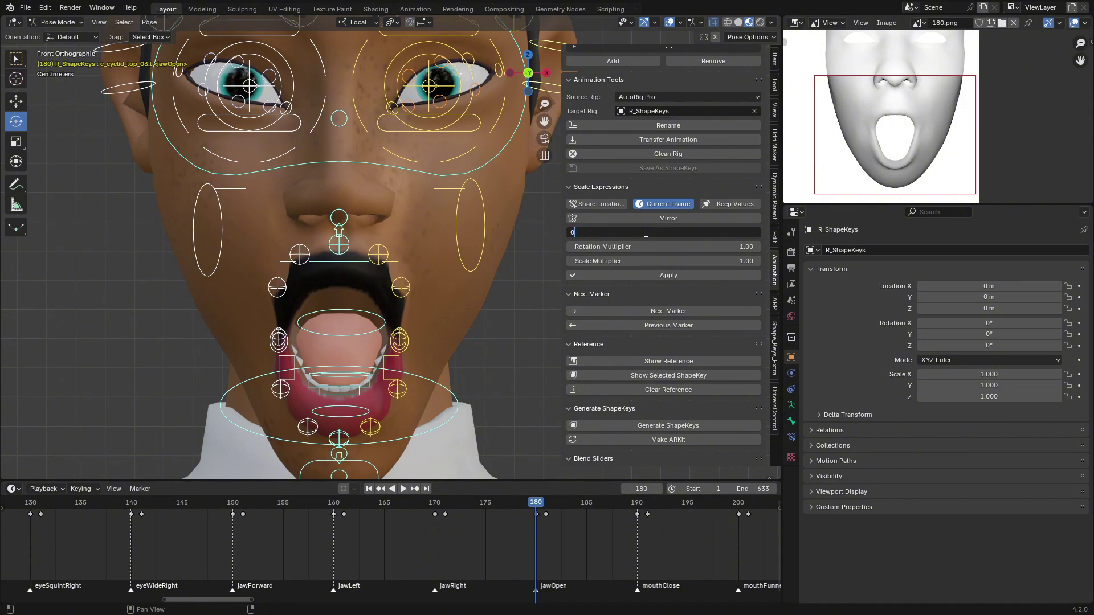
{"action": "type", "text": "0.8"}
{"action": "key", "text": "Return"}
{"action": "left_click", "coordinate": [668, 203]}
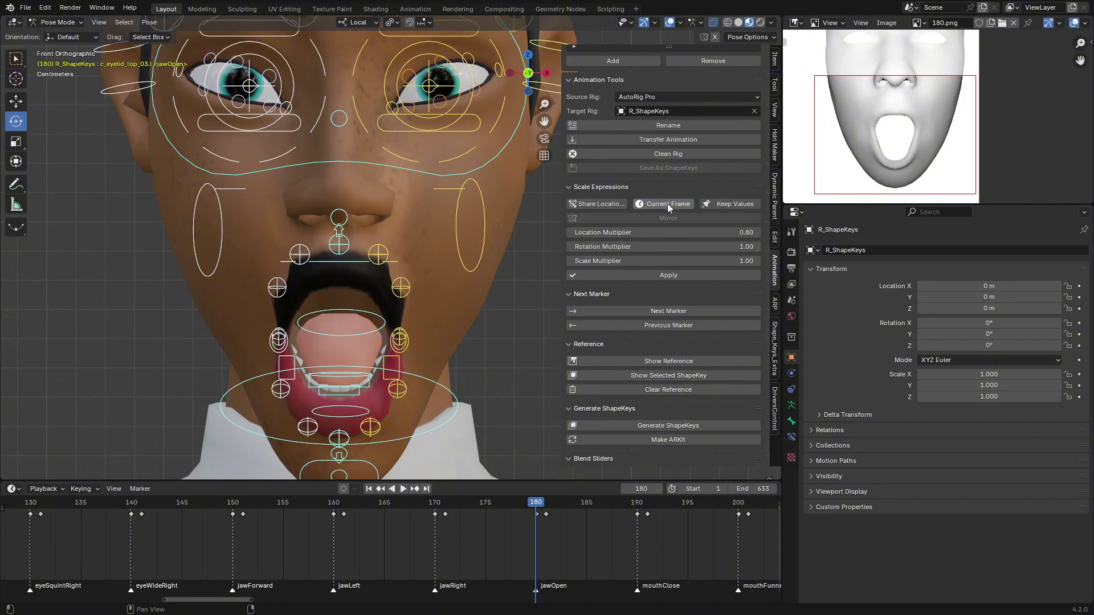
{"action": "left_click", "coordinate": [655, 278]}
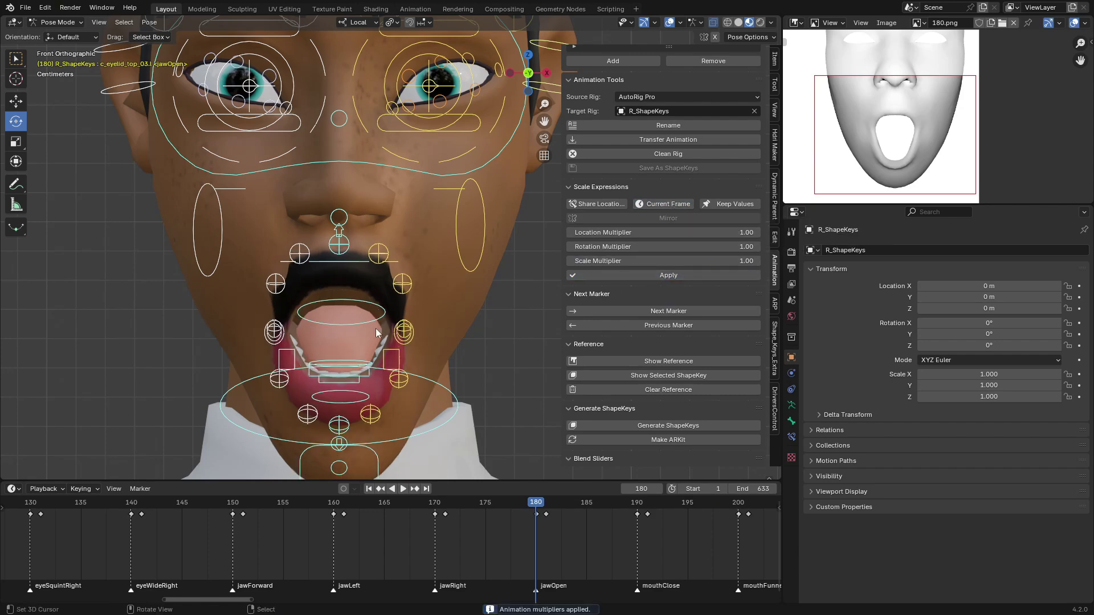
- Reposition the upper lip controller c_lips_top_01.l with X-axis mirroring in the jawOpen pose at frame 180, and replay the animation
{"action": "left_click_drag", "start_coordinate": [459, 534], "coordinate": [541, 540]}
{"action": "scroll", "coordinate": [390, 246], "scroll_direction": "up", "scroll_amount": 2}
{"action": "left_click", "coordinate": [407, 299]}
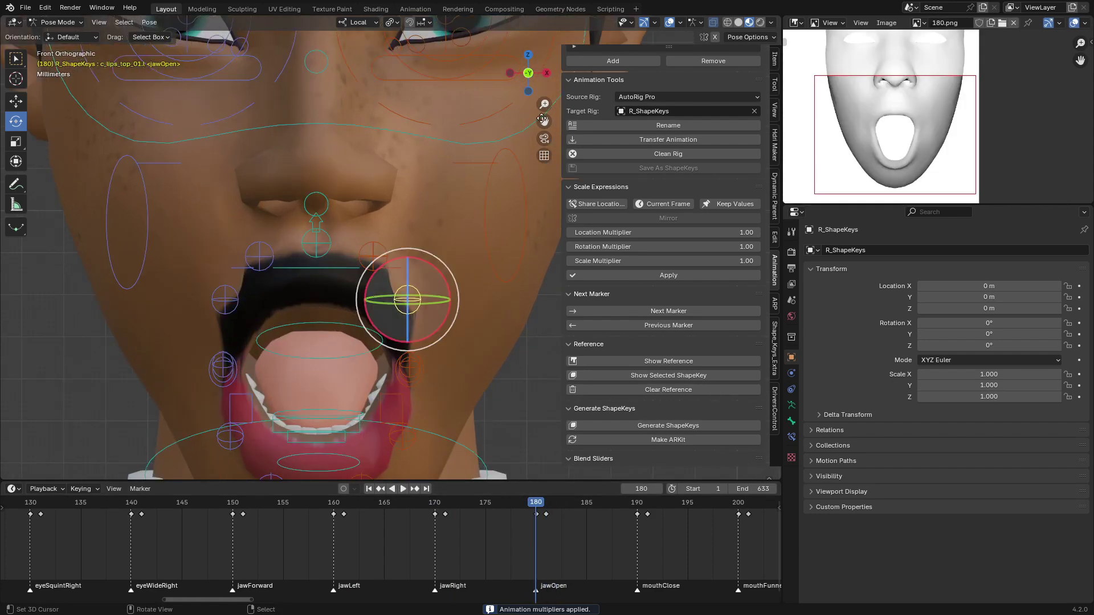
{"action": "key", "text": "g"}
{"action": "left_click", "coordinate": [374, 337]}
{"action": "scroll", "coordinate": [414, 336], "scroll_direction": "down", "scroll_amount": 5}
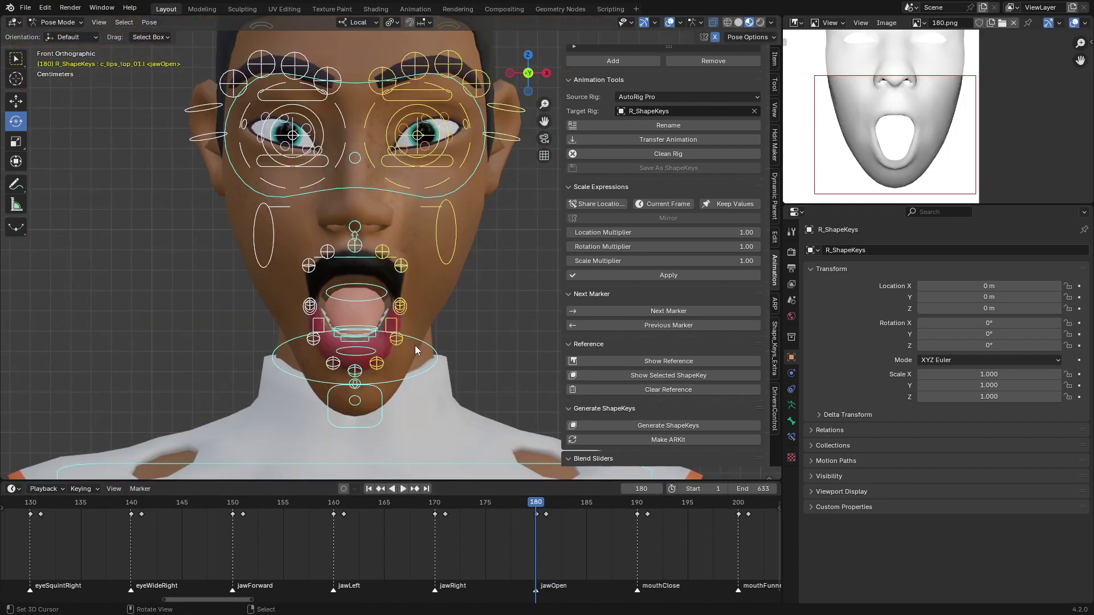
{"action": "left_click_drag", "start_coordinate": [553, 553], "coordinate": [232, 535]}
{"action": "key", "text": "space"}
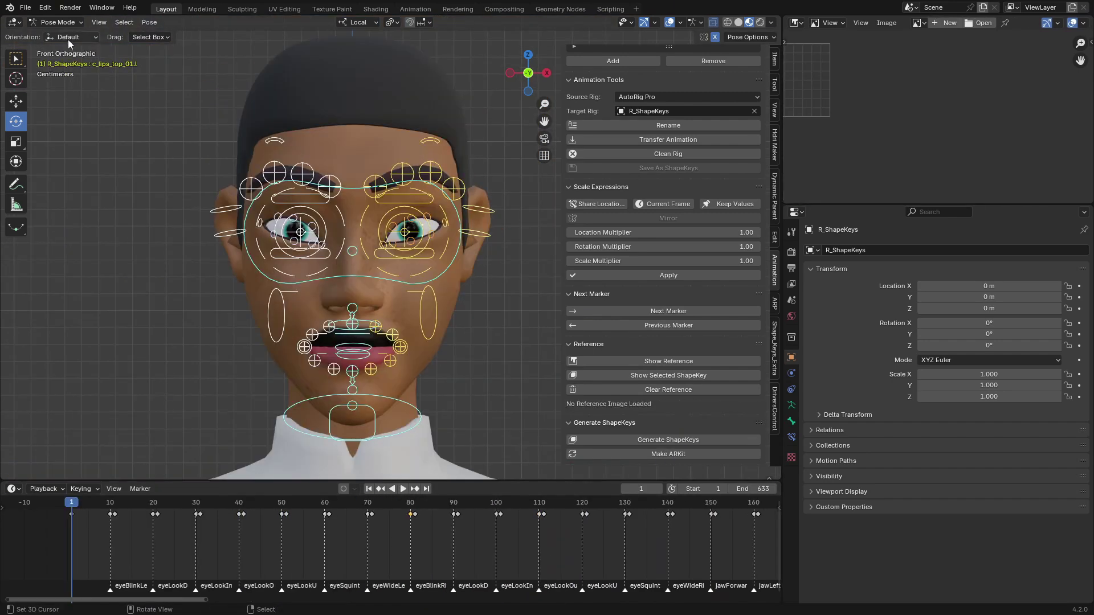
- Switch to Object Mode, select the Body mesh and enlarge its shape key list in the mesh data properties
{"action": "left_click", "coordinate": [57, 22]}
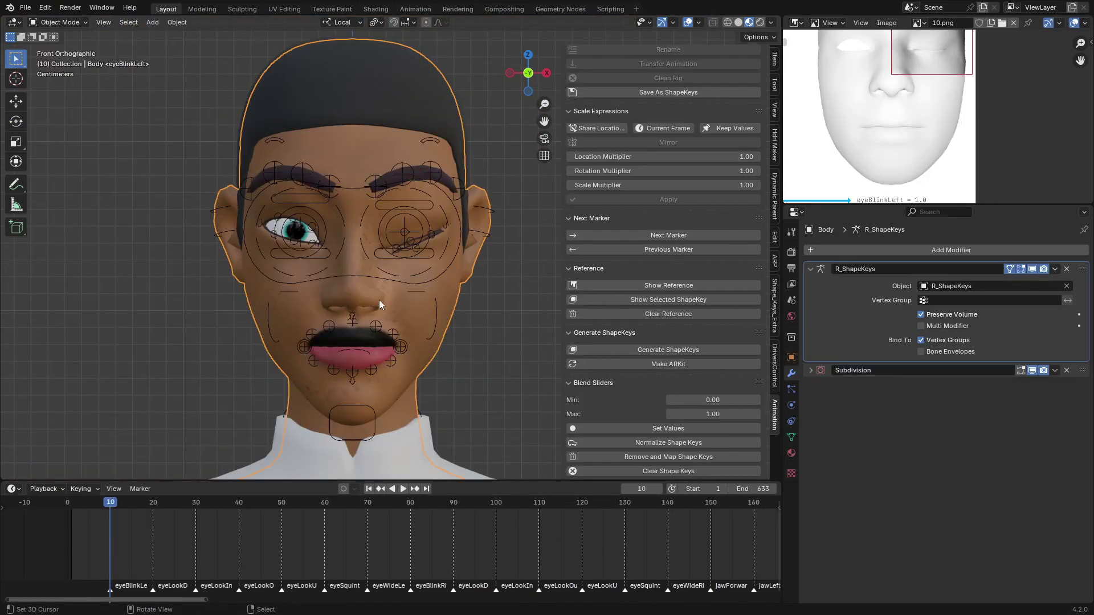
{"action": "left_click", "coordinate": [792, 437]}
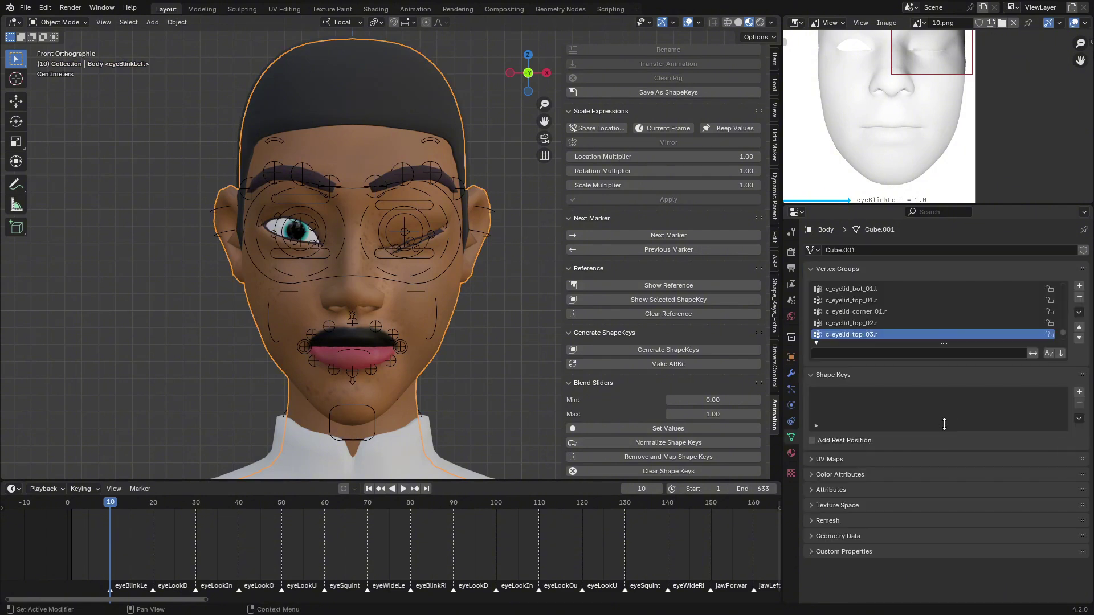
{"action": "left_click_drag", "start_coordinate": [943, 424], "coordinate": [946, 561]}
{"action": "scroll", "coordinate": [969, 444], "scroll_direction": "down", "scroll_amount": 2}
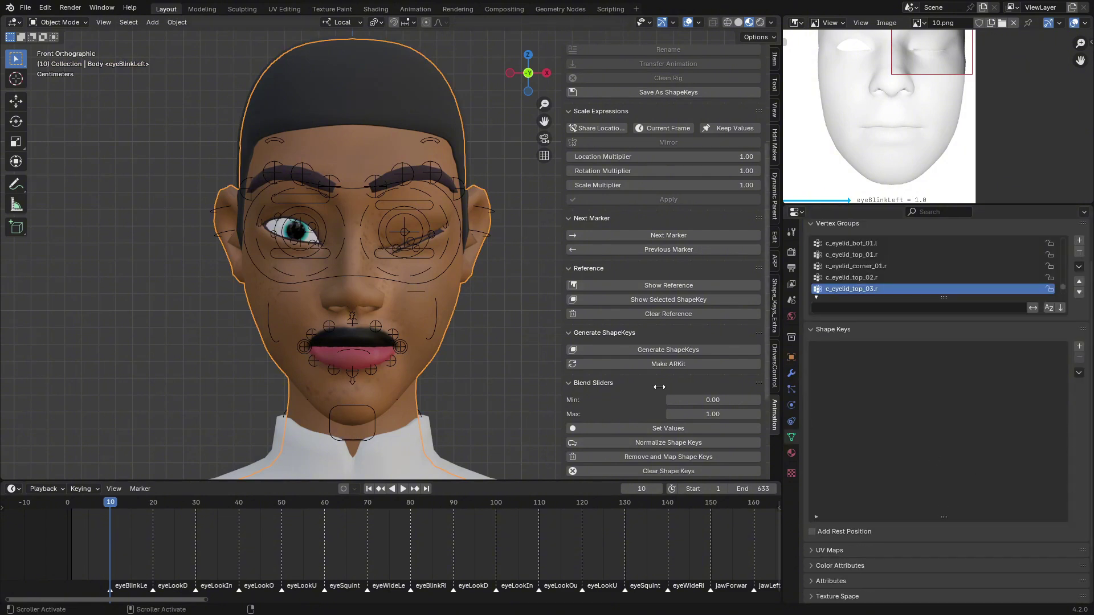
- Select the Eyes mesh and check its shape key list and the registered face objects
{"action": "scroll", "coordinate": [231, 247], "scroll_direction": "up", "scroll_amount": 3}
{"action": "left_click", "coordinate": [239, 221]}
{"action": "left_click", "coordinate": [240, 221]}
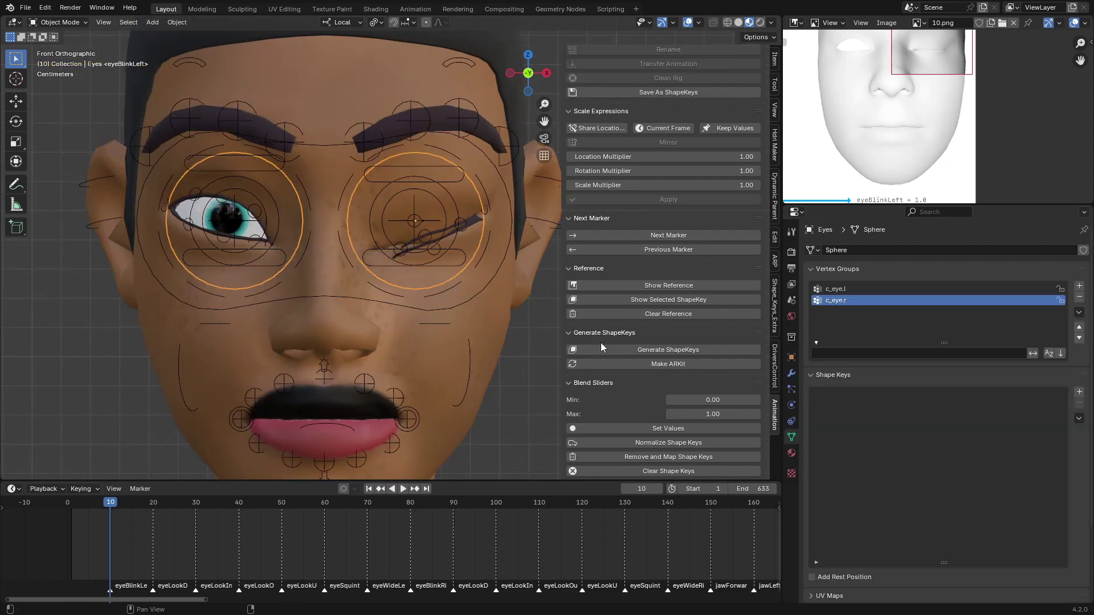
{"action": "scroll", "coordinate": [590, 360], "scroll_direction": "down", "scroll_amount": 4}
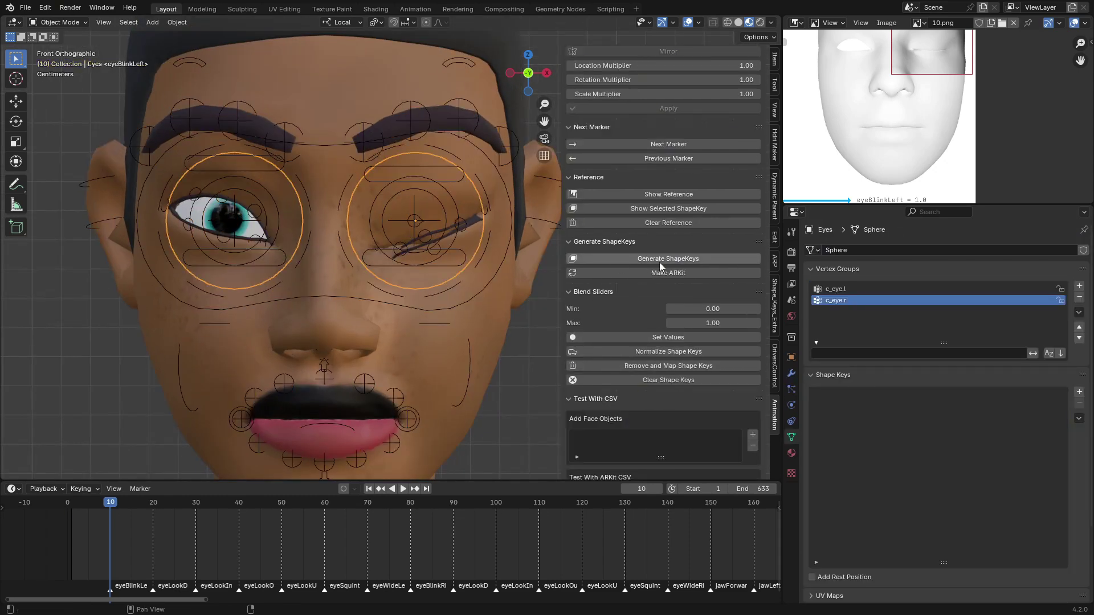
{"action": "scroll", "coordinate": [693, 368], "scroll_direction": "up", "scroll_amount": 10}
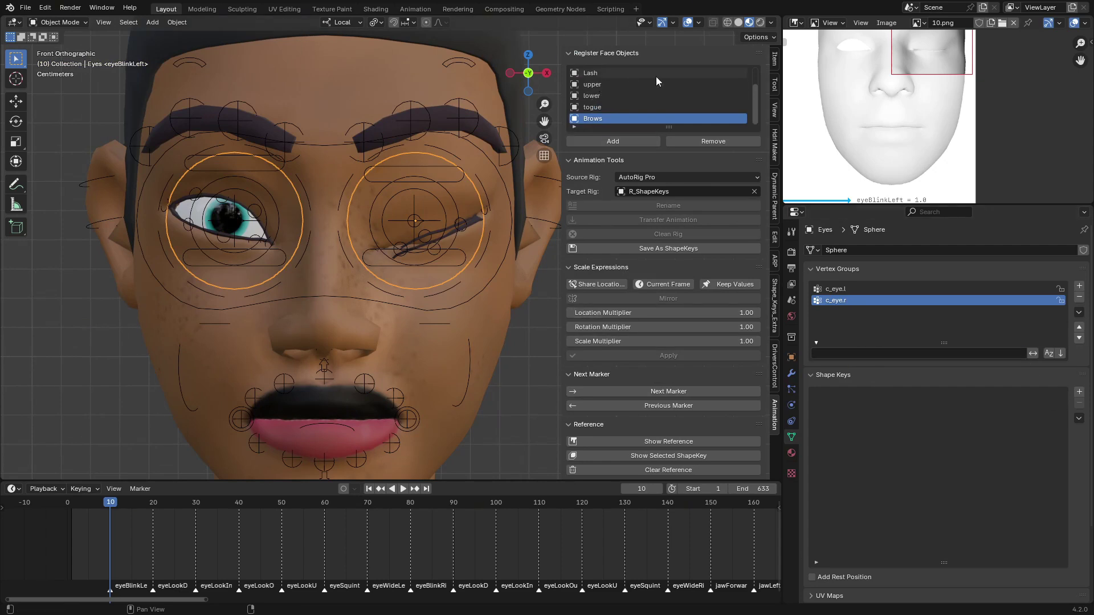
- Select the Body mesh and generate shape keys for the registered face objects from the rig's expressions
{"action": "left_click", "coordinate": [436, 361]}
{"action": "scroll", "coordinate": [668, 387], "scroll_direction": "down", "scroll_amount": 3}
{"action": "scroll", "coordinate": [668, 386], "scroll_direction": "down", "scroll_amount": 1}
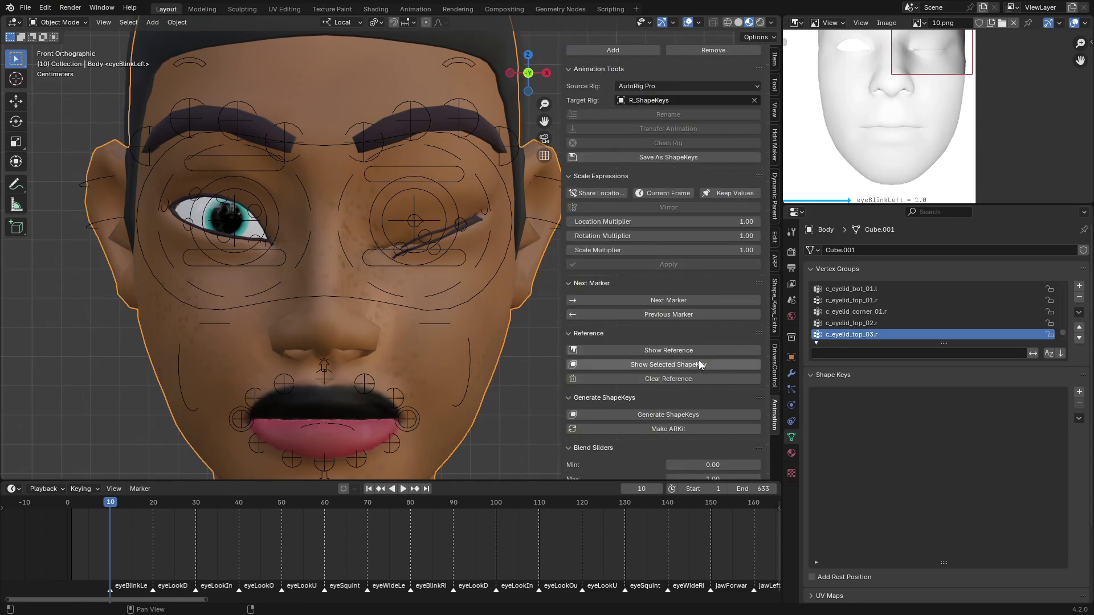
{"action": "left_click", "coordinate": [634, 414]}
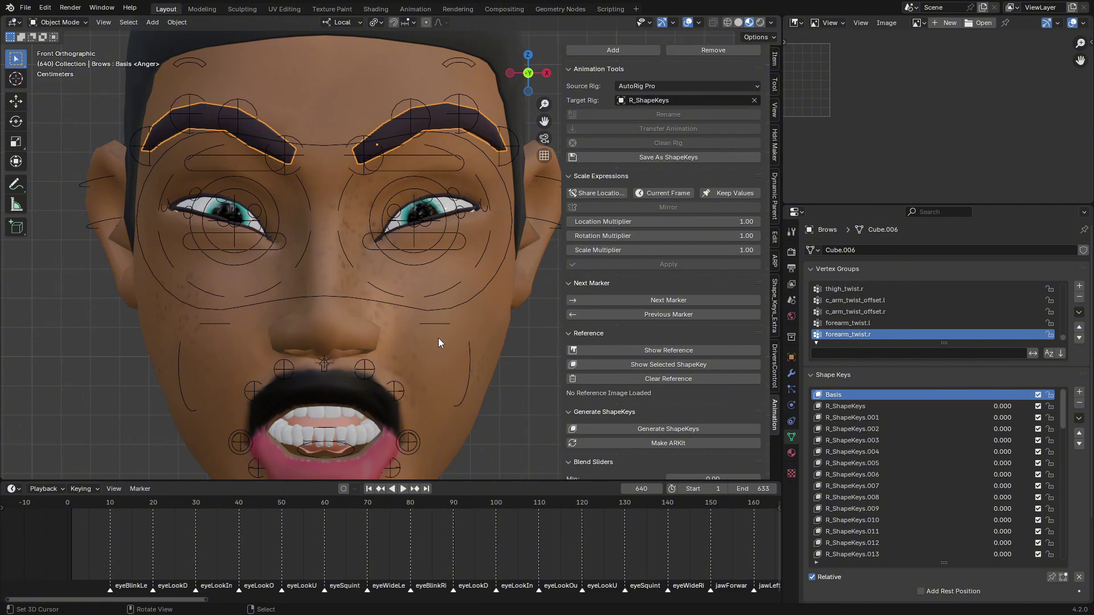
- Convert the generated shape keys to ARKit names and review the Brows shape key list
{"action": "scroll", "coordinate": [889, 421], "scroll_direction": "down", "scroll_amount": 10}
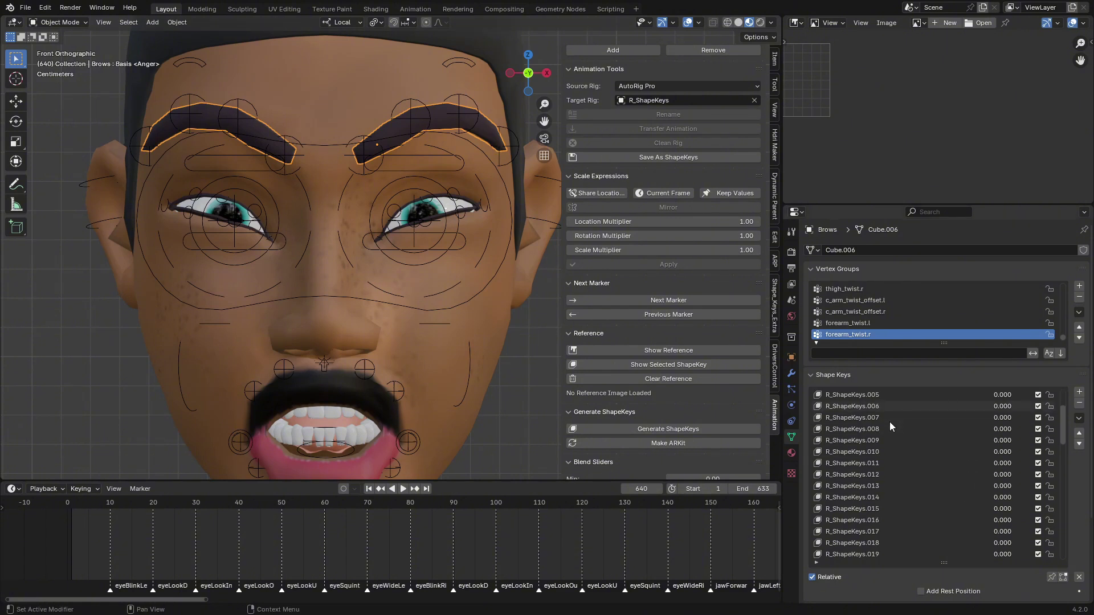
{"action": "scroll", "coordinate": [890, 421], "scroll_direction": "up", "scroll_amount": 5}
{"action": "left_click", "coordinate": [646, 445]}
{"action": "scroll", "coordinate": [860, 425], "scroll_direction": "down", "scroll_amount": 8}
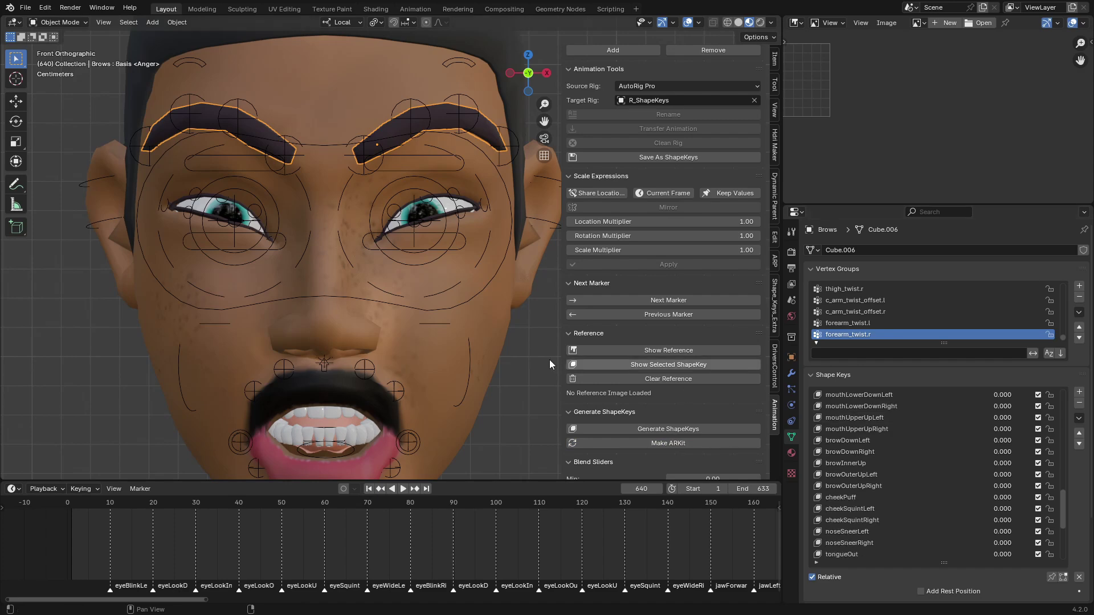
- Select the R_ShapeKeys rig and clean the transferred animation and expression markers from it
{"action": "left_click", "coordinate": [460, 306]}
{"action": "scroll", "coordinate": [576, 315], "scroll_direction": "up", "scroll_amount": 4}
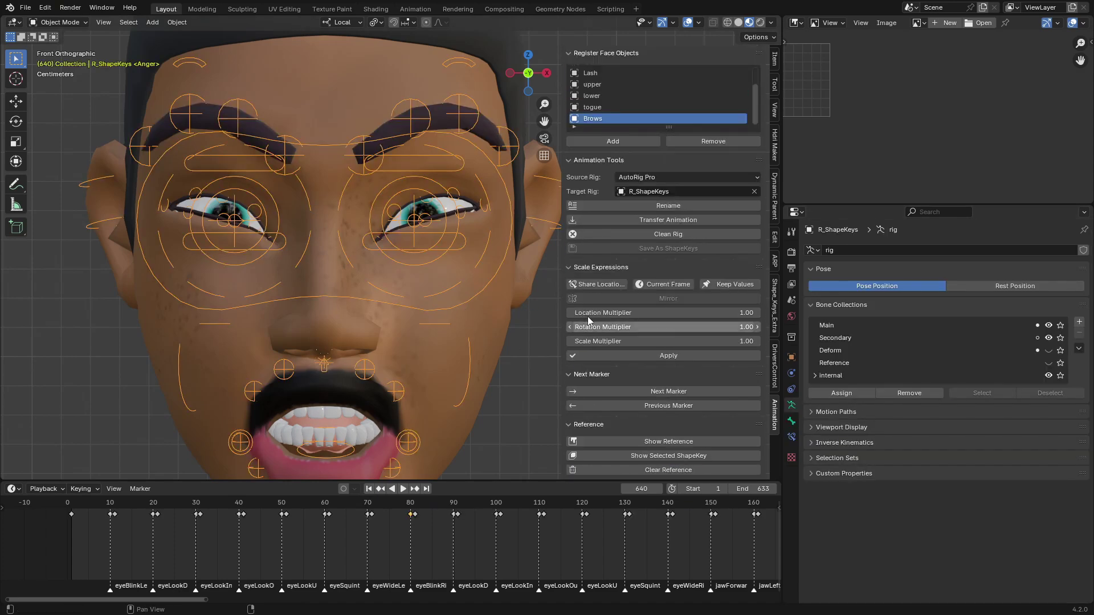
{"action": "left_click", "coordinate": [685, 232]}
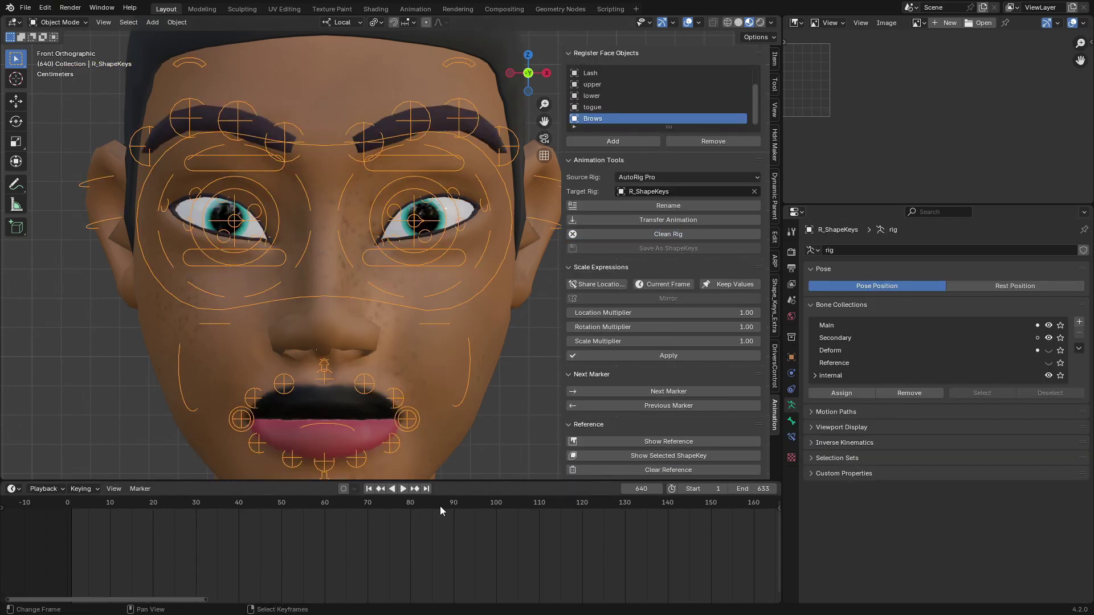
- Scrub and play the timeline to check the cleaned rig and the reference images at frames 50 and 100
{"action": "left_click_drag", "start_coordinate": [196, 544], "coordinate": [281, 556]}
{"action": "left_click", "coordinate": [205, 560]}
{"action": "key", "text": "space"}
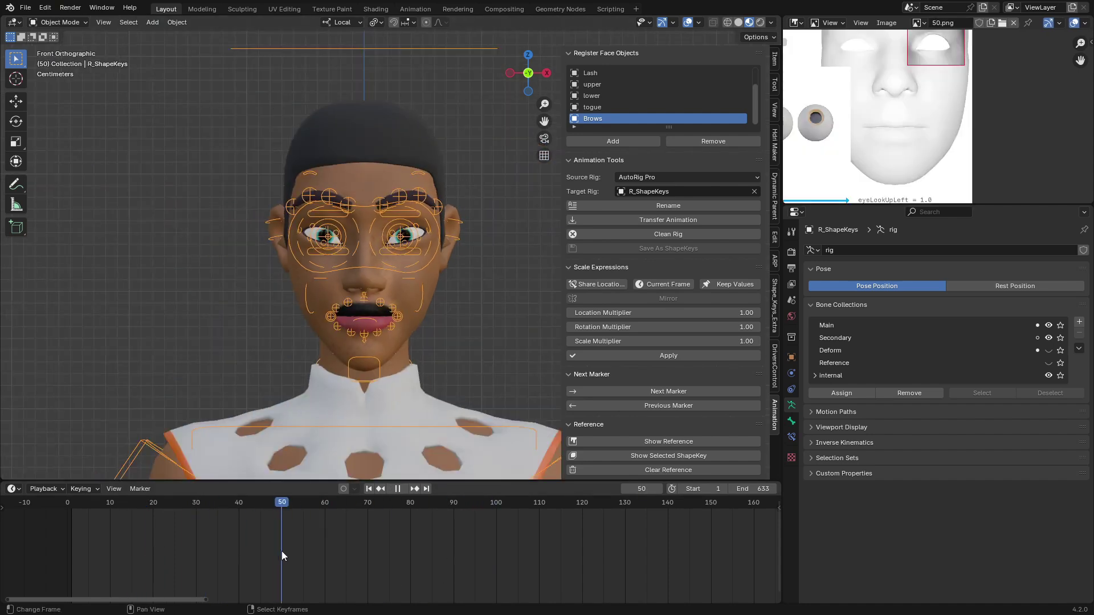
{"action": "key", "text": "space"}
{"action": "scroll", "coordinate": [906, 123], "scroll_direction": "down", "scroll_amount": 6}
{"action": "scroll", "coordinate": [897, 141], "scroll_direction": "up", "scroll_amount": 4}
{"action": "key", "text": "space"}
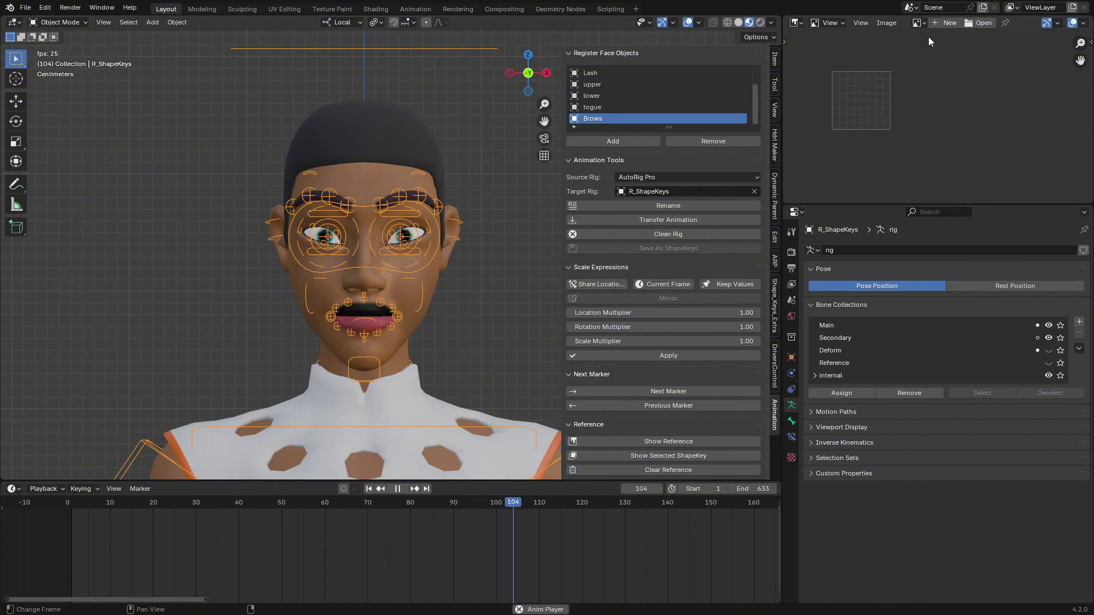
{"action": "key", "text": "space"}
{"action": "left_click", "coordinate": [918, 23]}
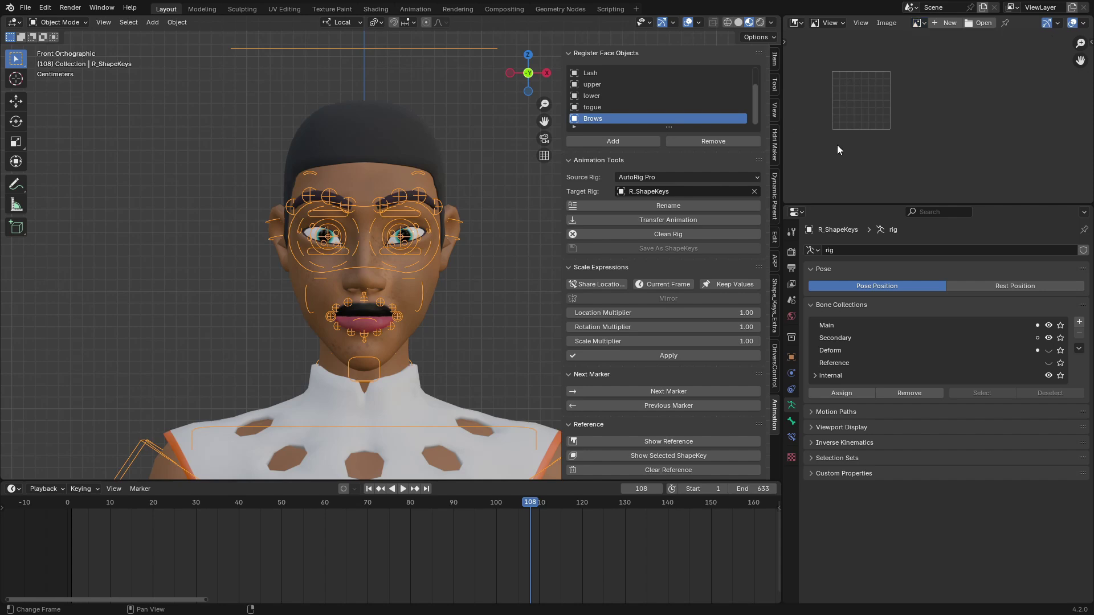
{"action": "left_click", "coordinate": [495, 532]}
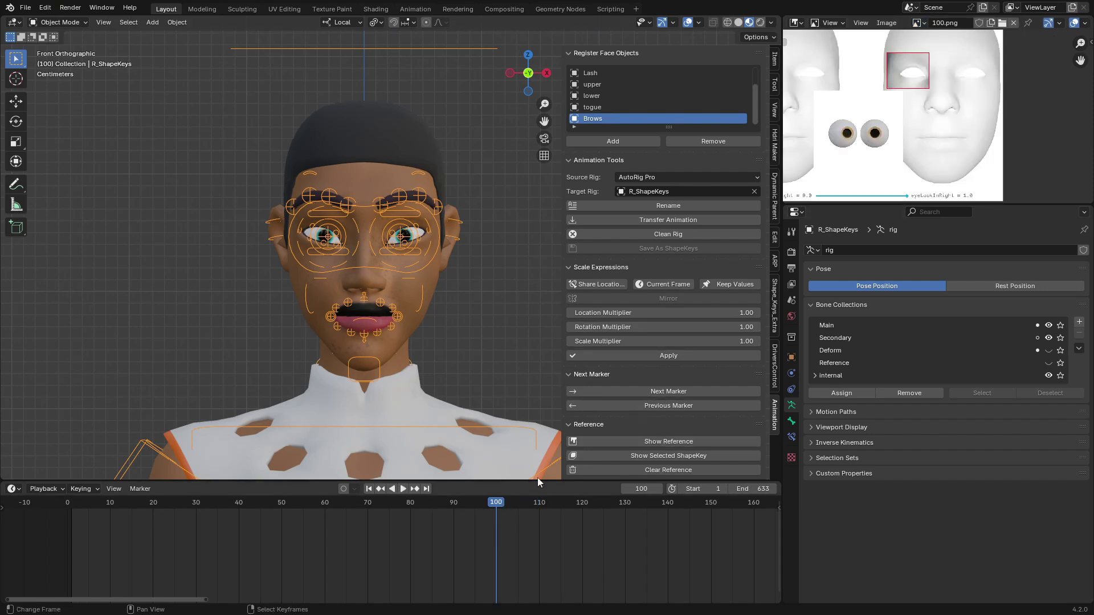
- Clear the loaded expression reference image
{"action": "scroll", "coordinate": [643, 389], "scroll_direction": "down", "scroll_amount": 5}
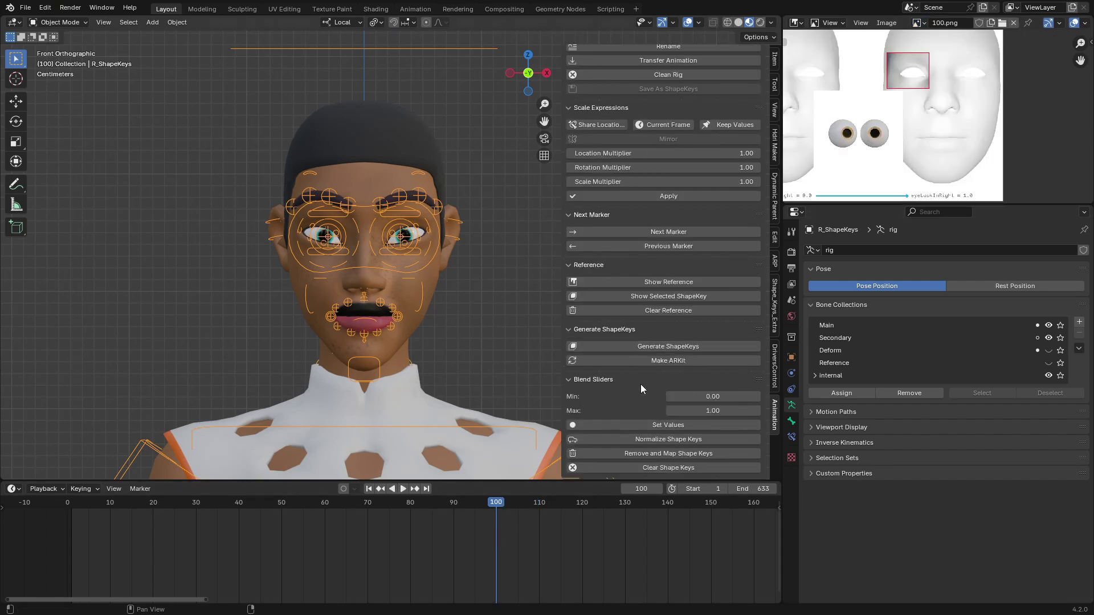
{"action": "left_click", "coordinate": [650, 313]}
{"action": "left_click", "coordinate": [919, 23]}
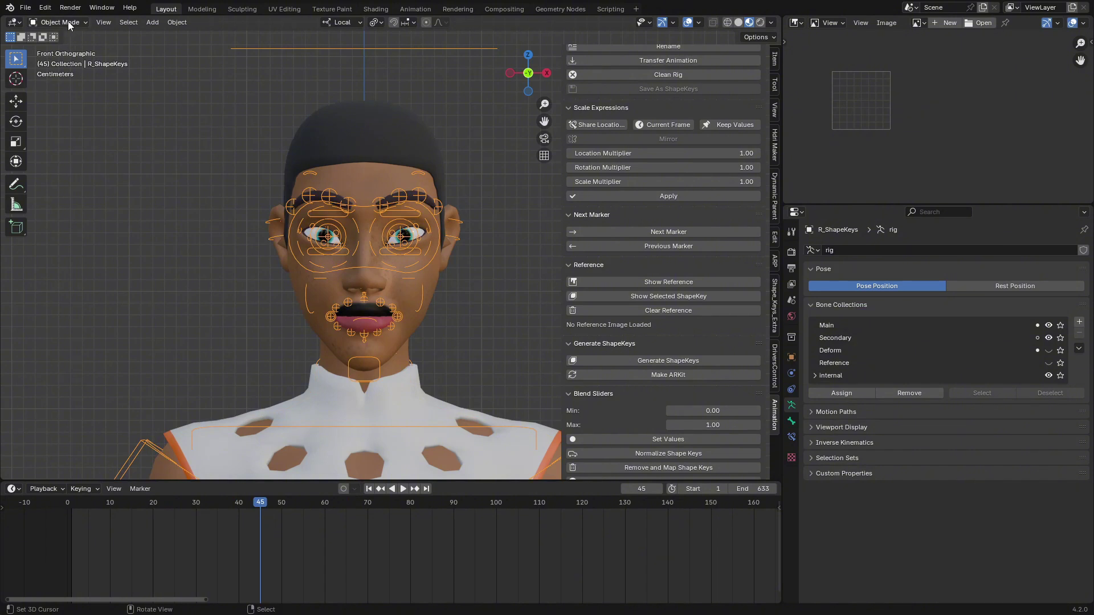
- Test-move the R_ShapeKeys jawbone and eye target controls in Pose Mode, cancel both moves, and return to Object Mode
{"action": "left_click", "coordinate": [68, 24]}
{"action": "left_click", "coordinate": [72, 62]}
{"action": "left_click", "coordinate": [367, 364]}
{"action": "key", "text": "g"}
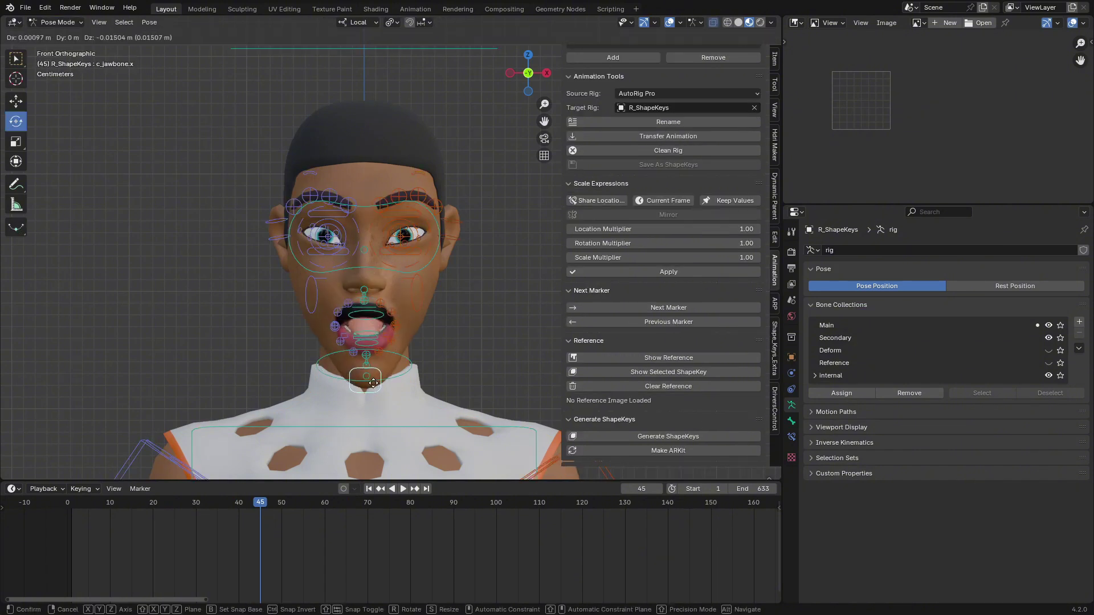
{"action": "right_click", "coordinate": [425, 289]}
{"action": "left_click", "coordinate": [434, 254]}
{"action": "key", "text": "g"}
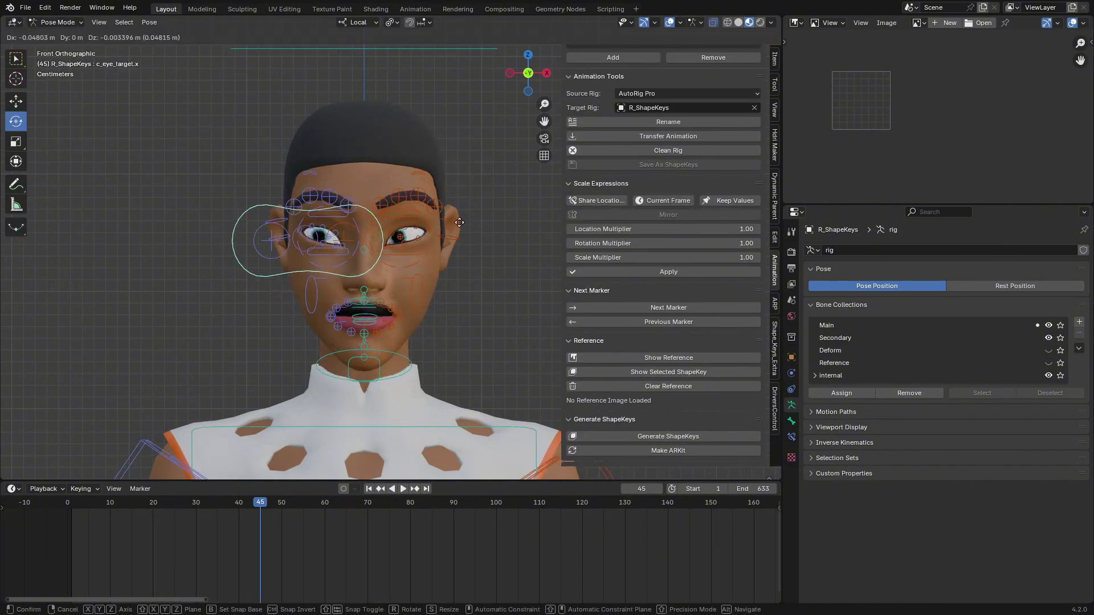
{"action": "right_click", "coordinate": [493, 133]}
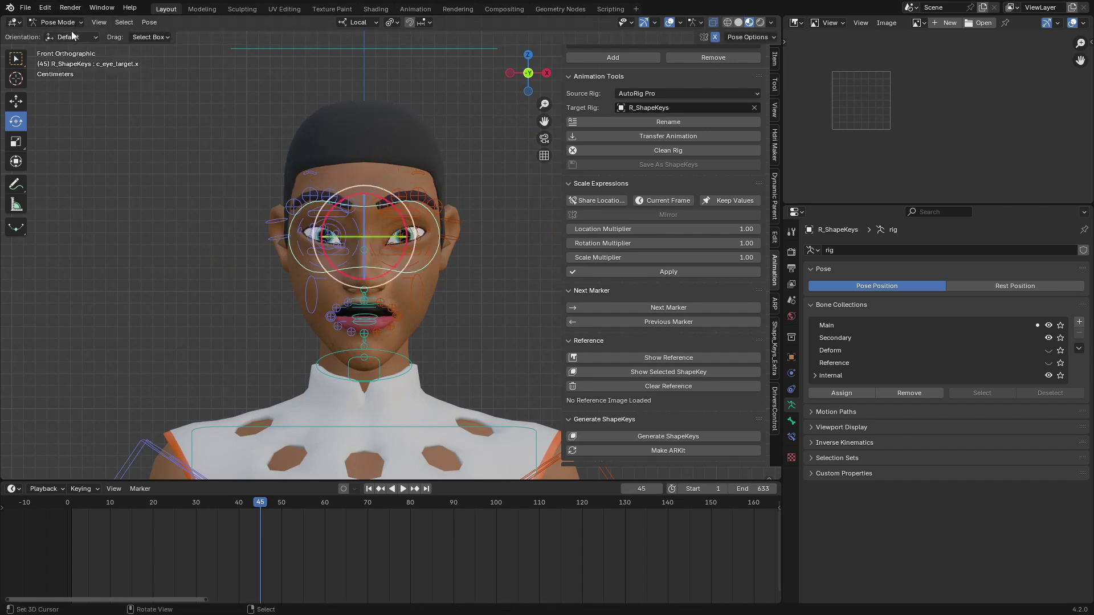
{"action": "left_click", "coordinate": [65, 36]}
- Select the Body mesh and test its eyeBlinkLeft shape key, leaving its value at 0
{"action": "left_click", "coordinate": [367, 185]}
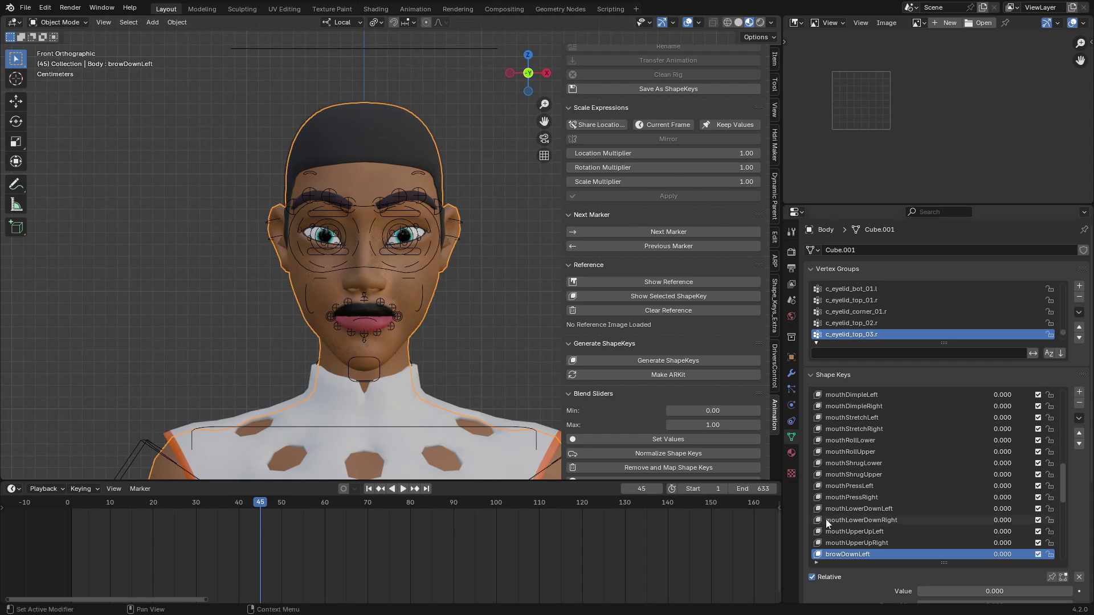
{"action": "scroll", "coordinate": [928, 467], "scroll_direction": "up", "scroll_amount": 15}
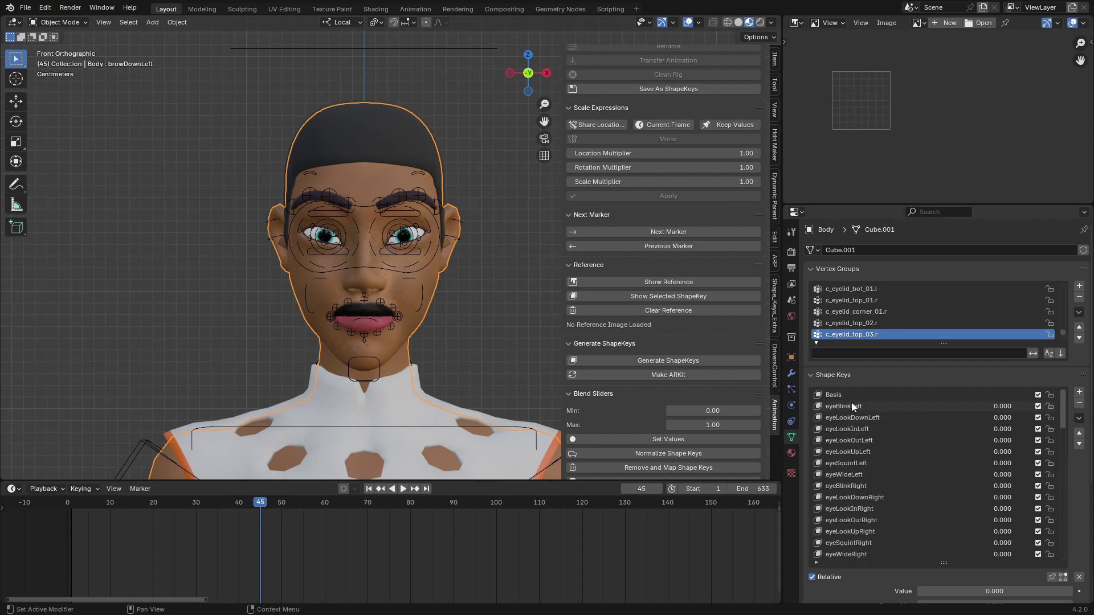
{"action": "left_click", "coordinate": [852, 405]}
{"action": "scroll", "coordinate": [877, 427], "scroll_direction": "down", "scroll_amount": 5}
{"action": "mouse_move", "coordinate": [924, 459]}
{"action": "left_mouse_down"}
{"action": "mouse_move", "coordinate": [1071, 458]}
{"action": "mouse_move", "coordinate": [911, 457]}
{"action": "left_mouse_up"}
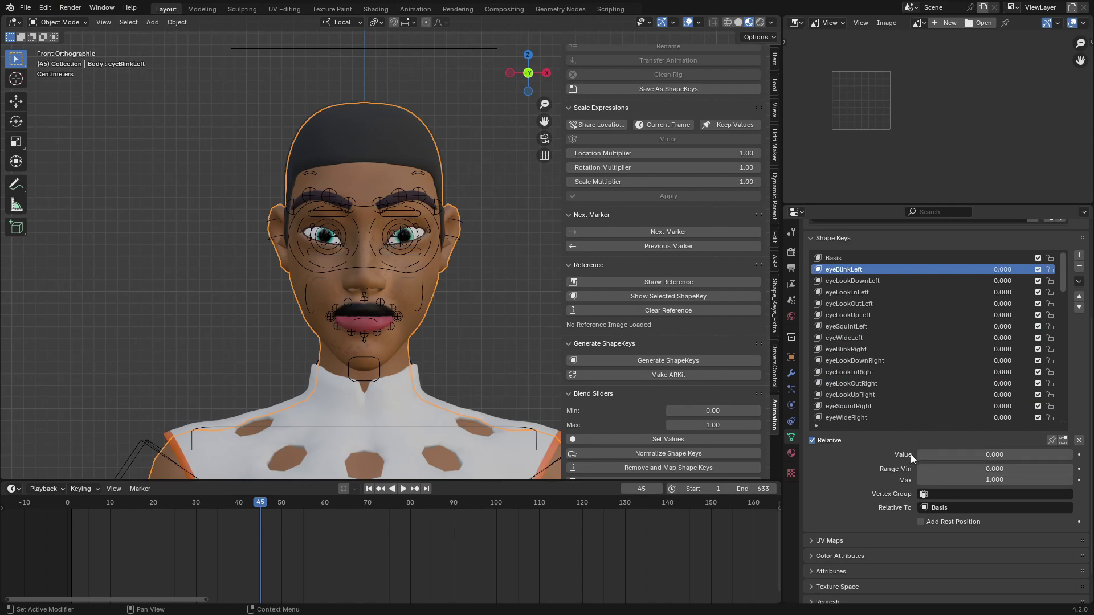
- Select the Body's jawOpen shape key and raise its value to 1.0, checking the open mouth up close
{"action": "scroll", "coordinate": [880, 395], "scroll_direction": "down", "scroll_amount": 7}
{"action": "left_click", "coordinate": [863, 372]}
{"action": "left_click", "coordinate": [859, 392]}
{"action": "left_click", "coordinate": [859, 385]}
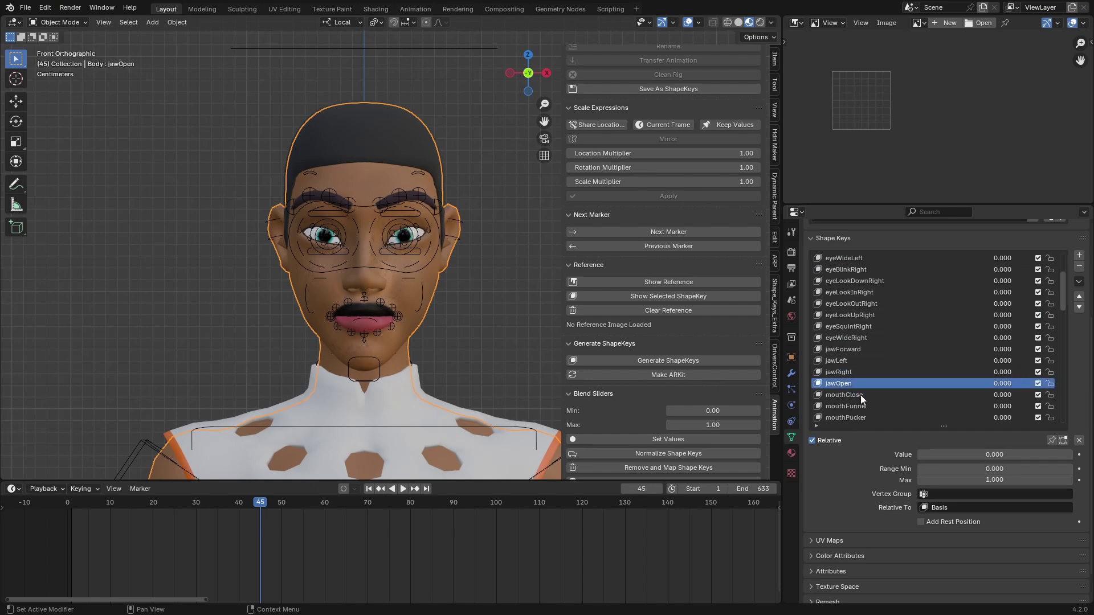
{"action": "left_click_drag", "start_coordinate": [939, 458], "coordinate": [1025, 460]}
{"action": "scroll", "coordinate": [336, 206], "scroll_direction": "up", "scroll_amount": 6}
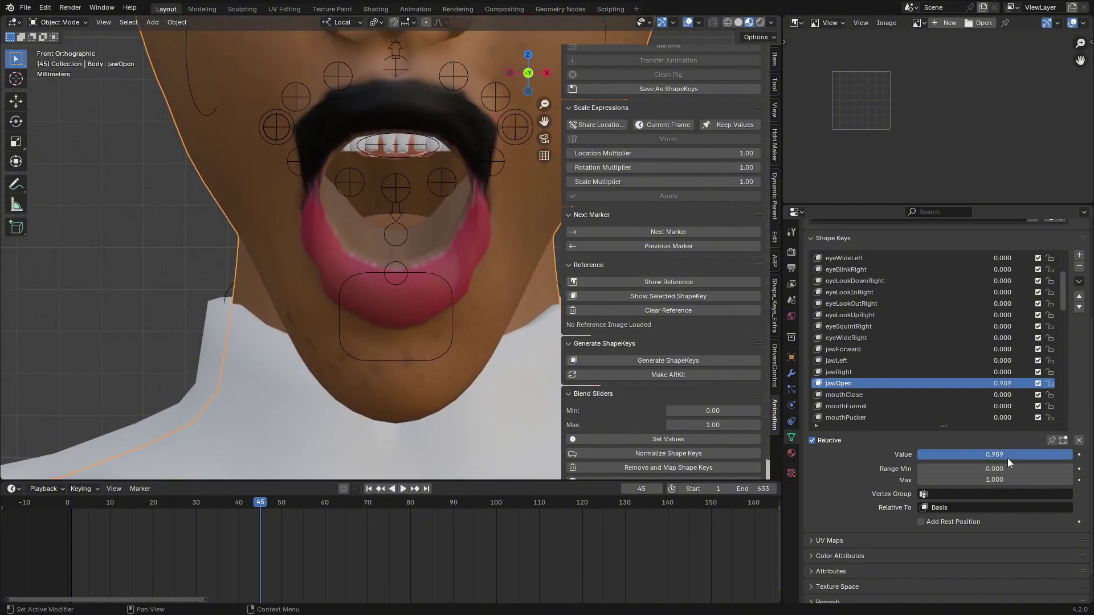
{"action": "left_click_drag", "start_coordinate": [1007, 457], "coordinate": [1073, 459]}
- Select the lower teeth object, test its jawOpen shape key at 1.0, and return the value to 0
{"action": "left_click", "coordinate": [442, 150]}
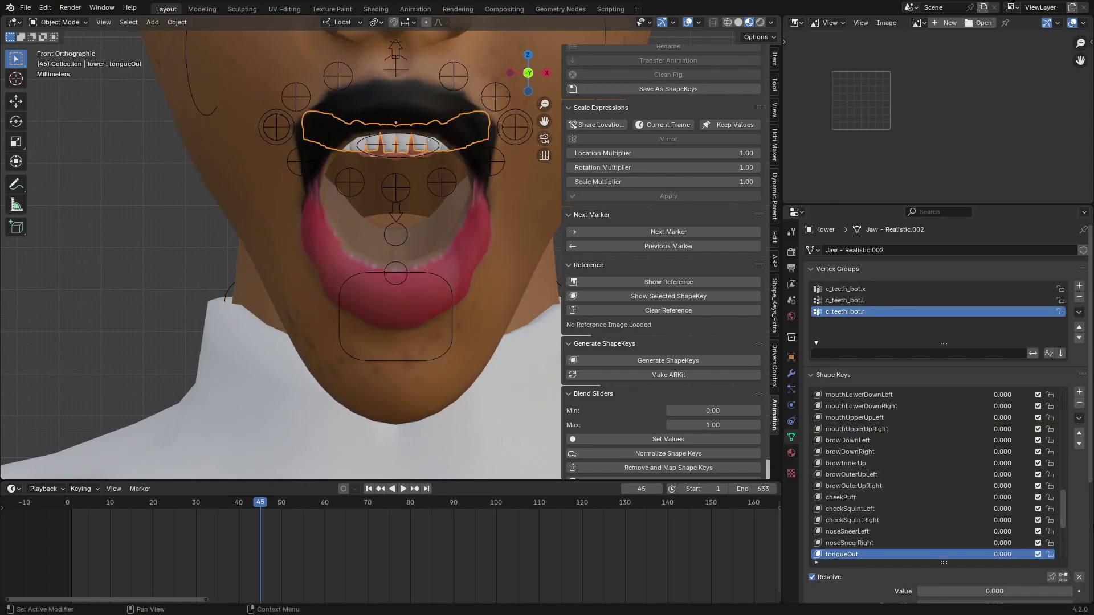
{"action": "scroll", "coordinate": [904, 402], "scroll_direction": "down", "scroll_amount": 5}
{"action": "scroll", "coordinate": [906, 402], "scroll_direction": "up", "scroll_amount": 10}
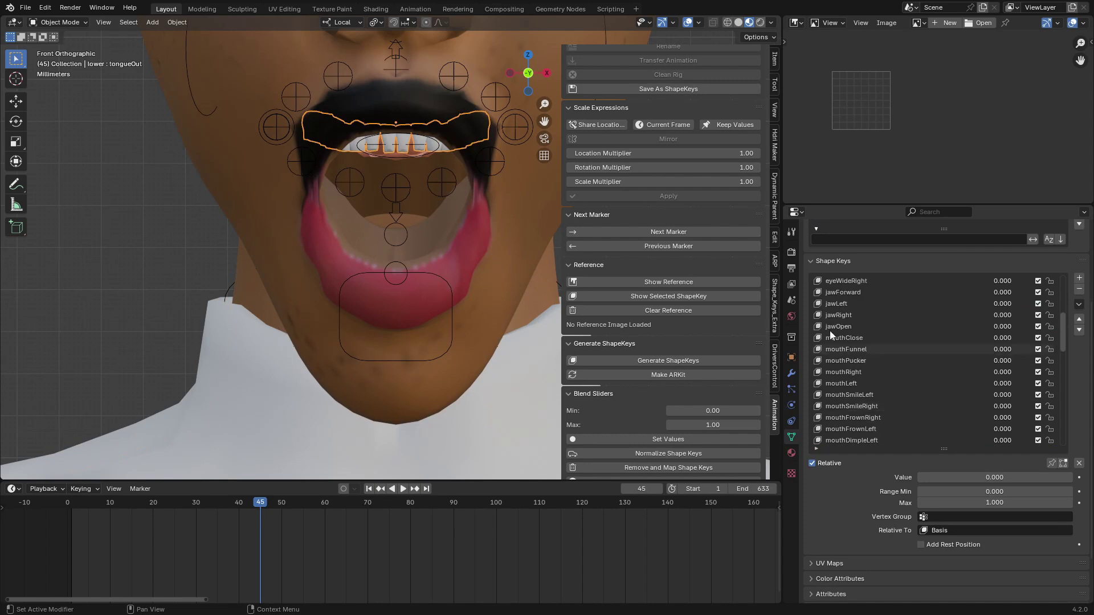
{"action": "left_click", "coordinate": [839, 329]}
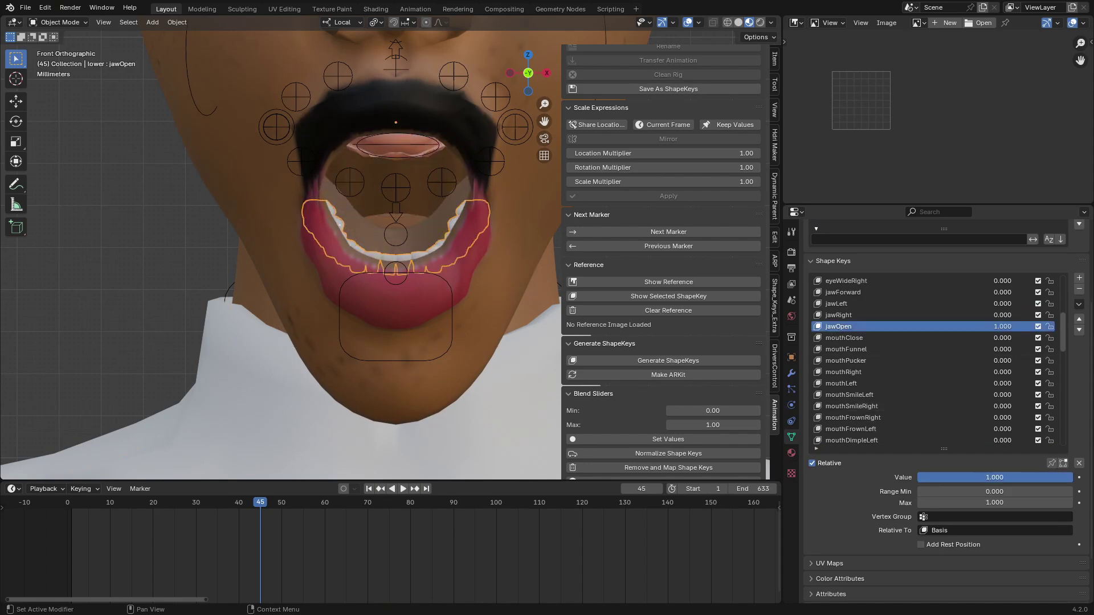
{"action": "left_click_drag", "start_coordinate": [1071, 477], "coordinate": [898, 481]}
{"action": "scroll", "coordinate": [498, 252], "scroll_direction": "down", "scroll_amount": 4}
- Add the Body and all other selected character objects to the ShapeKey Drivers list and create the drivers
{"action": "left_click", "coordinate": [469, 204]}
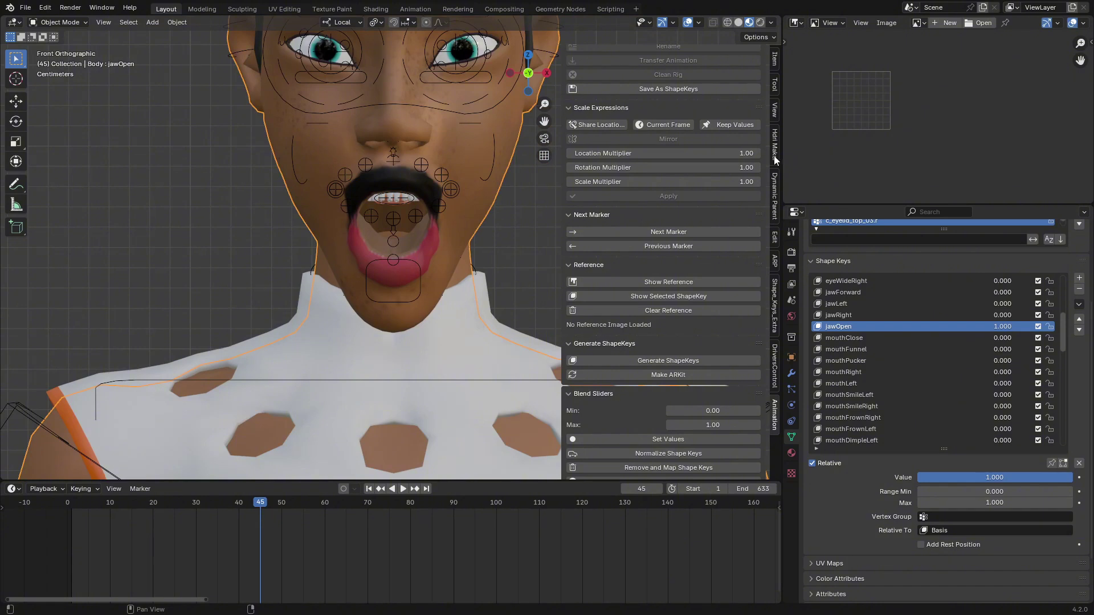
{"action": "left_click", "coordinate": [771, 373]}
{"action": "scroll", "coordinate": [504, 249], "scroll_direction": "down", "scroll_amount": 4}
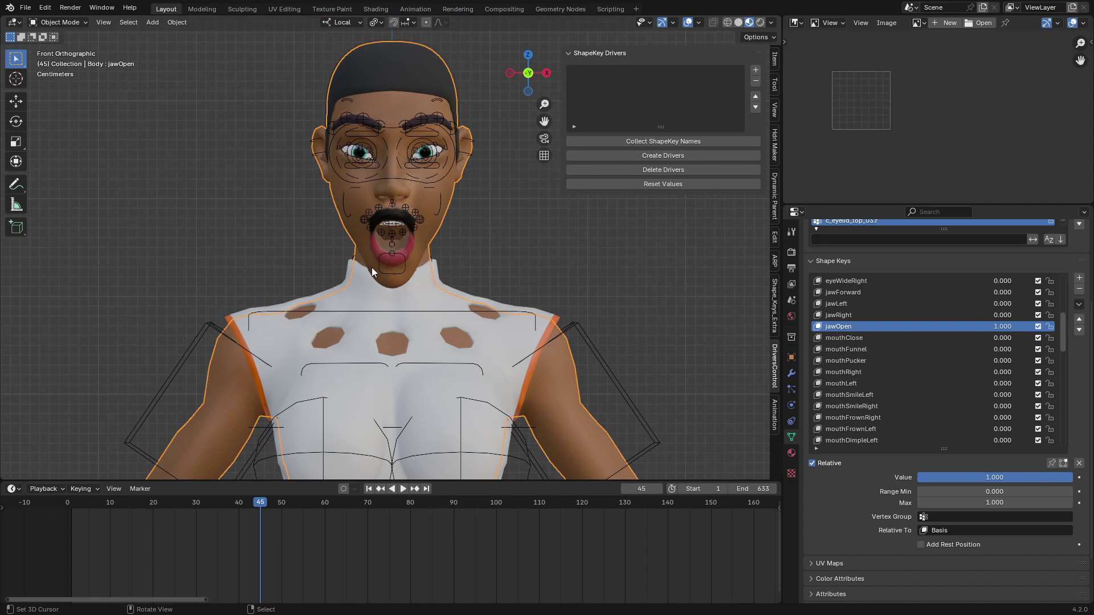
{"action": "left_click", "coordinate": [756, 71]}
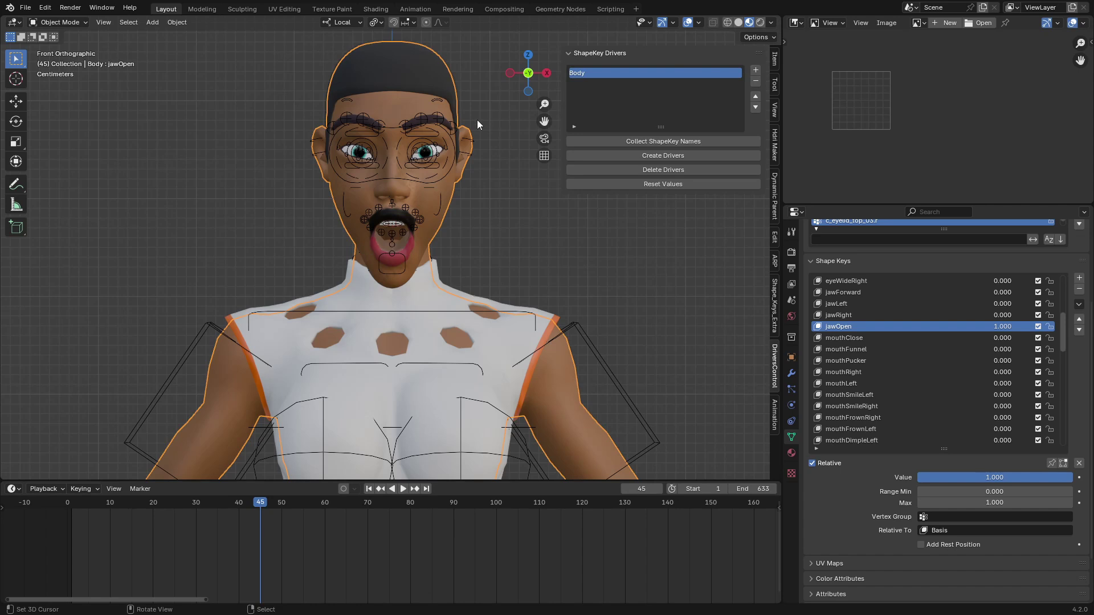
{"action": "key", "text": "a"}
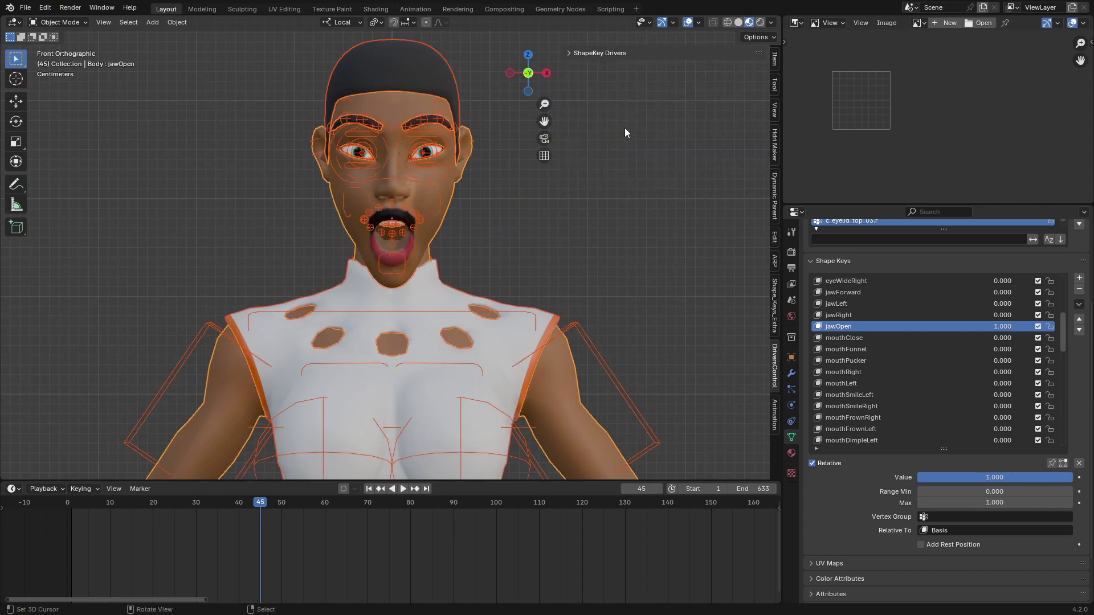
{"action": "left_click", "coordinate": [756, 70]}
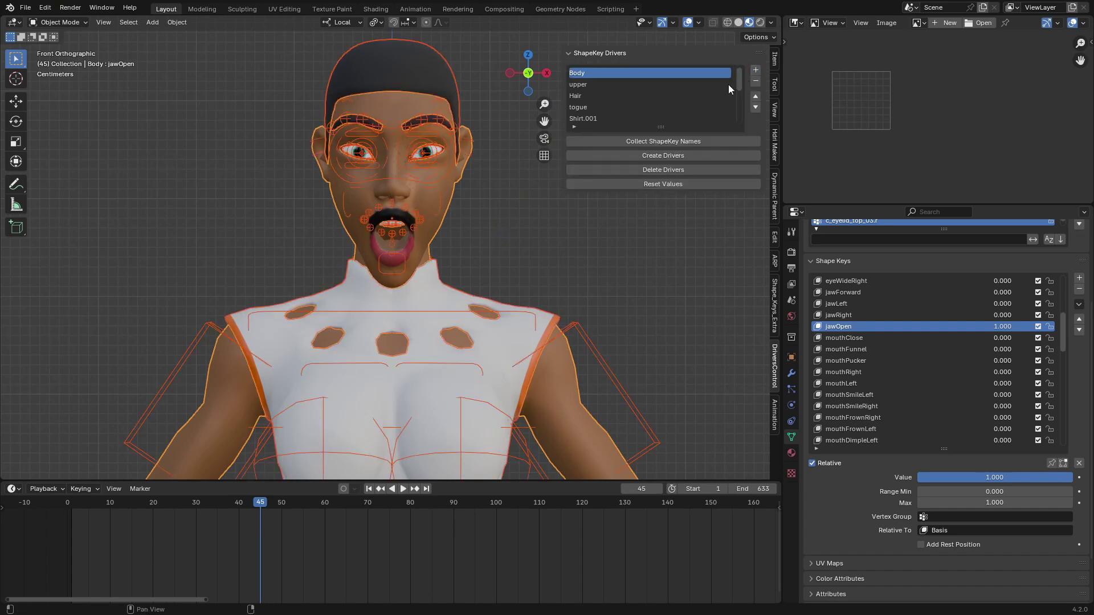
{"action": "left_click", "coordinate": [658, 157]}
{"action": "scroll", "coordinate": [438, 289], "scroll_direction": "up", "scroll_amount": 8}
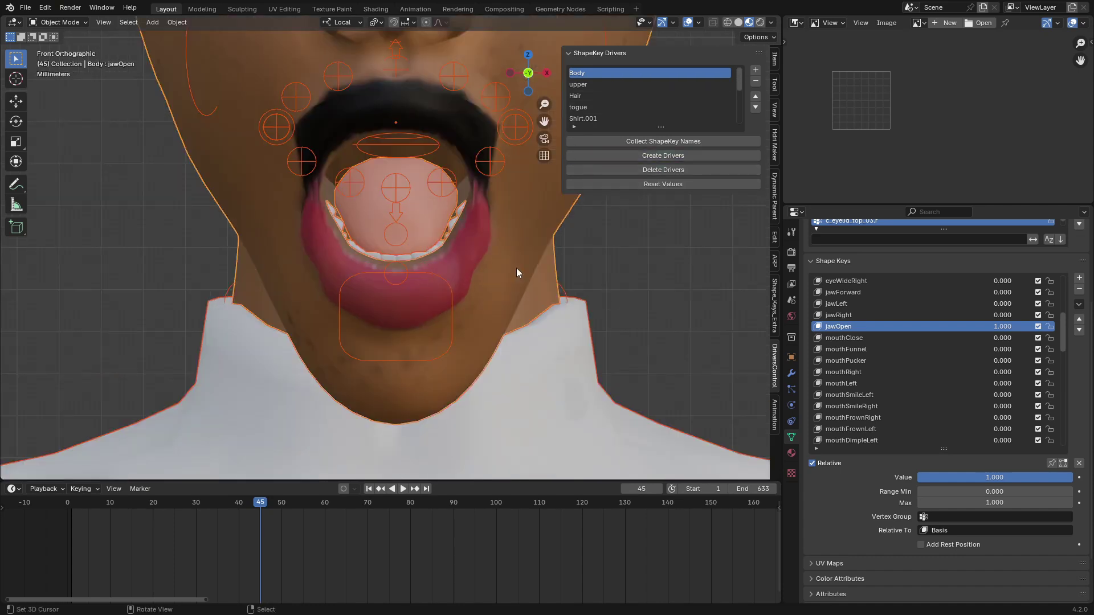
- Hide the rig controls to leave only the character meshes in view
{"action": "right_click", "coordinate": [566, 285]}
{"action": "key", "text": "h"}
{"action": "right_click", "coordinate": [564, 285]}
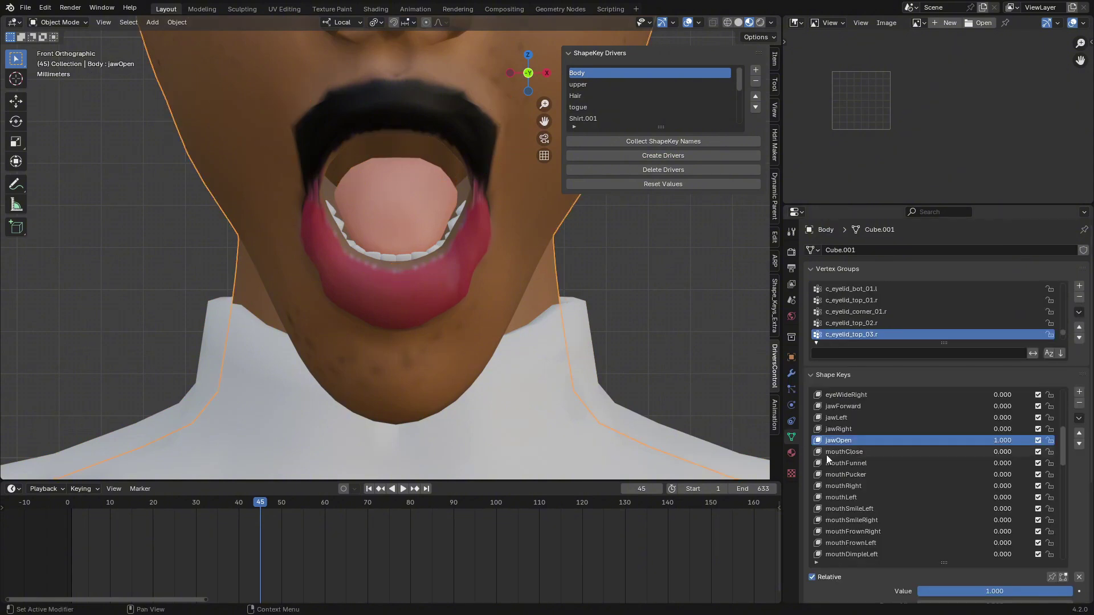
- Lower the Body's jawOpen shape key to 0 to check that the teeth and tongue follow
{"action": "scroll", "coordinate": [950, 572], "scroll_direction": "down", "scroll_amount": 2}
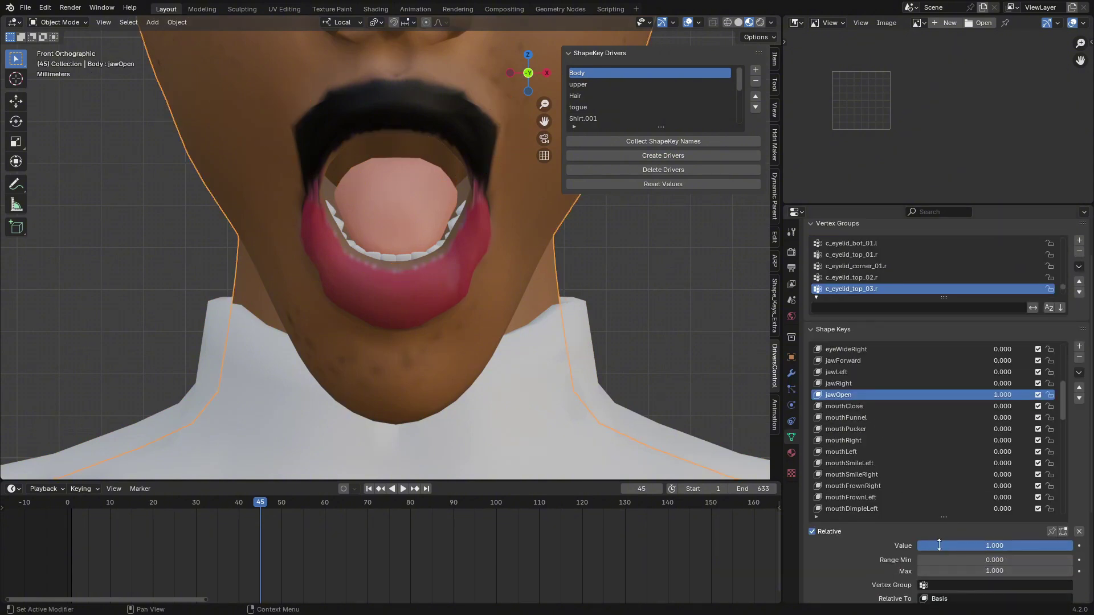
{"action": "left_click_drag", "start_coordinate": [1071, 546], "coordinate": [948, 545]}
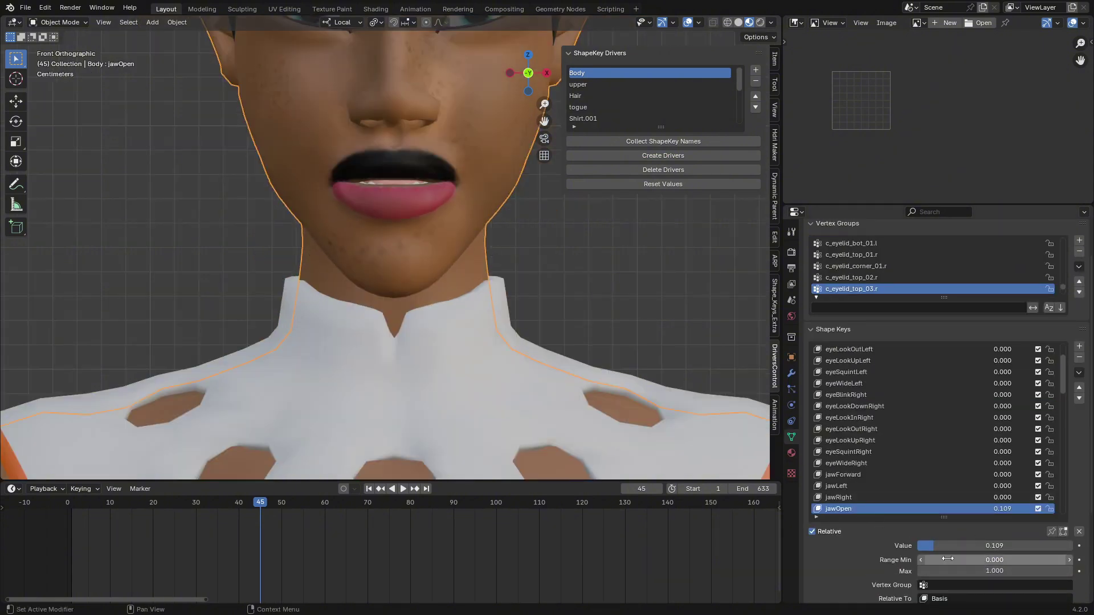
{"action": "left_click_drag", "start_coordinate": [945, 545], "coordinate": [918, 545]}
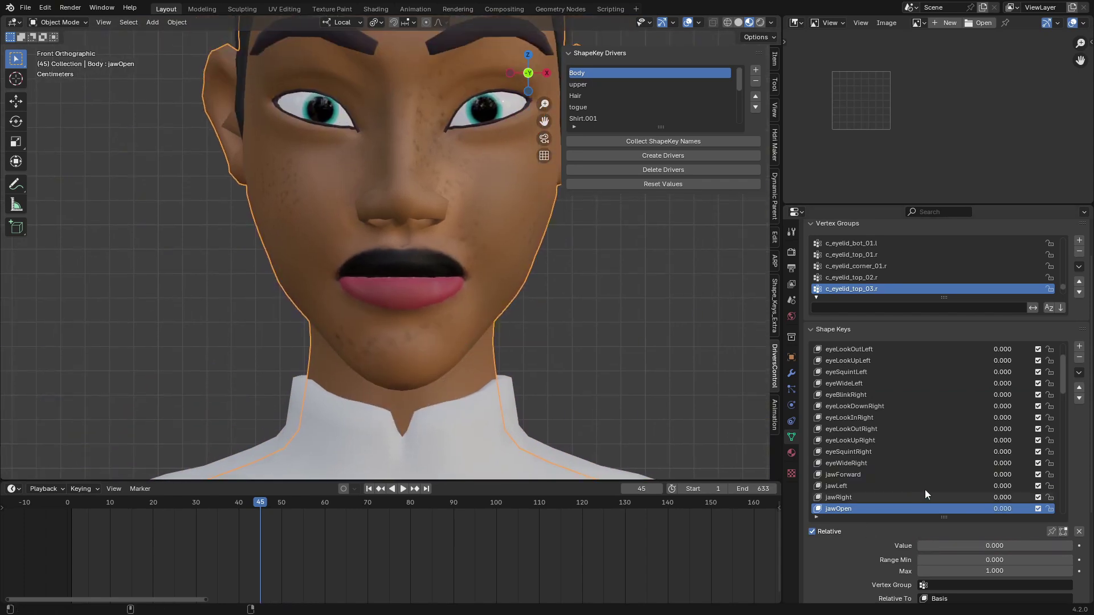
- Test the Body's eyeLookDownLeft shape key at about 1.0 to check the driven eye, and return it to 0
{"action": "scroll", "coordinate": [925, 433], "scroll_direction": "up", "scroll_amount": 4}
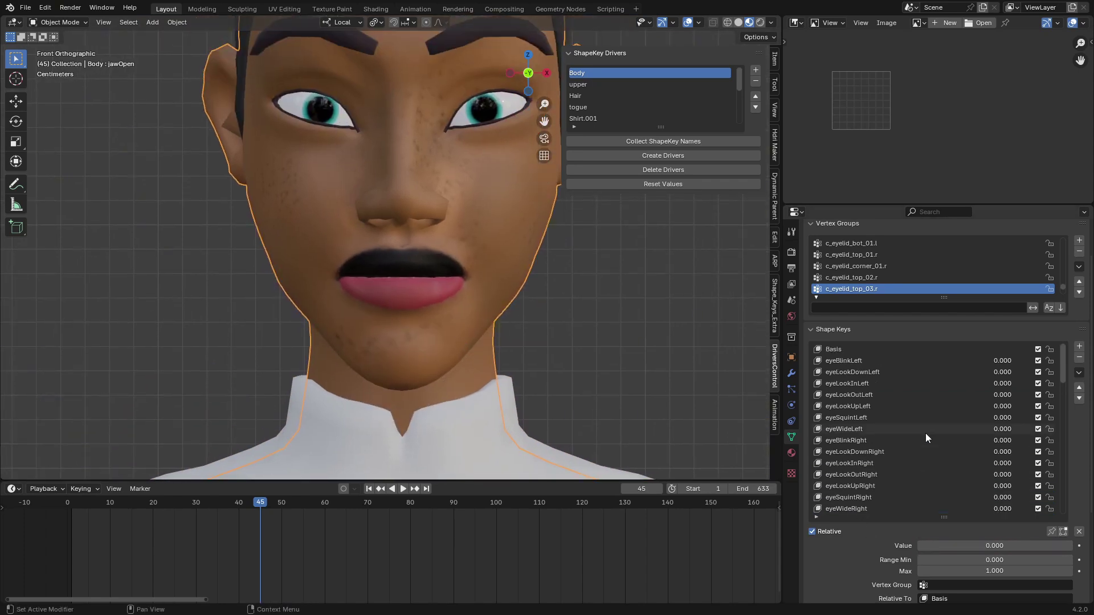
{"action": "left_click", "coordinate": [845, 371]}
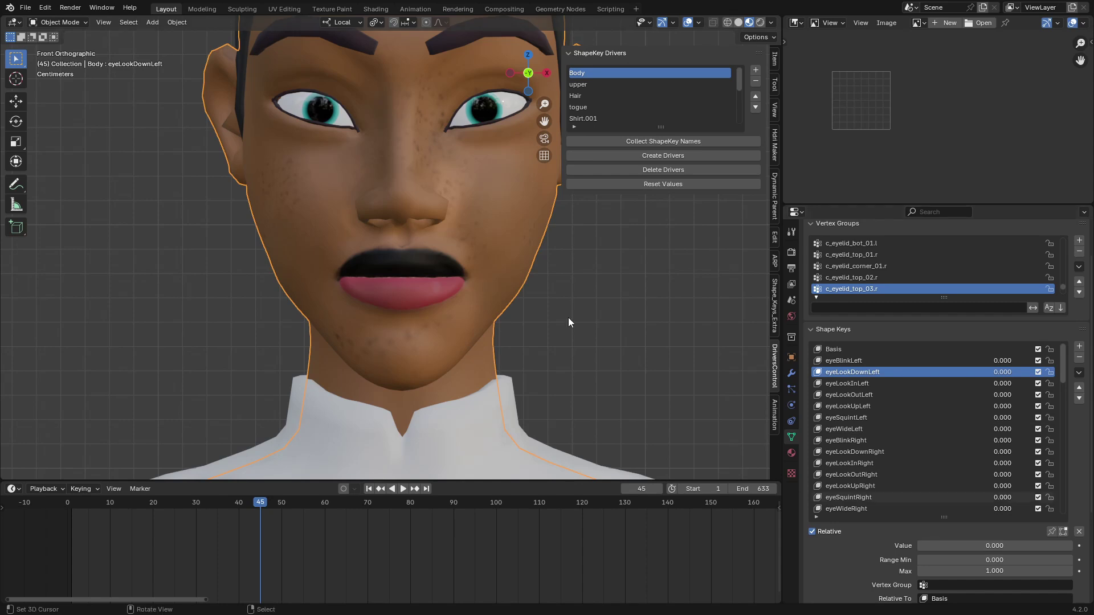
{"action": "key", "text": "g"}
{"action": "right_click", "coordinate": [535, 354]}
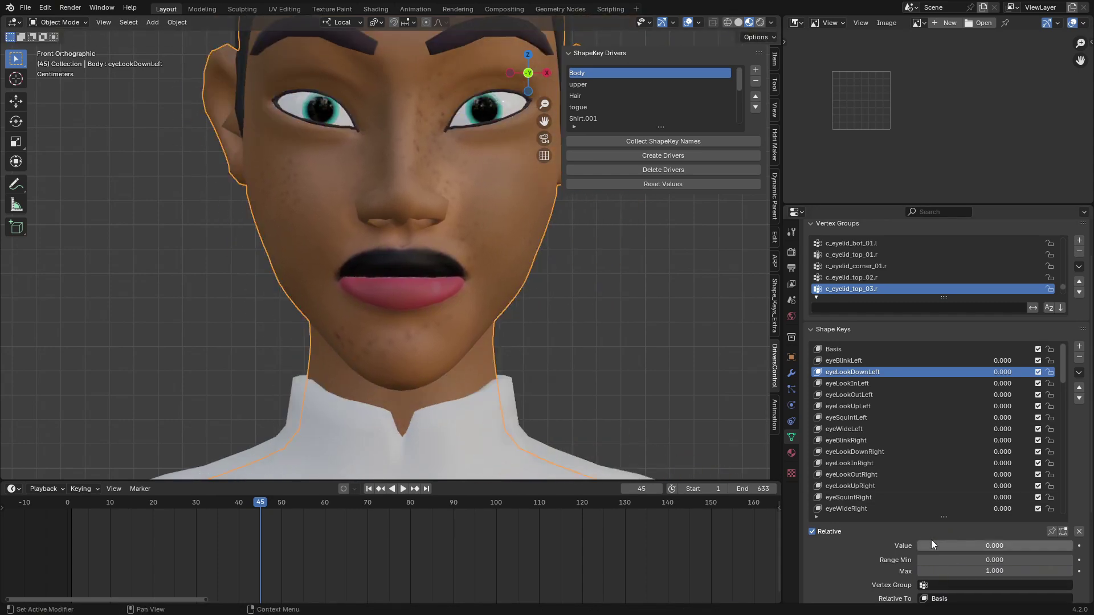
{"action": "left_click_drag", "start_coordinate": [930, 545], "coordinate": [1072, 546]}
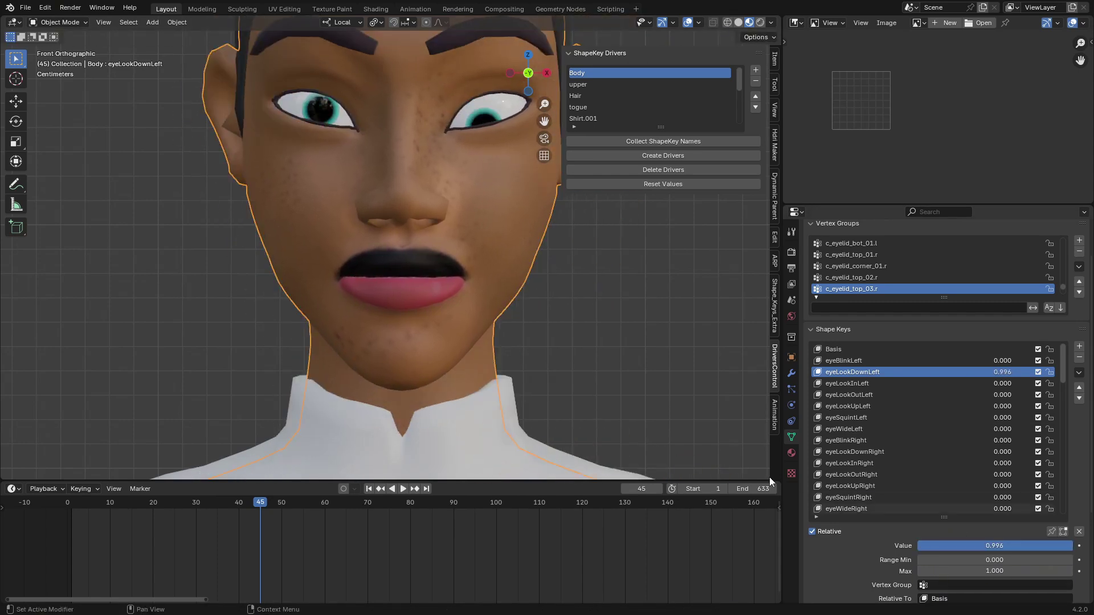
{"action": "key", "text": "g"}
{"action": "key", "text": "Escape"}
{"action": "left_click", "coordinate": [483, 118]}
{"action": "left_click", "coordinate": [451, 201]}
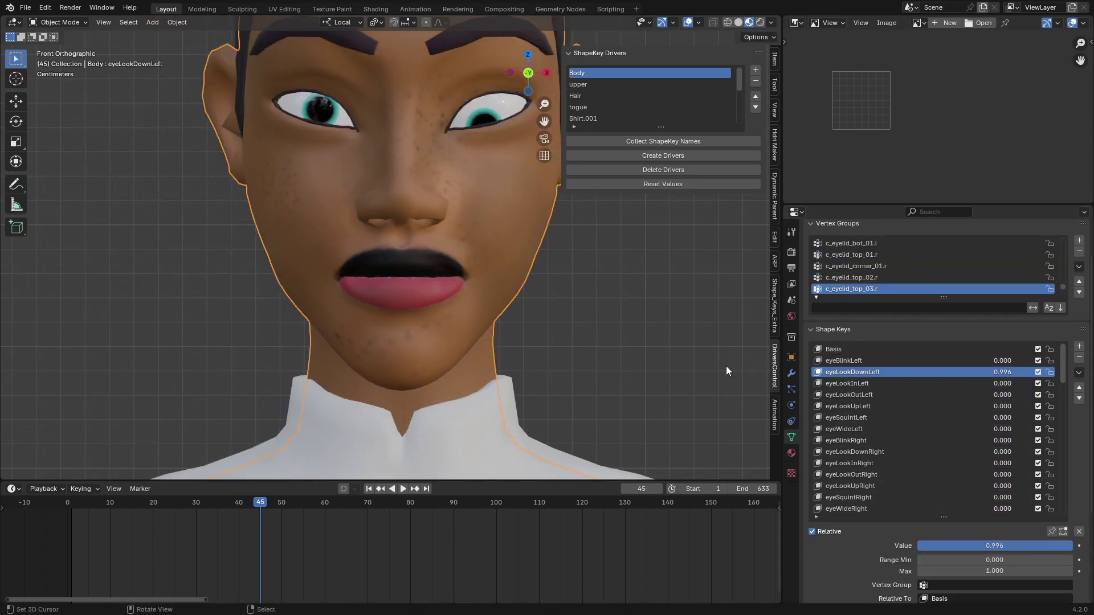
{"action": "mouse_move", "coordinate": [930, 550]}
{"action": "left_mouse_down"}
{"action": "mouse_move", "coordinate": [888, 550]}
{"action": "mouse_move", "coordinate": [1071, 550]}
{"action": "mouse_move", "coordinate": [911, 549]}
{"action": "left_mouse_up"}
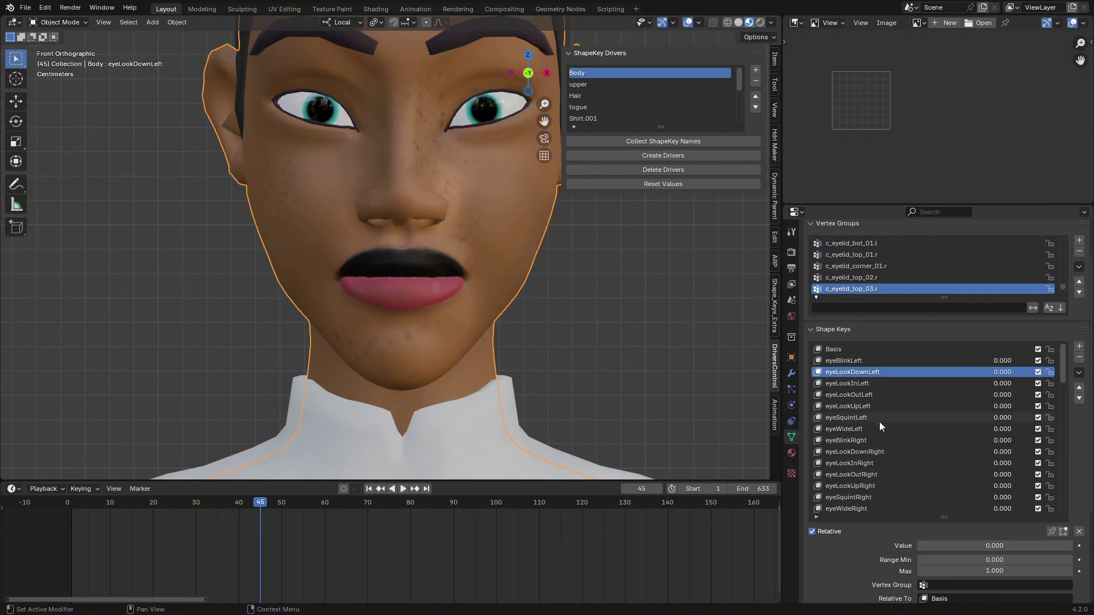
- Test the Body's cheekPuff shape key and return its value to 0
{"action": "scroll", "coordinate": [878, 449], "scroll_direction": "down", "scroll_amount": 15}
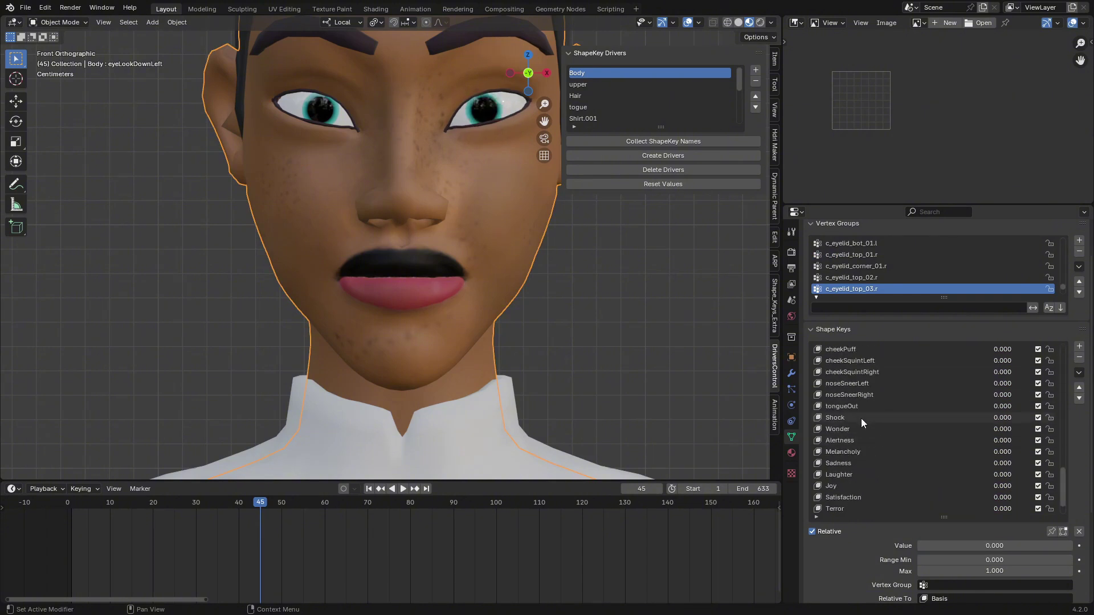
{"action": "scroll", "coordinate": [860, 418], "scroll_direction": "up", "scroll_amount": 3}
{"action": "left_click", "coordinate": [850, 384]}
{"action": "left_click_drag", "start_coordinate": [940, 547], "coordinate": [917, 545]}
{"action": "scroll", "coordinate": [886, 419], "scroll_direction": "up", "scroll_amount": 2}
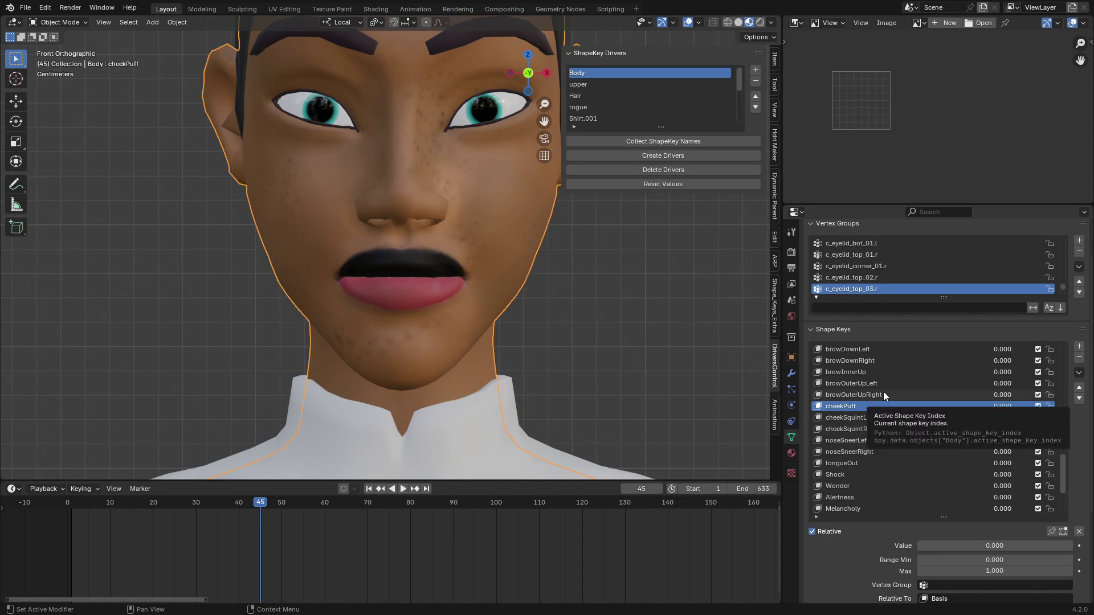
- Test the Body's brow and mouthUpperUpRight shape keys at full strength, and return mouthUpperUpRight to 0
{"action": "left_click", "coordinate": [883, 392]}
{"action": "left_click", "coordinate": [866, 349]}
{"action": "left_click_drag", "start_coordinate": [940, 545], "coordinate": [1072, 545]}
{"action": "scroll", "coordinate": [924, 309], "scroll_direction": "up", "scroll_amount": 2}
{"action": "scroll", "coordinate": [924, 285], "scroll_direction": "up", "scroll_amount": 2}
{"action": "scroll", "coordinate": [900, 362], "scroll_direction": "up", "scroll_amount": 4}
{"action": "left_click", "coordinate": [871, 383]}
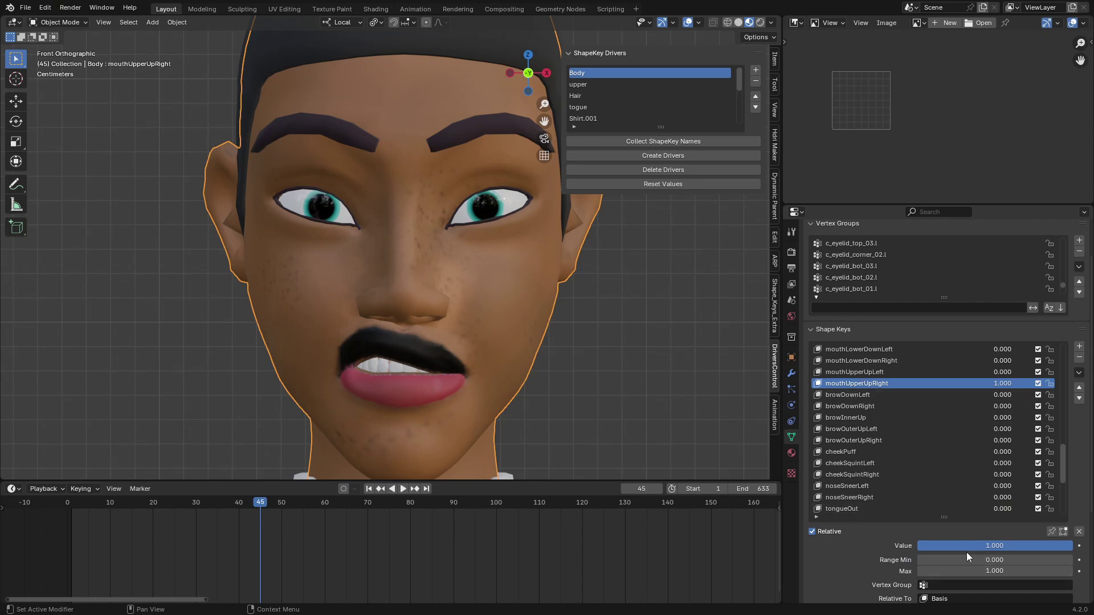
{"action": "left_click_drag", "start_coordinate": [963, 547], "coordinate": [918, 546]}
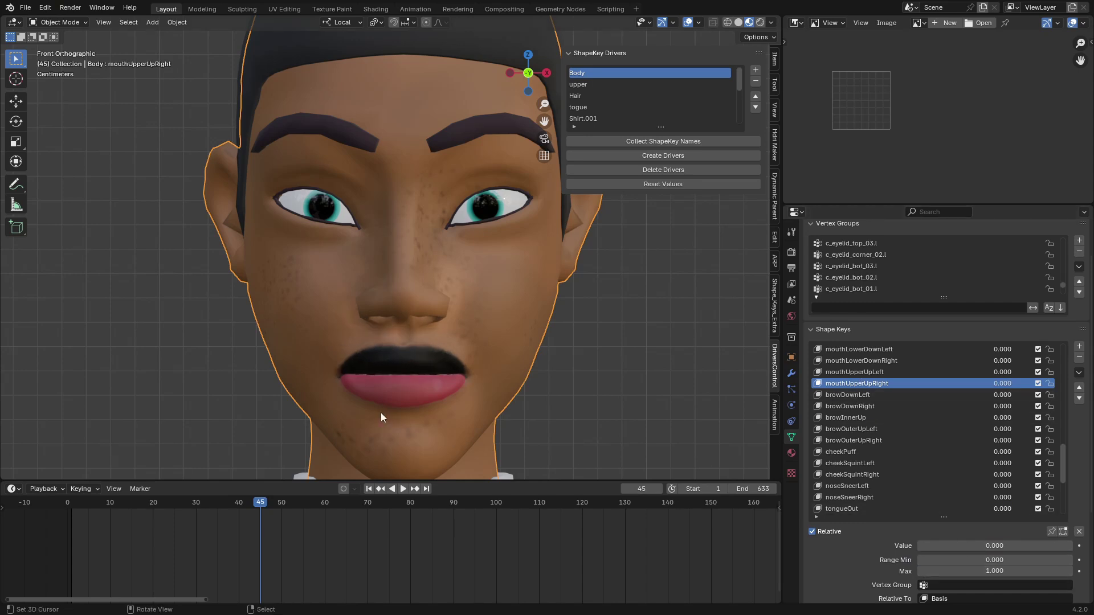
- Test the Body's cheekPuff shape key at 1.0 and reset all shape key values
{"action": "middle_click_drag", "start_coordinate": [437, 394], "coordinate": [392, 384], "text": "shift"}
{"action": "scroll", "coordinate": [845, 470], "scroll_direction": "down", "scroll_amount": 2}
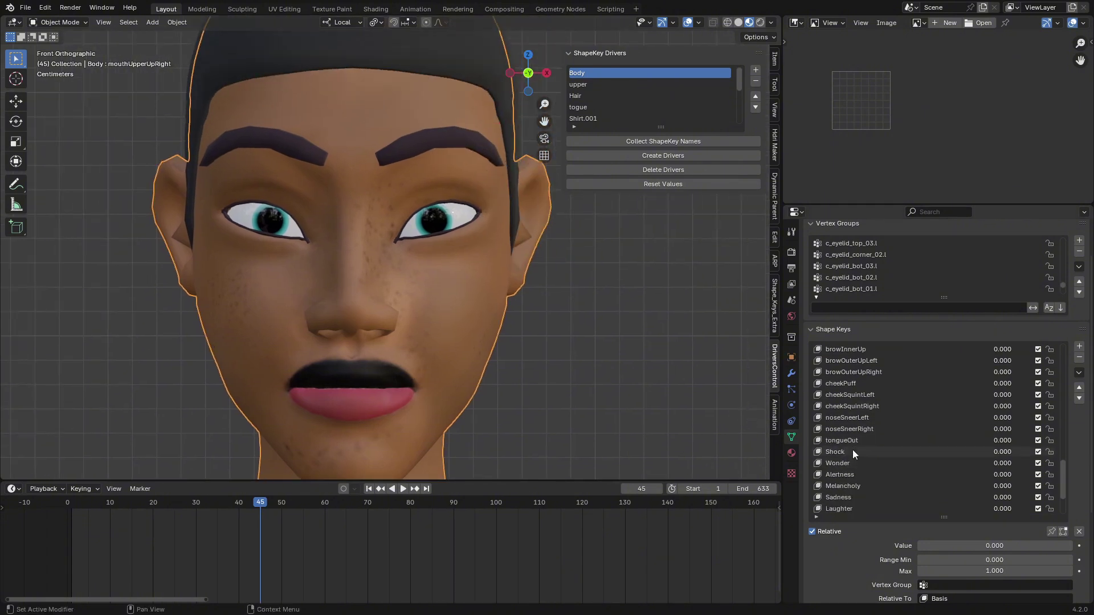
{"action": "scroll", "coordinate": [852, 450], "scroll_direction": "up", "scroll_amount": 5}
{"action": "scroll", "coordinate": [837, 463], "scroll_direction": "down", "scroll_amount": 4}
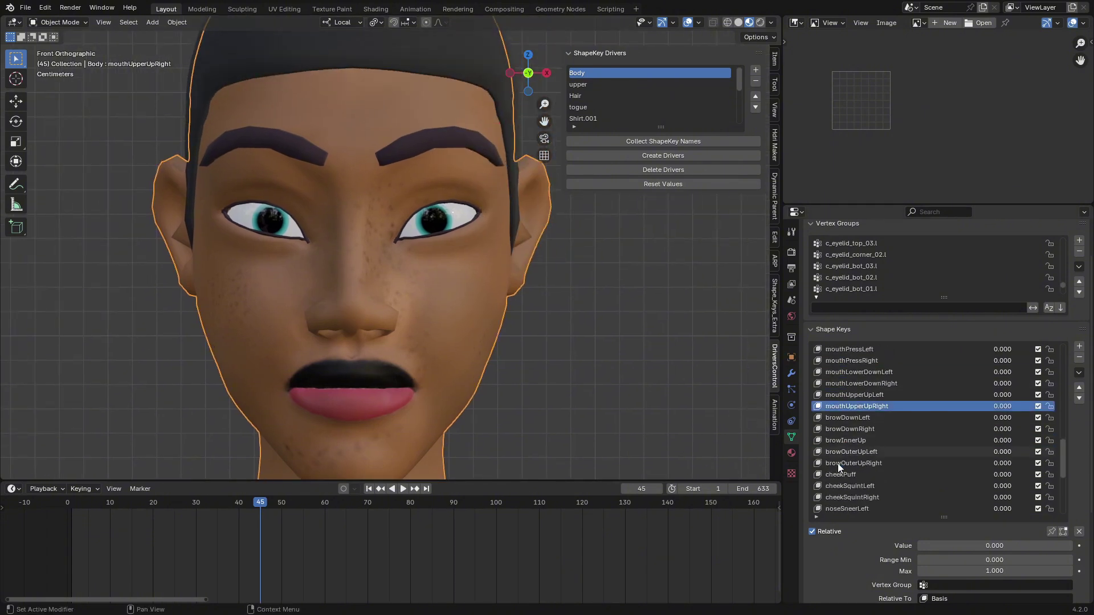
{"action": "left_click", "coordinate": [845, 477]}
{"action": "left_click_drag", "start_coordinate": [918, 546], "coordinate": [1071, 546]}
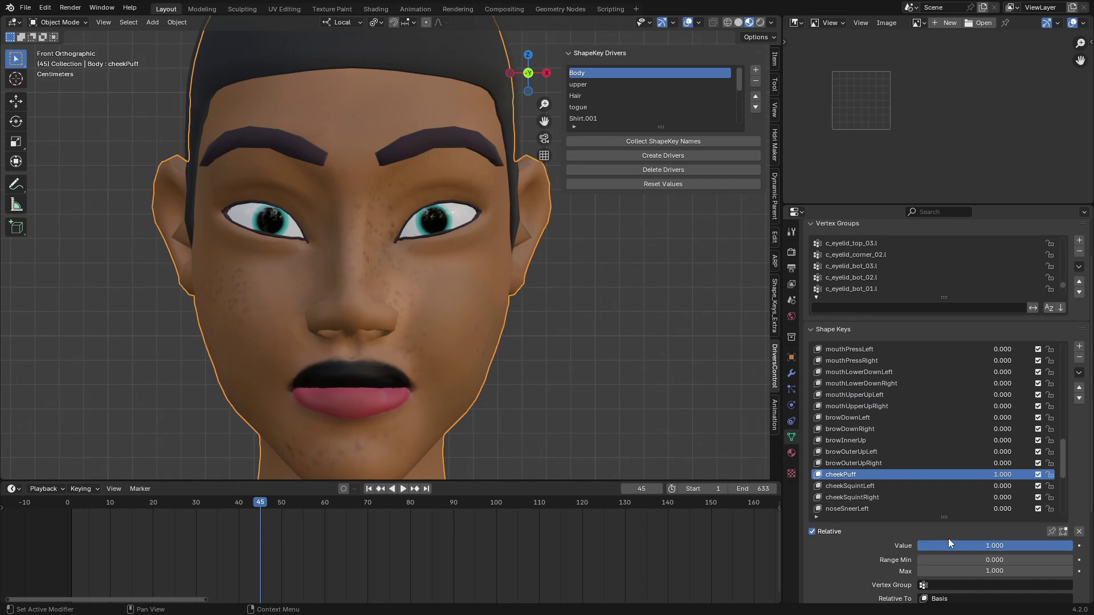
{"action": "left_click", "coordinate": [634, 184]}
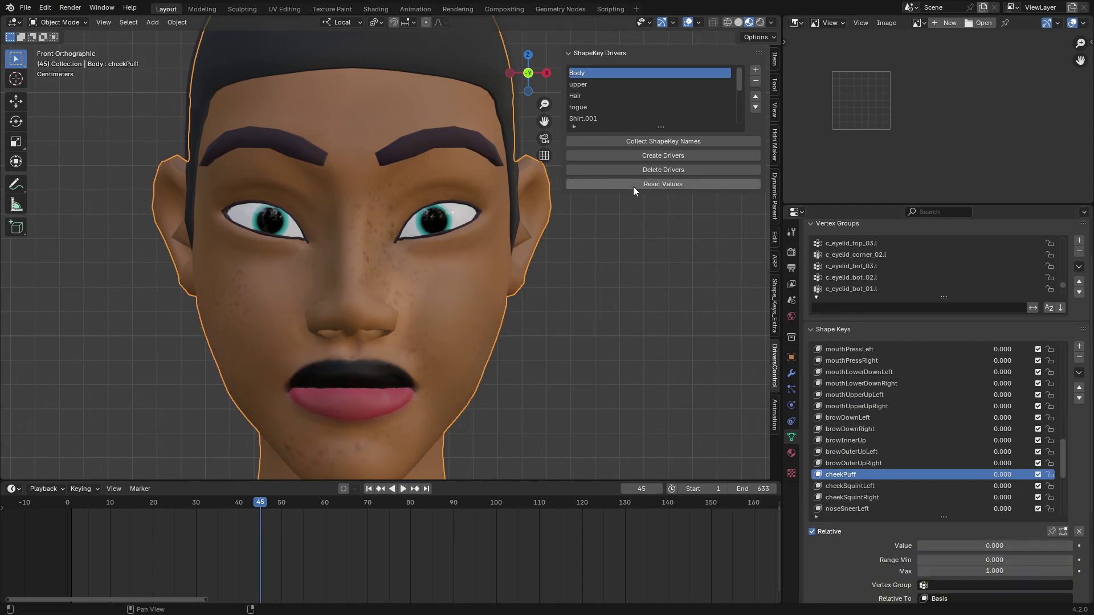
- Display the ShapeKeyGen reference image for the selected cheekPuff shape key
{"action": "left_click", "coordinate": [774, 416]}
{"action": "scroll", "coordinate": [681, 337], "scroll_direction": "down", "scroll_amount": 8}
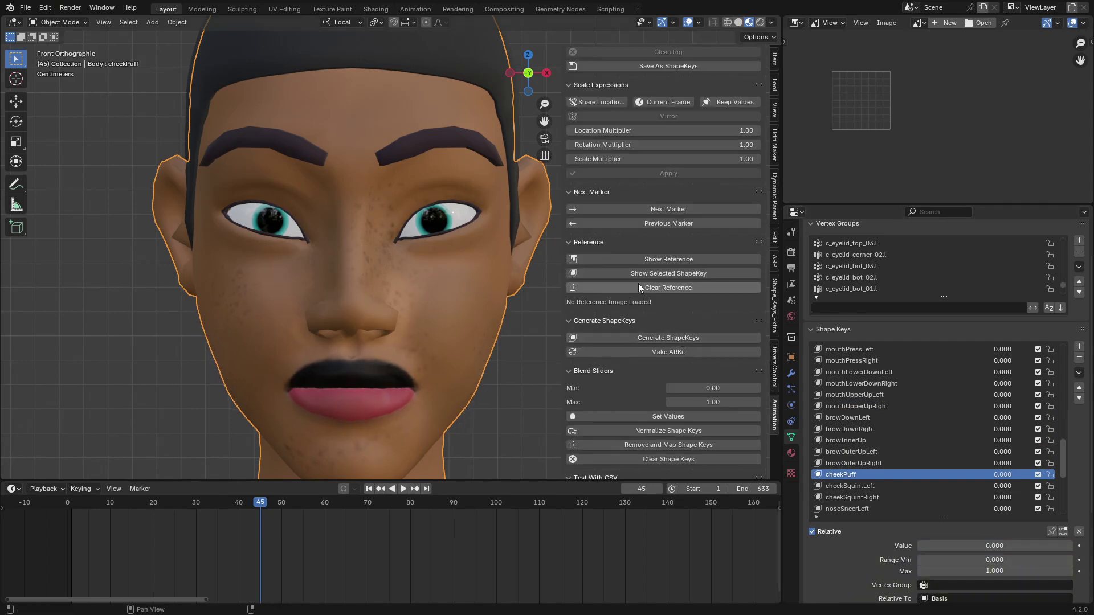
{"action": "left_click", "coordinate": [688, 272]}
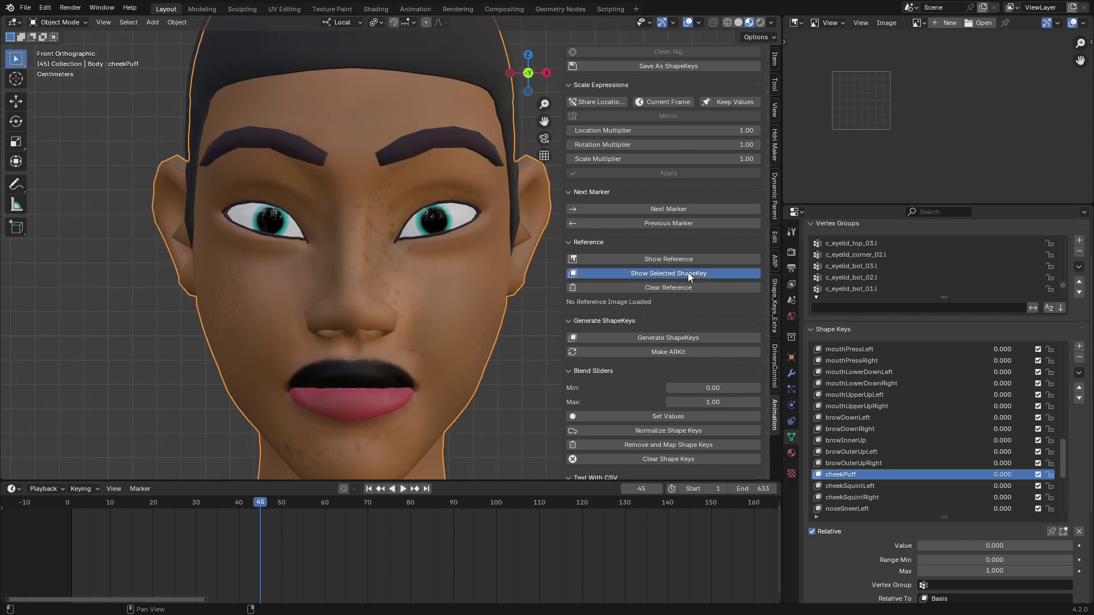
{"action": "scroll", "coordinate": [949, 141], "scroll_direction": "up", "scroll_amount": 4}
{"action": "scroll", "coordinate": [1003, 172], "scroll_direction": "down", "scroll_amount": 4}
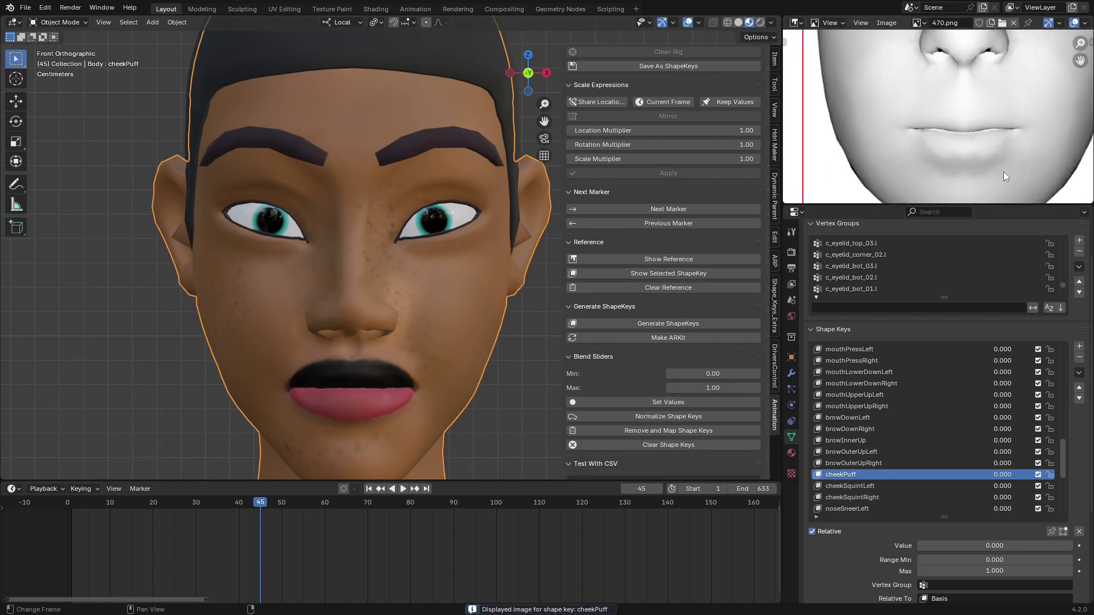
- Set cheekPuff to 1.0 and compare the face with the 0.0 and 1.0 reference pictures
{"action": "mouse_move", "coordinate": [919, 546]}
{"action": "left_mouse_down"}
{"action": "mouse_move", "coordinate": [1072, 545]}
{"action": "mouse_move", "coordinate": [918, 545]}
{"action": "left_mouse_up"}
{"action": "middle_click_drag", "start_coordinate": [894, 152], "coordinate": [1021, 171]}
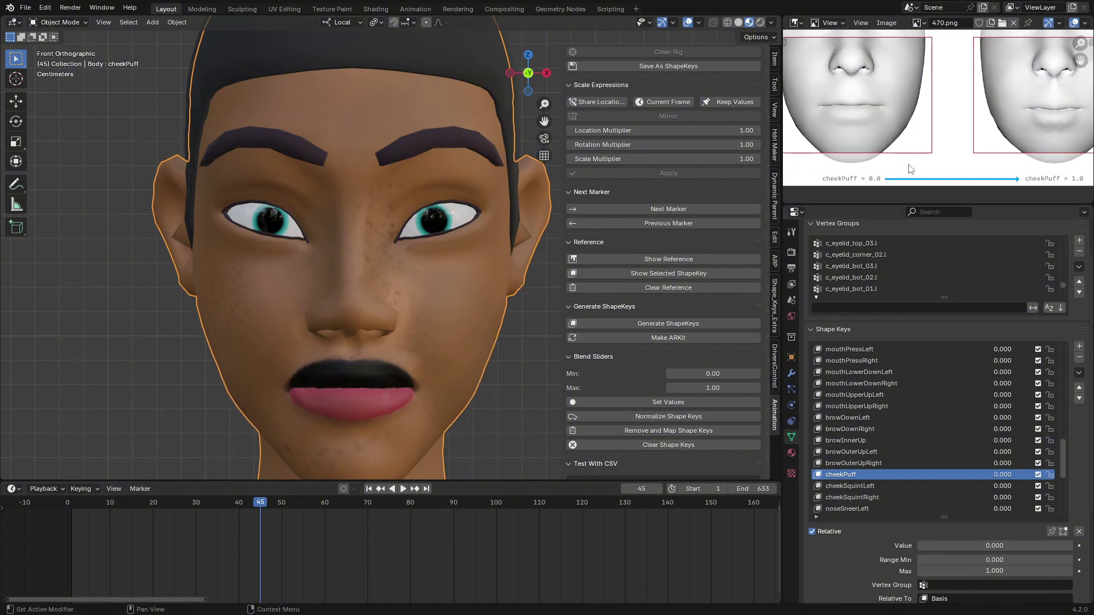
{"action": "left_click_drag", "start_coordinate": [987, 546], "coordinate": [1072, 546]}
{"action": "middle_click_drag", "start_coordinate": [979, 171], "coordinate": [872, 188]}
{"action": "scroll", "coordinate": [313, 365], "scroll_direction": "down", "scroll_amount": 4}
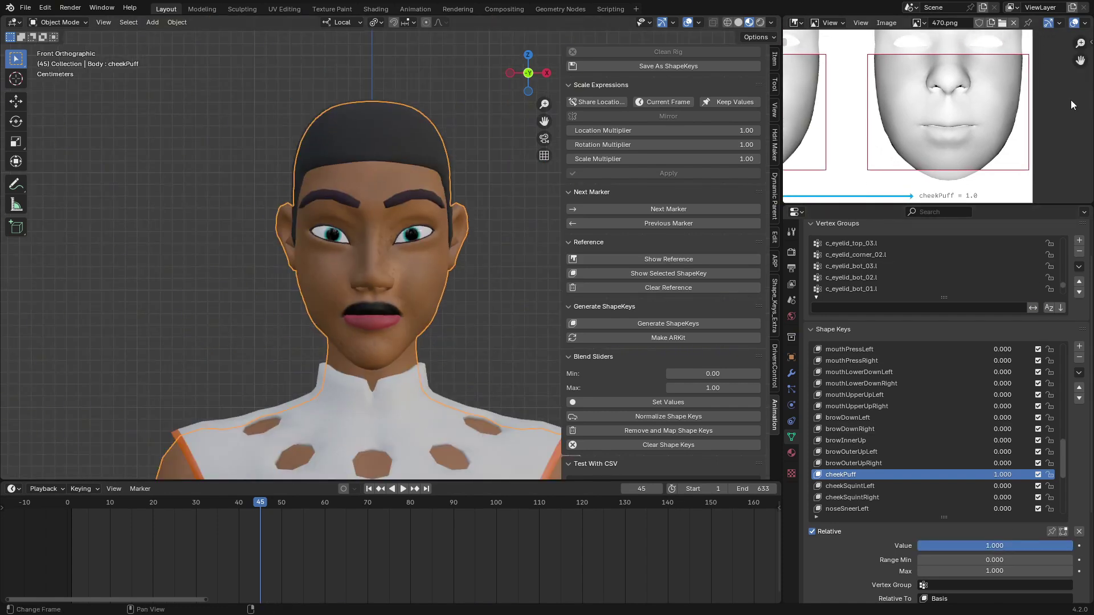
- Test the Body's noseSneerLeft shape key and pick another shape key to check
{"action": "left_click", "coordinate": [866, 507]}
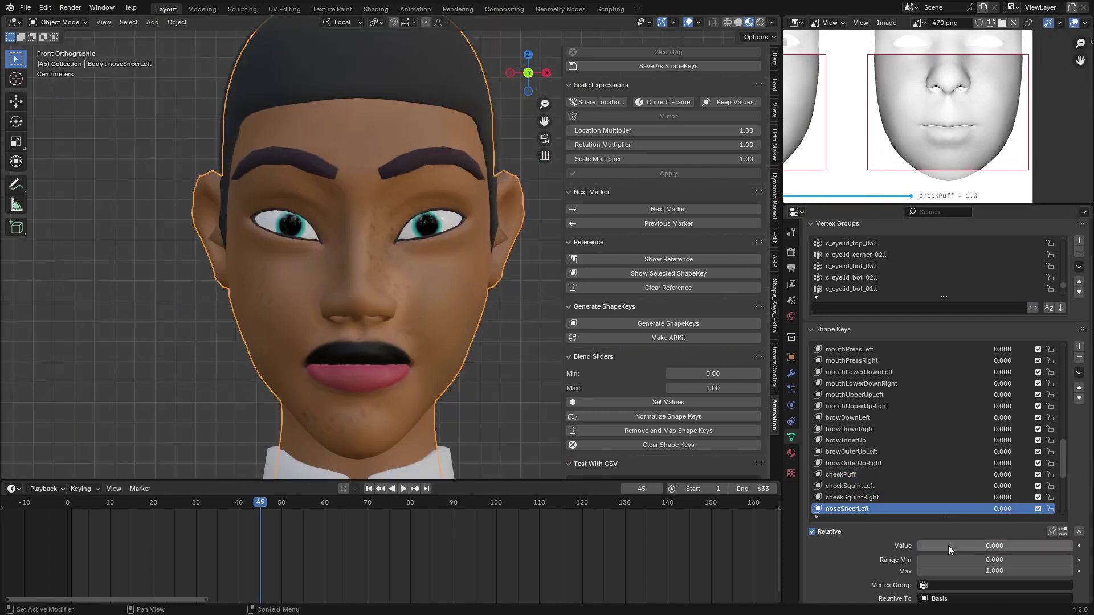
{"action": "mouse_move", "coordinate": [948, 545]}
{"action": "left_mouse_down"}
{"action": "mouse_move", "coordinate": [1072, 545]}
{"action": "mouse_move", "coordinate": [917, 545]}
{"action": "mouse_move", "coordinate": [980, 545]}
{"action": "mouse_move", "coordinate": [944, 545]}
{"action": "left_mouse_up"}
{"action": "left_click", "coordinate": [866, 383]}
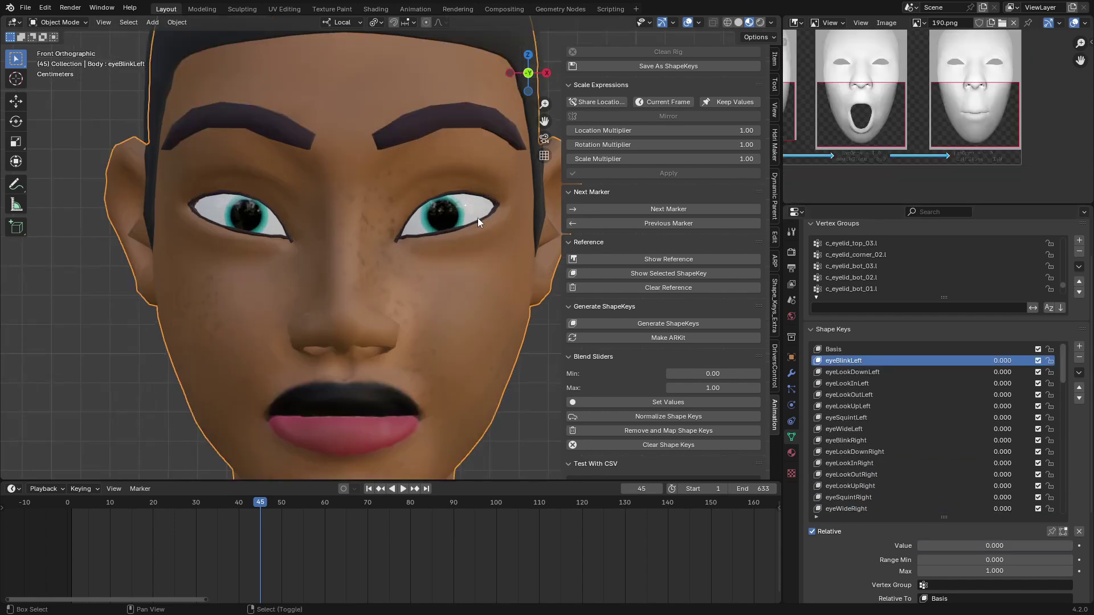
- Set the Body's eyeBlinkLeft shape key to 1.0 and open the Lash's eyeBlinkLeft key for mesh editing
{"action": "scroll", "coordinate": [433, 217], "scroll_direction": "up", "scroll_amount": 4}
{"action": "left_click_drag", "start_coordinate": [937, 545], "coordinate": [1070, 545]}
{"action": "left_click", "coordinate": [430, 283]}
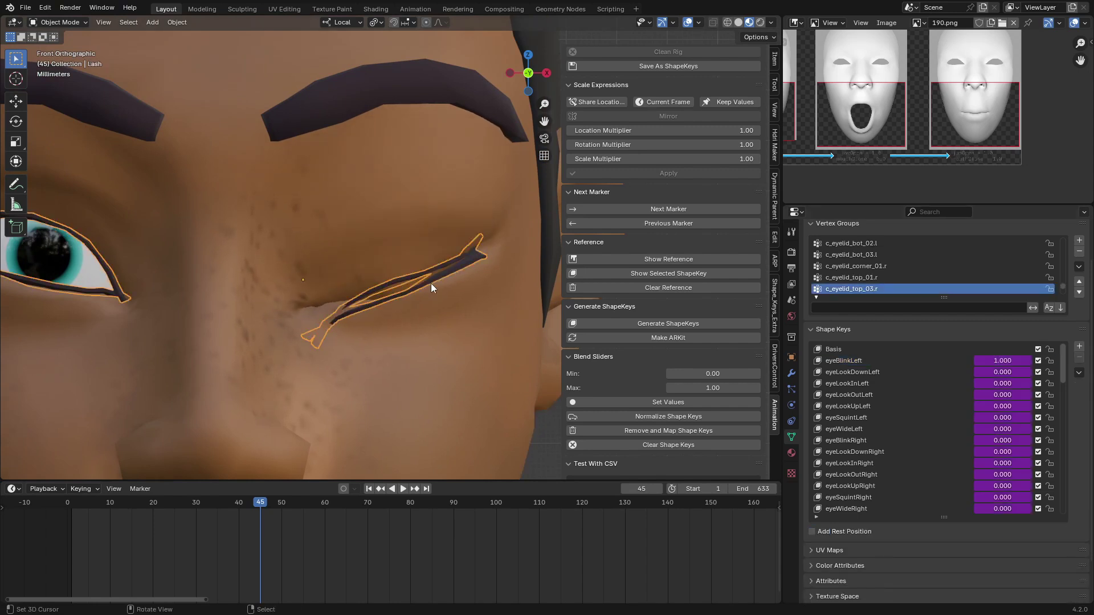
{"action": "left_click", "coordinate": [880, 360]}
{"action": "key", "text": "Tab"}
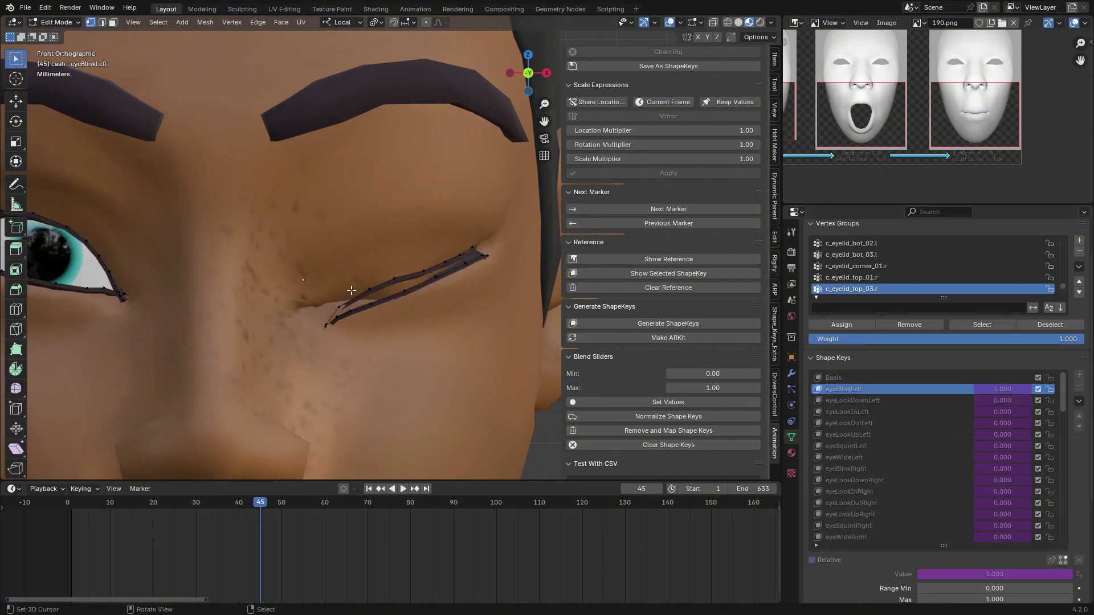
- Select one linked lash strip on the closed left eye and move and rotate it to follow the eyelid line
{"action": "scroll", "coordinate": [383, 293], "scroll_direction": "up", "scroll_amount": 2}
{"action": "middle_click_drag", "start_coordinate": [395, 301], "coordinate": [353, 268], "text": "shift"}
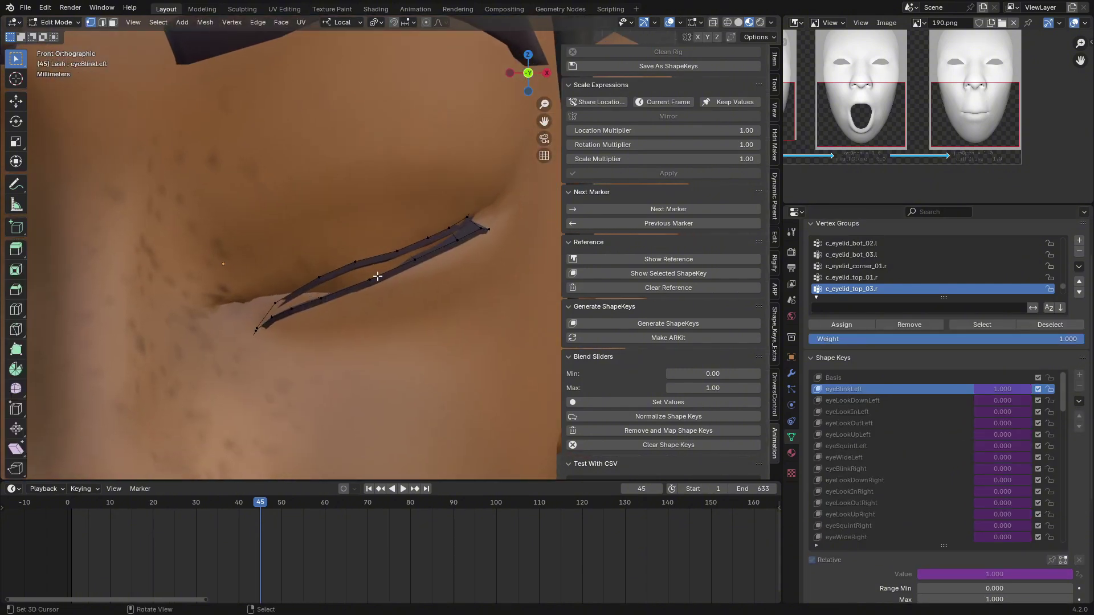
{"action": "key", "text": "ctrl+l"}
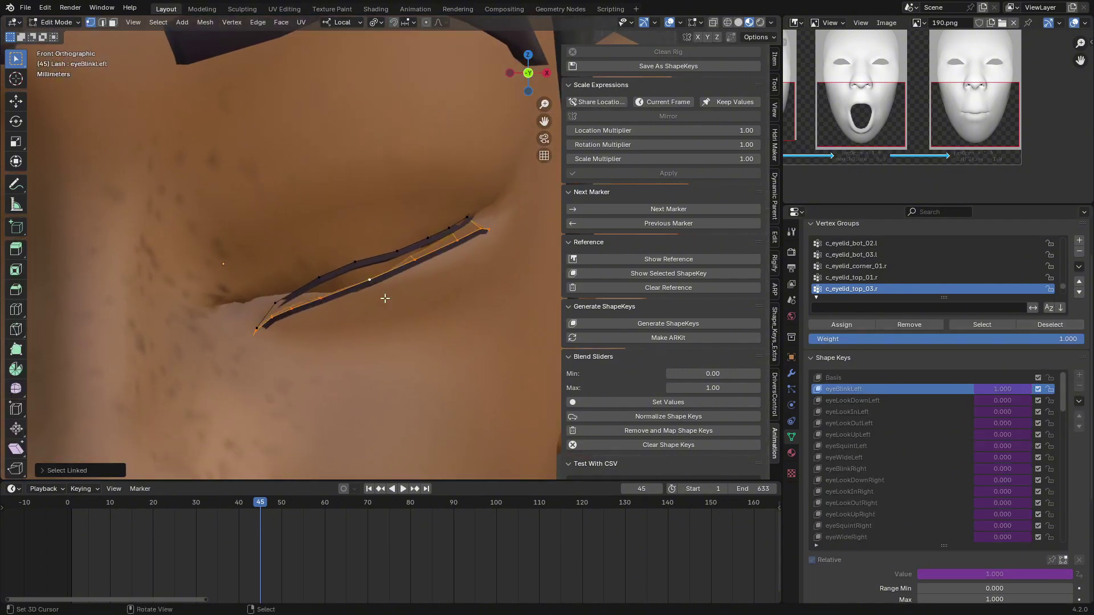
{"action": "key", "text": "g"}
{"action": "left_click", "coordinate": [384, 277]}
{"action": "key", "text": "r"}
{"action": "left_click", "coordinate": [391, 251]}
- Enable proportional editing and move and rotate the left lash vertices so both strips follow the closed lid
{"action": "scroll", "coordinate": [391, 247], "scroll_direction": "up", "scroll_amount": 3}
{"action": "left_click", "coordinate": [327, 313]}
{"action": "key", "text": "o"}
{"action": "key", "text": "g"}
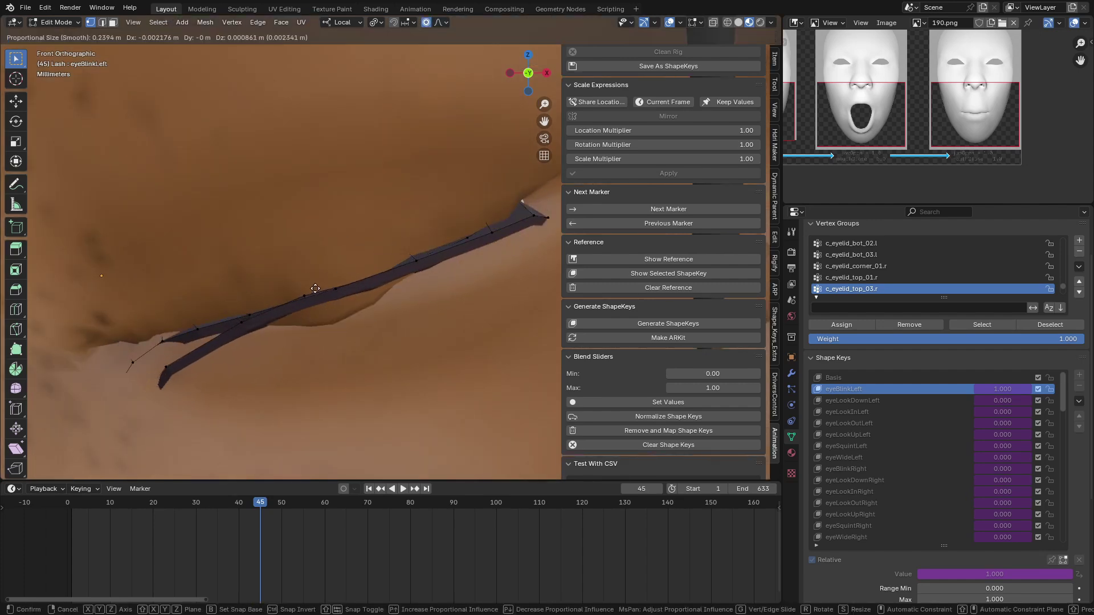
{"action": "left_click", "coordinate": [323, 319]}
{"action": "key", "text": "r"}
{"action": "left_click", "coordinate": [333, 367]}
{"action": "right_click", "coordinate": [336, 302]}
{"action": "key", "text": "g"}
{"action": "left_click", "coordinate": [419, 273]}
{"action": "right_click", "coordinate": [548, 218]}
{"action": "middle_click_drag", "start_coordinate": [548, 218], "coordinate": [463, 237], "text": "shift"}
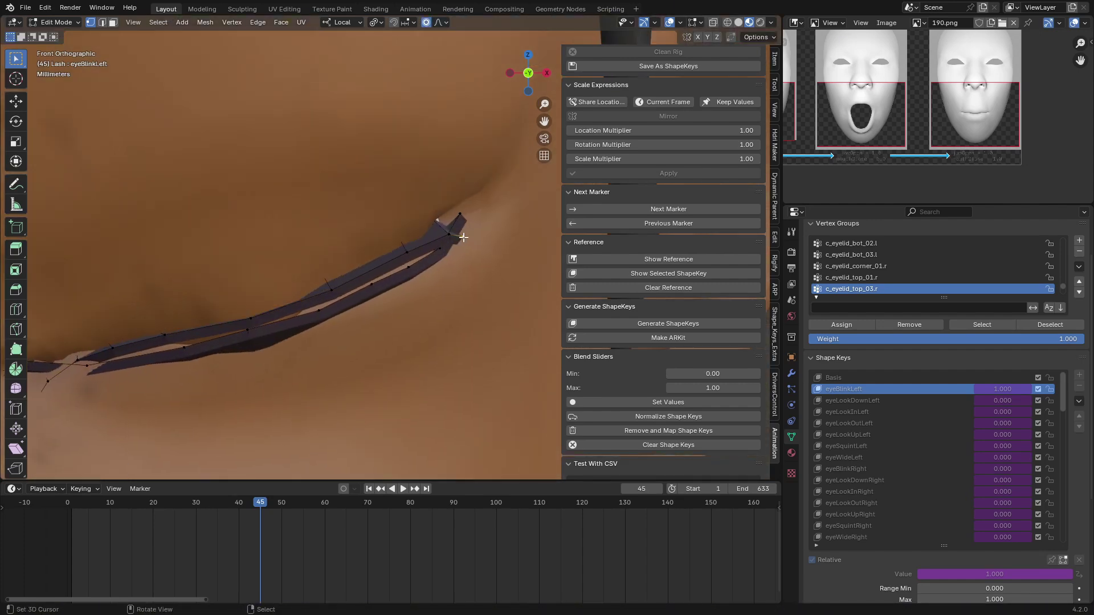
- Nudge the left lash vertices from the outer corner towards the inner corner to narrow the gap between the strips
{"action": "right_click_drag", "start_coordinate": [439, 248], "coordinate": [446, 244]}
{"action": "right_click_drag", "start_coordinate": [319, 310], "coordinate": [320, 304]}
{"action": "middle_click_drag", "start_coordinate": [147, 341], "coordinate": [273, 291], "text": "shift"}
{"action": "right_click_drag", "start_coordinate": [213, 314], "coordinate": [212, 318]}
{"action": "right_click", "coordinate": [156, 314]}
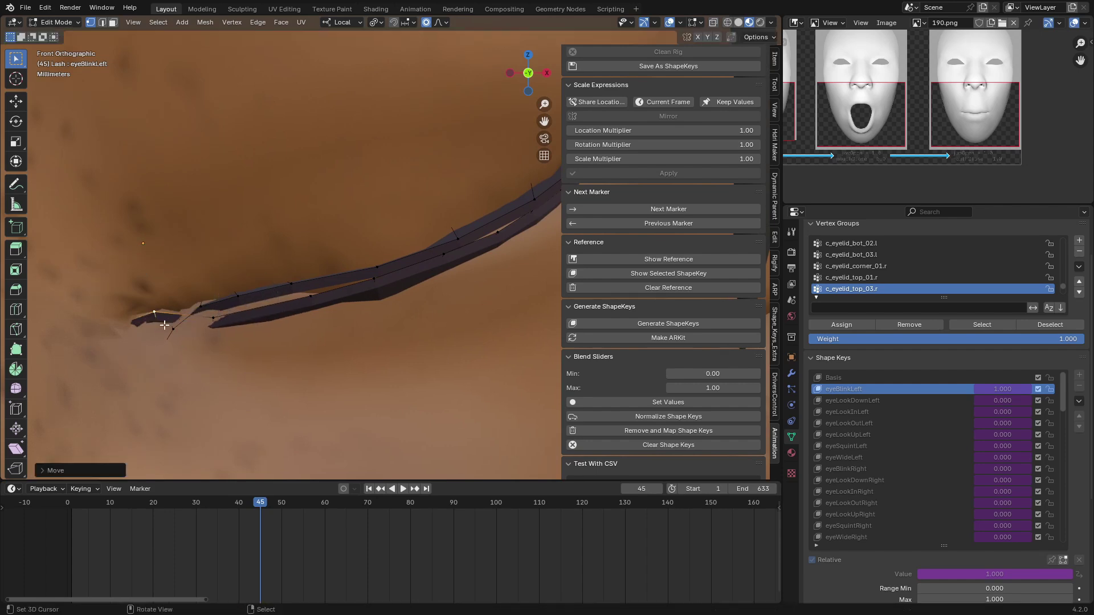
- Move the lash vertices at the inner corner of the left eye so the strip ends meet on the lid
{"action": "right_click", "coordinate": [171, 332]}
{"action": "key", "text": "g"}
{"action": "key", "text": "y"}
{"action": "left_click", "coordinate": [280, 354]}
{"action": "key", "text": "g"}
{"action": "scroll", "coordinate": [268, 347], "scroll_direction": "down", "scroll_amount": 6}
{"action": "left_click", "coordinate": [254, 335]}
{"action": "right_click", "coordinate": [213, 318]}
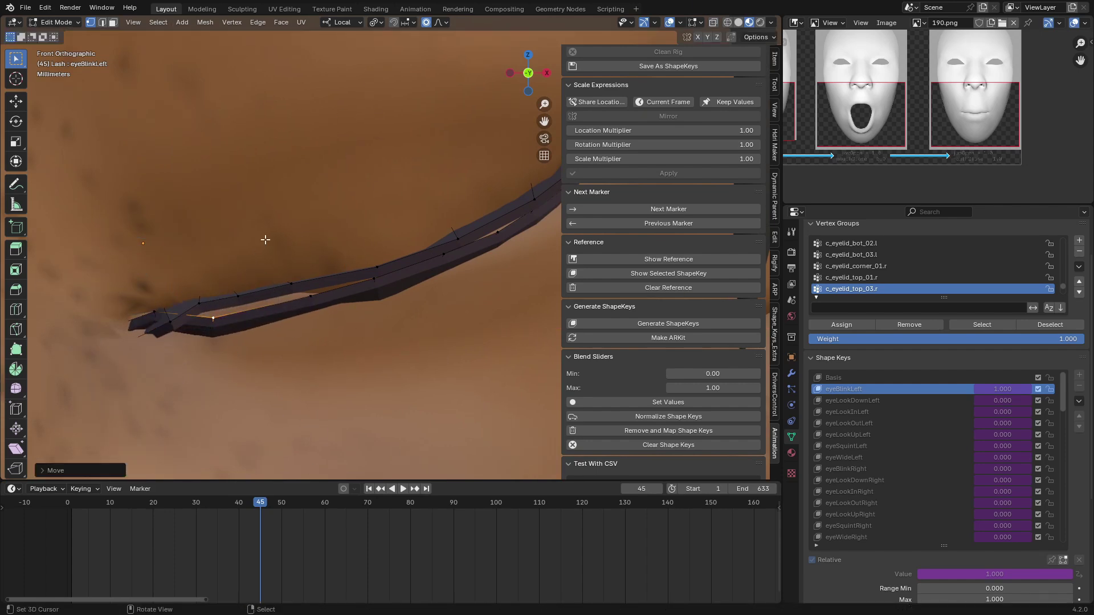
- Close the remaining gap near the middle of the left lash strips and return the Lash to Object Mode
{"action": "key", "text": "g"}
{"action": "right_click", "coordinate": [306, 298]}
{"action": "scroll", "coordinate": [315, 274], "scroll_direction": "down", "scroll_amount": 4}
{"action": "scroll", "coordinate": [315, 273], "scroll_direction": "up", "scroll_amount": 2}
{"action": "right_click_drag", "start_coordinate": [330, 279], "coordinate": [326, 274]}
{"action": "right_click_drag", "start_coordinate": [260, 295], "coordinate": [266, 291]}
{"action": "key", "text": "Tab"}
{"action": "scroll", "coordinate": [307, 325], "scroll_direction": "down", "scroll_amount": 6}
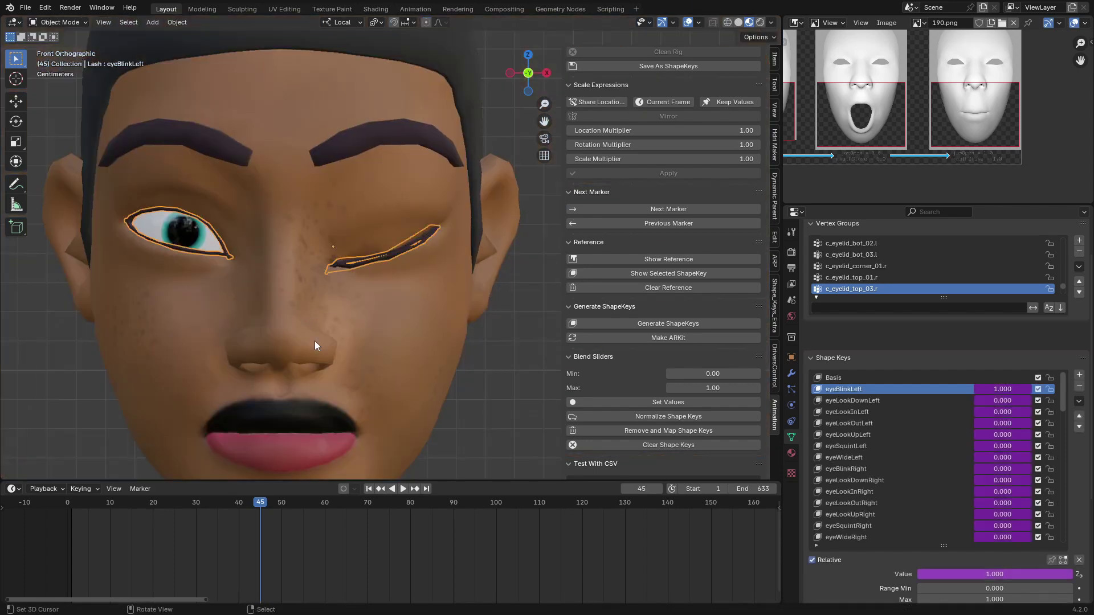
- Select the Body, return eyeBlinkLeft to 0, and check the remaining expression shape keys down to Anger
{"action": "left_click", "coordinate": [315, 340]}
{"action": "scroll", "coordinate": [405, 382], "scroll_direction": "up", "scroll_amount": 3}
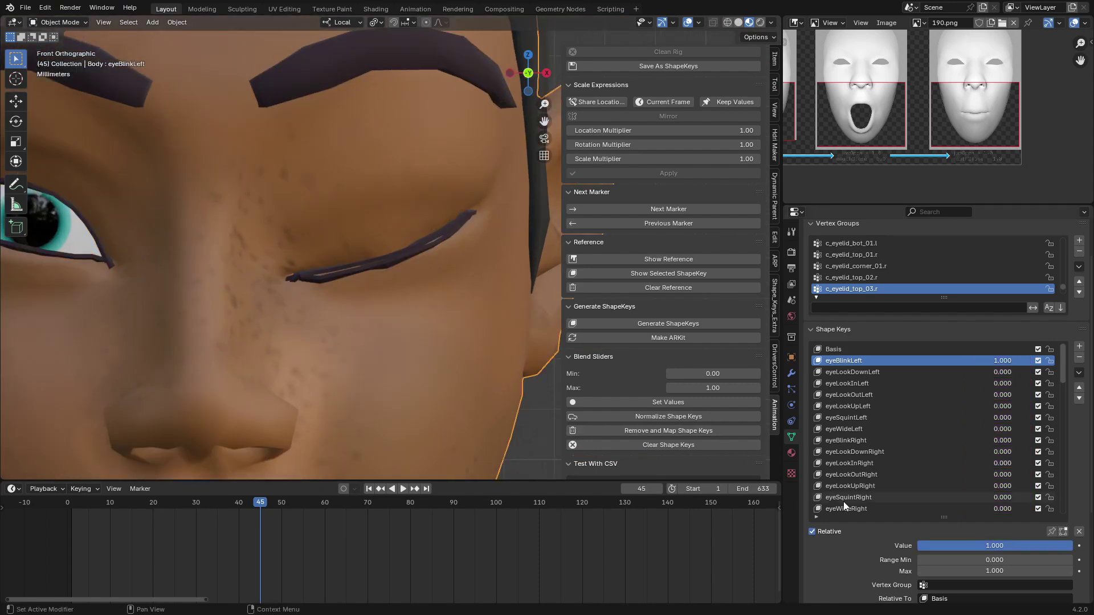
{"action": "mouse_move", "coordinate": [938, 549]}
{"action": "left_mouse_down"}
{"action": "mouse_move", "coordinate": [782, 548]}
{"action": "mouse_move", "coordinate": [938, 549]}
{"action": "left_mouse_up"}
{"action": "scroll", "coordinate": [394, 343], "scroll_direction": "down", "scroll_amount": 5}
{"action": "scroll", "coordinate": [411, 350], "scroll_direction": "up", "scroll_amount": 3}
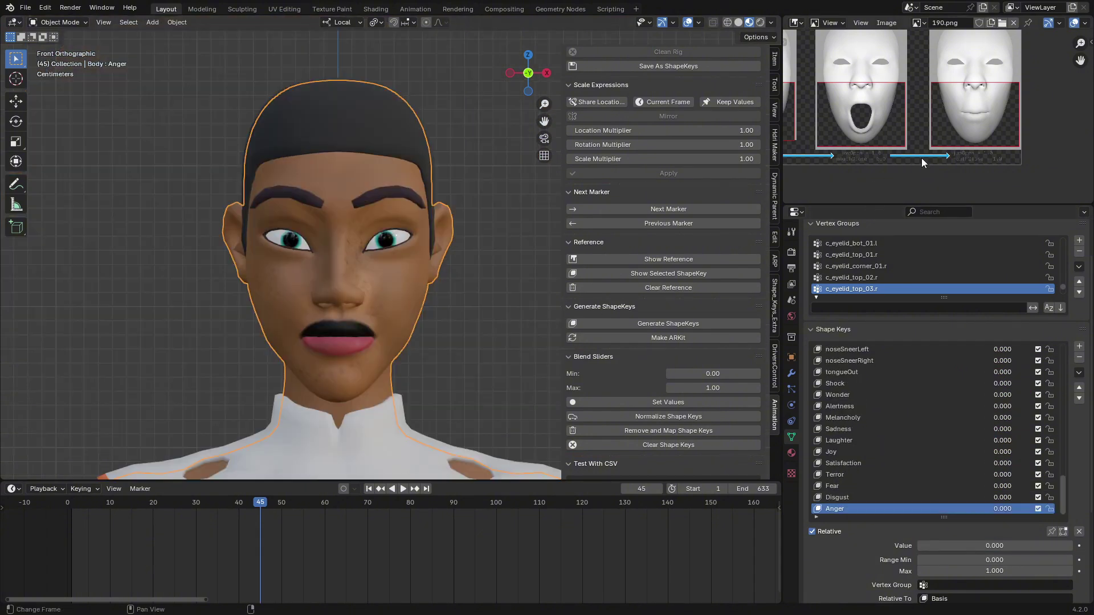
- Clear the loaded reference image and change the Image Editor area to the Outliner
{"action": "key", "text": "Home"}
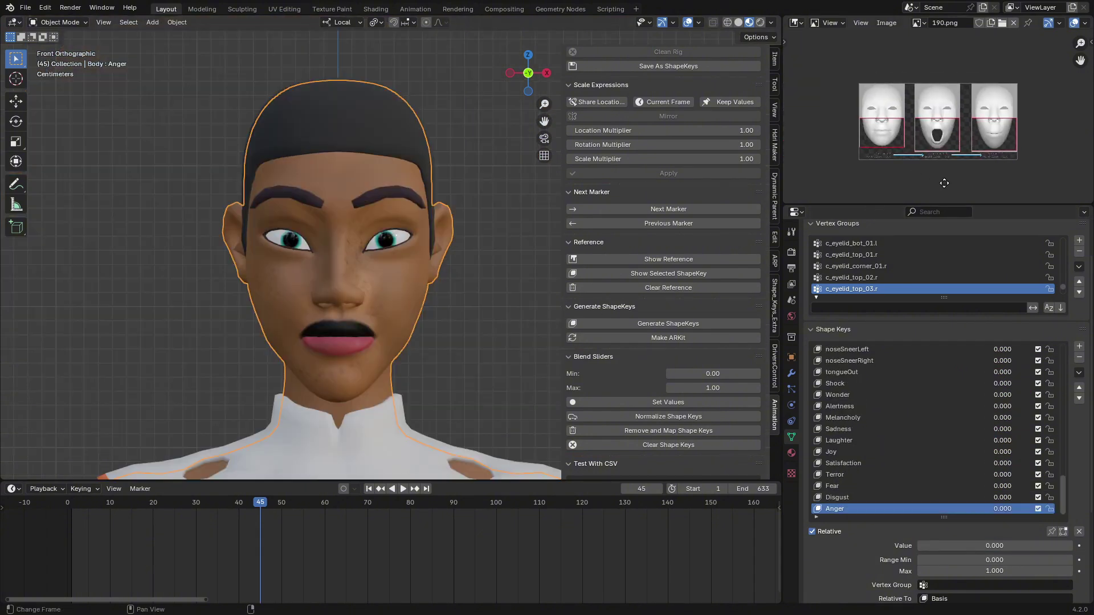
{"action": "left_click", "coordinate": [658, 288]}
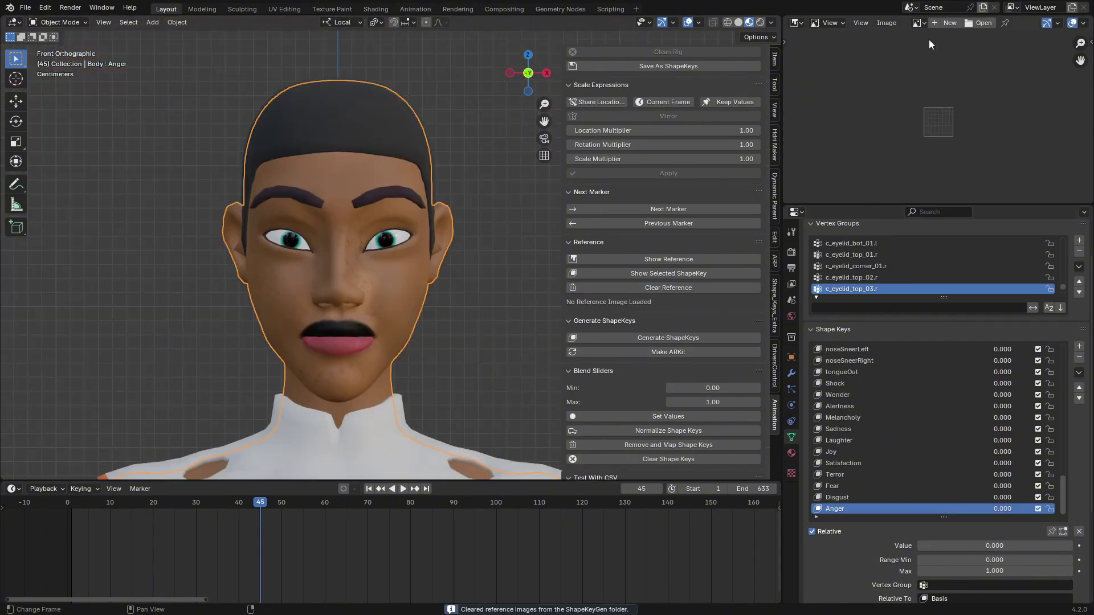
{"action": "left_click", "coordinate": [795, 23]}
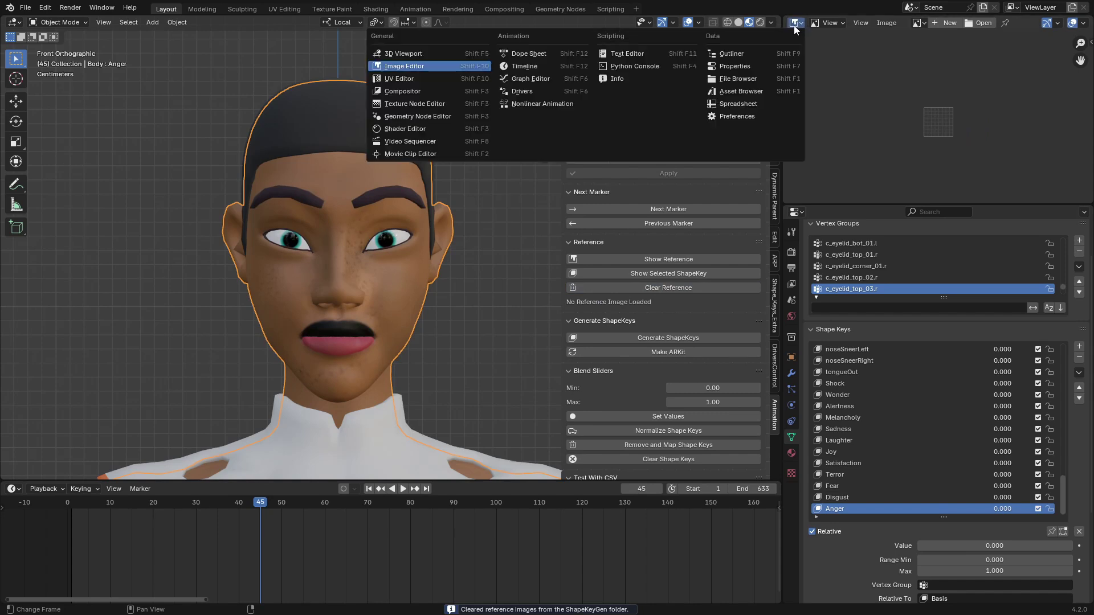
{"action": "left_click", "coordinate": [731, 54]}
{"action": "scroll", "coordinate": [741, 285], "scroll_direction": "down", "scroll_amount": 5}
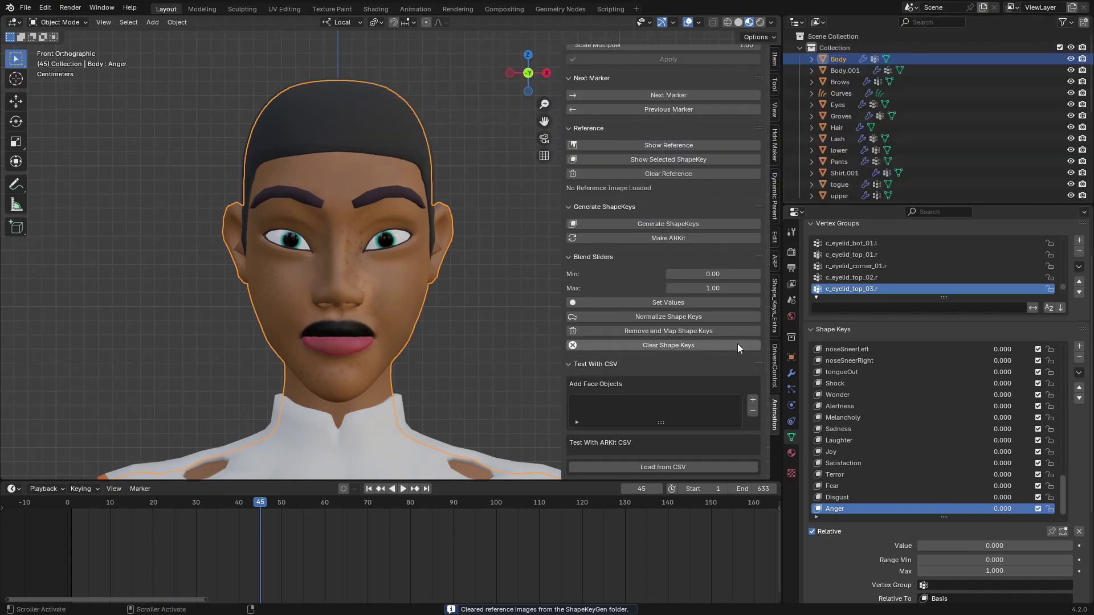
- Add the Body to the face objects list for testing with a CSV
{"action": "left_click", "coordinate": [435, 337]}
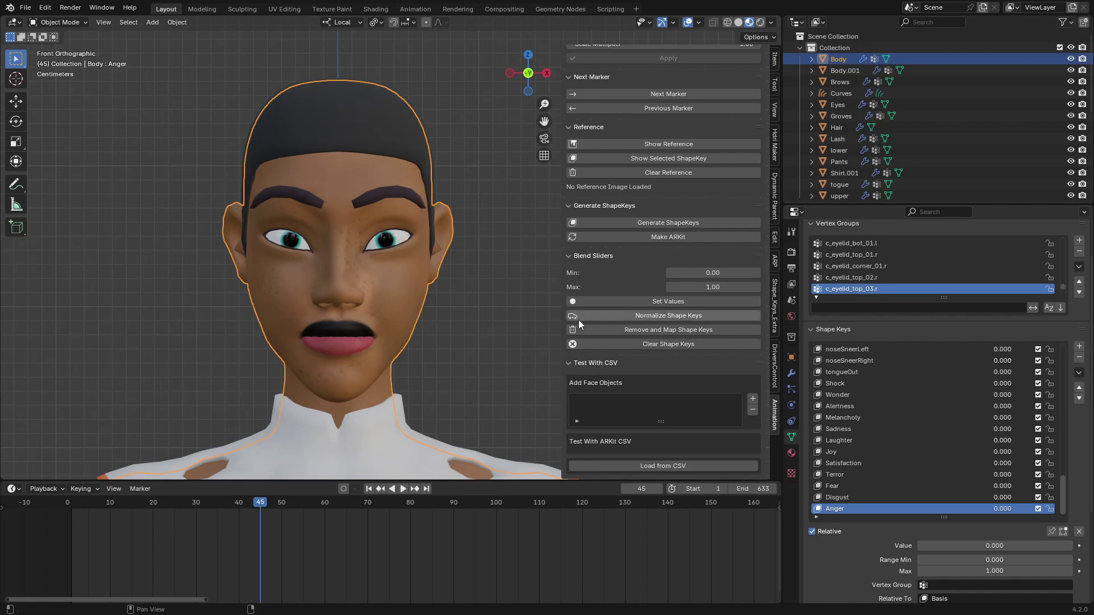
{"action": "scroll", "coordinate": [448, 395], "scroll_direction": "down", "scroll_amount": 4}
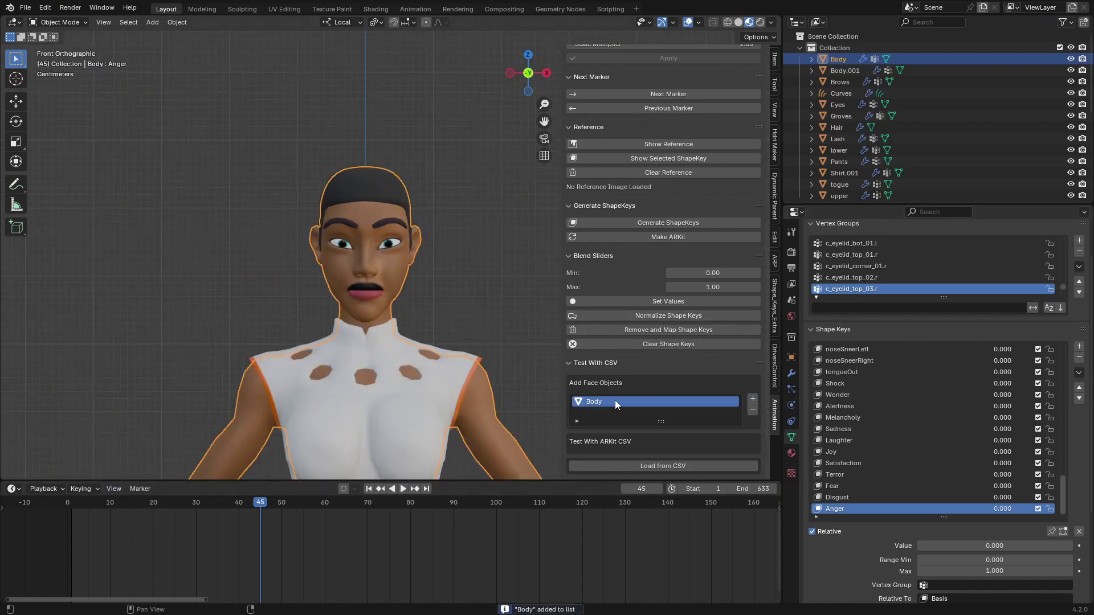
{"action": "middle_click_drag", "start_coordinate": [406, 348], "coordinate": [405, 278], "text": "shift"}
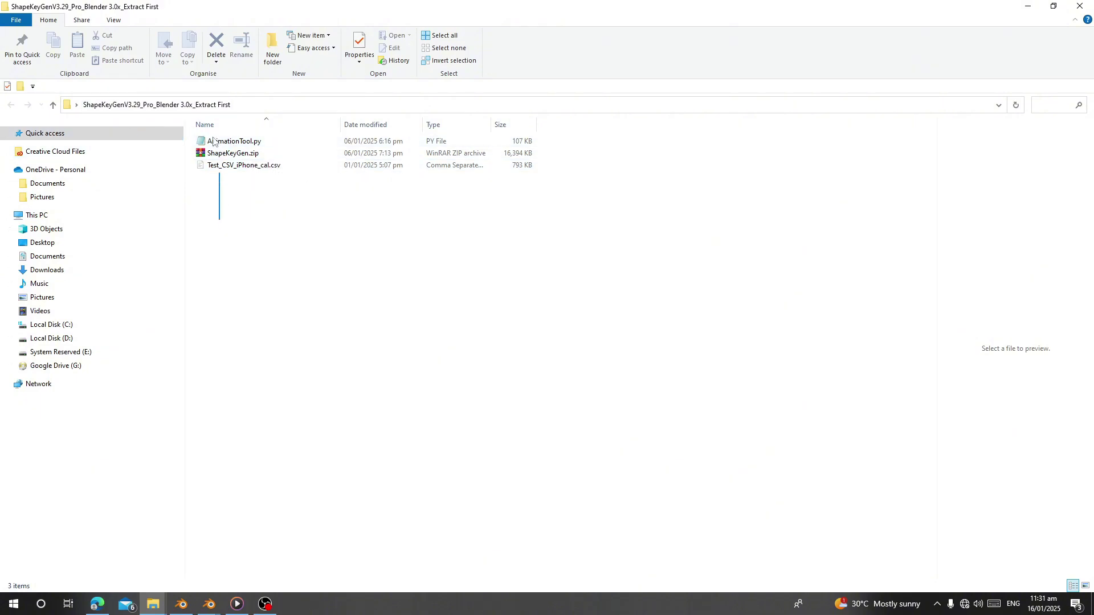
- Copy the extracted ShapeKeyGen folder's path, browse to it, and load Test_CSV_iPhone_cal.csv onto the Body
{"action": "left_click_drag", "start_coordinate": [214, 141], "coordinate": [221, 219]}
{"action": "right_click", "coordinate": [296, 104]}
{"action": "left_click", "coordinate": [309, 121]}
{"action": "left_click", "coordinate": [208, 603]}
{"action": "left_click", "coordinate": [267, 550]}
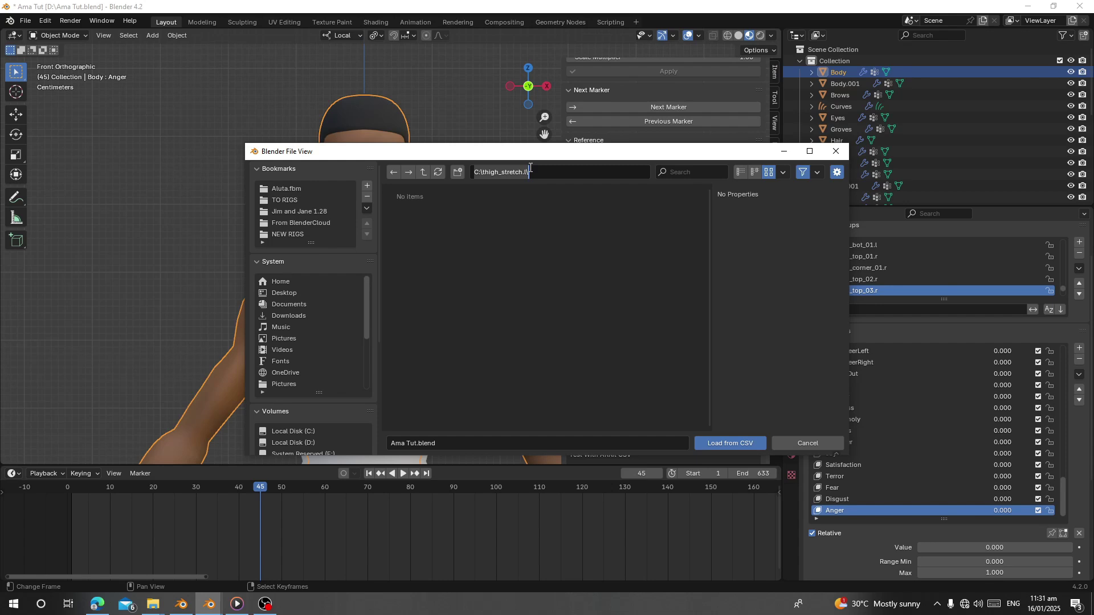
{"action": "left_click", "coordinate": [424, 248]}
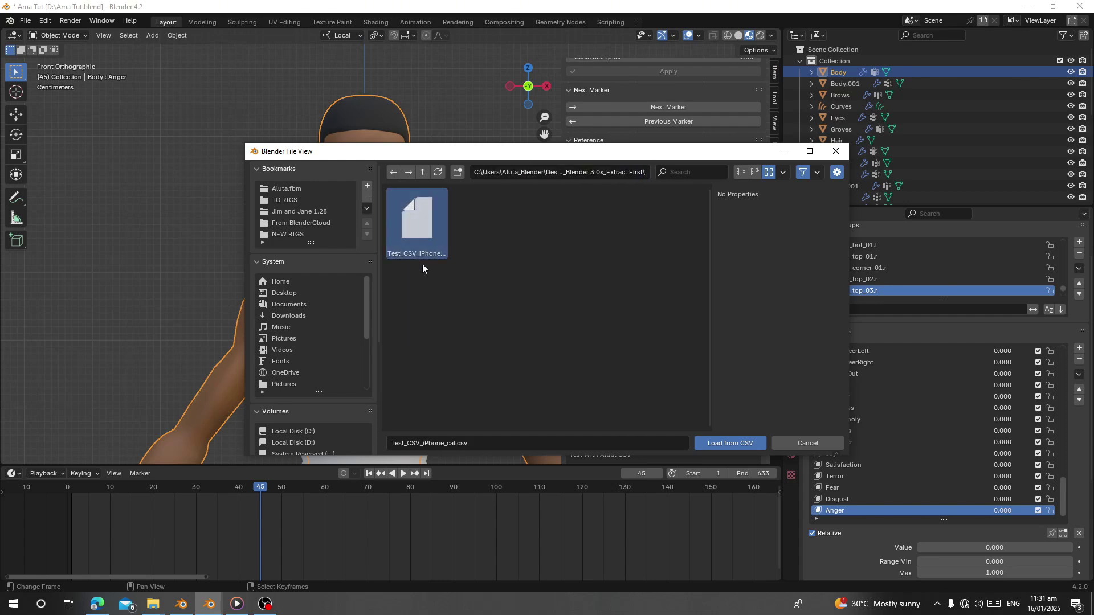
{"action": "double_click", "coordinate": [428, 244]}
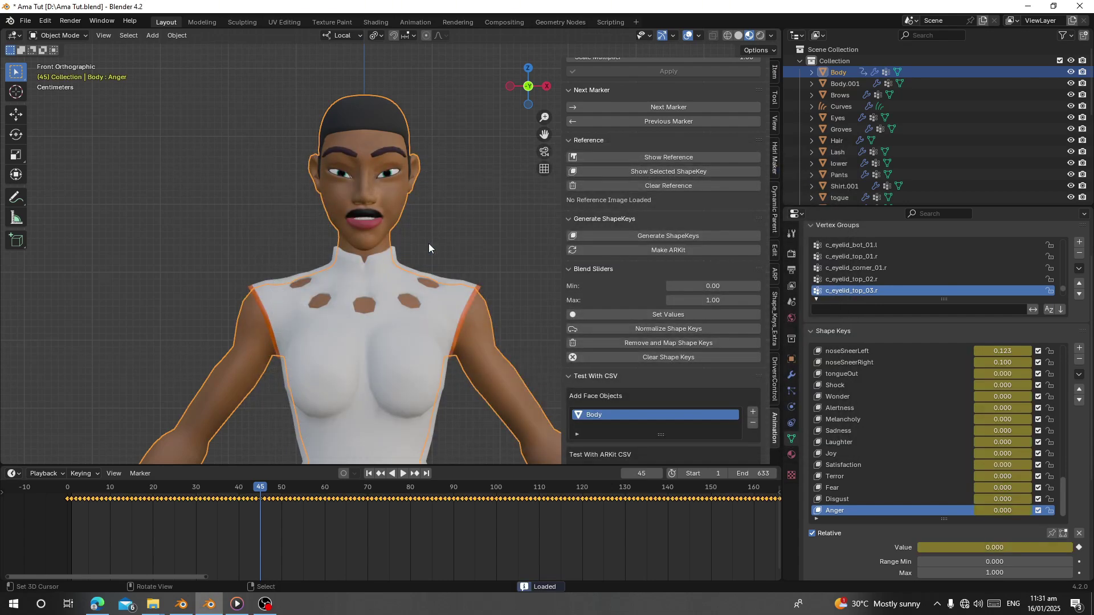
- Play the loaded facial animation and examine the face close up
{"action": "scroll", "coordinate": [429, 244], "scroll_direction": "up", "scroll_amount": 5}
{"action": "key", "text": "space"}
{"action": "middle_click_drag", "start_coordinate": [422, 215], "coordinate": [436, 285], "text": "shift"}
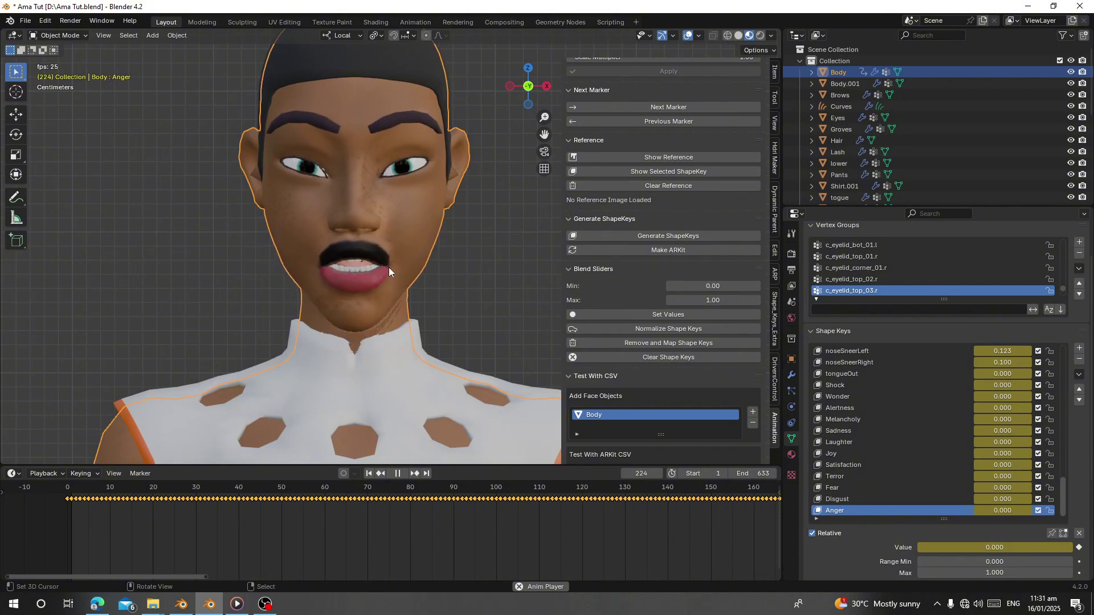
- Hide the Lash object during playback and reveal all hidden objects
{"action": "left_click", "coordinate": [302, 173]}
{"action": "key", "text": "h"}
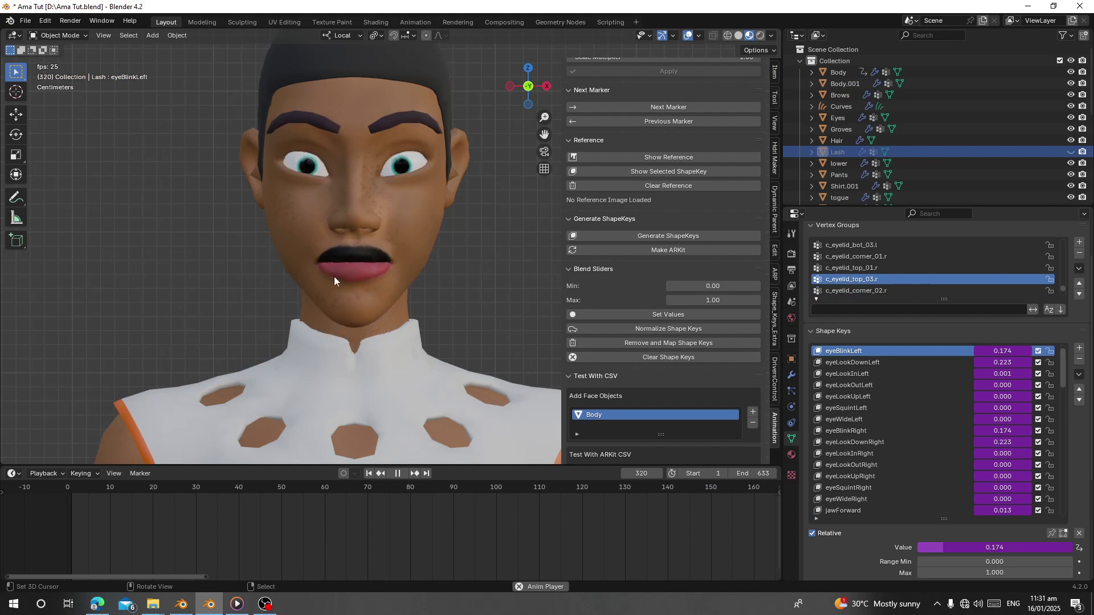
{"action": "key", "text": "alt+h"}
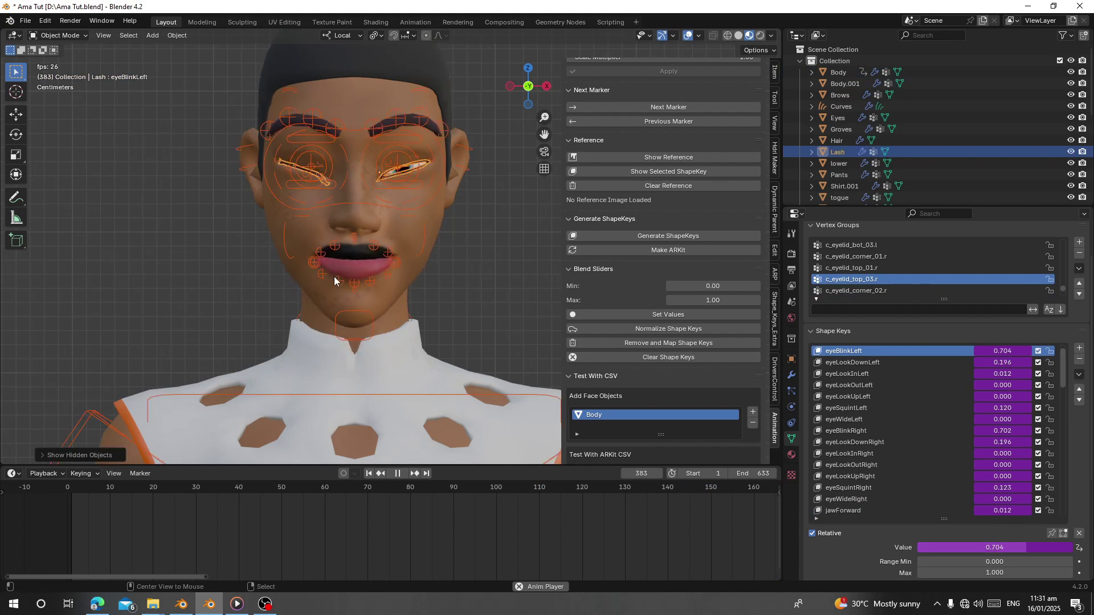
- Hide the R_ShapeKeys rig so the facial playback shows without control shapes over the face
{"action": "left_click", "coordinate": [414, 209]}
{"action": "key", "text": "h"}
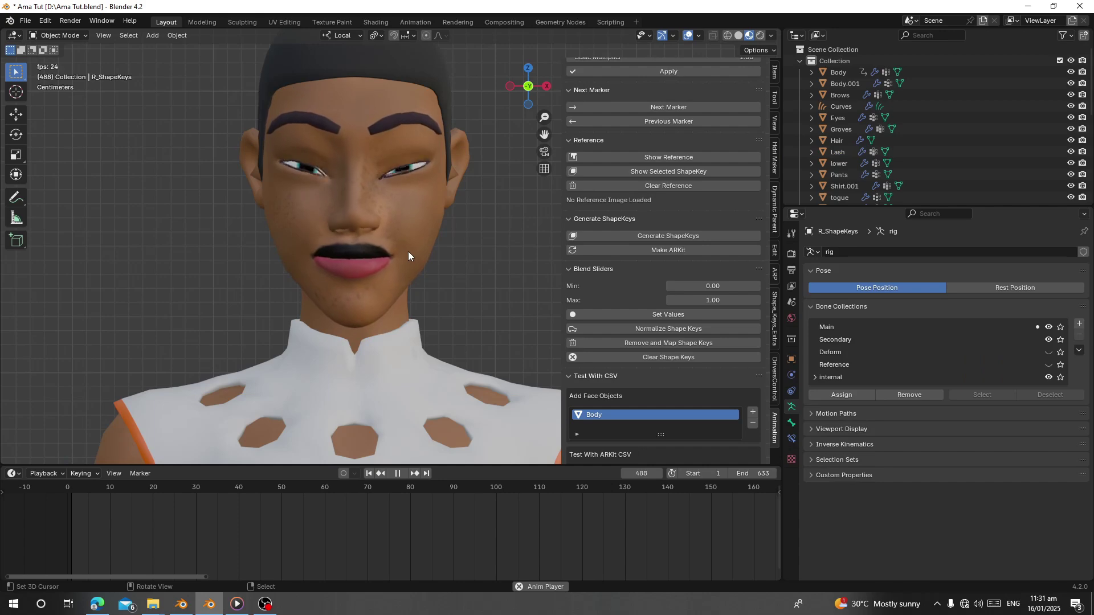
{"action": "scroll", "coordinate": [407, 253], "scroll_direction": "down", "scroll_amount": 2}
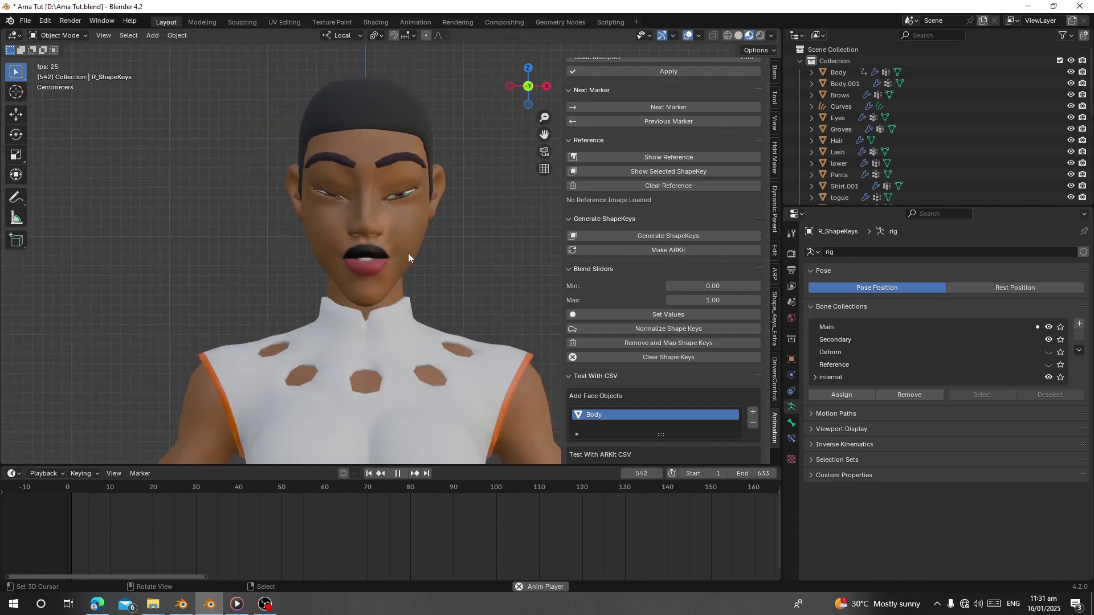
- Collapse the scene's main collection and play the facial animation on the Body close up
{"action": "left_click", "coordinate": [800, 61]}
{"action": "left_click_drag", "start_coordinate": [782, 98], "coordinate": [783, 188]}
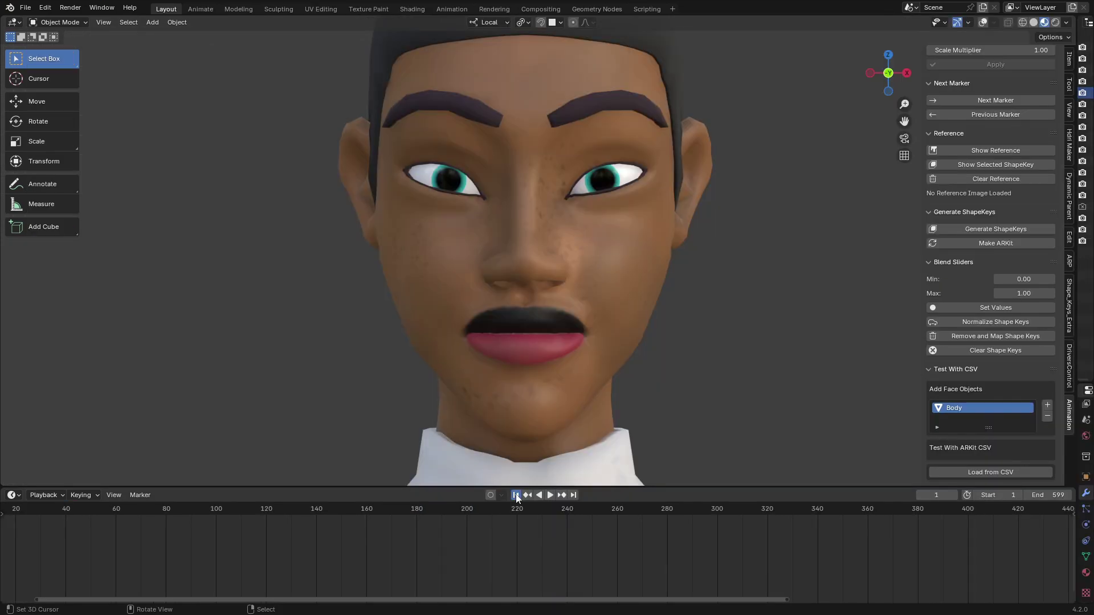
{"action": "key", "text": "space"}
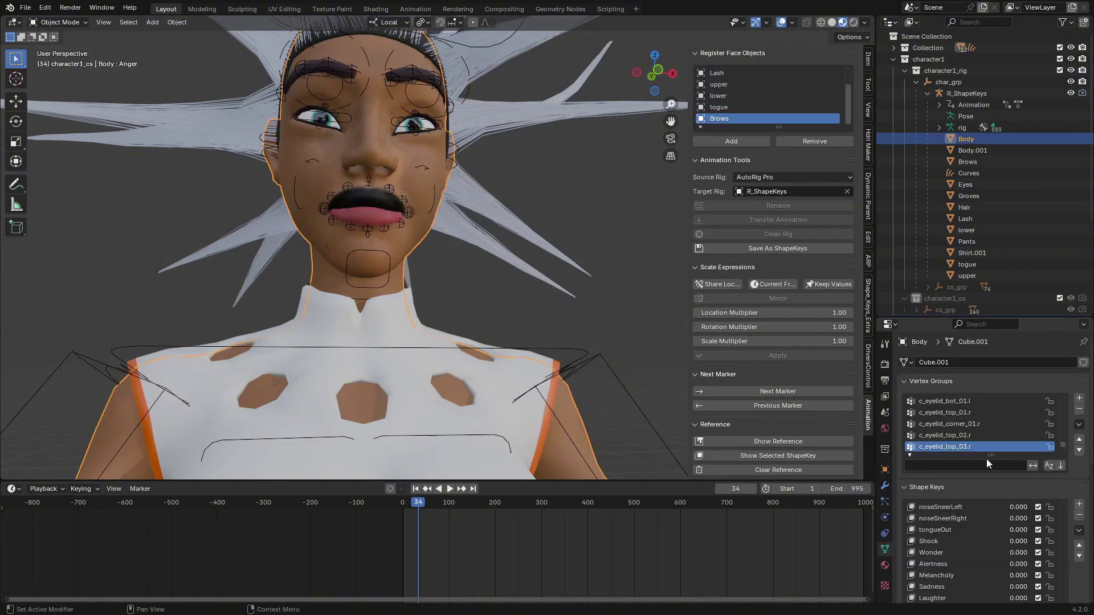
- Open the character's mouth by raising the Body's jawOpen shape key to about 0.655
{"action": "scroll", "coordinate": [986, 462], "scroll_direction": "down", "scroll_amount": 5}
{"action": "left_click", "coordinate": [945, 495]}
{"action": "left_click_drag", "start_coordinate": [981, 589], "coordinate": [1040, 588]}
- Raise the inner brows by setting the Body's browInnerUp shape key to 1.000
{"action": "scroll", "coordinate": [969, 500], "scroll_direction": "up", "scroll_amount": 18}
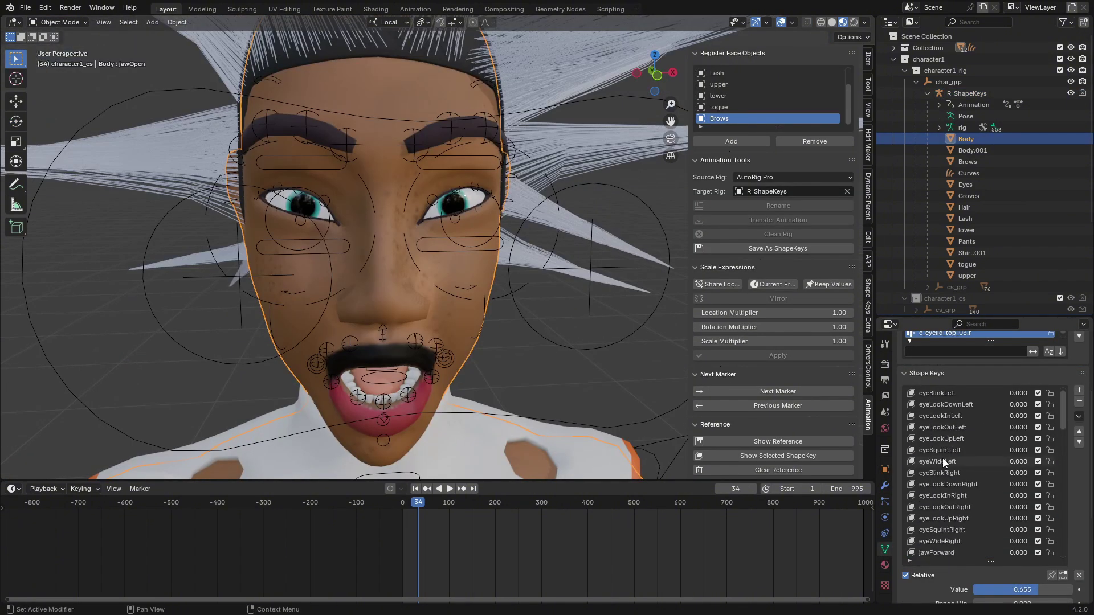
{"action": "scroll", "coordinate": [942, 458], "scroll_direction": "down", "scroll_amount": 2}
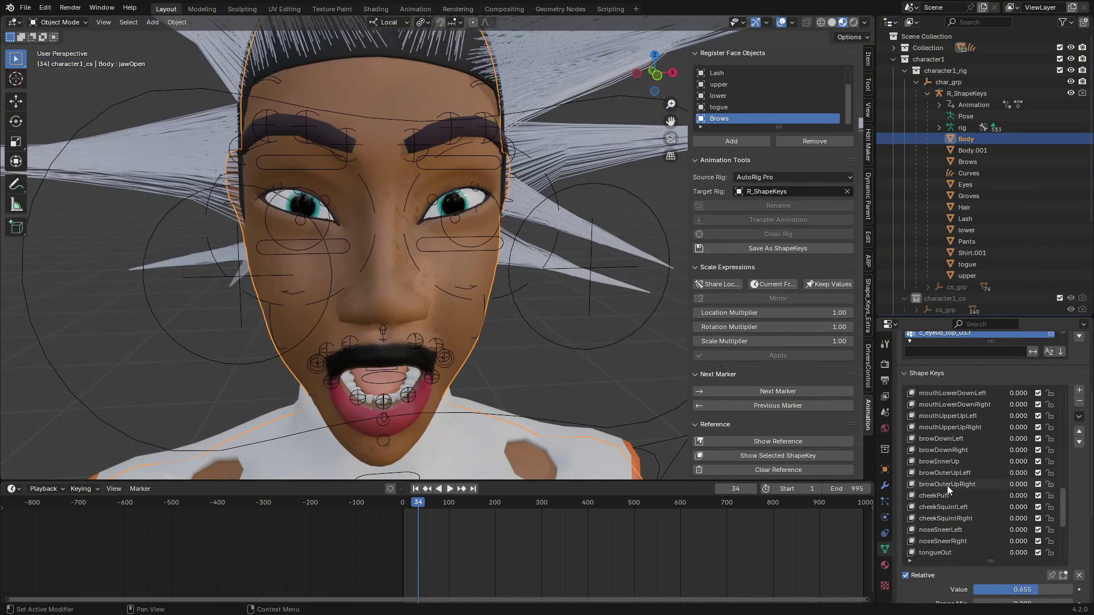
{"action": "left_click", "coordinate": [945, 461]}
{"action": "left_click_drag", "start_coordinate": [989, 586], "coordinate": [1073, 588]}
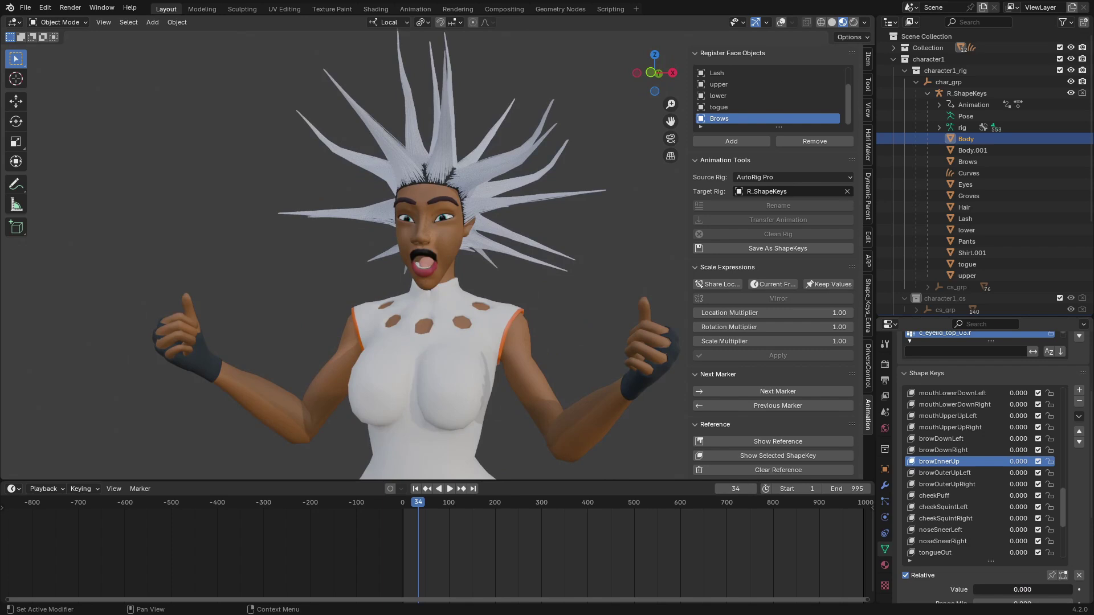
- Select the Wonder expression among the Body's shape keys, and open the mouth further by setting jawOpen to 0.734
{"action": "scroll", "coordinate": [938, 527], "scroll_direction": "down", "scroll_amount": 4}
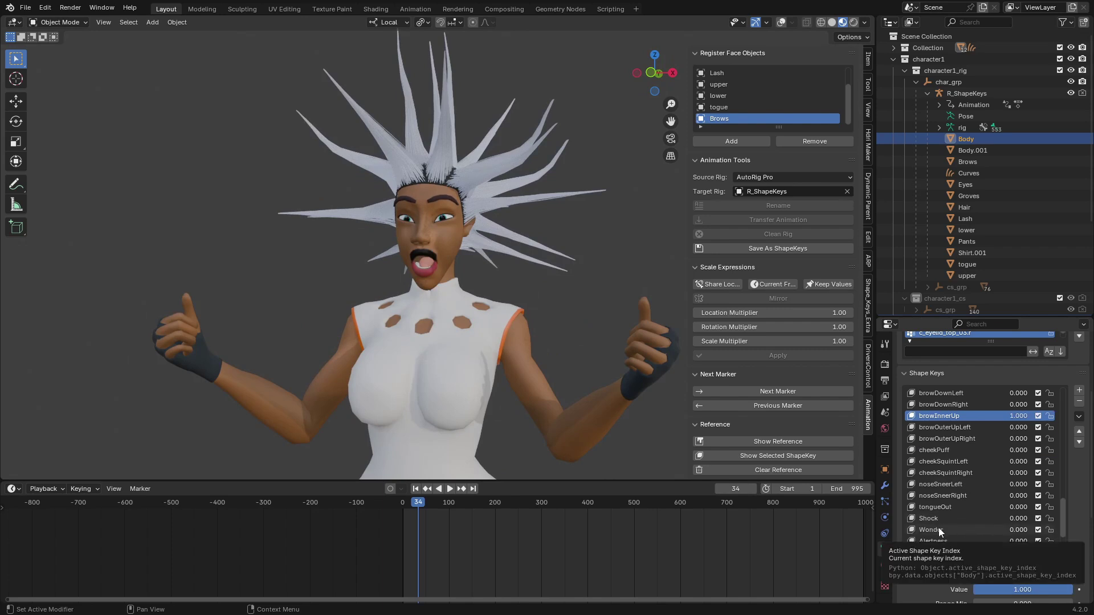
{"action": "left_click", "coordinate": [938, 530]}
{"action": "left_click", "coordinate": [963, 541]}
{"action": "scroll", "coordinate": [948, 473], "scroll_direction": "up", "scroll_amount": 3}
{"action": "scroll", "coordinate": [979, 507], "scroll_direction": "up", "scroll_amount": 20}
{"action": "left_click_drag", "start_coordinate": [986, 589], "coordinate": [1046, 589]}
{"action": "left_click", "coordinate": [942, 417]}
{"action": "scroll", "coordinate": [959, 465], "scroll_direction": "up", "scroll_amount": 2}
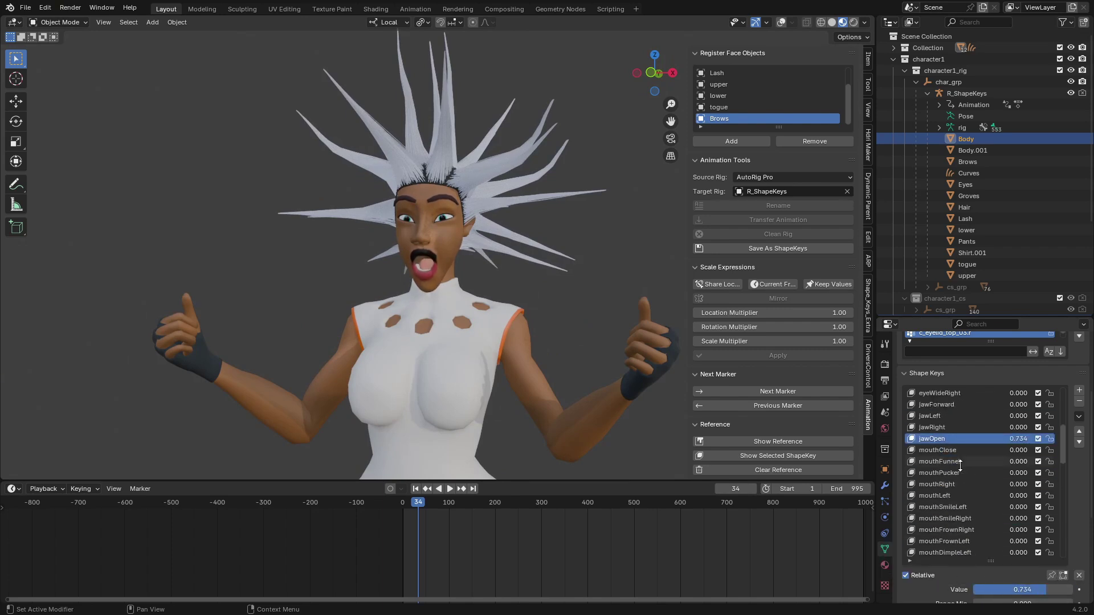
- Select the Body's jawLeft shape key to try its value and examine the face up close
{"action": "left_click", "coordinate": [927, 418]}
{"action": "mouse_move", "coordinate": [973, 589]}
{"action": "left_mouse_down"}
{"action": "mouse_move", "coordinate": [1034, 589]}
{"action": "mouse_move", "coordinate": [974, 589]}
{"action": "left_mouse_up"}
{"action": "scroll", "coordinate": [597, 311], "scroll_direction": "up", "scroll_amount": 2}
{"action": "mouse_move", "coordinate": [563, 310]}
{"action": "middle_mouse_down"}
{"action": "mouse_move", "coordinate": [596, 310]}
{"action": "mouse_move", "coordinate": [578, 312]}
{"action": "middle_mouse_up"}
{"action": "scroll", "coordinate": [578, 312], "scroll_direction": "up", "scroll_amount": 3}
{"action": "scroll", "coordinate": [969, 473], "scroll_direction": "up", "scroll_amount": 1}
{"action": "scroll", "coordinate": [962, 455], "scroll_direction": "up", "scroll_amount": 4}
- Select the Body's tongueOut shape key and test its value on the open-mouthed expression
{"action": "left_click", "coordinate": [957, 439]}
{"action": "left_click_drag", "start_coordinate": [982, 590], "coordinate": [973, 590]}
{"action": "scroll", "coordinate": [964, 478], "scroll_direction": "up", "scroll_amount": 3}
{"action": "left_click_drag", "start_coordinate": [1072, 590], "coordinate": [1032, 590]}
{"action": "scroll", "coordinate": [1023, 510], "scroll_direction": "down", "scroll_amount": 20}
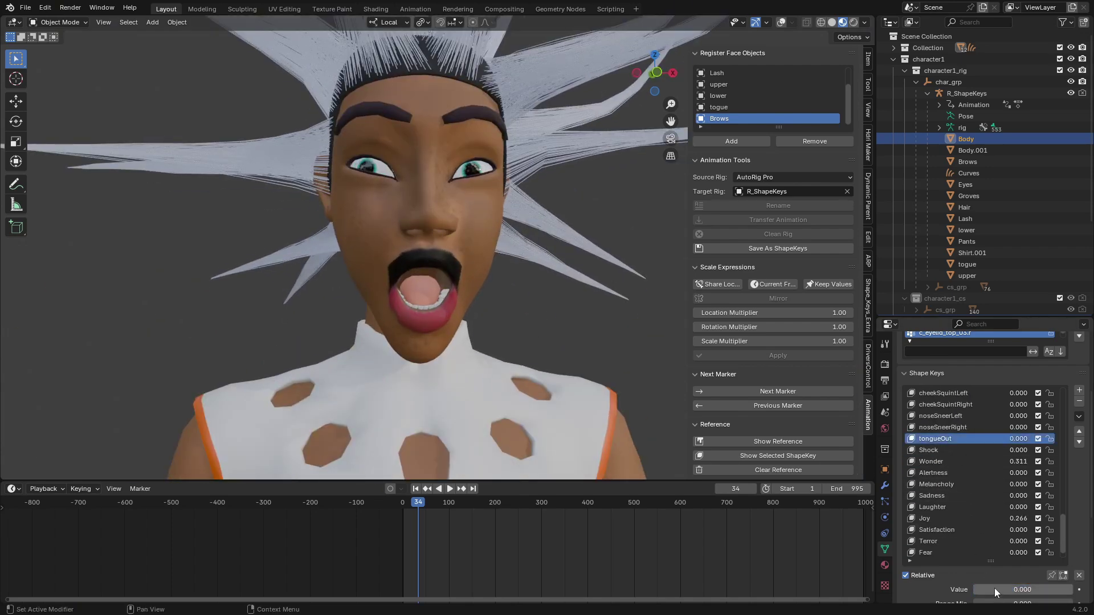